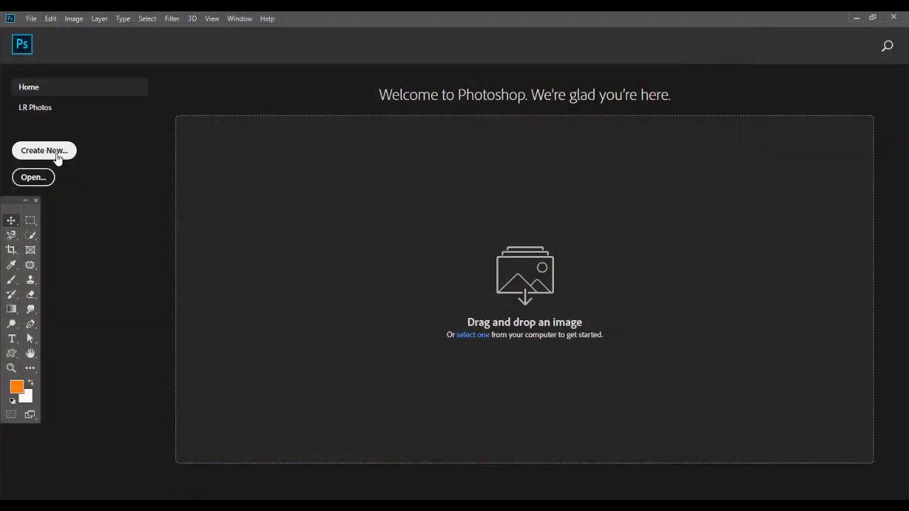
# Create a new 1080 x 1080 pixel document at 300 pixels/inch in 8-bit RGB Color with a white background.
pyautogui.click(44, 152)
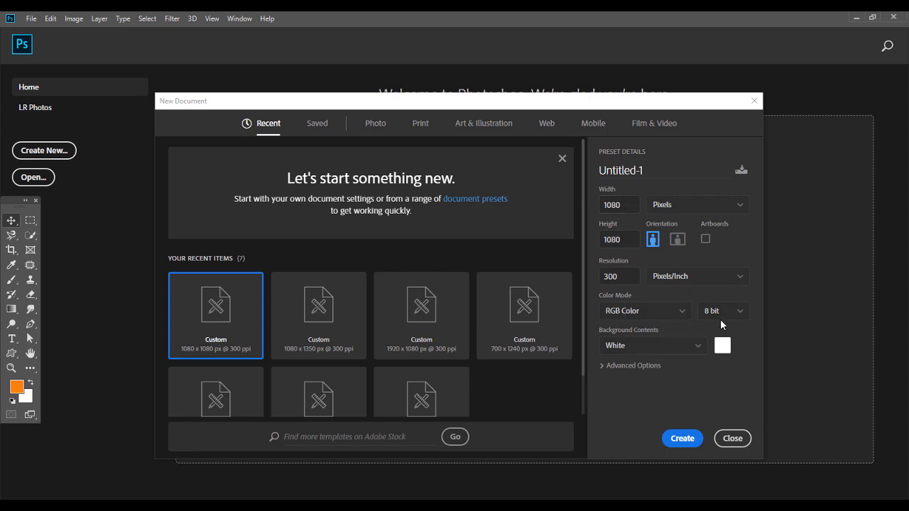
pyautogui.click(681, 437)
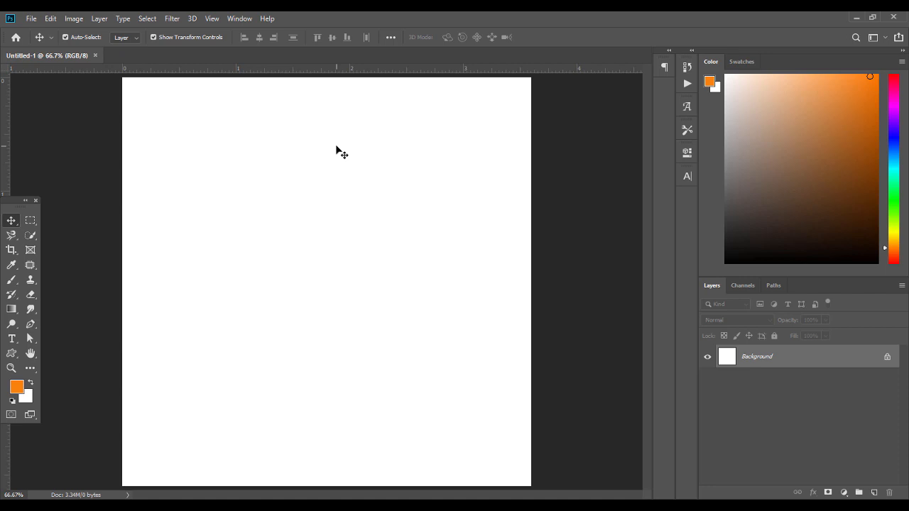
pyautogui.hotkey('ctrl', '-')
pyautogui.hotkey('ctrl', '=')
# Add a Solid Color fill layer in a very dark red, #180101.
pyautogui.click(844, 492)
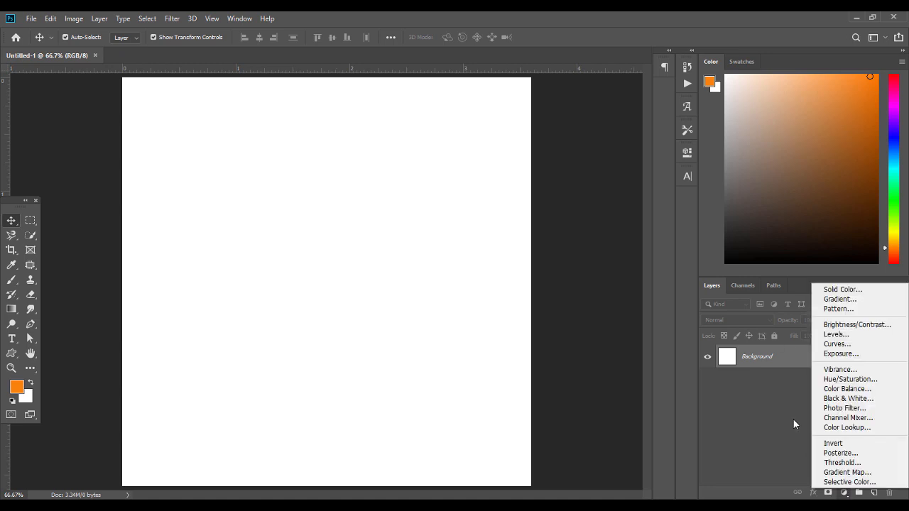
pyautogui.click(845, 289)
pyautogui.moveTo(651, 263); pyautogui.dragTo(692, 377)
pyautogui.click(687, 366)
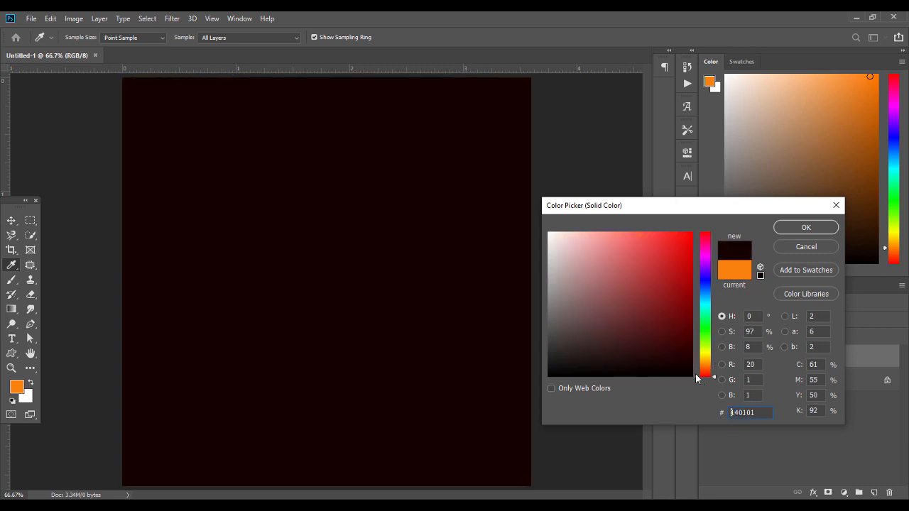
pyautogui.moveTo(755, 413); pyautogui.dragTo(693, 402)
pyautogui.write('1')
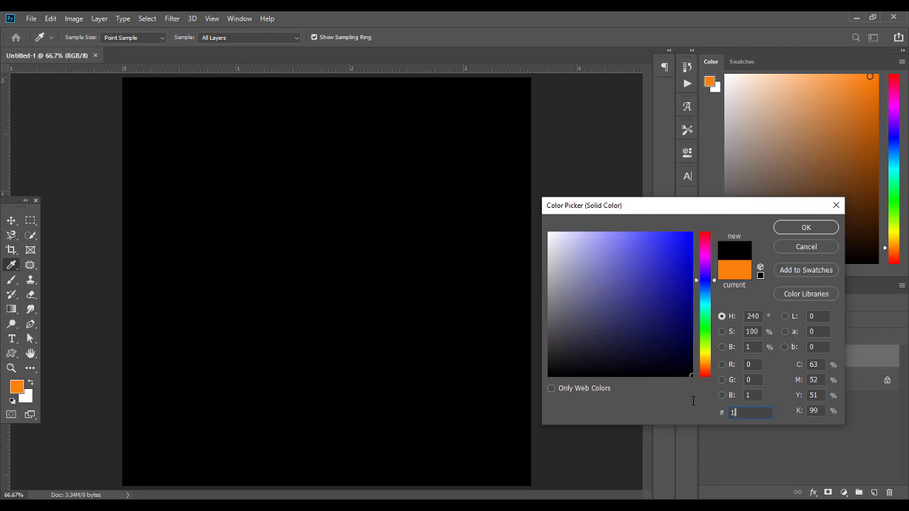
pyautogui.write('e3')
pyautogui.press('BackSpace')
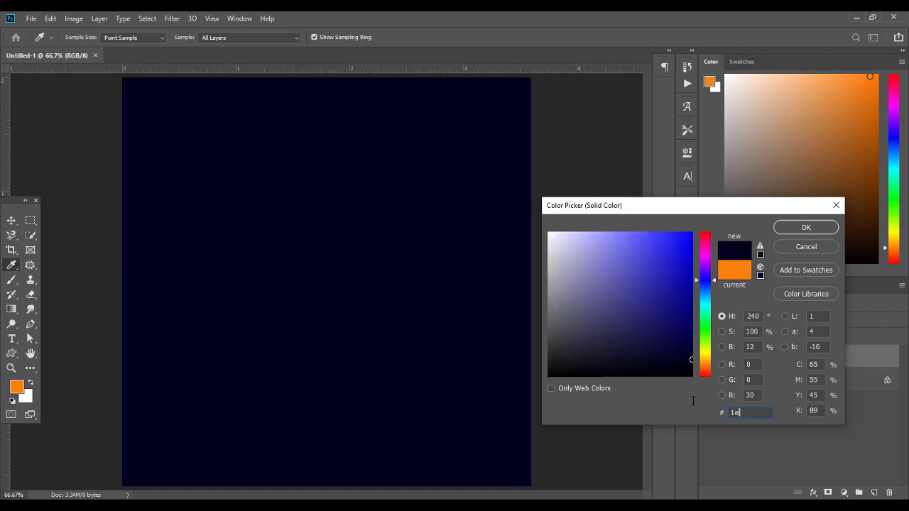
pyautogui.write('1e0101')
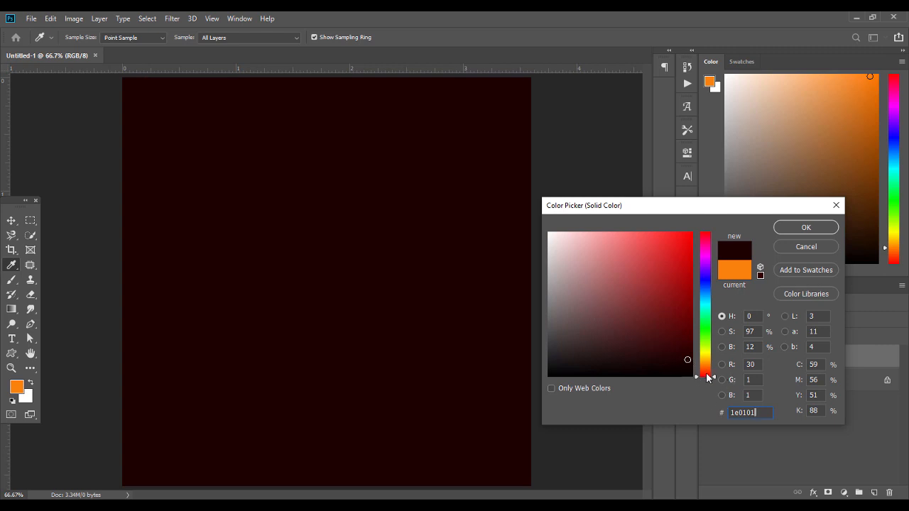
pyautogui.moveTo(687, 360); pyautogui.dragTo(689, 365)
pyautogui.click(806, 228)
pyautogui.click(625, 218)
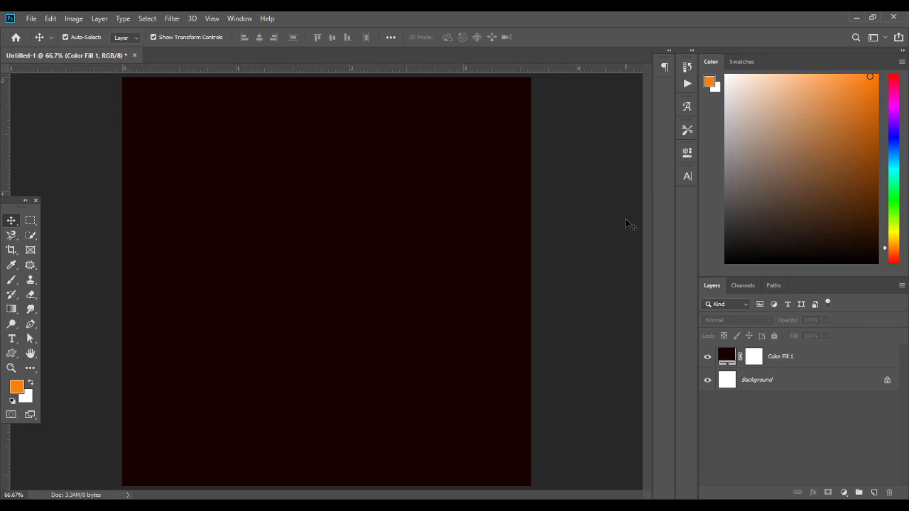
# Delete the white Background layer and set the solid color fill to #1e0101.
pyautogui.click(762, 388)
pyautogui.press('Delete')
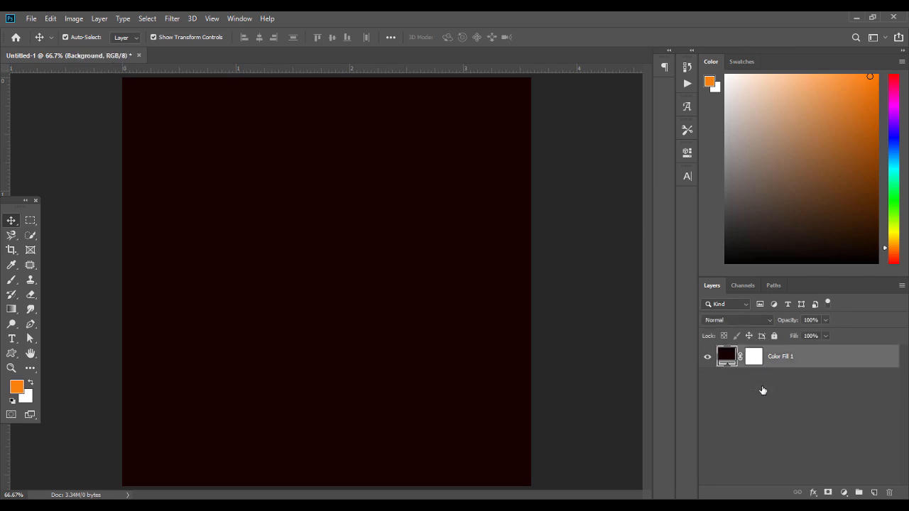
pyautogui.doubleClick(723, 359)
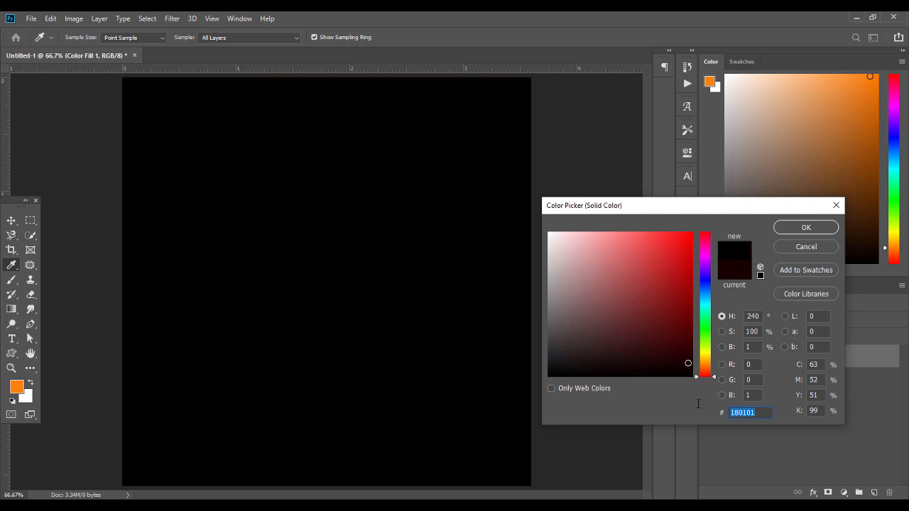
pyautogui.write('1')
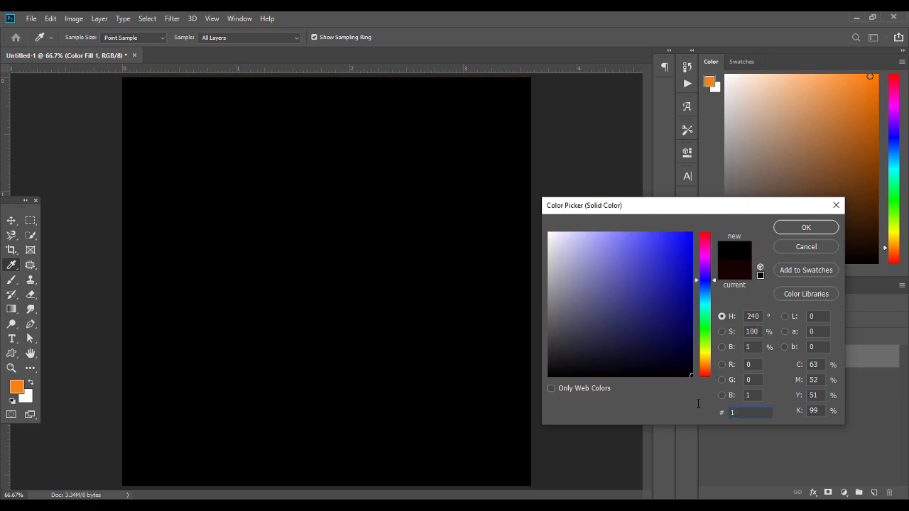
pyautogui.write('e010')
pyautogui.write('0')
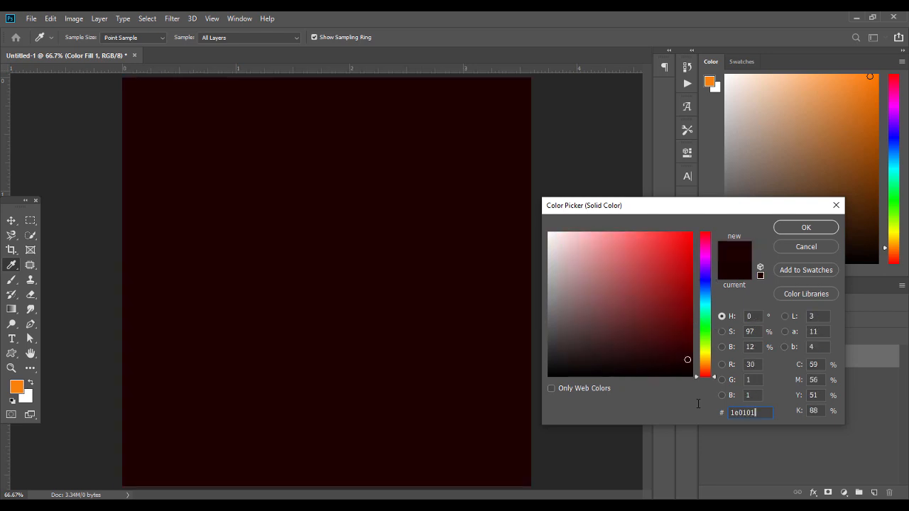
pyautogui.click(806, 227)
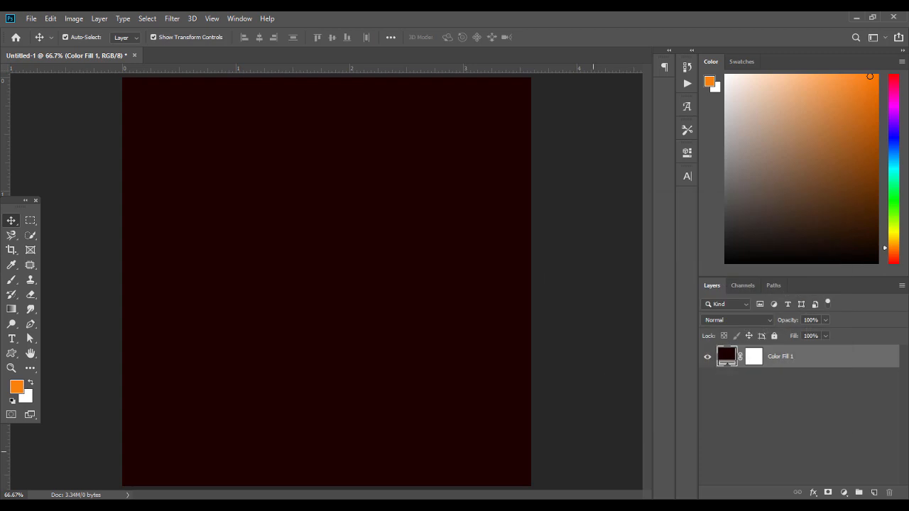
pyautogui.click(857, 17)
pyautogui.moveTo(211, 187); pyautogui.dragTo(402, 371)
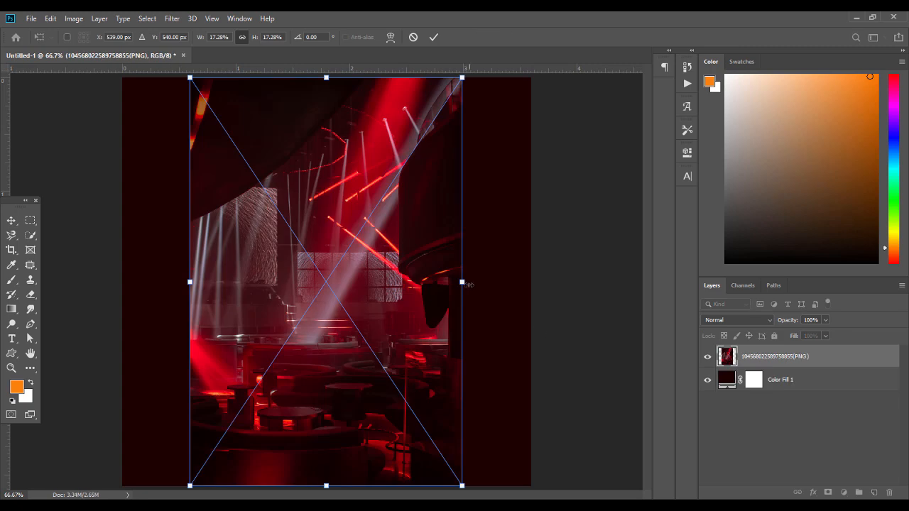
pyautogui.moveTo(464, 282); pyautogui.dragTo(538, 285)
pyautogui.moveTo(189, 280); pyautogui.dragTo(118, 281)
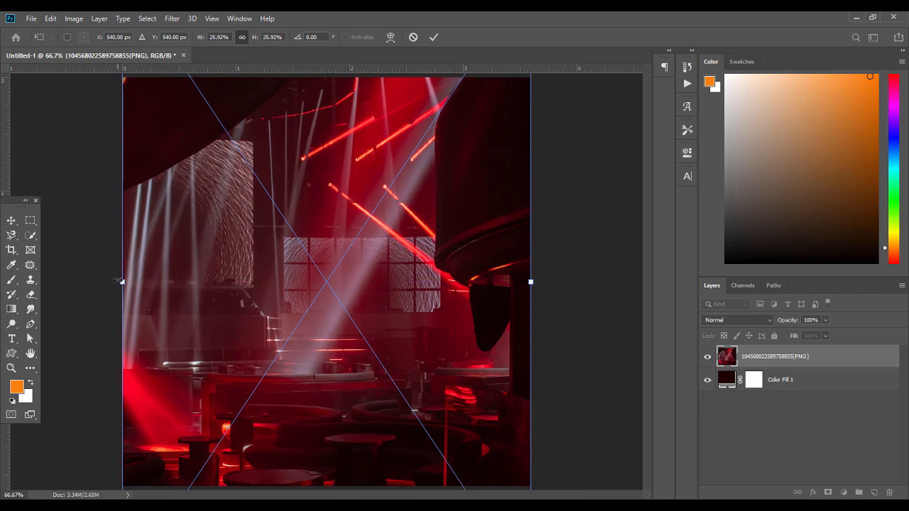
pyautogui.press('Return')
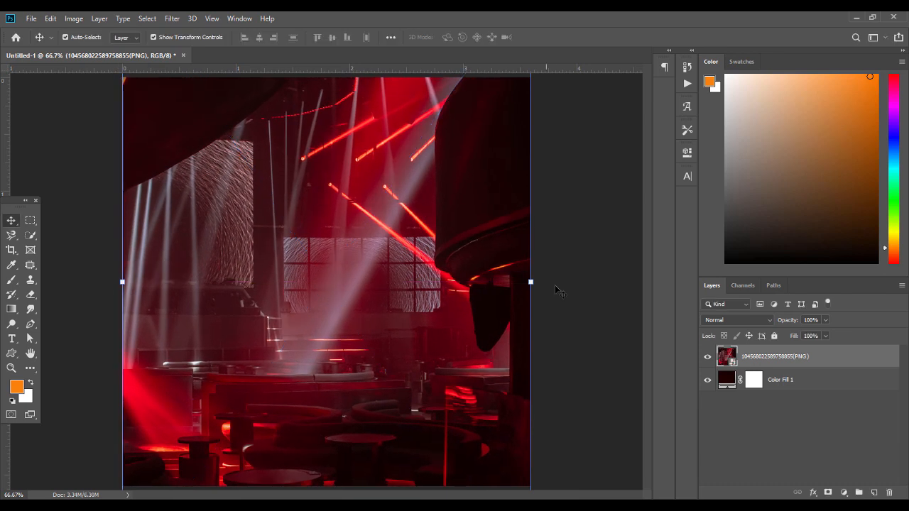
pyautogui.moveTo(531, 282); pyautogui.dragTo(536, 282)
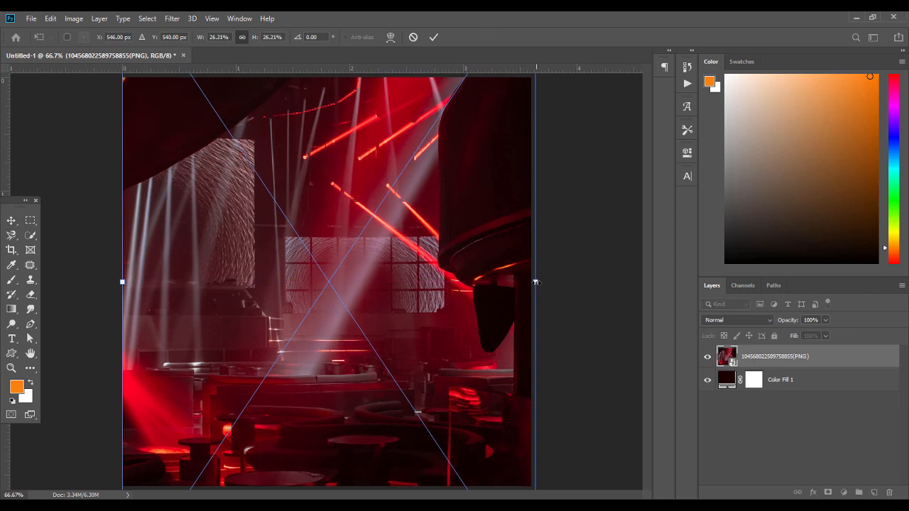
pyautogui.press('Return')
# Align the club image to the canvas by its horizontal centers.
pyautogui.click(394, 40)
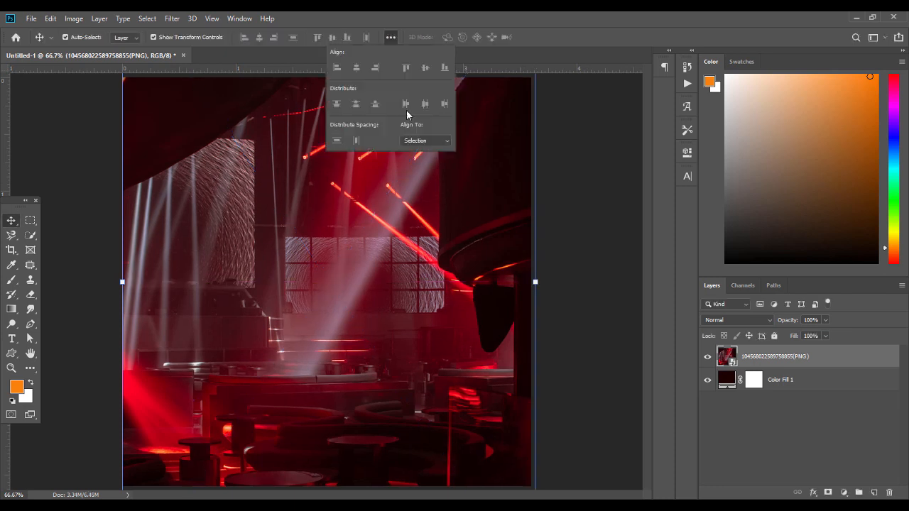
pyautogui.click(417, 142)
pyautogui.click(416, 152)
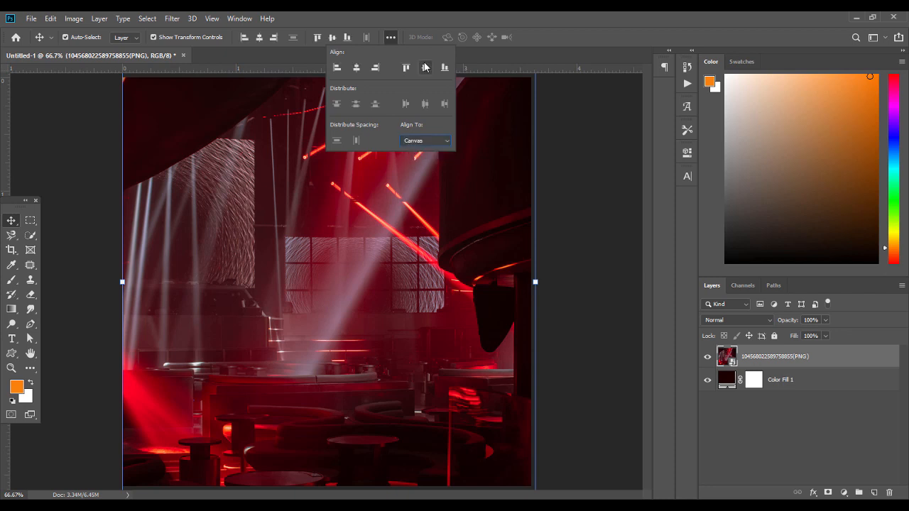
pyautogui.click(357, 68)
pyautogui.click(560, 250)
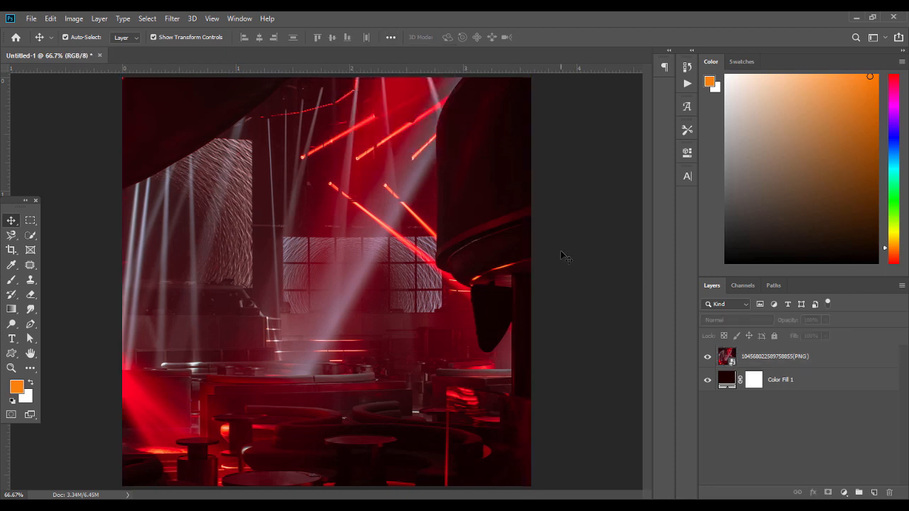
# Apply a Gaussian Blur with a 1.8 pixel radius to the club image layer.
pyautogui.click(784, 369)
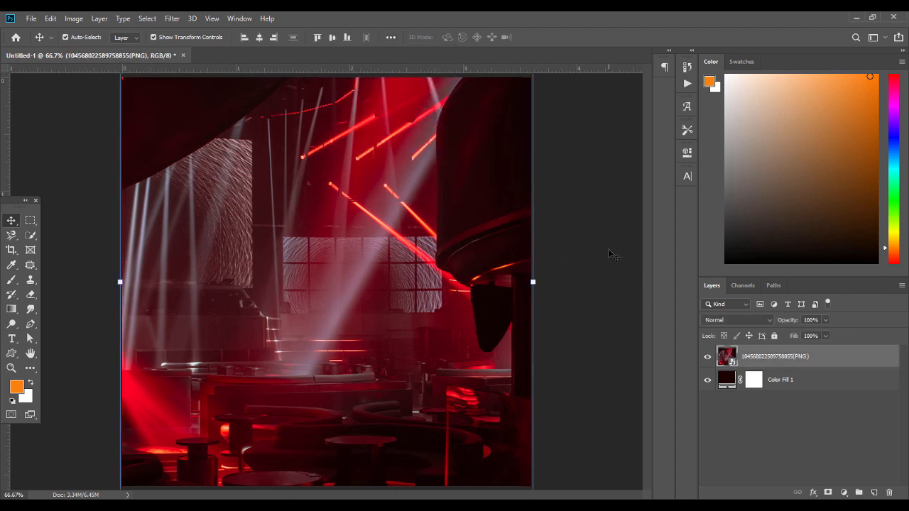
pyautogui.click(154, 19)
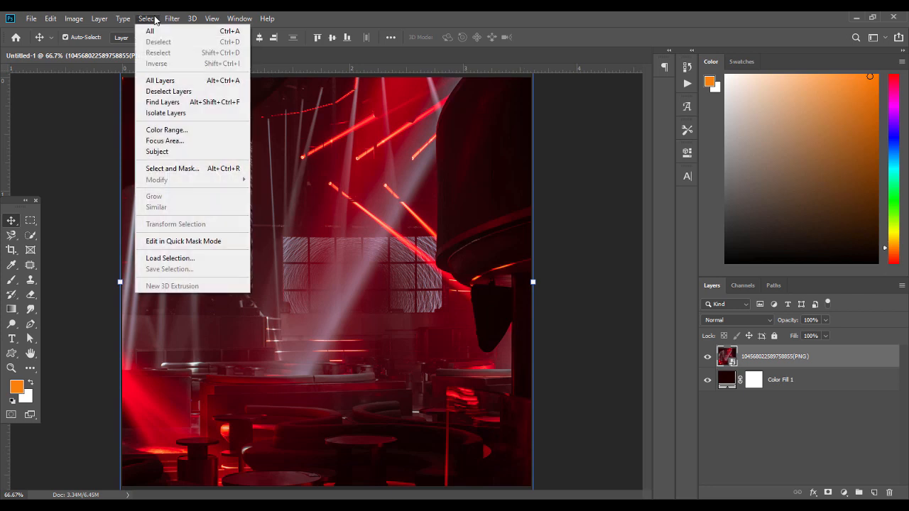
pyautogui.moveTo(171, 19)
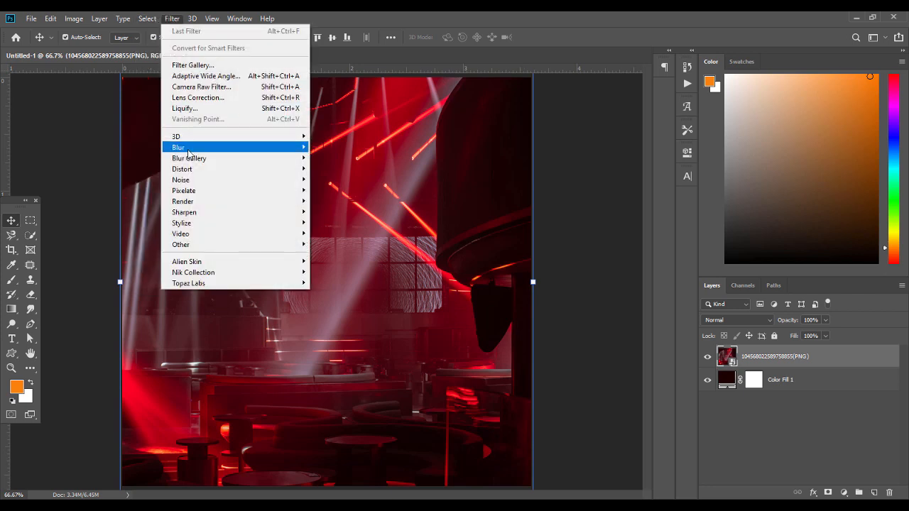
pyautogui.moveTo(186, 148)
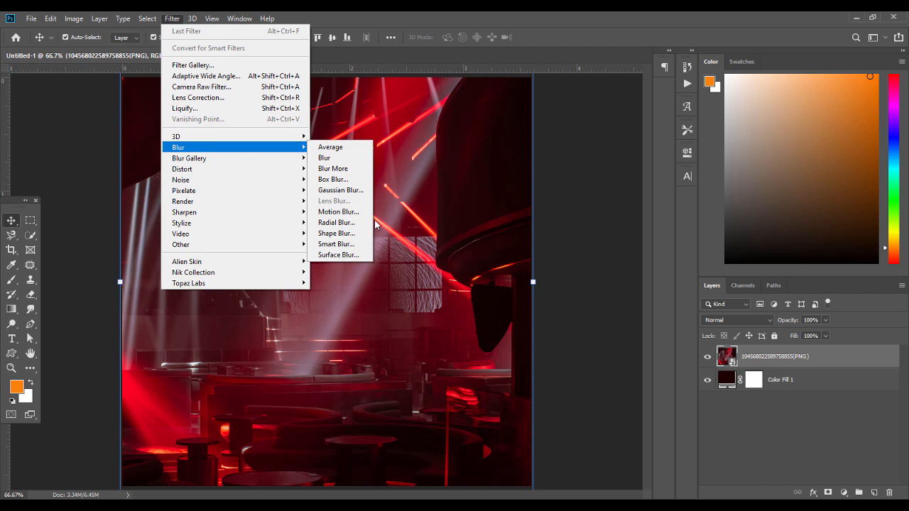
pyautogui.click(351, 190)
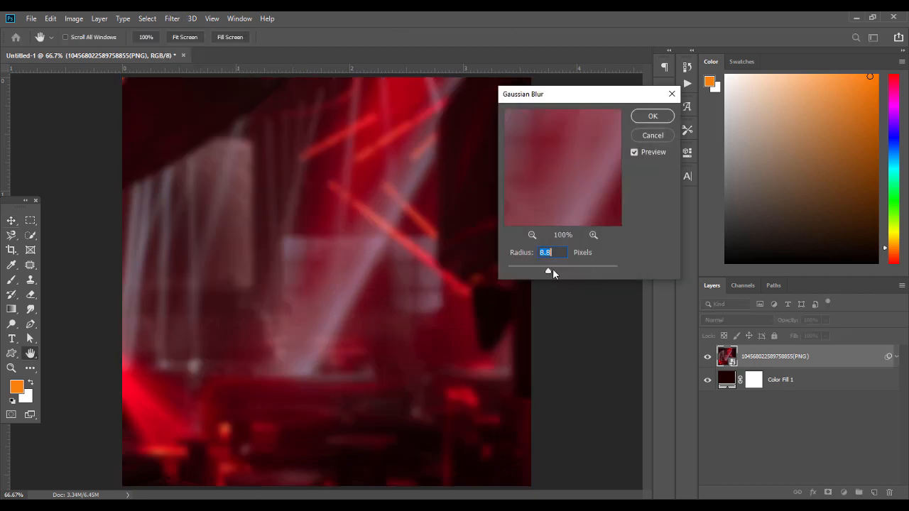
pyautogui.write('1.8')
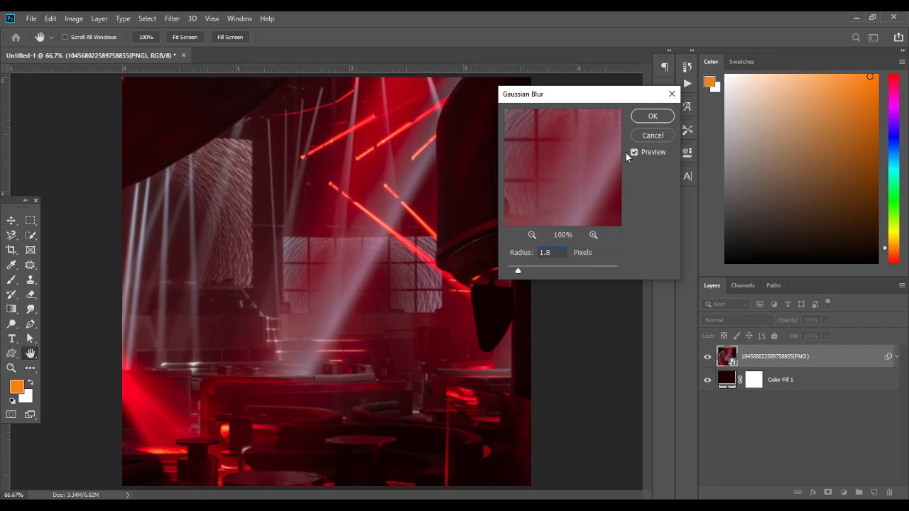
pyautogui.click(651, 116)
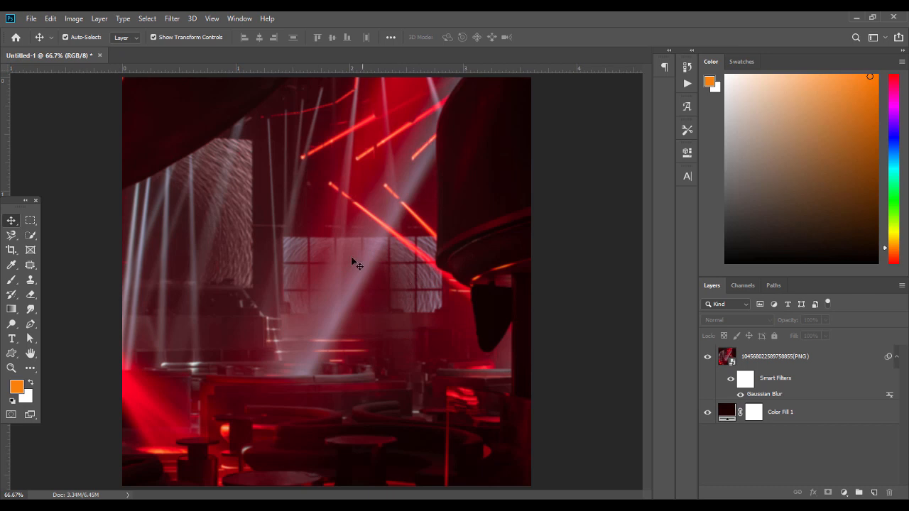
# Set the club image layer's blend mode to Soft Light and collapse its smart filter list.
pyautogui.click(444, 293)
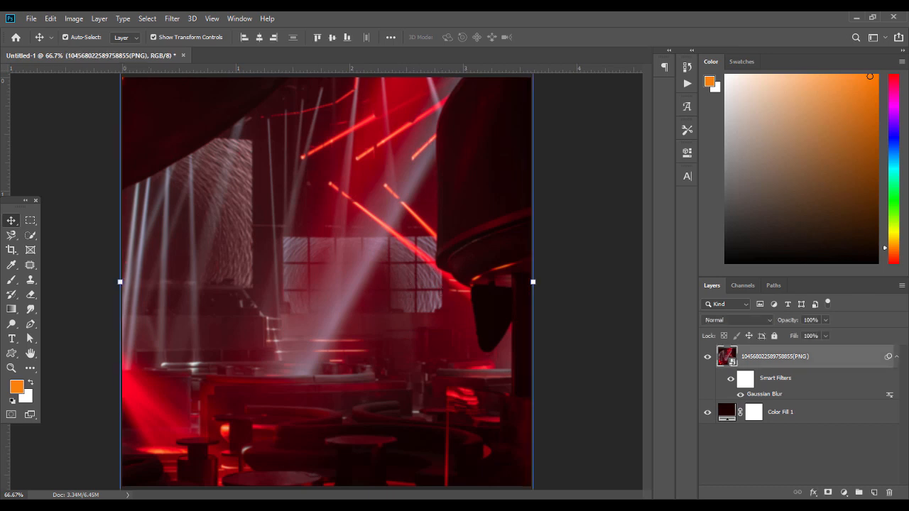
pyautogui.click(746, 320)
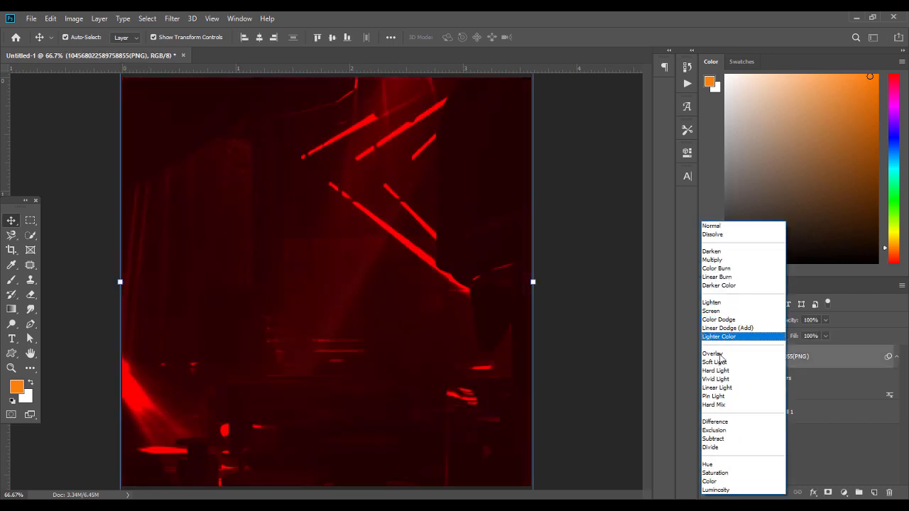
pyautogui.click(721, 363)
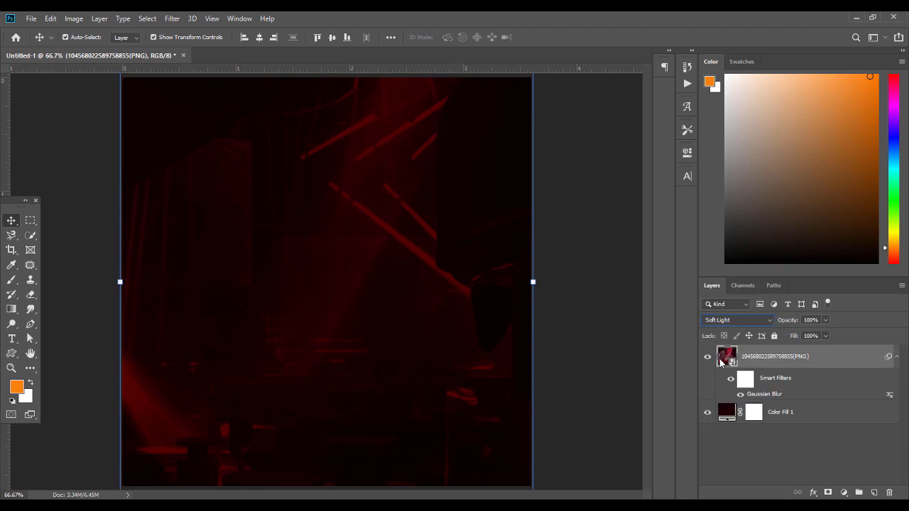
pyautogui.click(596, 317)
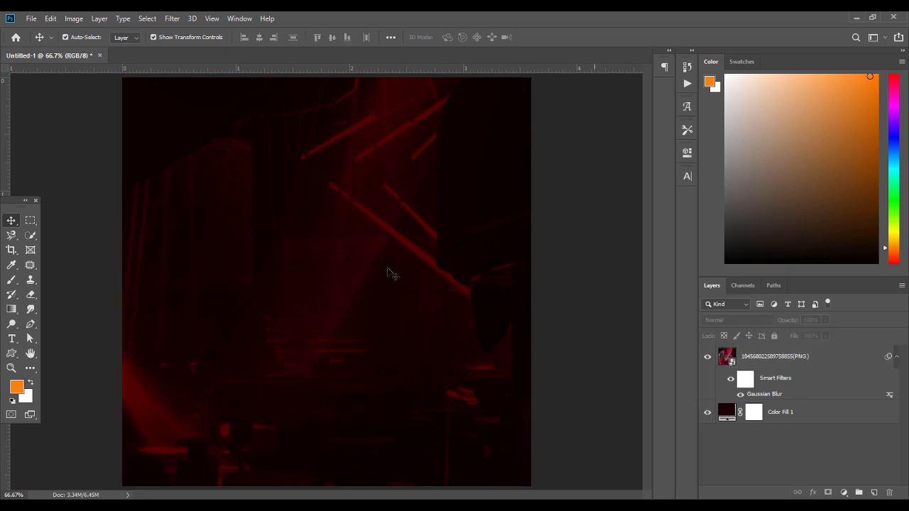
pyautogui.click(896, 357)
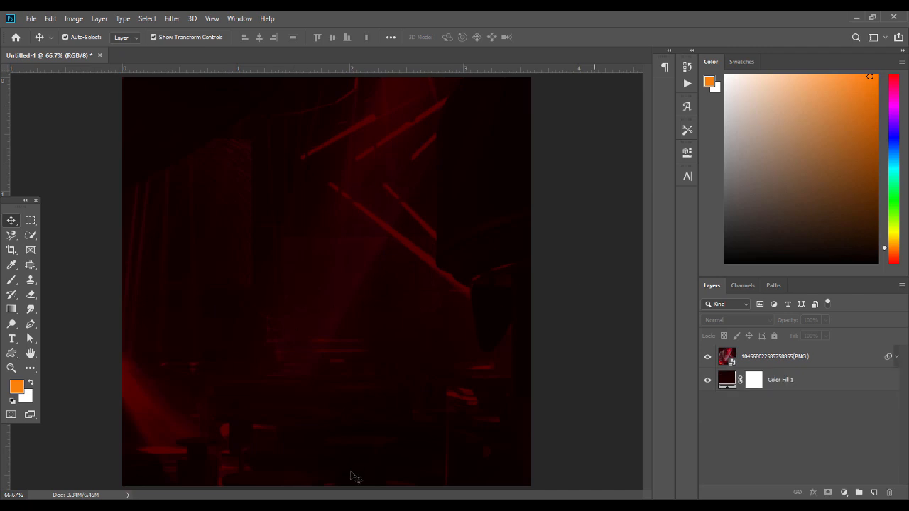
# Place the stage lights image dl.beatsnoop.com-3000-2CFJGVi5gQ from the CLUB FLYER TUT folder and align it to the canvas's top edge.
pyautogui.hotkey('alt', 'Tab')
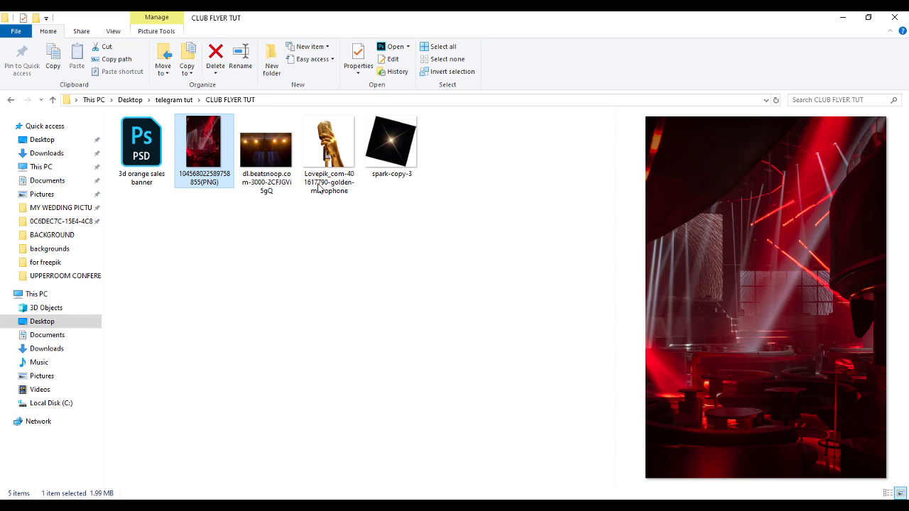
pyautogui.moveTo(266, 147); pyautogui.dragTo(340, 283)
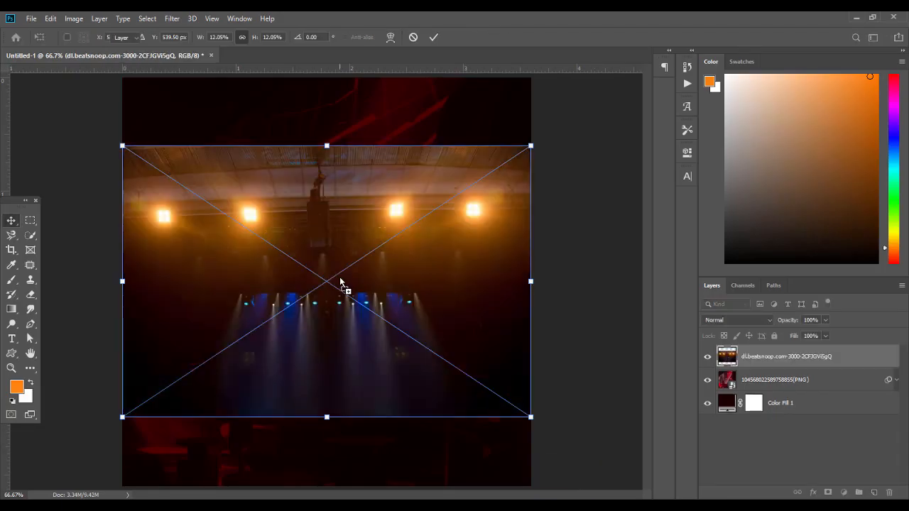
pyautogui.press('Return')
pyautogui.click(316, 37)
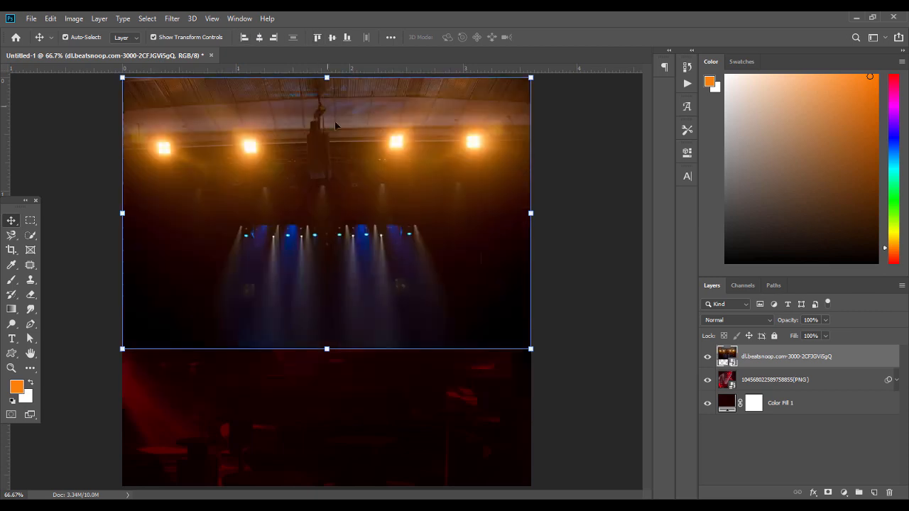
# Enlarge the stage lights image slightly to cover the canvas width and align it by its horizontal centers.
pyautogui.click(584, 218)
pyautogui.click(458, 193)
pyautogui.moveTo(530, 213); pyautogui.dragTo(534, 212)
pyautogui.press('Return')
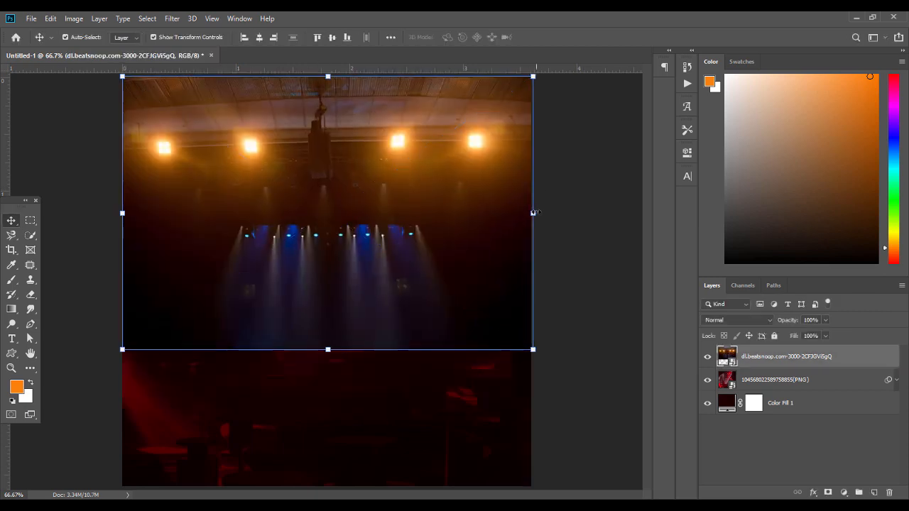
pyautogui.click(261, 37)
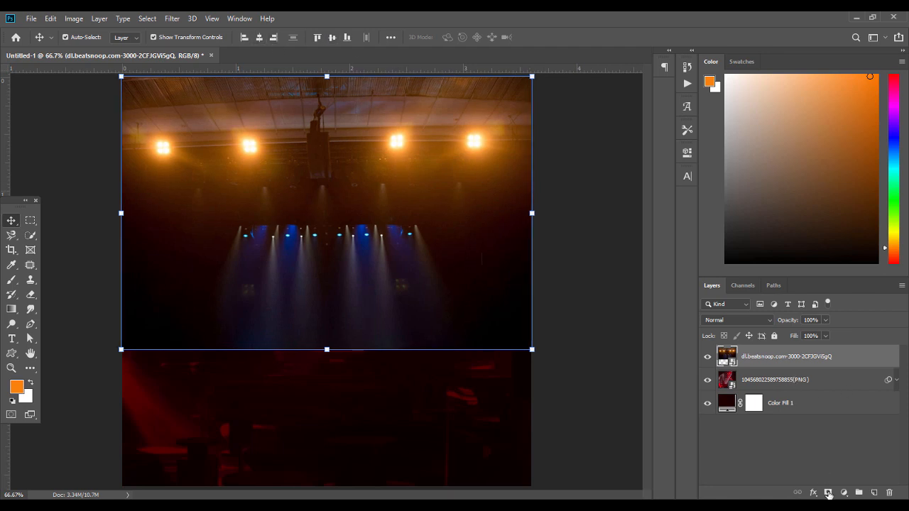
# Add a layer mask to the stage lights layer and fade out its lower part with a 700 px Eraser at 0% hardness.
pyautogui.click(828, 493)
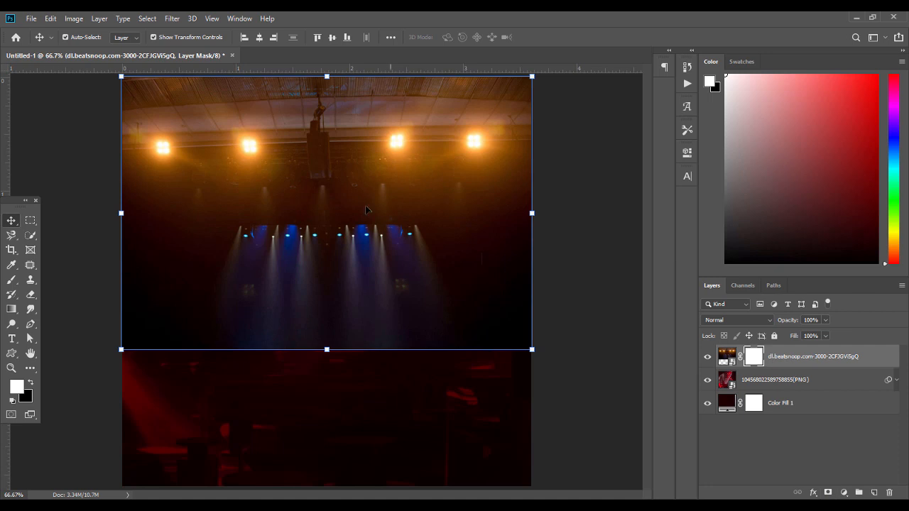
pyautogui.moveTo(15, 205); pyautogui.dragTo(2, 66)
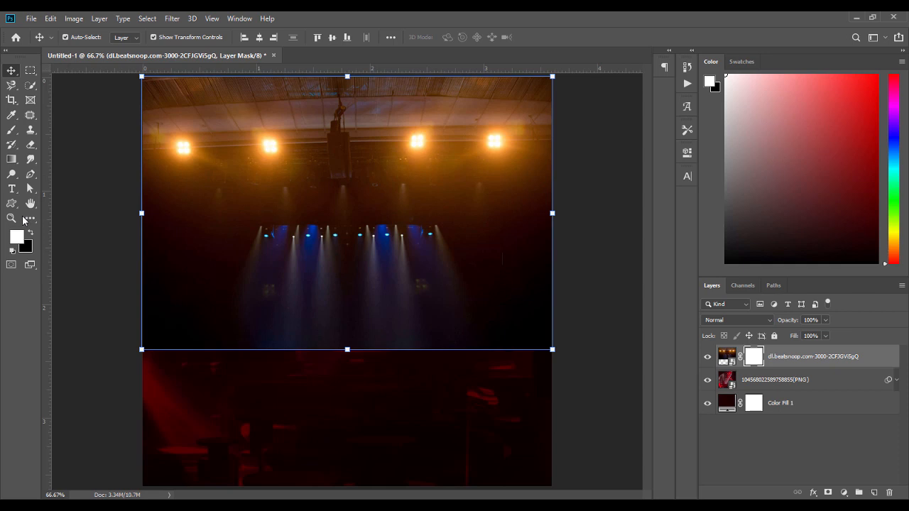
pyautogui.click(30, 145)
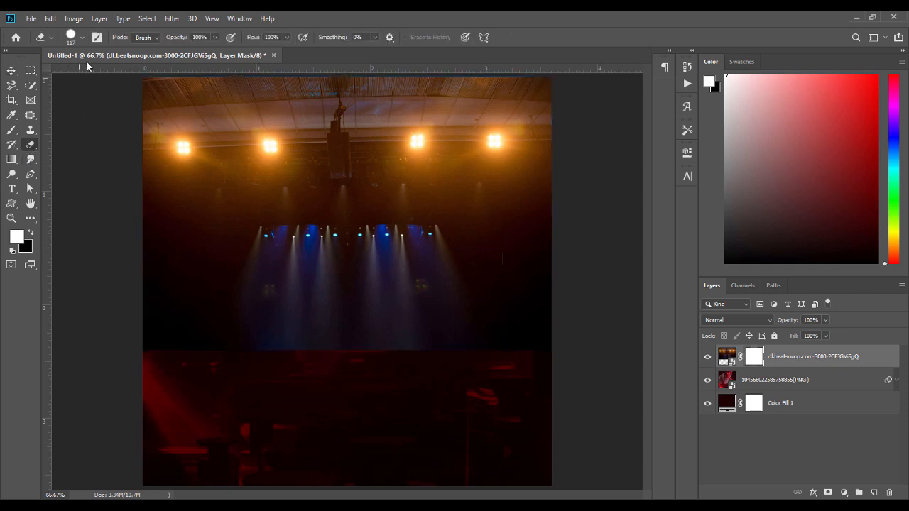
pyautogui.click(83, 37)
pyautogui.click(68, 98)
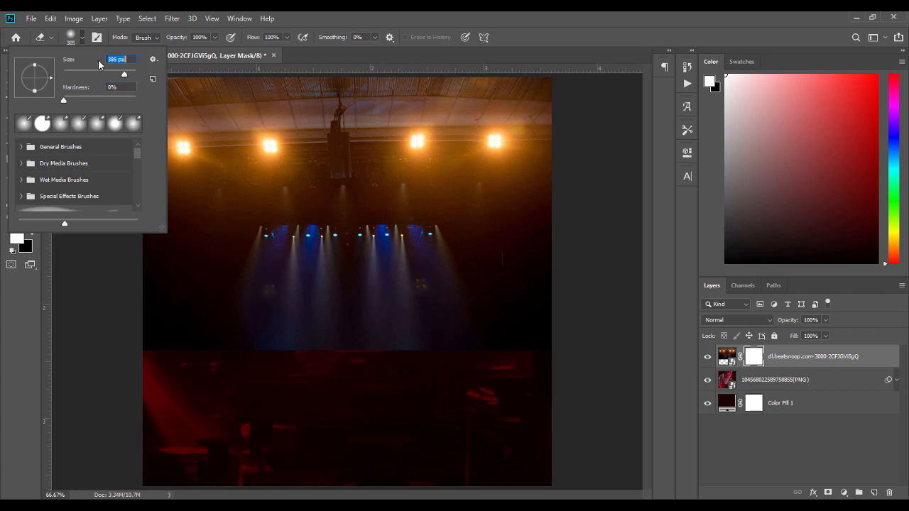
pyautogui.write('700')
pyautogui.press('Return')
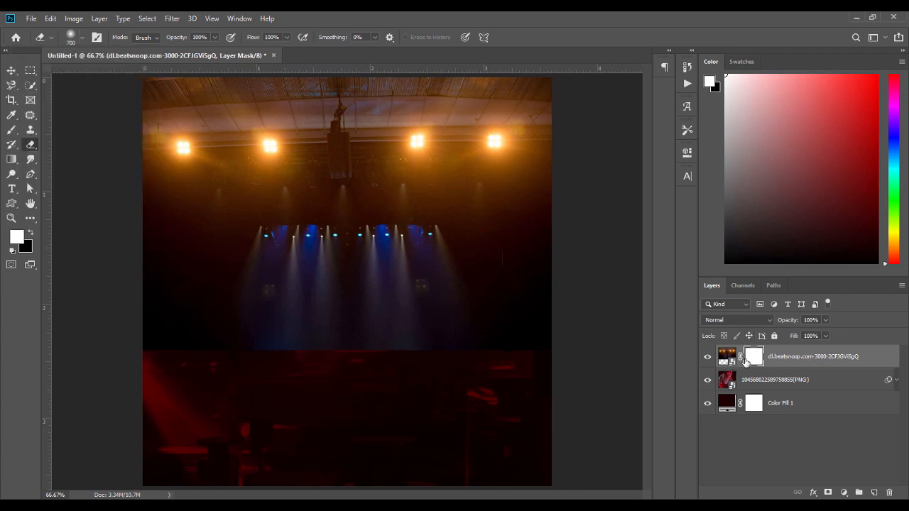
pyautogui.moveTo(280, 352)
pyautogui.mouseDown()
pyautogui.moveTo(198, 361)
pyautogui.moveTo(320, 378)
pyautogui.moveTo(252, 339)
pyautogui.moveTo(281, 334)
pyautogui.moveTo(333, 362)
pyautogui.moveTo(461, 375)
pyautogui.moveTo(437, 355)
pyautogui.moveTo(518, 358)
pyautogui.moveTo(485, 371)
pyautogui.moveTo(385, 360)
pyautogui.moveTo(334, 345)
pyautogui.moveTo(398, 337)
pyautogui.moveTo(346, 333)
pyautogui.moveTo(232, 345)
pyautogui.moveTo(315, 333)
pyautogui.mouseUp()
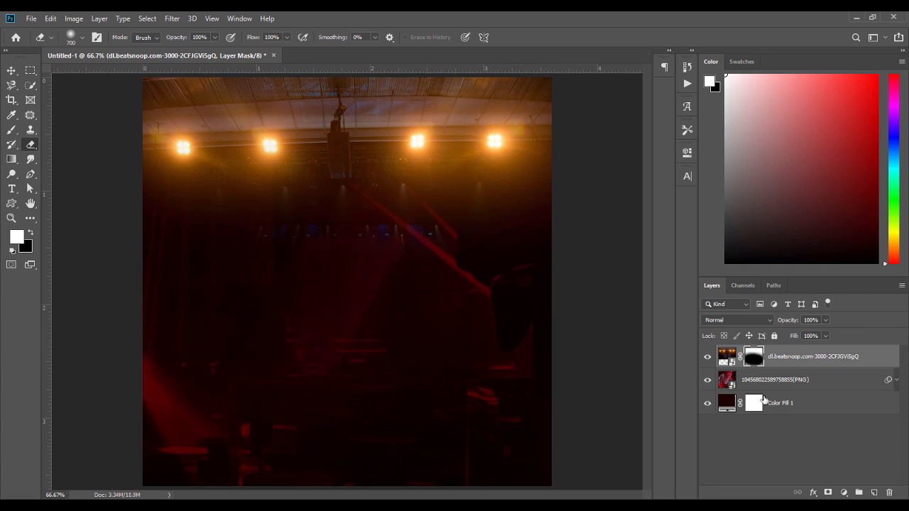
# Apply a Gaussian Blur with a 1.8 pixel radius to the stage lights image layer.
pyautogui.click(11, 71)
pyautogui.click(106, 233)
pyautogui.click(785, 359)
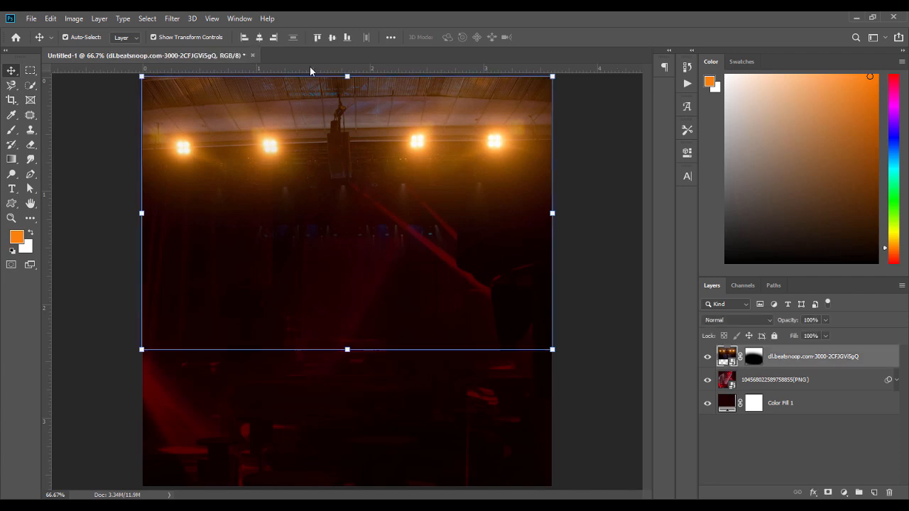
pyautogui.click(148, 19)
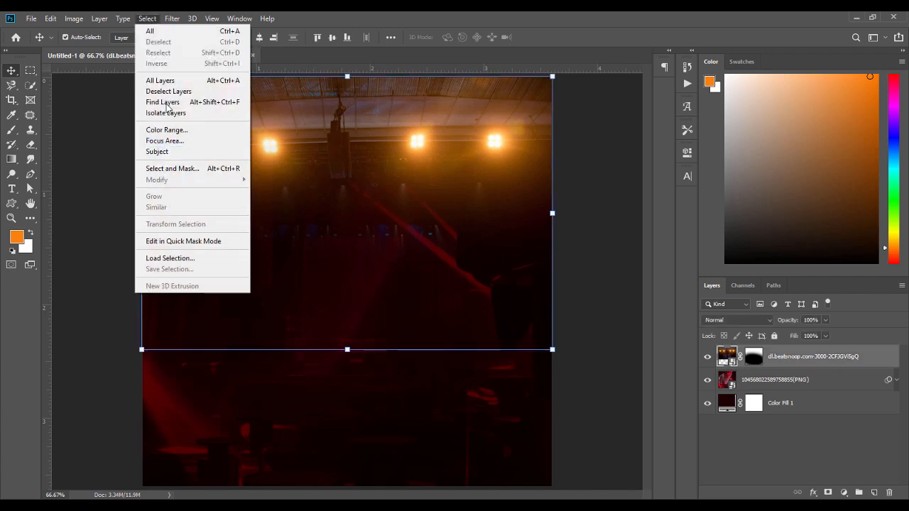
pyautogui.moveTo(172, 19)
pyautogui.moveTo(197, 179)
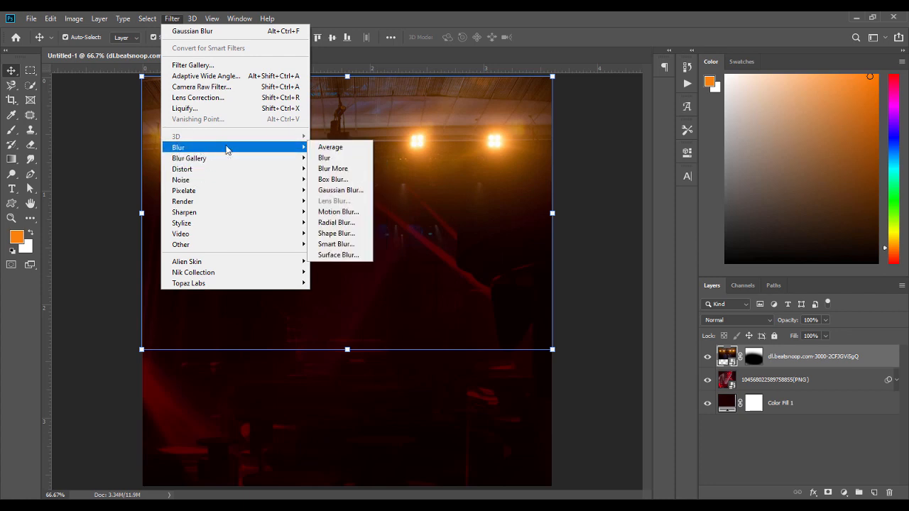
pyautogui.click(341, 191)
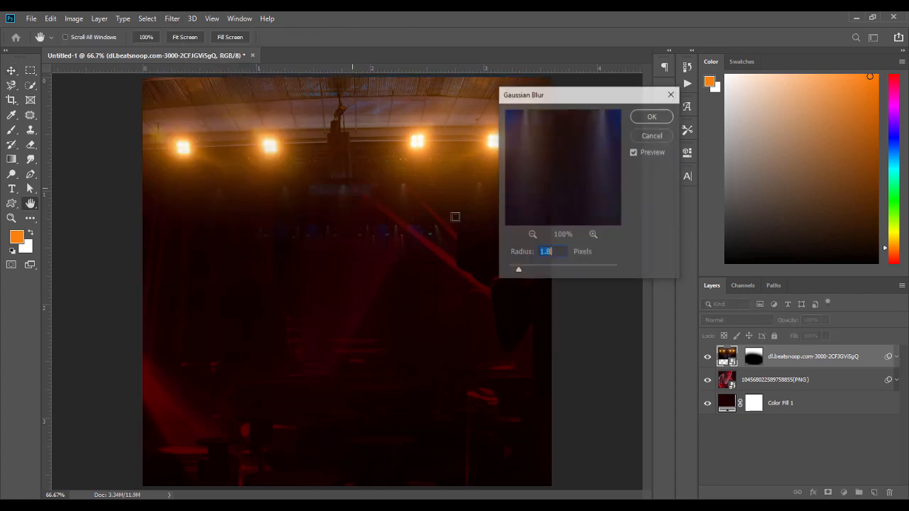
pyautogui.click(646, 118)
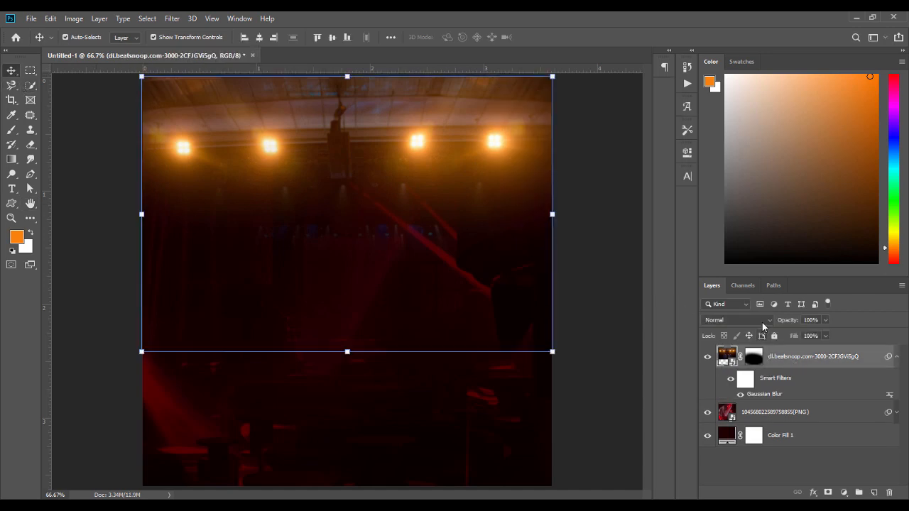
# Set the stage lights layer's blend mode to Screen and collapse its smart filter list.
pyautogui.click(763, 321)
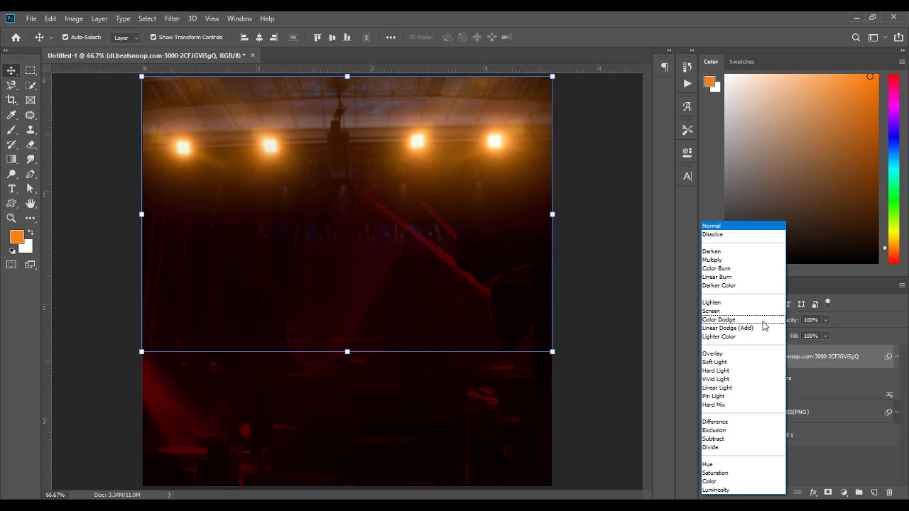
pyautogui.click(726, 312)
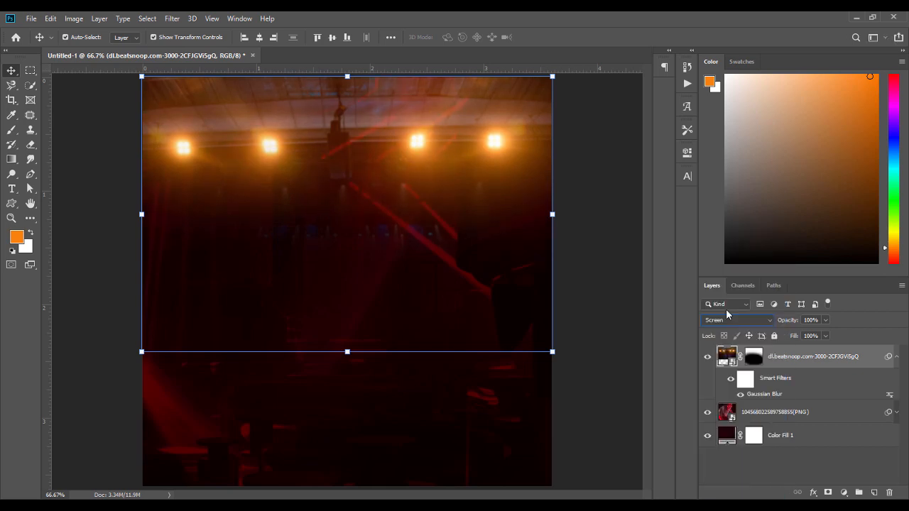
pyautogui.click(623, 284)
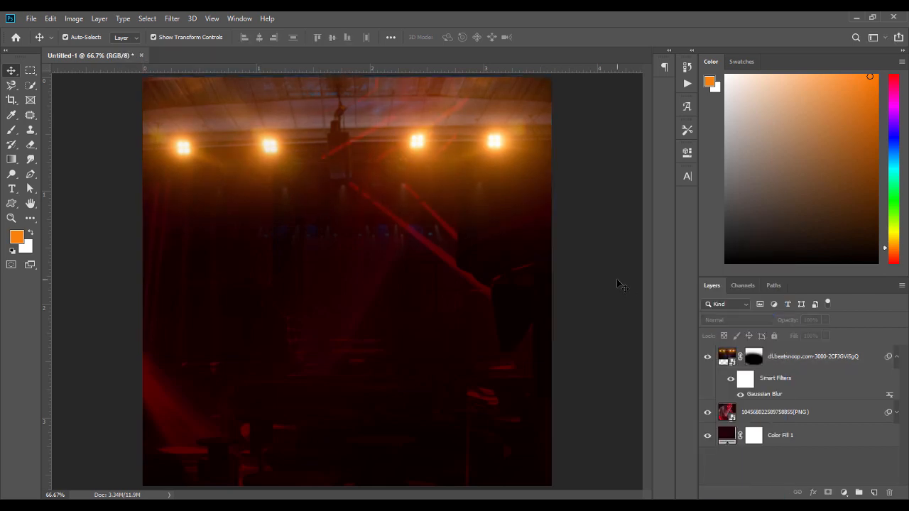
pyautogui.click(896, 358)
pyautogui.click(824, 358)
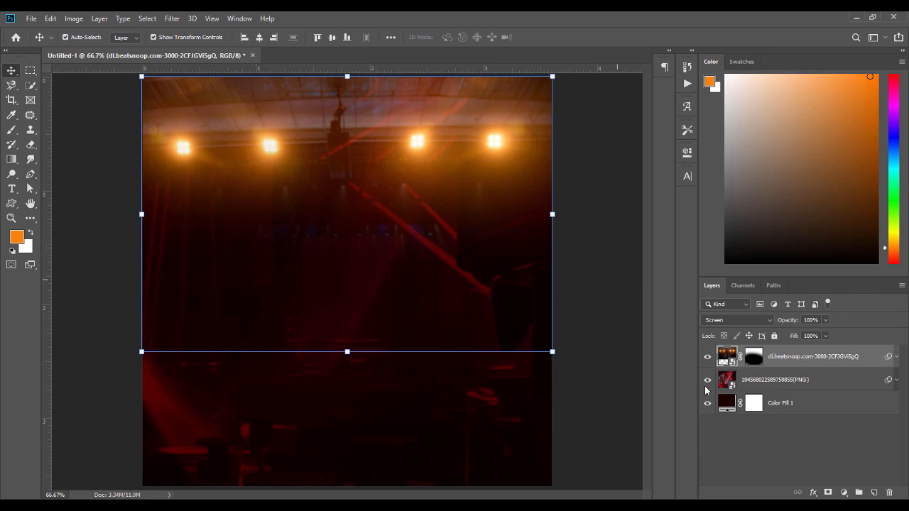
# Add a Hue/Saturation adjustment layer above the stage lights layer with the saturation set to -100.
pyautogui.click(843, 492)
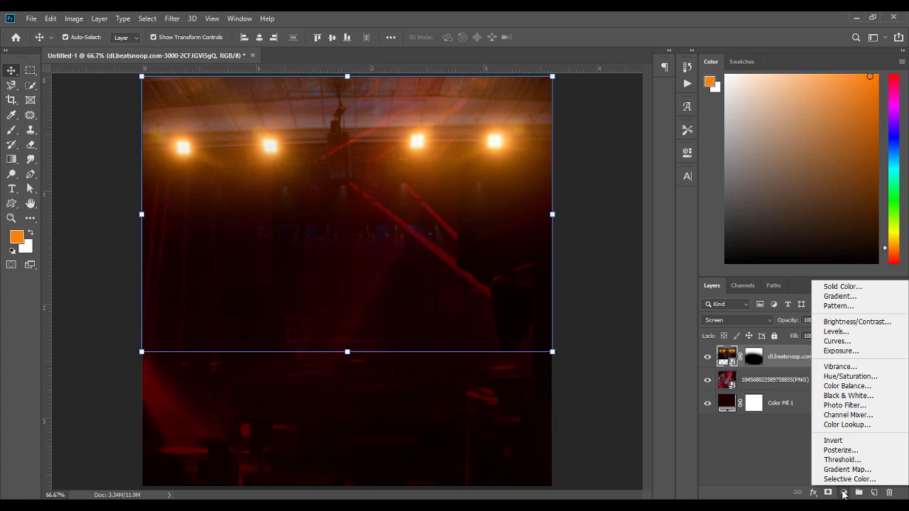
pyautogui.click(849, 377)
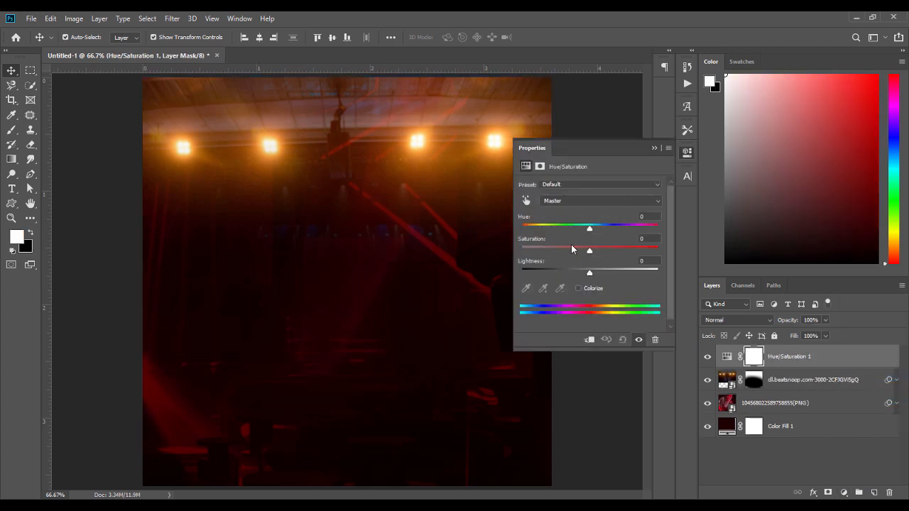
pyautogui.moveTo(590, 250); pyautogui.dragTo(510, 247)
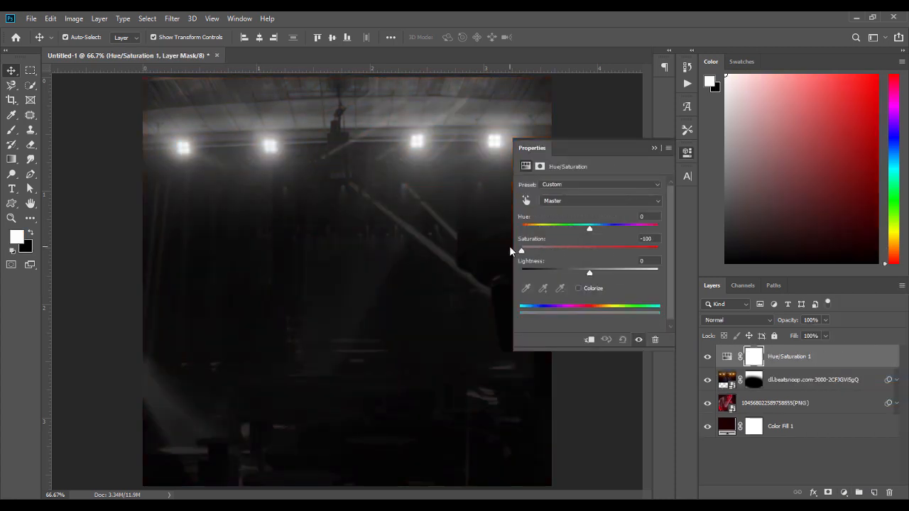
pyautogui.click(653, 148)
pyautogui.click(628, 259)
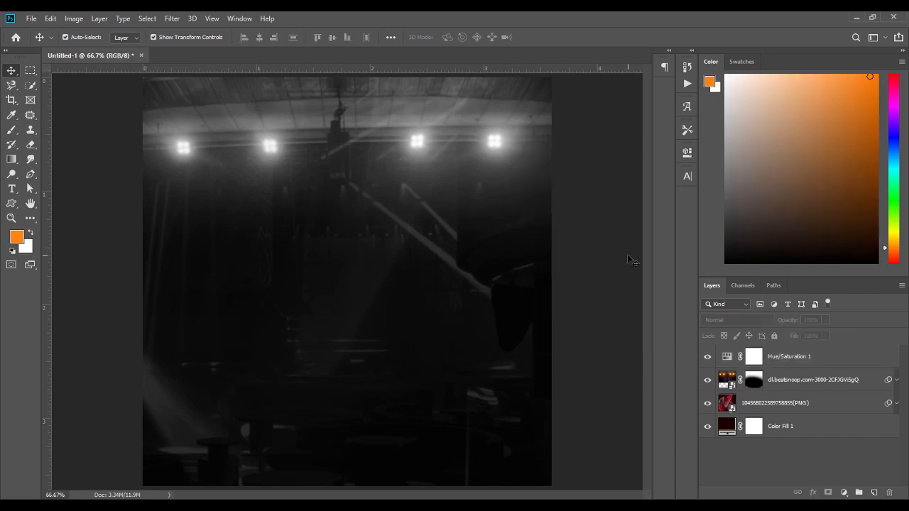
# Add a Gradient fill layer above the Hue/Saturation adjustment layer.
pyautogui.click(844, 362)
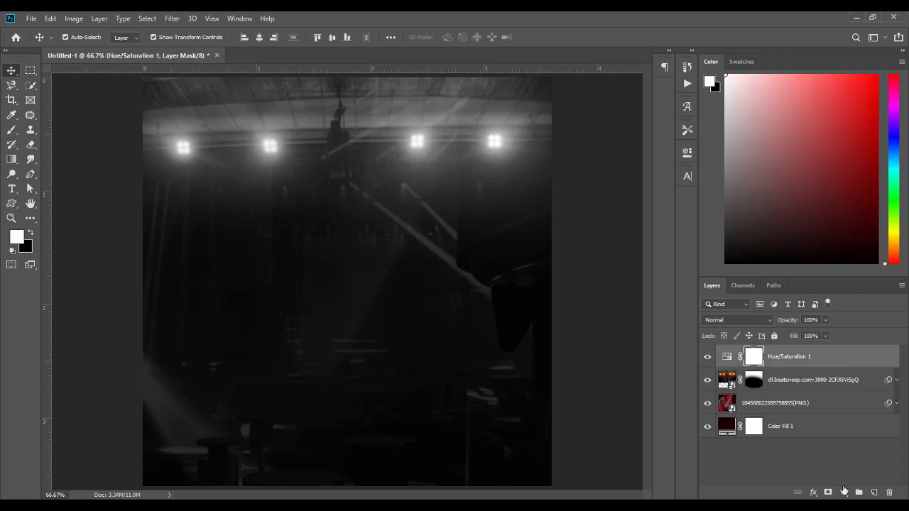
pyautogui.click(618, 302)
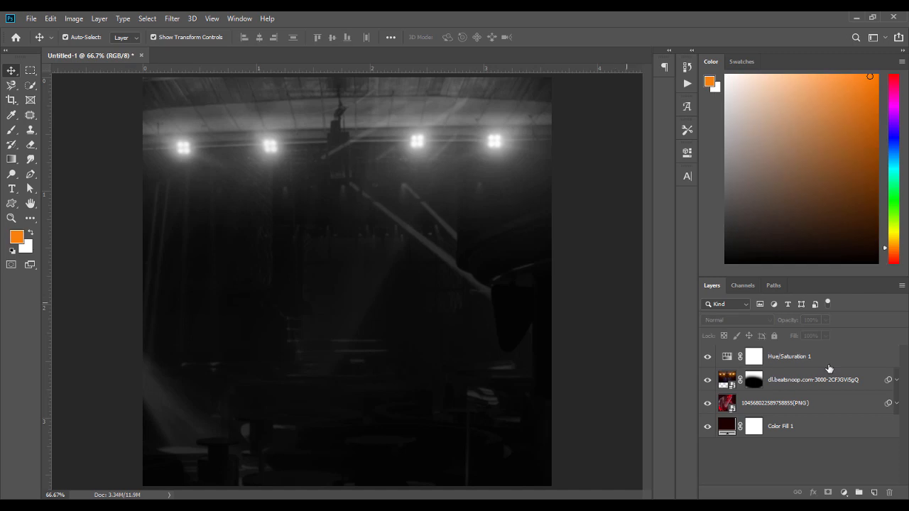
pyautogui.click(838, 364)
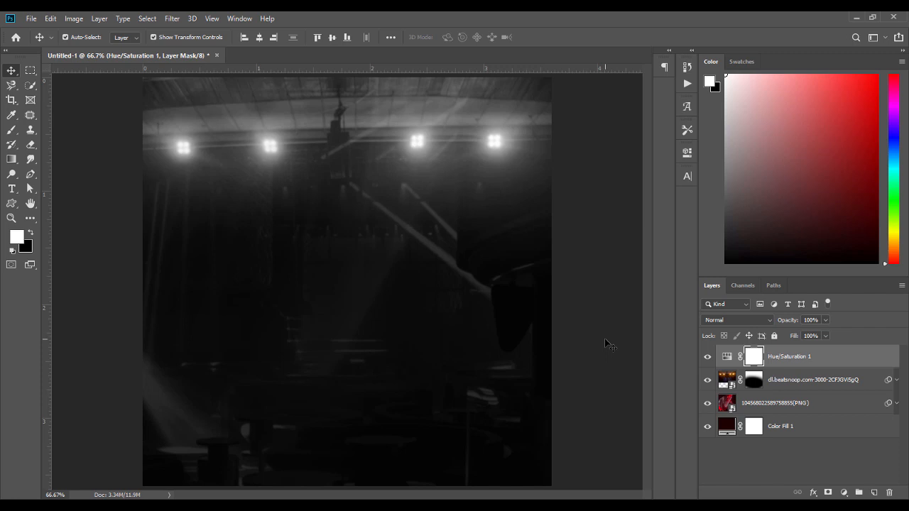
pyautogui.click(843, 492)
pyautogui.click(832, 303)
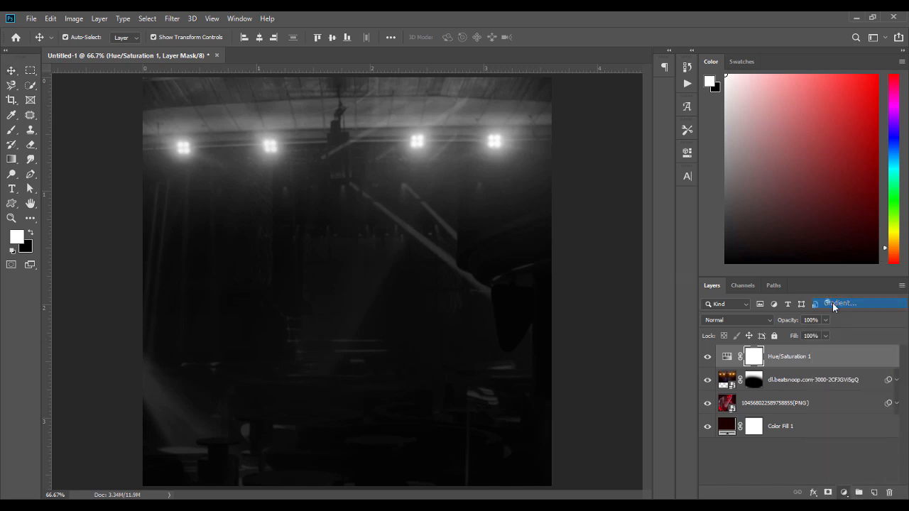
# Set the gradient's end color stop to black (000000) and its end opacity stop to 100%.
pyautogui.click(642, 296)
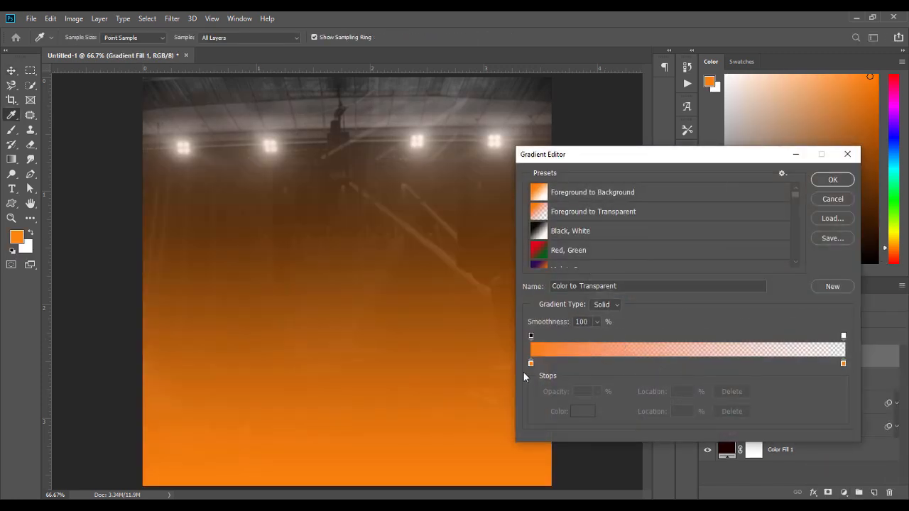
pyautogui.click(530, 364)
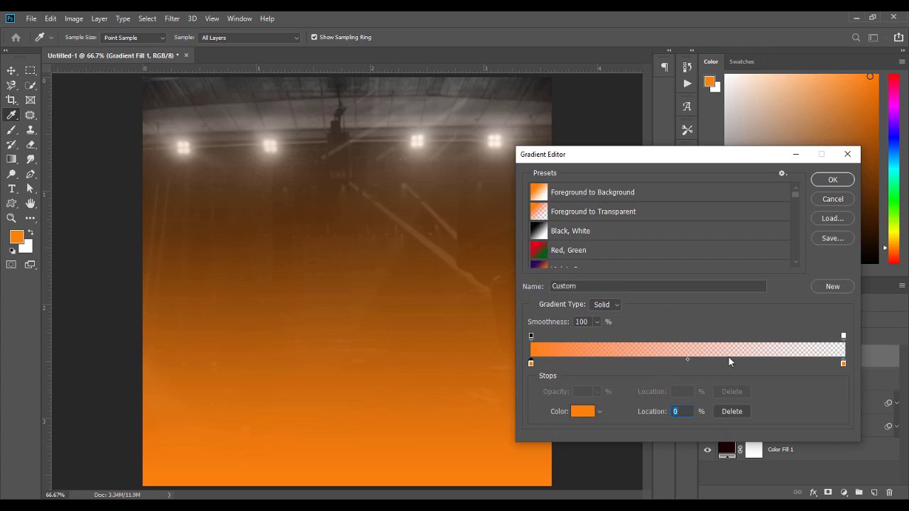
pyautogui.doubleClick(842, 362)
pyautogui.write('000000')
pyautogui.click(807, 226)
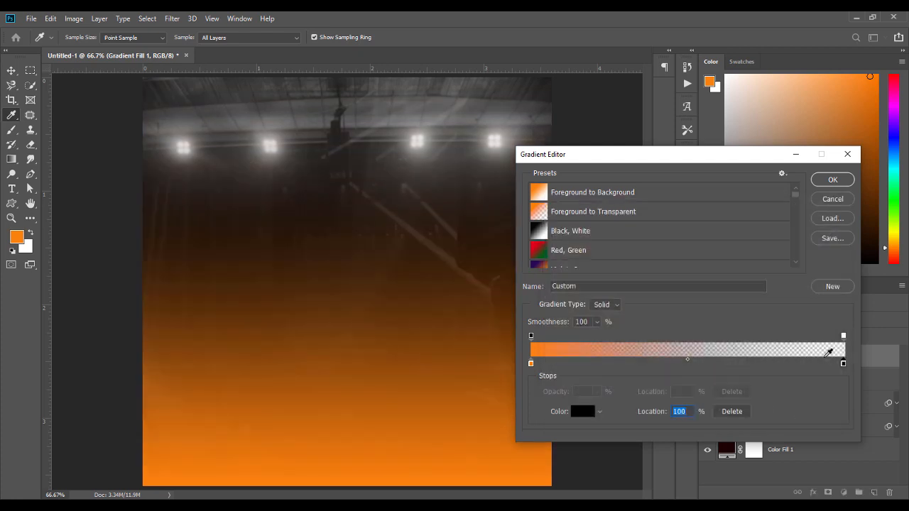
pyautogui.click(843, 335)
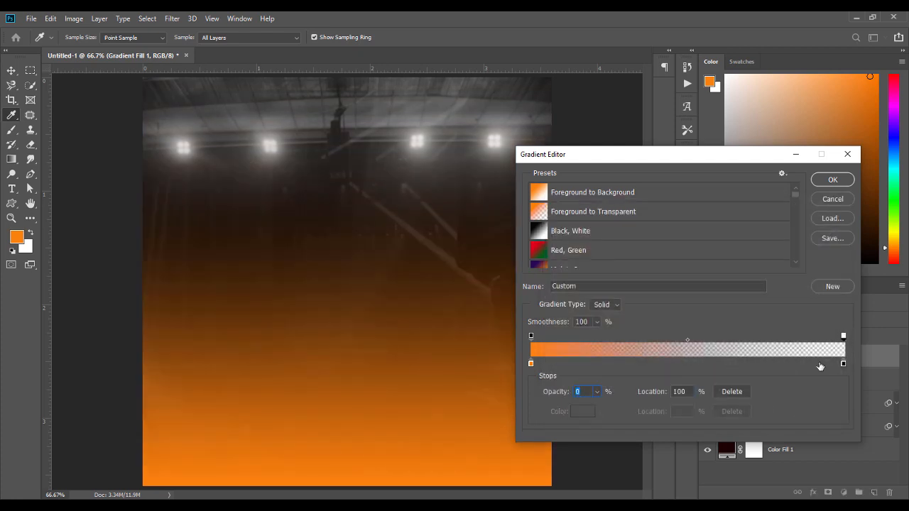
pyautogui.write('100')
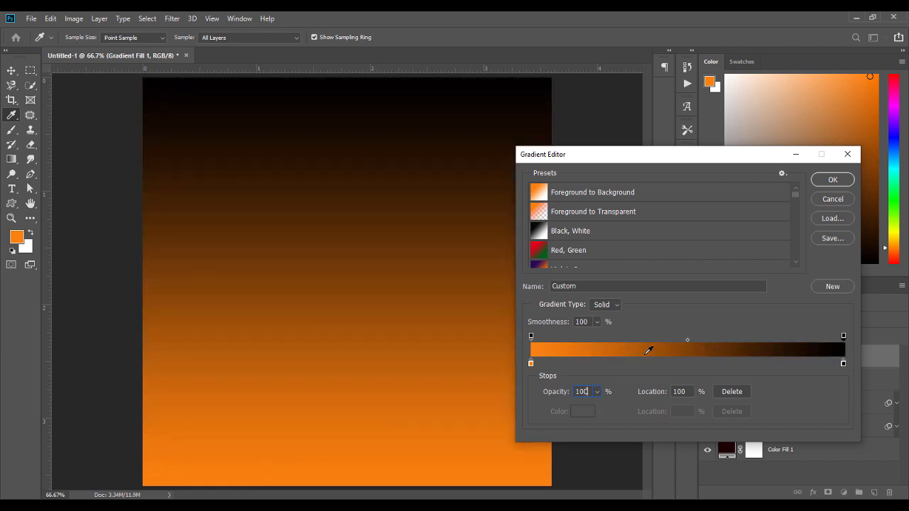
# Set the gradient's start color stop to orange f38904.
pyautogui.doubleClick(531, 363)
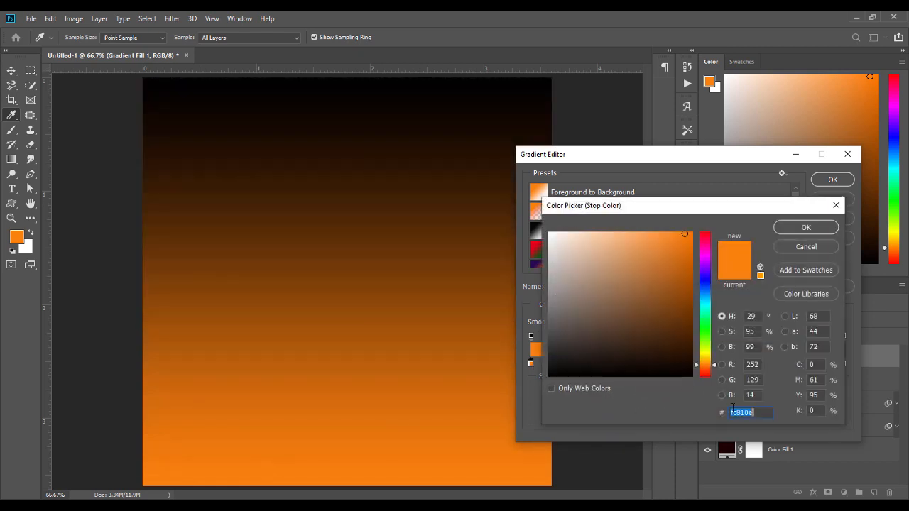
pyautogui.write('f')
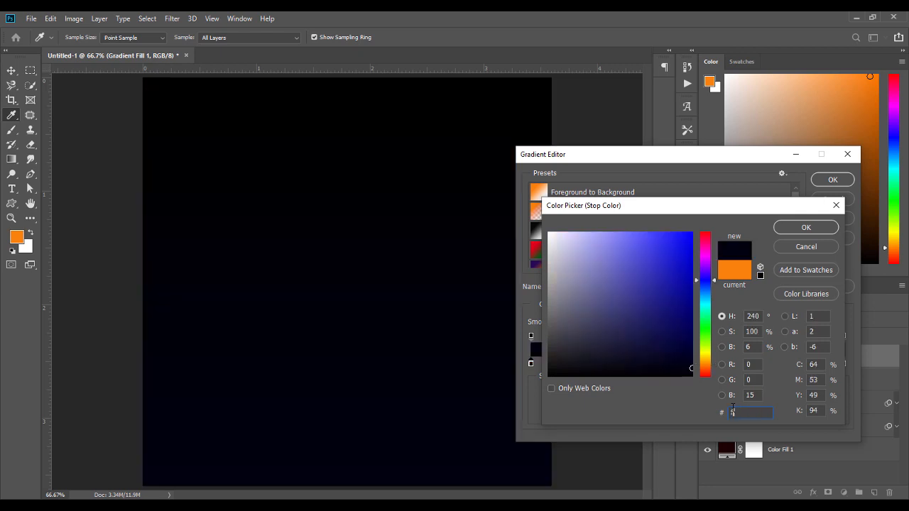
pyautogui.write('3')
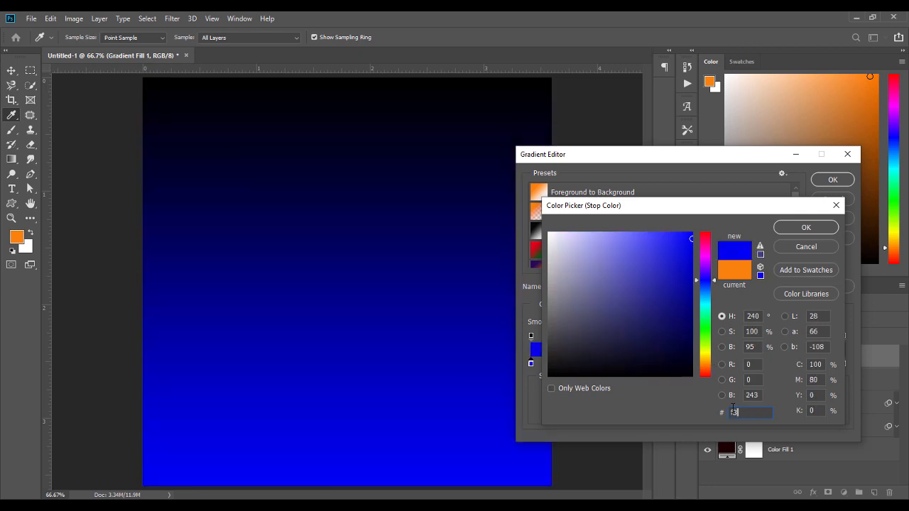
pyautogui.write('89')
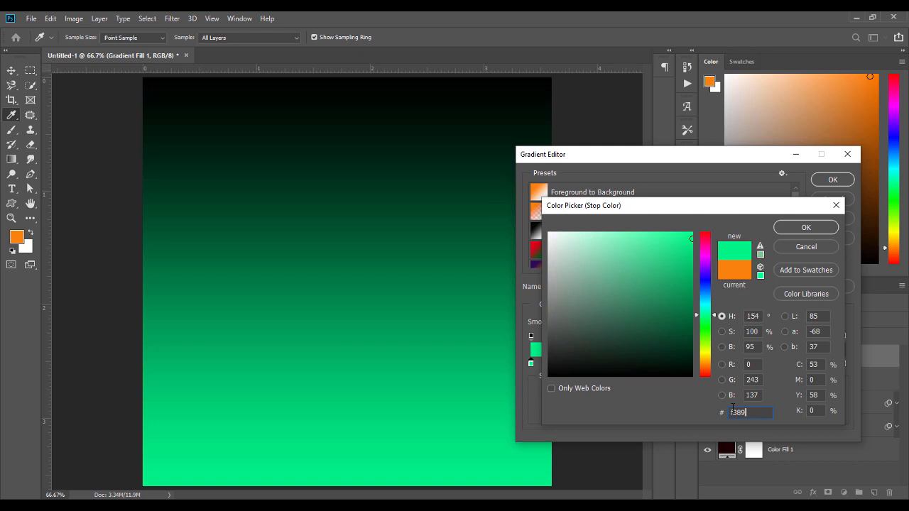
pyautogui.write('04')
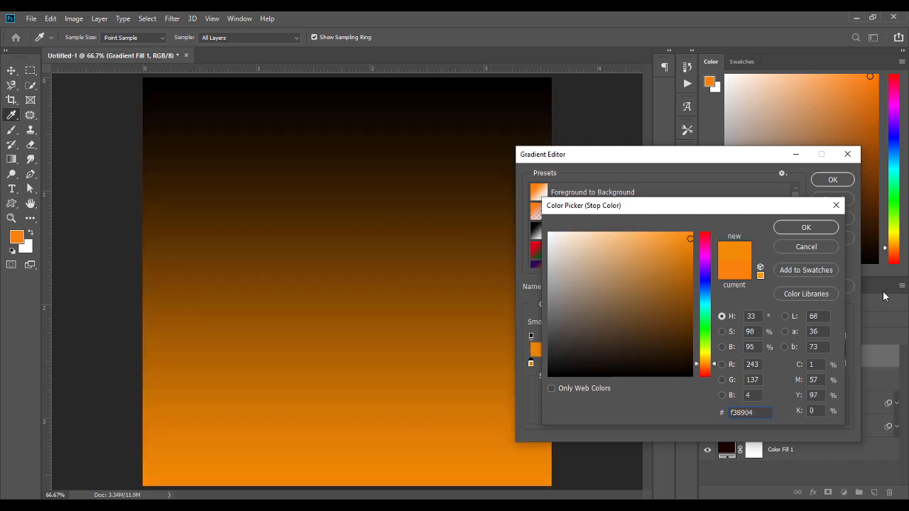
pyautogui.click(799, 226)
# Add a middle color stop at 50% location with color 290001 and apply the gradient fill.
pyautogui.moveTo(534, 363); pyautogui.dragTo(679, 368)
pyautogui.write('50')
pyautogui.doubleClick(687, 363)
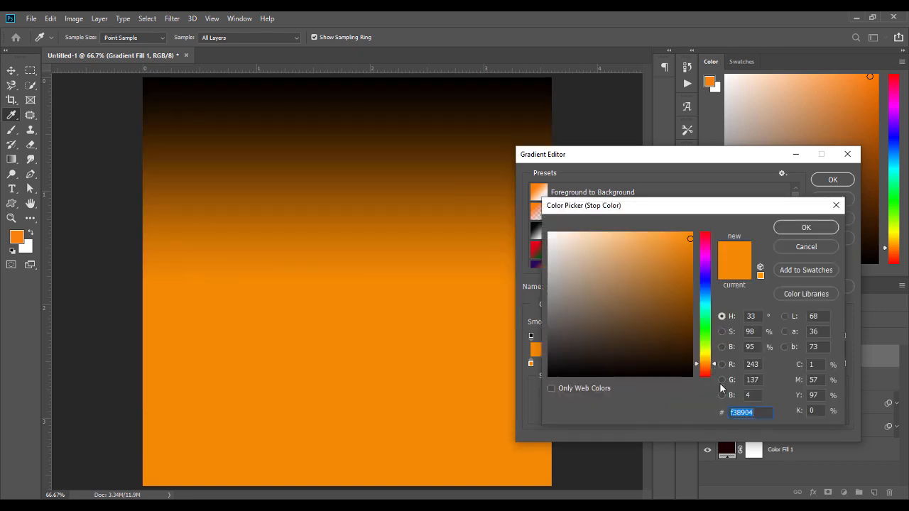
pyautogui.write('29')
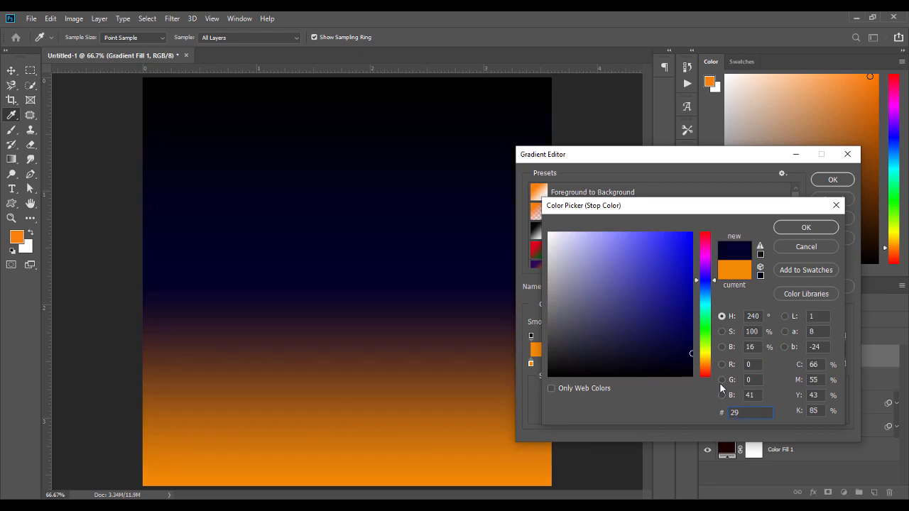
pyautogui.write('0001')
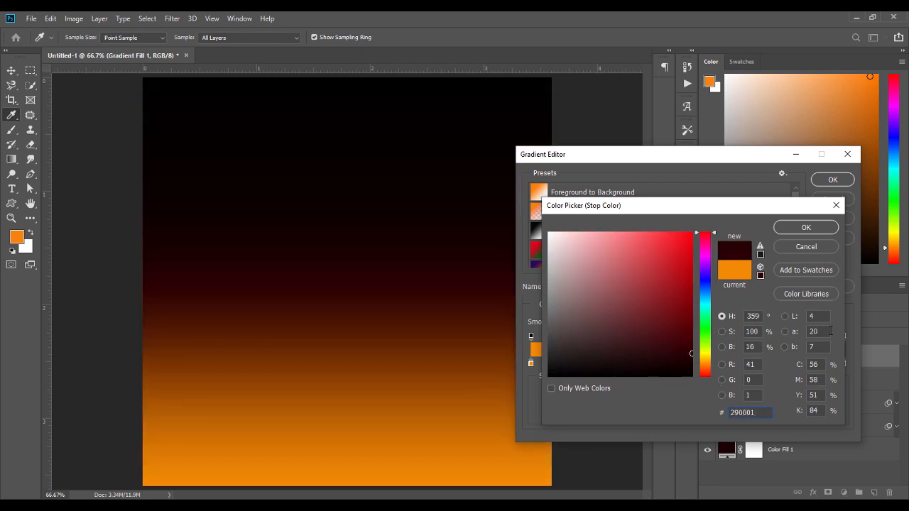
pyautogui.click(786, 228)
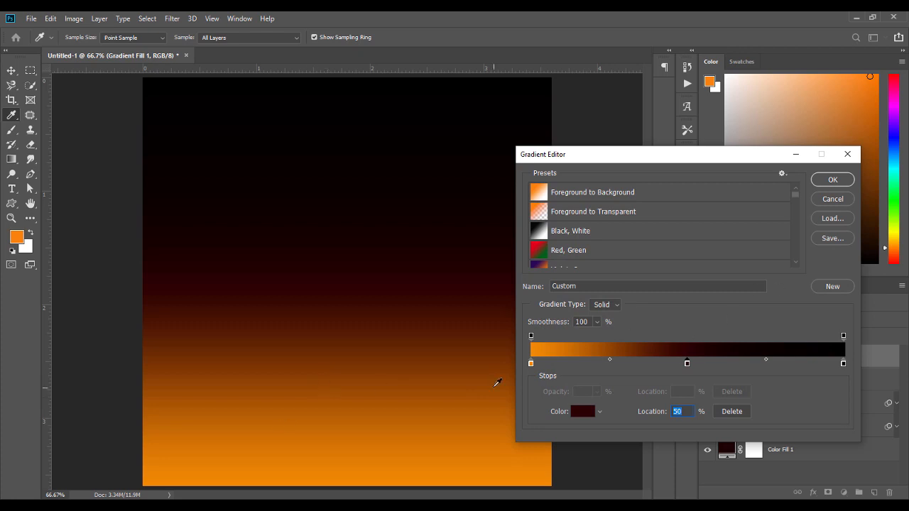
pyautogui.click(834, 181)
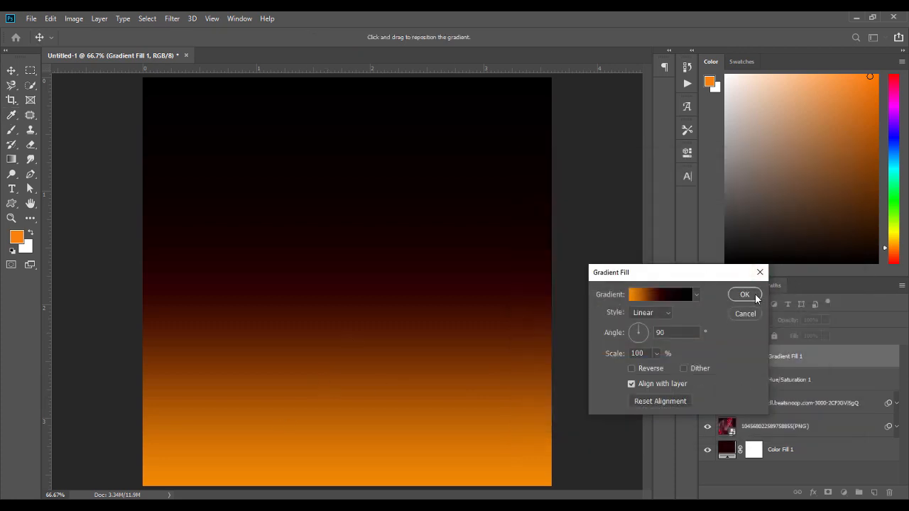
pyautogui.click(744, 295)
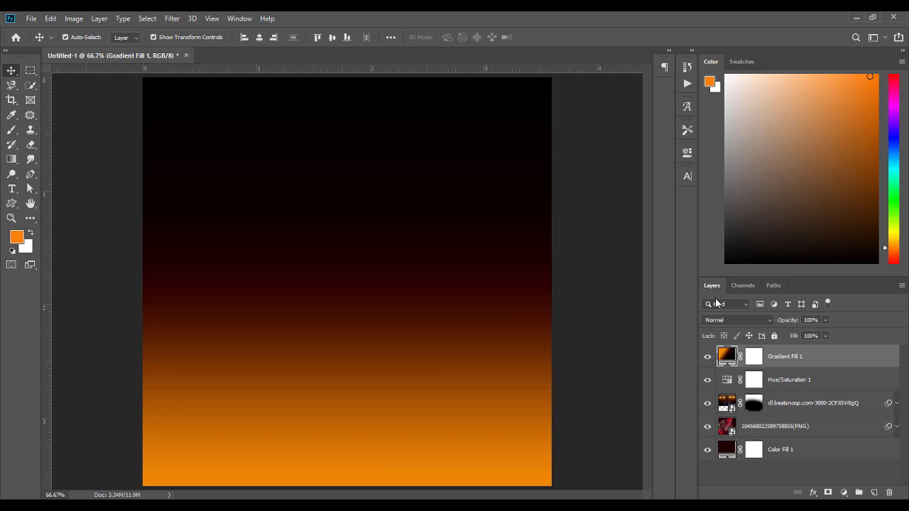
# Set the gradient fill layer's blend mode to Screen and shift its gradient downward on the canvas.
pyautogui.click(716, 321)
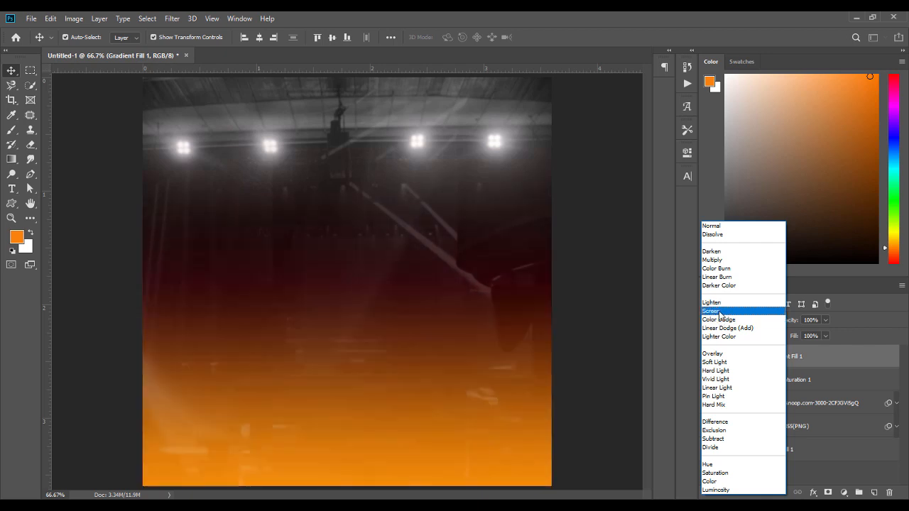
pyautogui.click(719, 314)
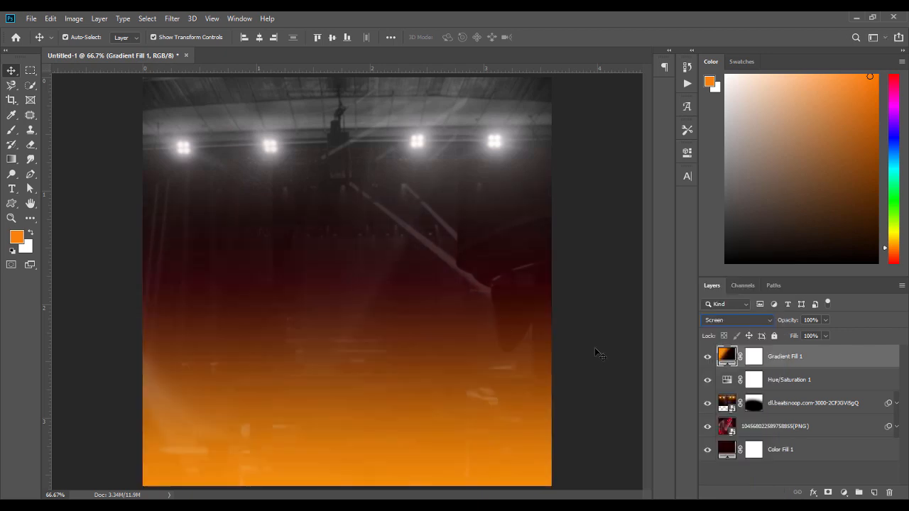
pyautogui.doubleClick(727, 355)
pyautogui.moveTo(387, 294); pyautogui.dragTo(378, 362)
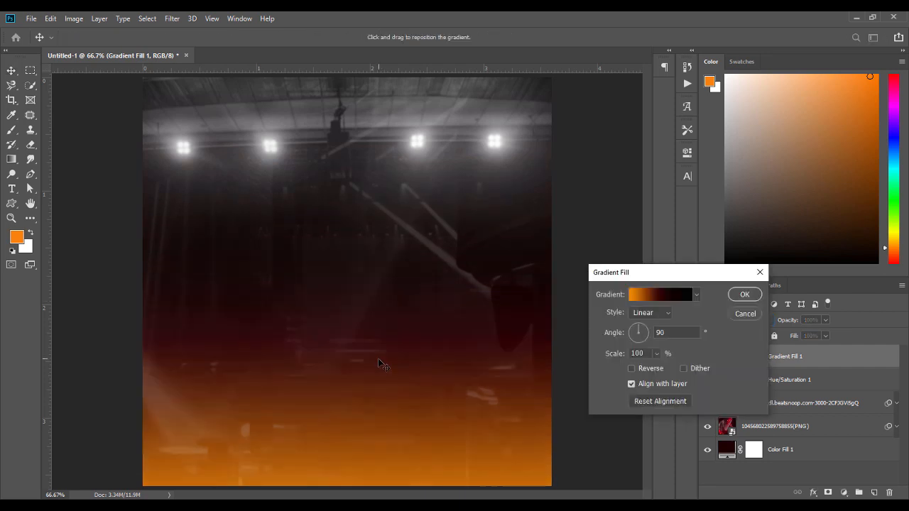
pyautogui.click(744, 294)
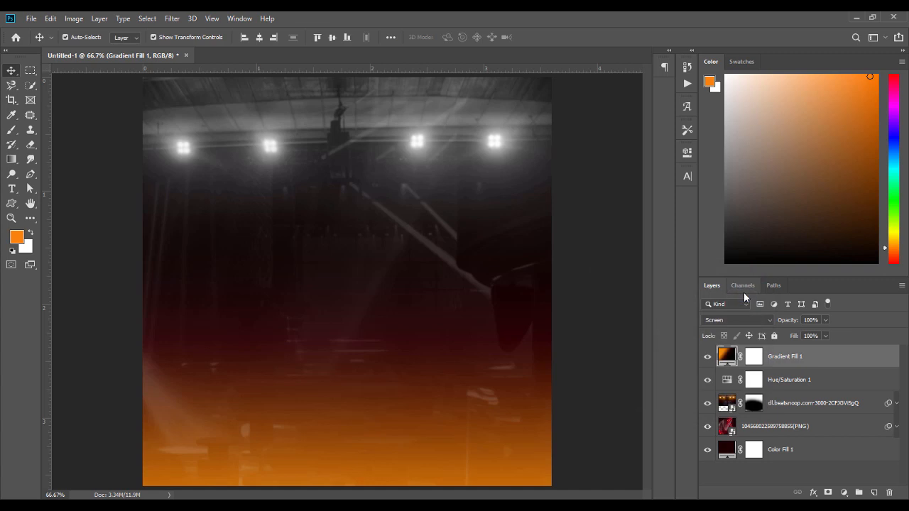
# Lower the gradient fill layer's opacity to 82%.
pyautogui.click(825, 321)
pyautogui.moveTo(824, 333); pyautogui.dragTo(817, 333)
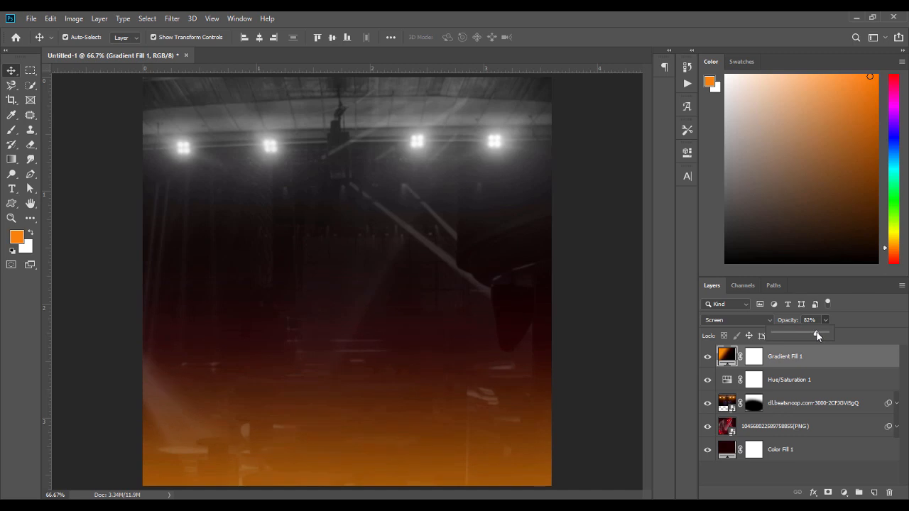
pyautogui.click(597, 325)
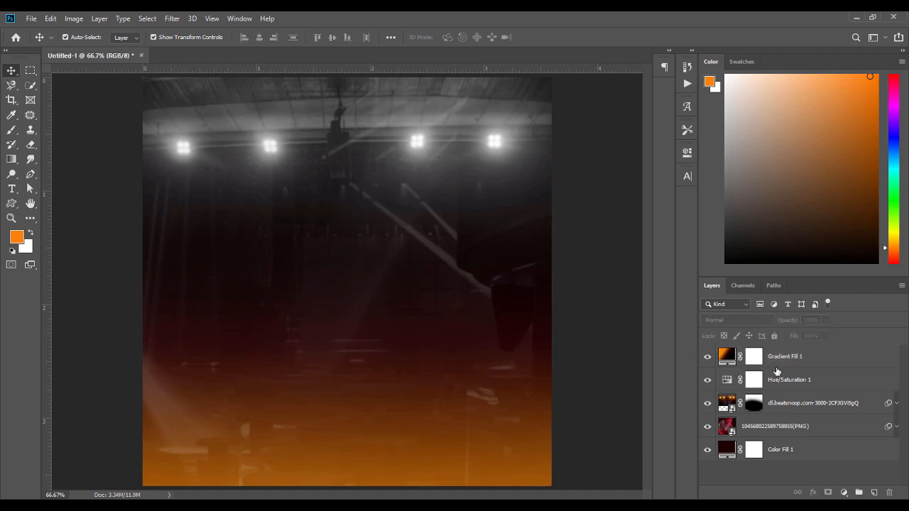
# Add a Pattern fill layer above the gradient fill layer using a grey noise pattern.
pyautogui.click(815, 364)
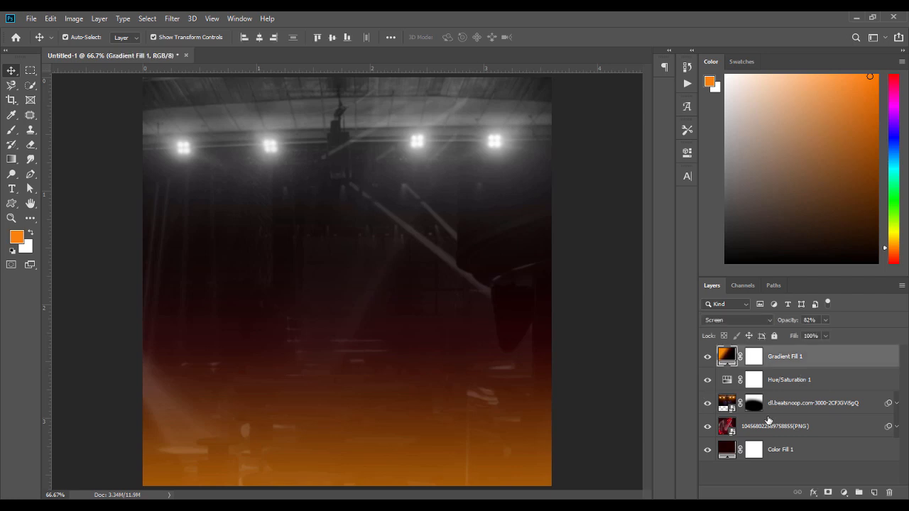
pyautogui.click(845, 492)
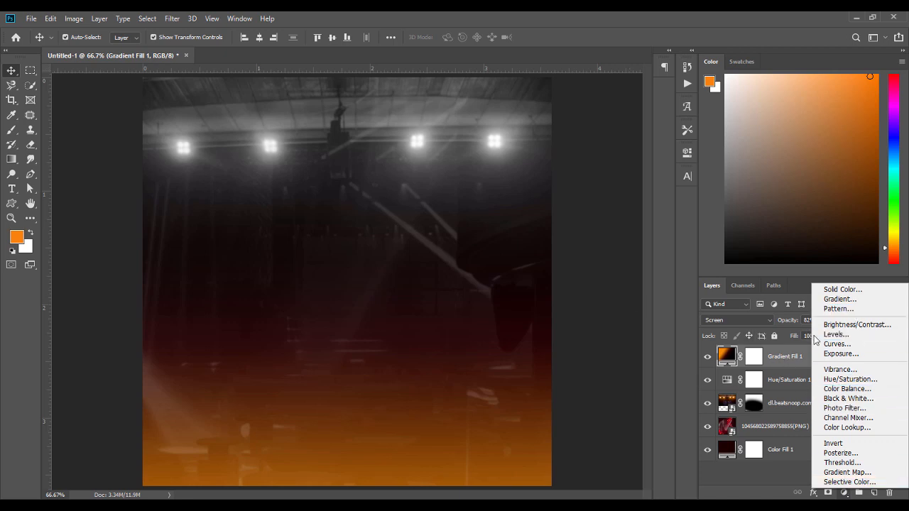
pyautogui.click(851, 309)
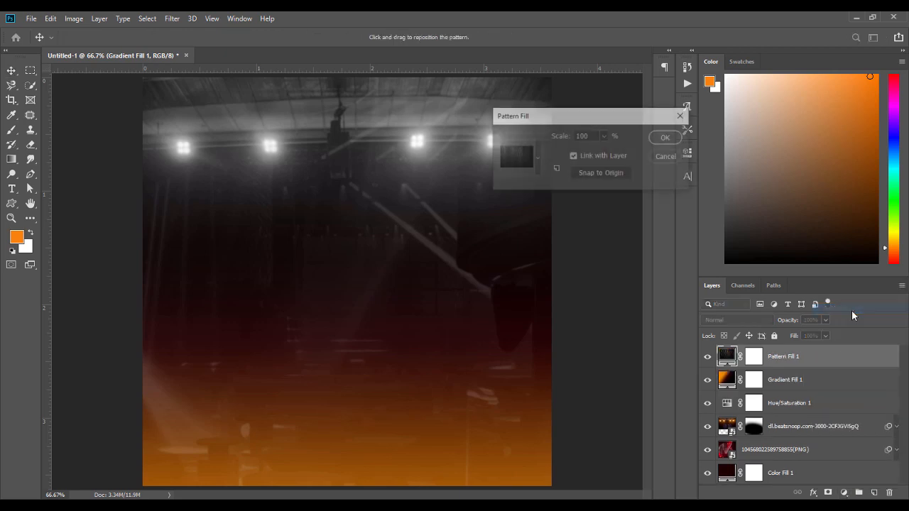
pyautogui.click(537, 160)
pyautogui.moveTo(563, 199); pyautogui.dragTo(566, 247)
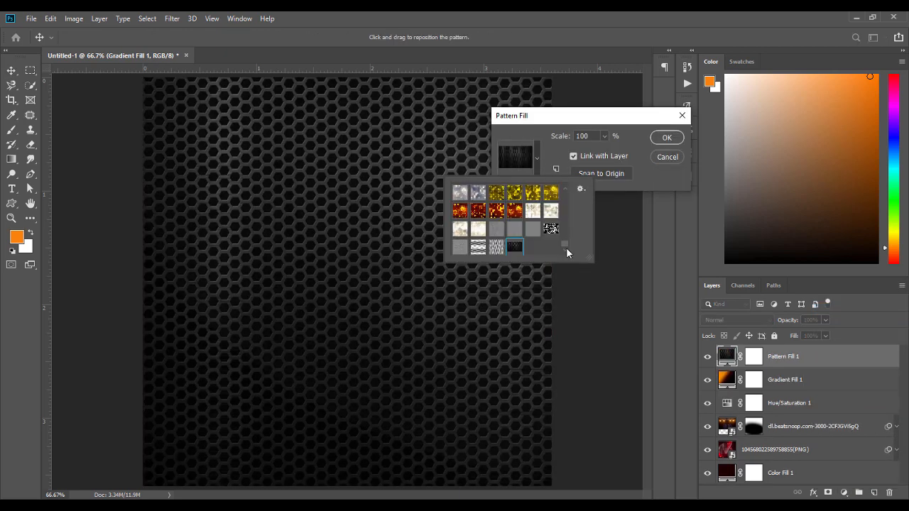
pyautogui.click(532, 228)
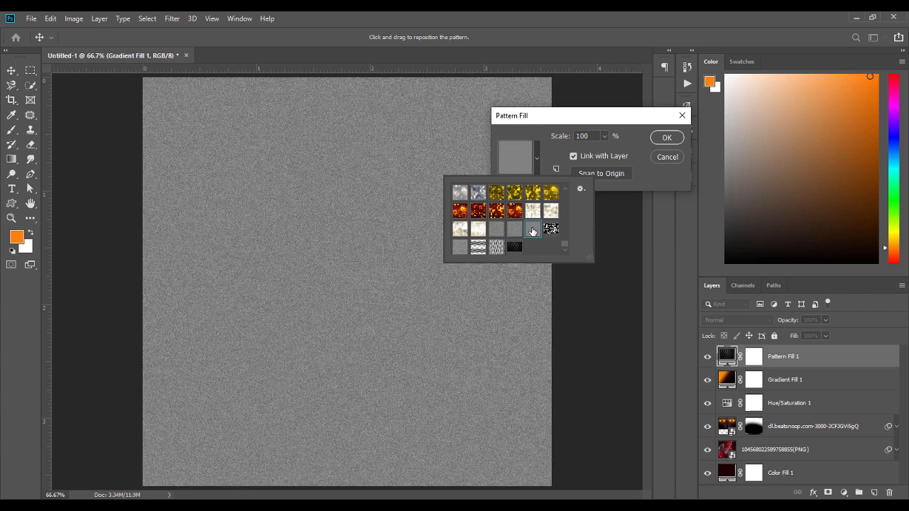
pyautogui.click(666, 137)
pyautogui.click(665, 138)
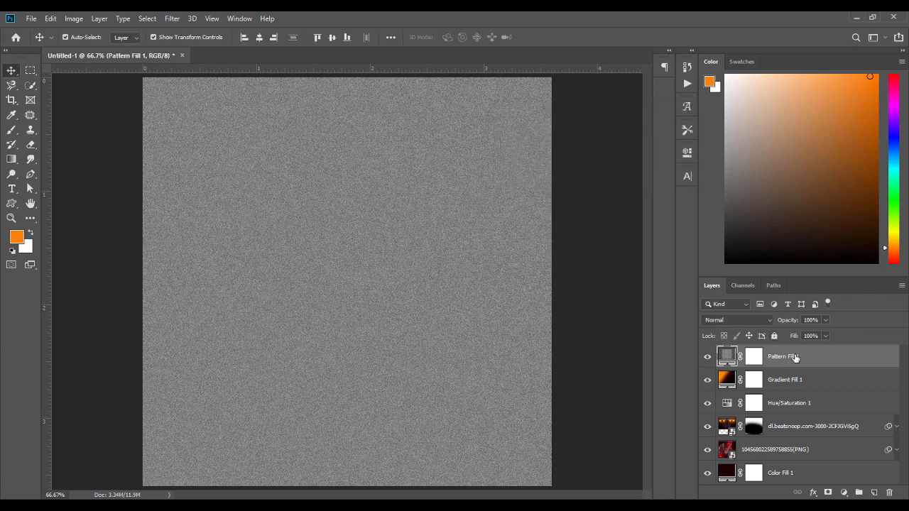
# Set the pattern fill layer's blend mode to Soft Light and its opacity to about 68%.
pyautogui.click(757, 320)
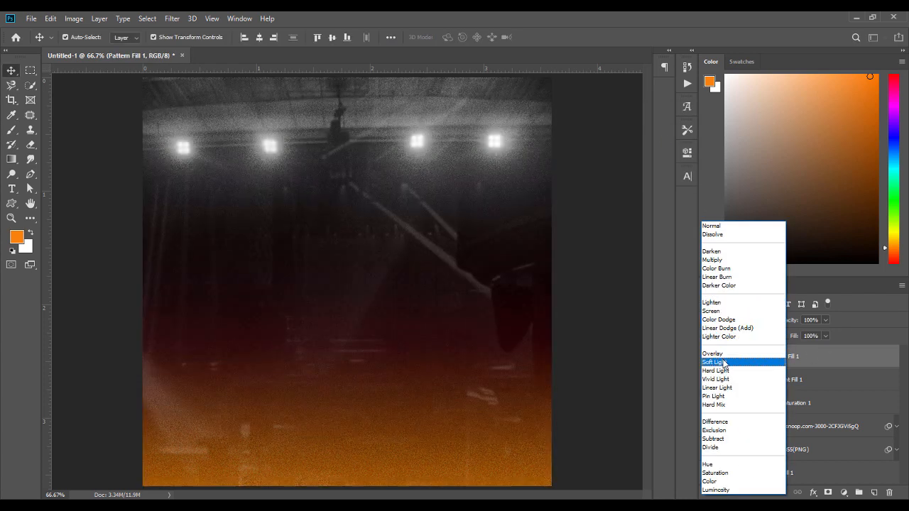
pyautogui.click(724, 364)
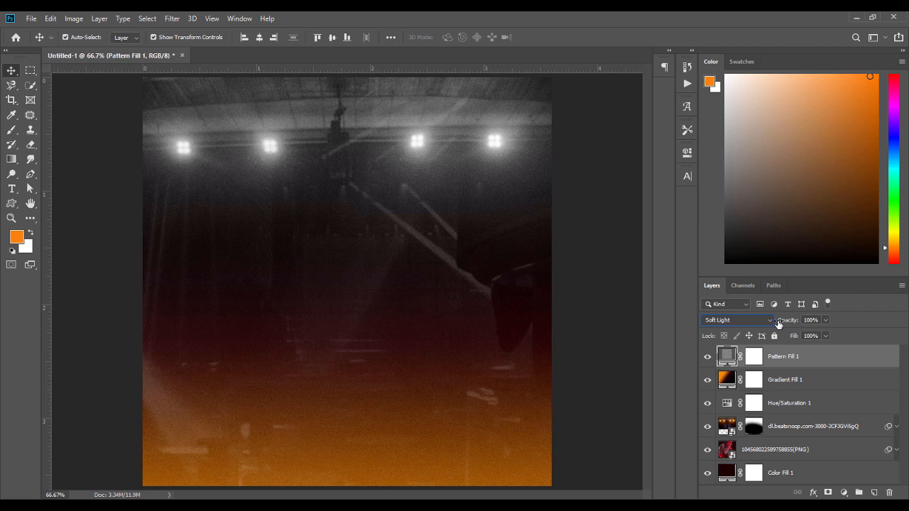
pyautogui.click(825, 322)
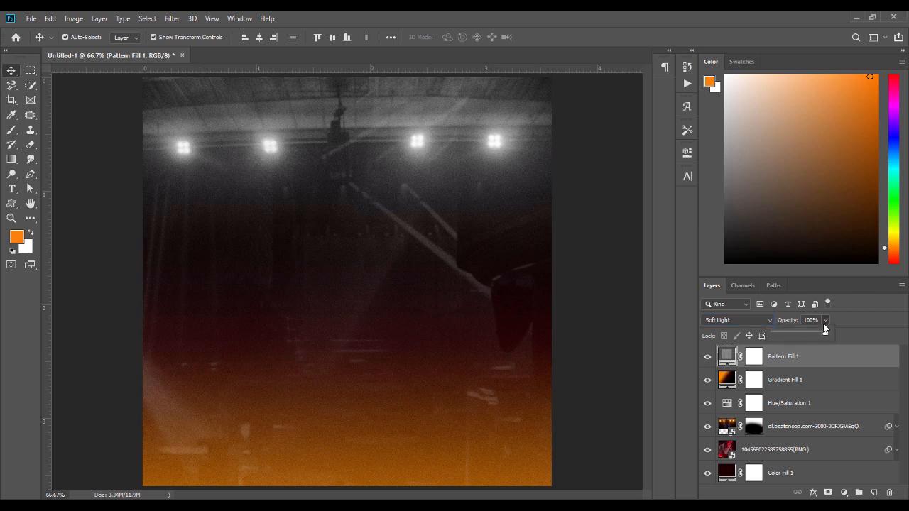
pyautogui.click(803, 318)
pyautogui.click(824, 320)
pyautogui.moveTo(826, 334); pyautogui.dragTo(809, 336)
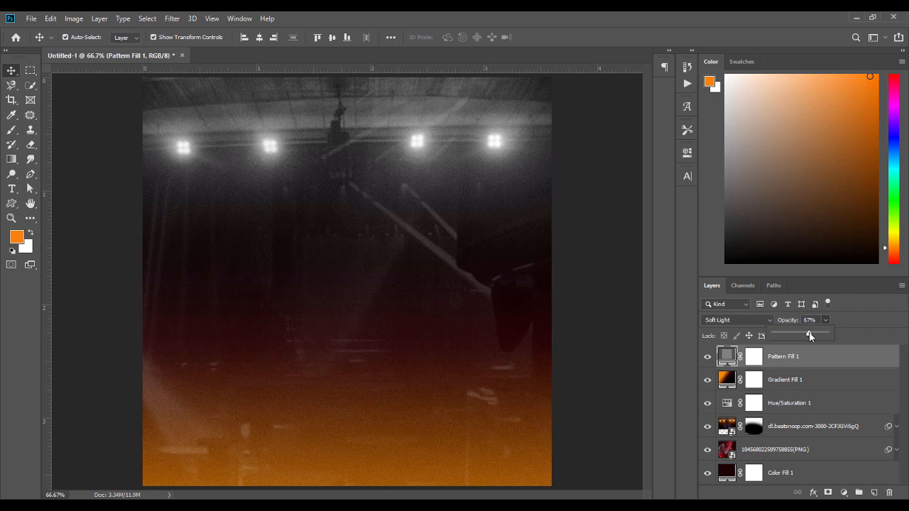
pyautogui.click(639, 313)
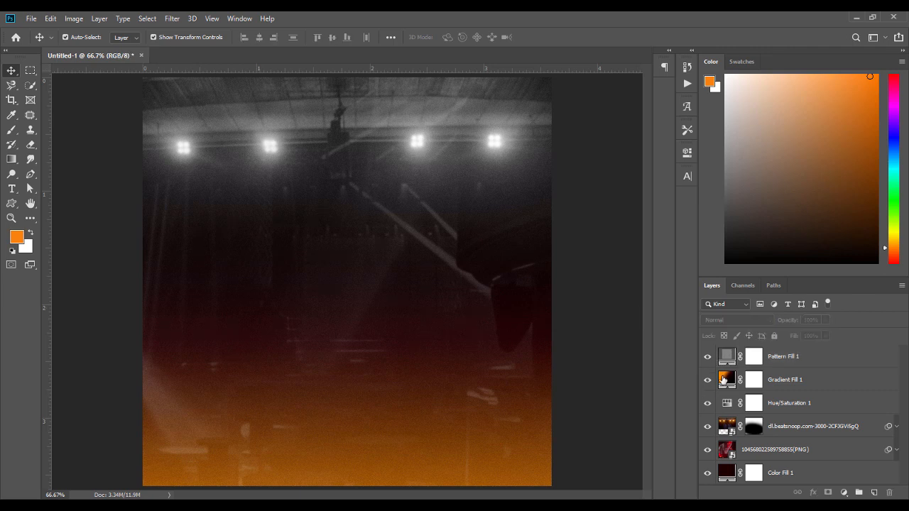
# Place the golden microphone image into the flyer directly above the gradient fill layer.
pyautogui.doubleClick(726, 379)
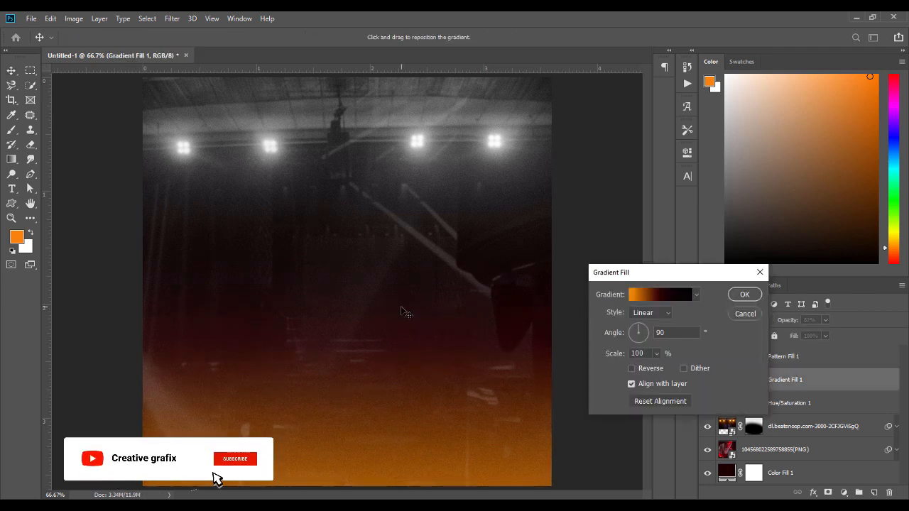
pyautogui.click(744, 297)
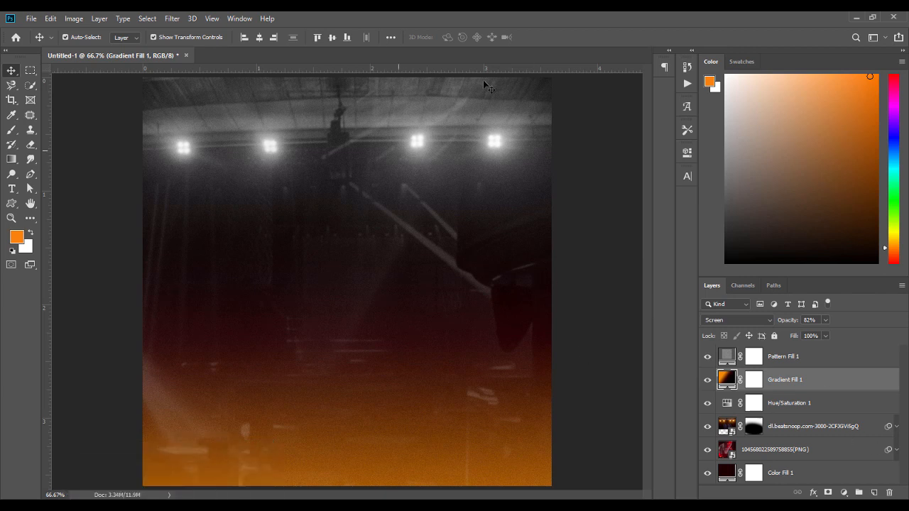
pyautogui.click(302, 506)
pyautogui.click(308, 136)
pyautogui.moveTo(308, 137); pyautogui.dragTo(463, 402)
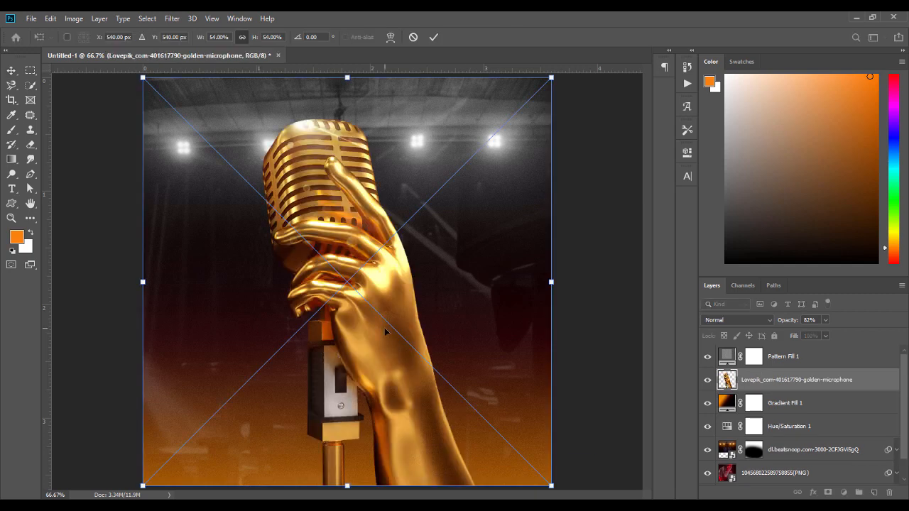
pyautogui.press('Return')
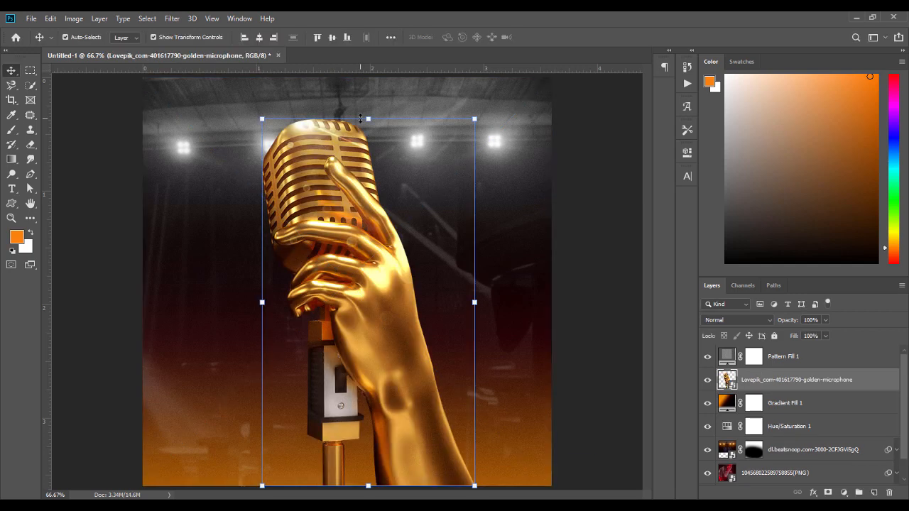
# Scale the golden microphone down slightly, keeping it at the canvas's lower edge.
pyautogui.moveTo(365, 141); pyautogui.dragTo(366, 140)
pyautogui.hotkey('ctrl', 'z')
pyautogui.moveTo(345, 78); pyautogui.dragTo(350, 113)
pyautogui.press('Return')
# Move the golden microphone layer above the pattern fill layer in the layer stack.
pyautogui.moveTo(357, 198); pyautogui.dragTo(399, 207)
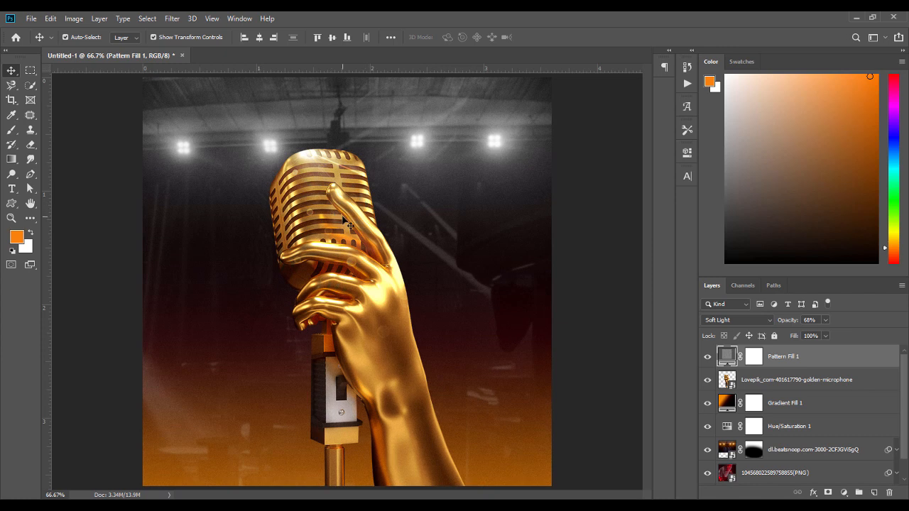
pyautogui.click(773, 380)
pyautogui.moveTo(773, 380); pyautogui.dragTo(774, 355)
# Move the golden microphone right of the flyer's centre and scale it down, keeping its base at the canvas's lower edge.
pyautogui.moveTo(388, 311); pyautogui.dragTo(444, 310)
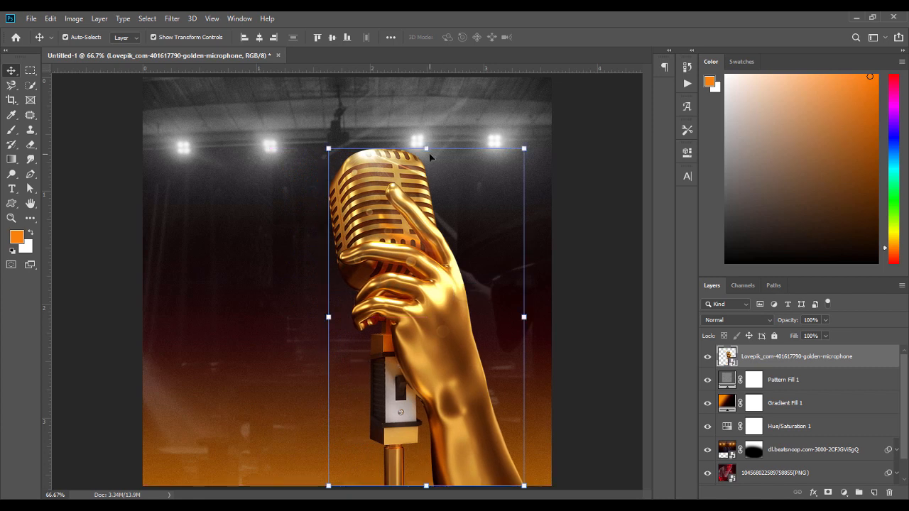
pyautogui.moveTo(426, 148); pyautogui.dragTo(412, 173)
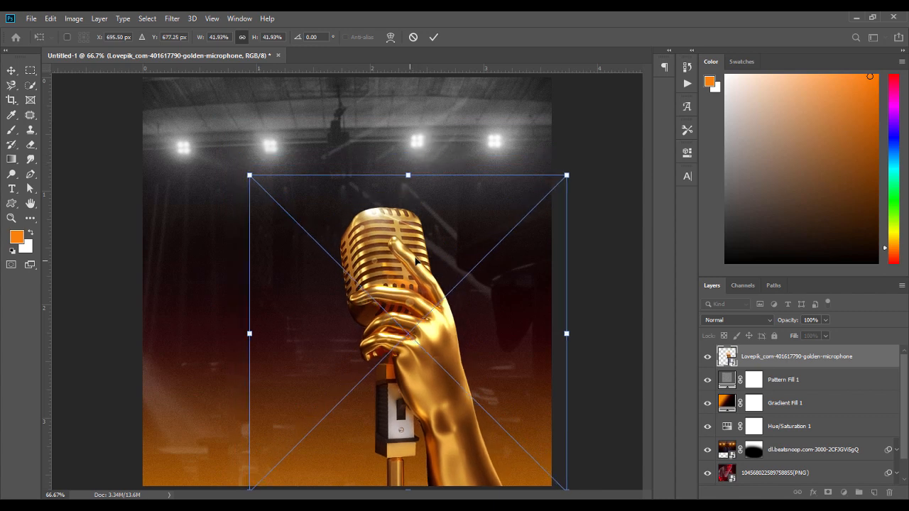
pyautogui.press('Return')
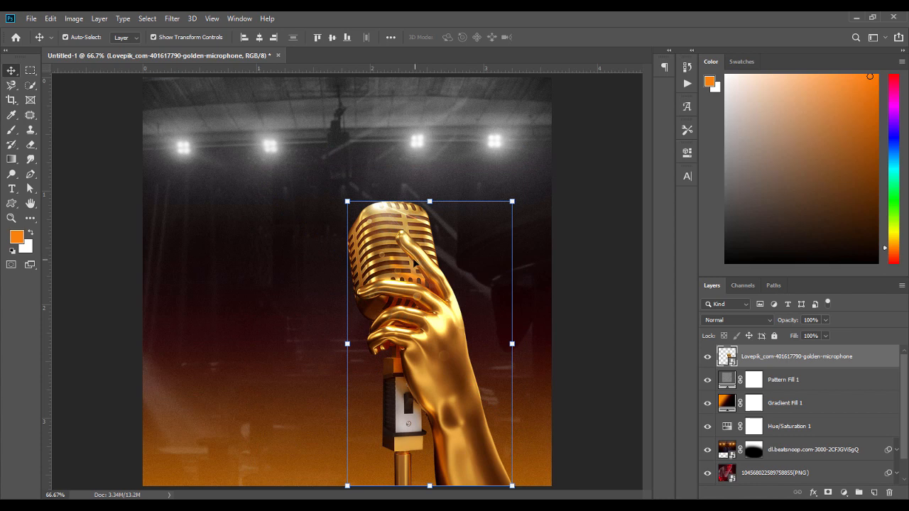
pyautogui.click(583, 271)
pyautogui.click(406, 275)
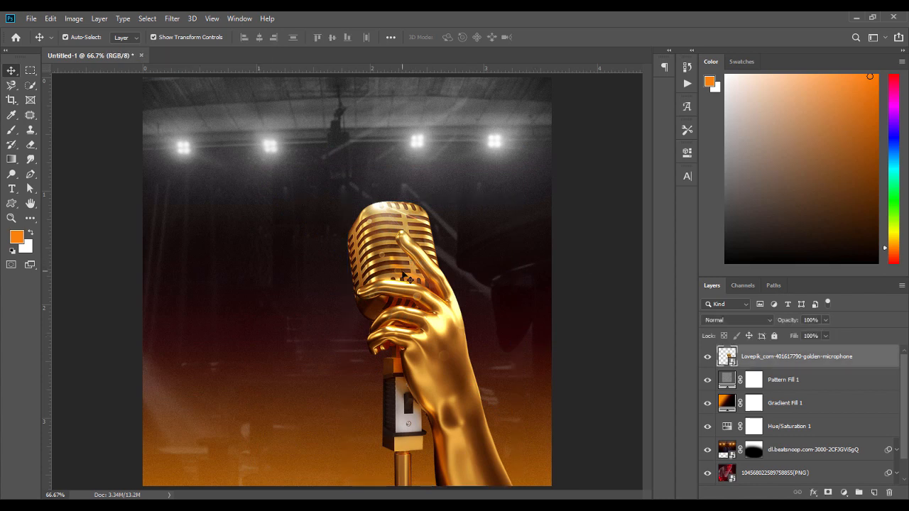
pyautogui.click(405, 276)
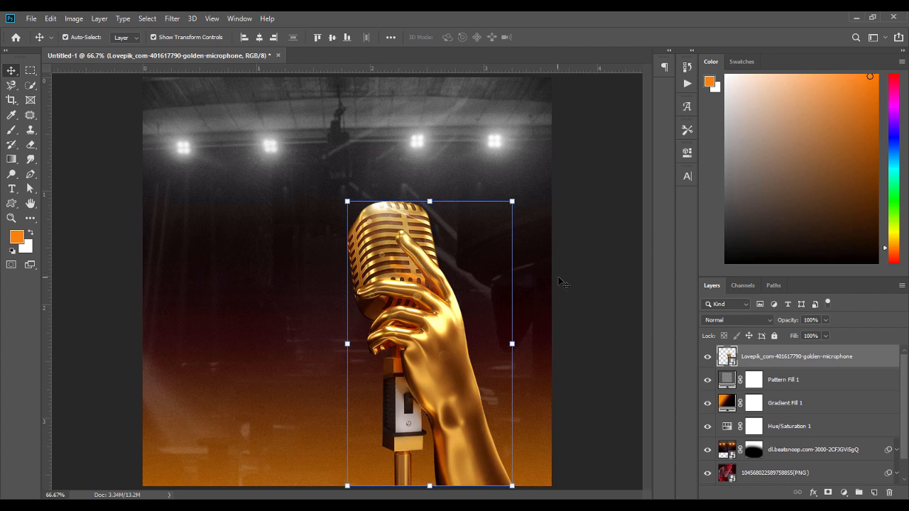
pyautogui.click(583, 279)
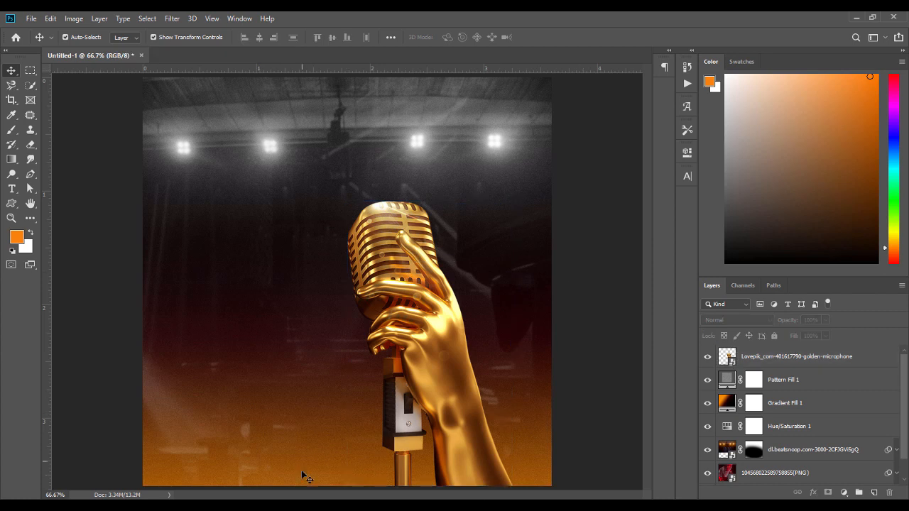
# Open the 3d orange sales banner PSD from the CLUB FLYER TUT folder without resolving missing fonts, and hide its JPG PREVIEW layer.
pyautogui.hotkey('alt', 'Tab')
pyautogui.click(134, 160)
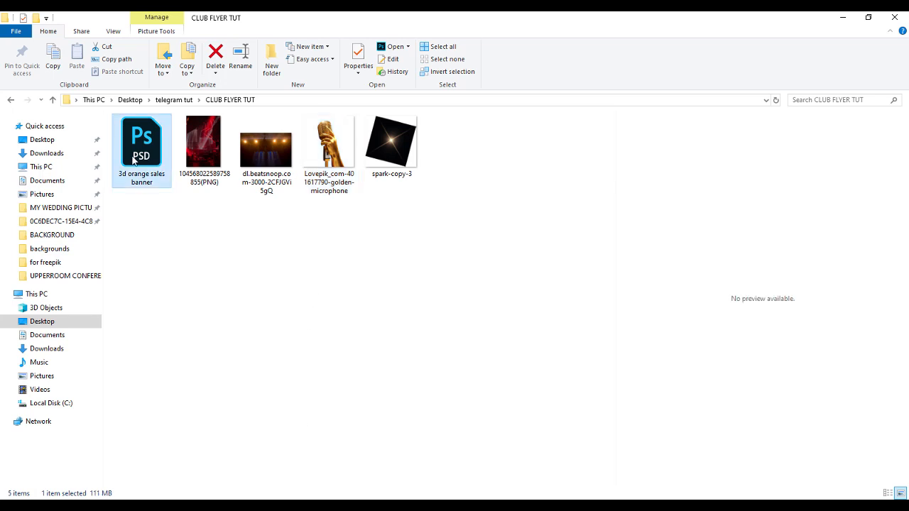
pyautogui.doubleClick(134, 160)
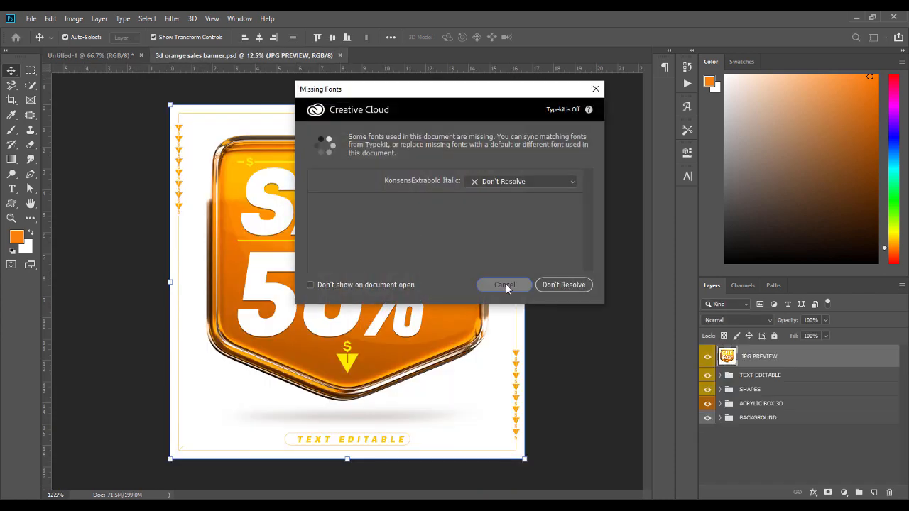
pyautogui.click(505, 285)
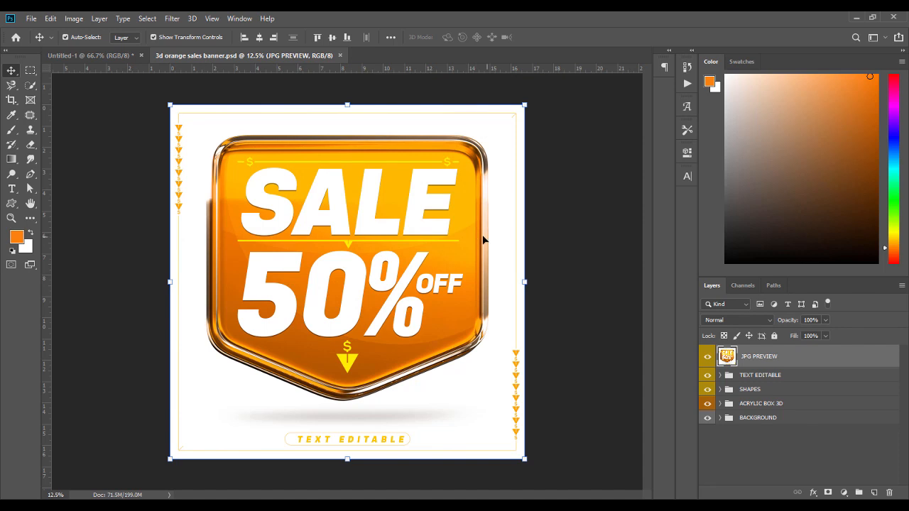
pyautogui.click(707, 356)
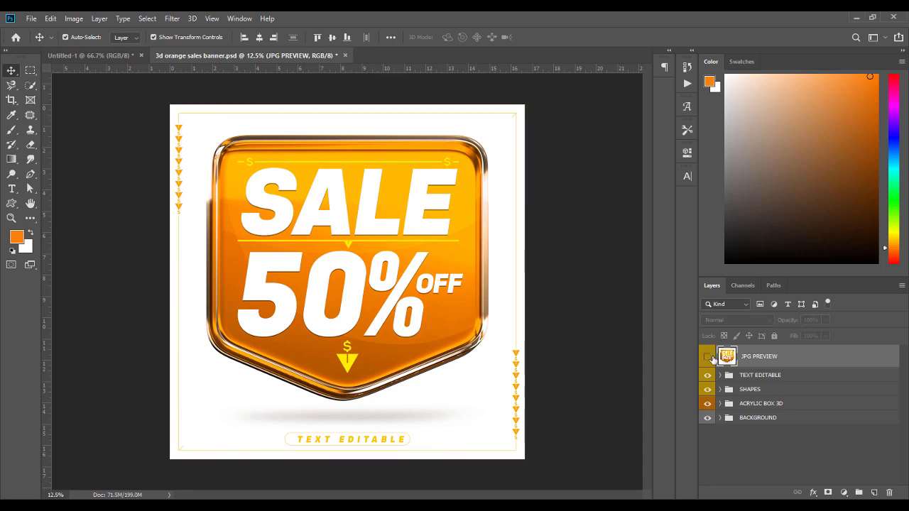
pyautogui.click(430, 296)
pyautogui.click(392, 291)
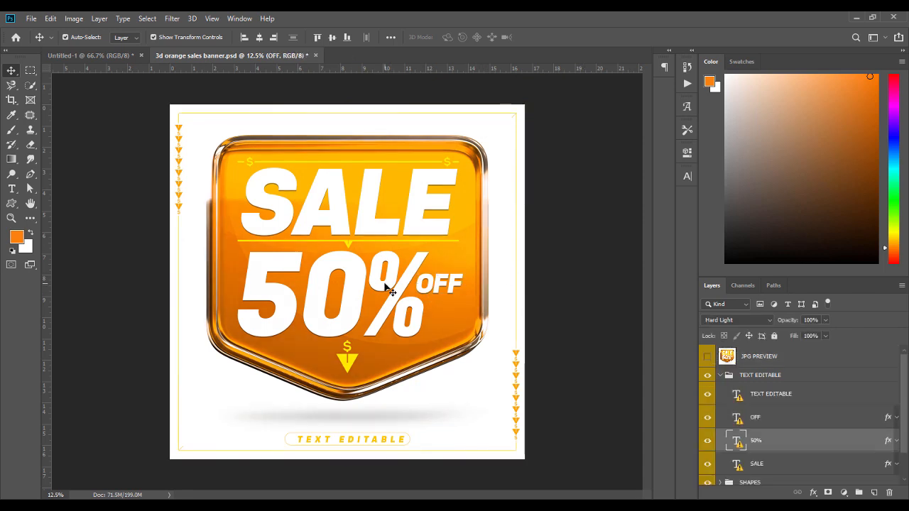
pyautogui.keyDown('shift'); pyautogui.click(423, 226); pyautogui.keyUp('shift')
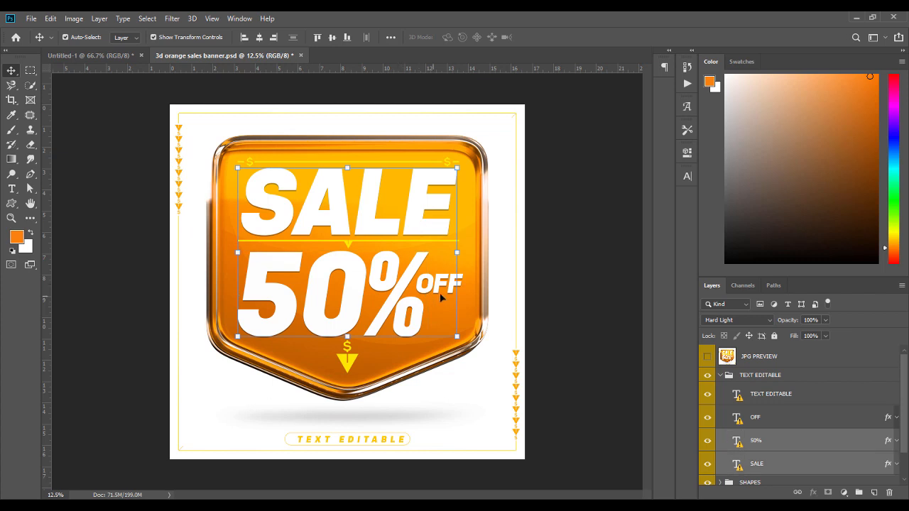
pyautogui.keyDown('shift'); pyautogui.click(482, 243); pyautogui.keyUp('shift')
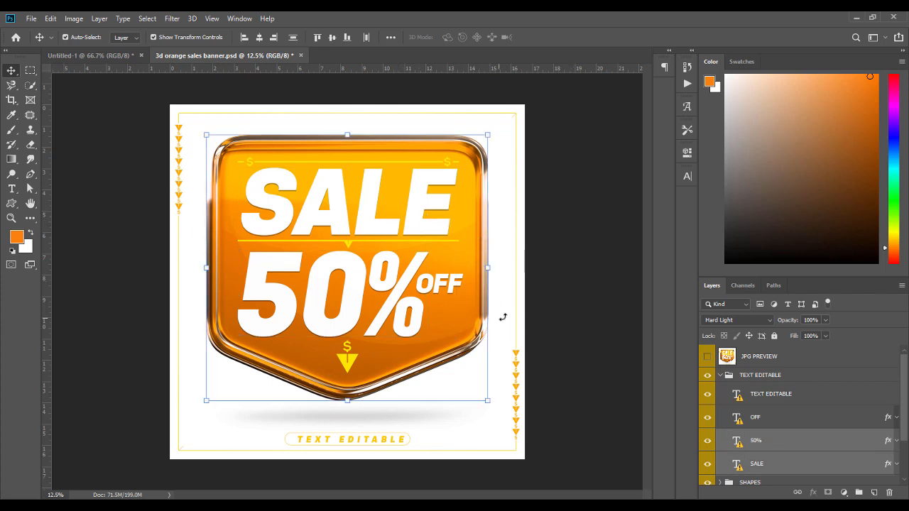
pyautogui.click(545, 320)
# Copy the 50% text layer and the ACRYLIC BOX 3D layer from the sales banner into the flyer document.
pyautogui.click(348, 288)
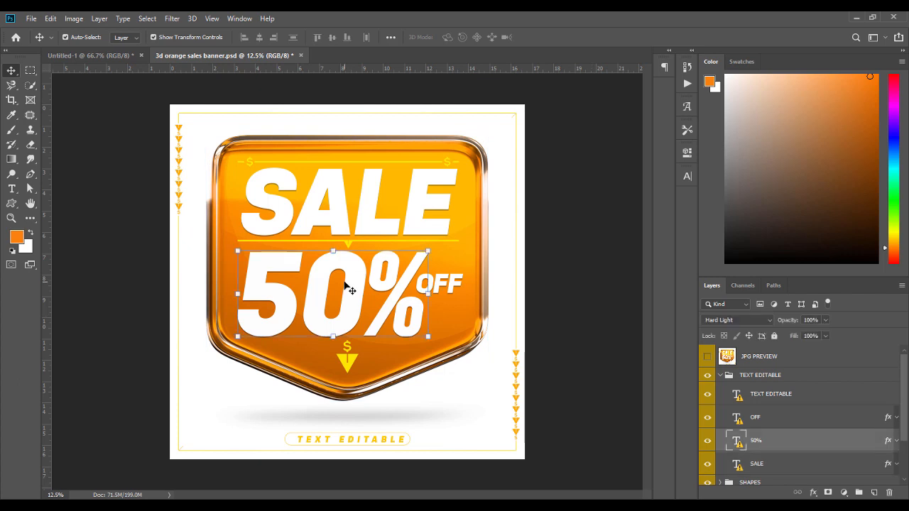
pyautogui.keyDown('shift'); pyautogui.click(475, 265); pyautogui.keyUp('shift')
pyautogui.moveTo(807, 442); pyautogui.dragTo(274, 215)
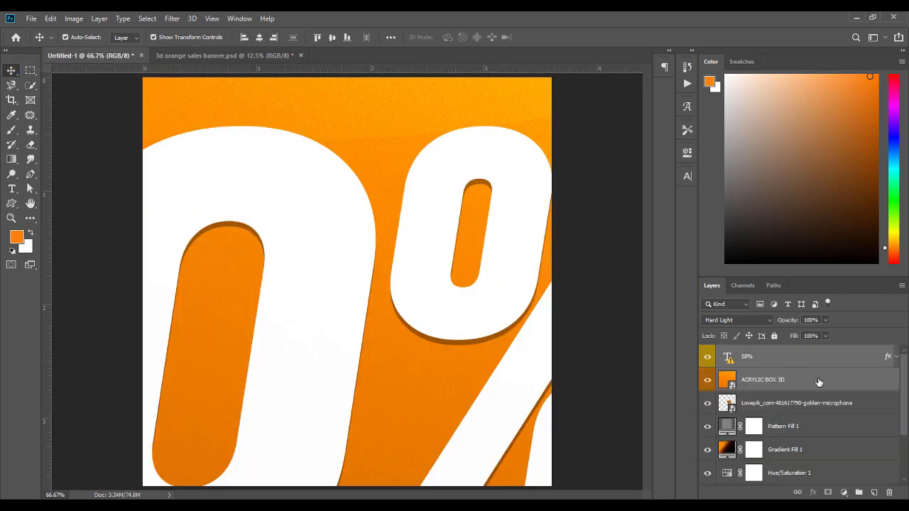
# Scale the 50% text and the acrylic box down together to fit within the flyer, accepting the missing-font pixel data.
pyautogui.click(777, 385)
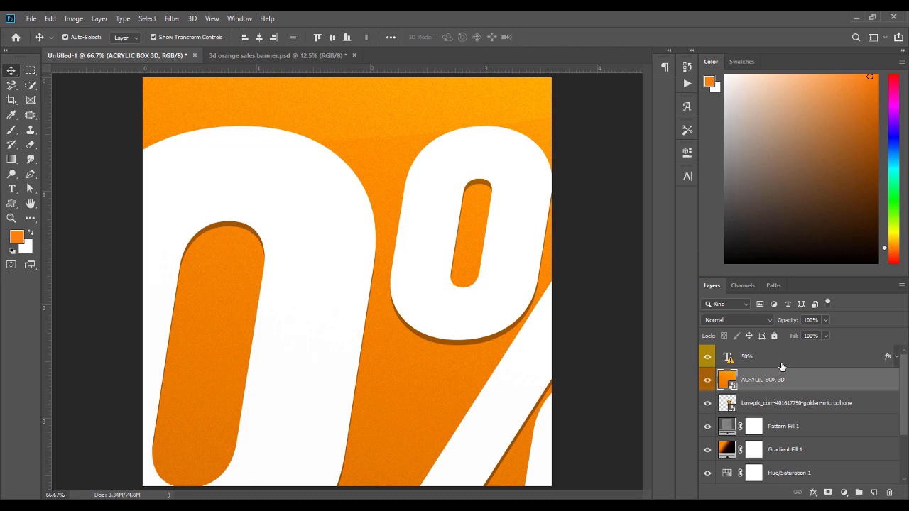
pyautogui.keyDown('shift'); pyautogui.click(780, 363); pyautogui.keyUp('shift')
pyautogui.scroll(-5, 618, 327)
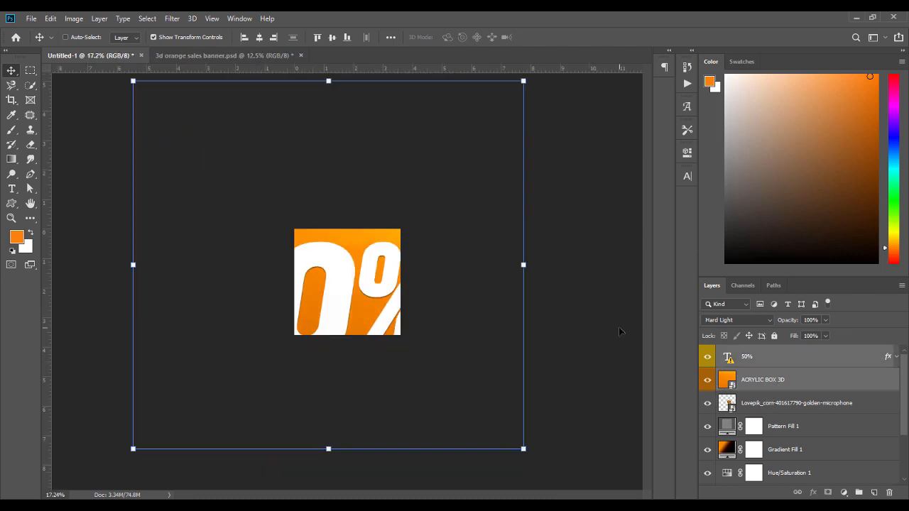
pyautogui.click(524, 267)
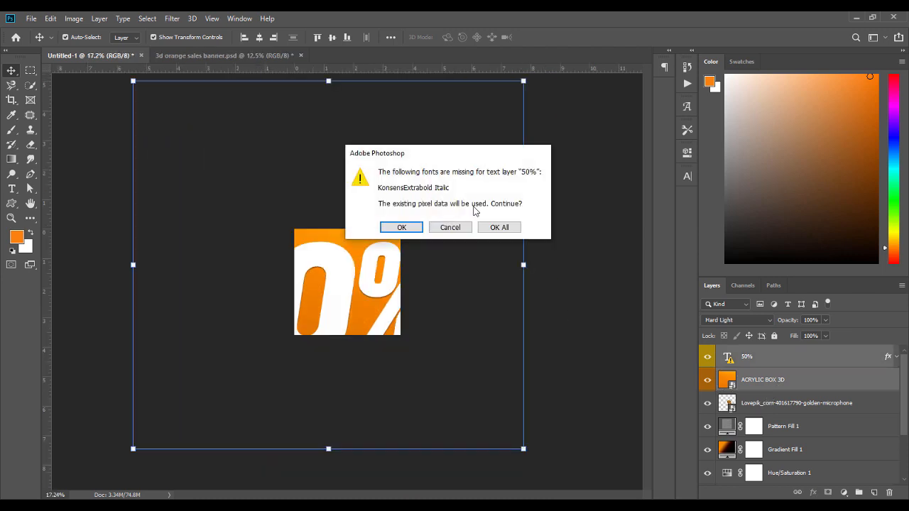
pyautogui.click(502, 227)
pyautogui.moveTo(523, 264); pyautogui.dragTo(354, 248)
pyautogui.press('Return')
# Position the scaled acrylic box and its 50% text in the upper left half of the flyer, below the stage lights.
pyautogui.hotkey('ctrl', '+')
pyautogui.hotkey('ctrl', '+')
pyautogui.hotkey('ctrl', '+')
pyautogui.moveTo(326, 235); pyautogui.dragTo(338, 259)
pyautogui.click(601, 294)
# Move the golden microphone layer above the 50% text layer and shift the microphone slightly right.
pyautogui.moveTo(757, 402); pyautogui.dragTo(770, 355)
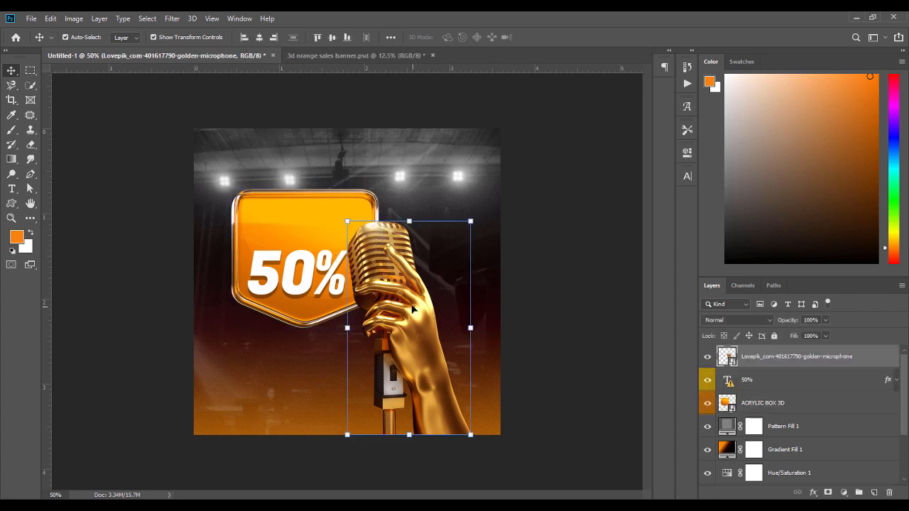
pyautogui.moveTo(404, 306); pyautogui.dragTo(410, 306)
pyautogui.click(582, 305)
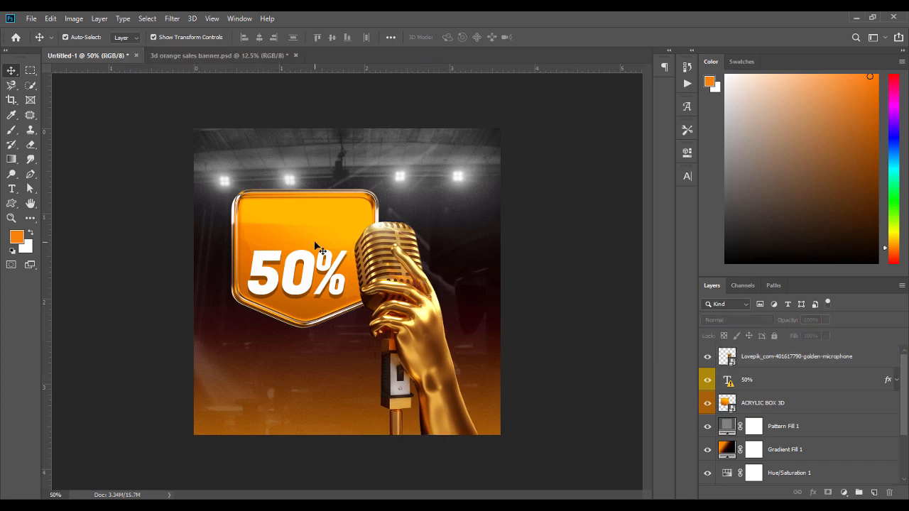
# Replace the 50% text on the acrylic box with KARAOKE, accepting the substitute font.
pyautogui.click(310, 275)
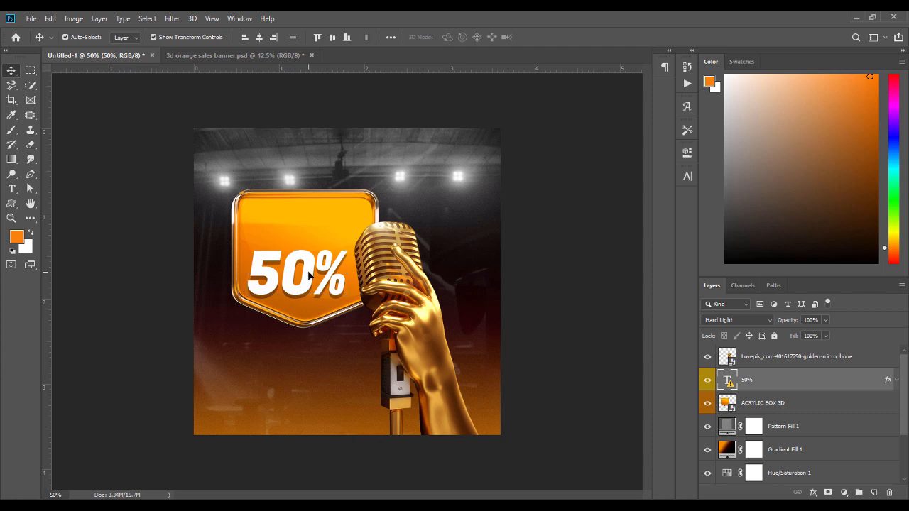
pyautogui.doubleClick(310, 276)
pyautogui.click(444, 226)
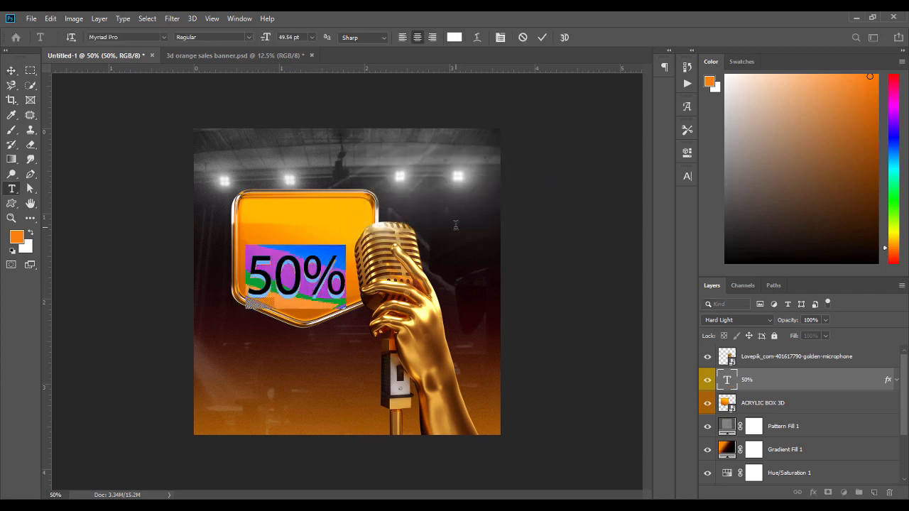
pyautogui.write('KARAOKE')
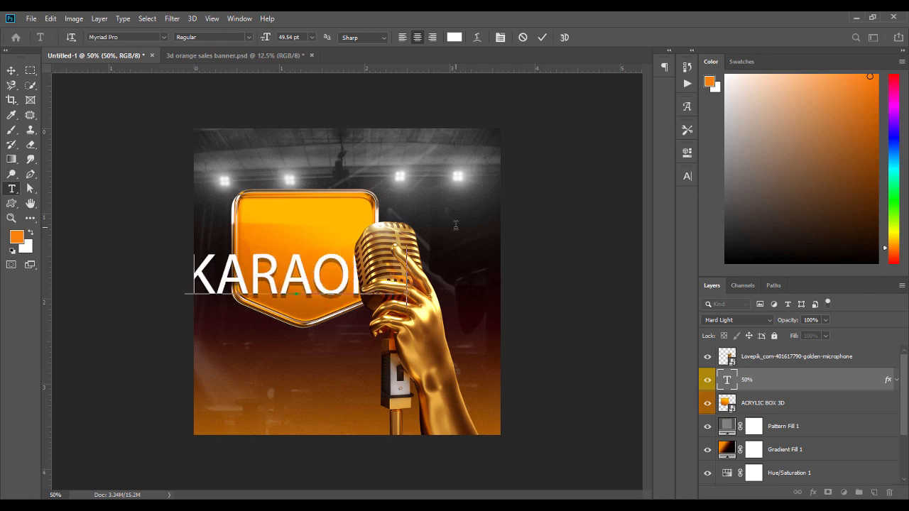
# Change the font of the whole KARAOKE text to Desire Basic.
pyautogui.hotkey('ctrl', 'a')
pyautogui.click(135, 40)
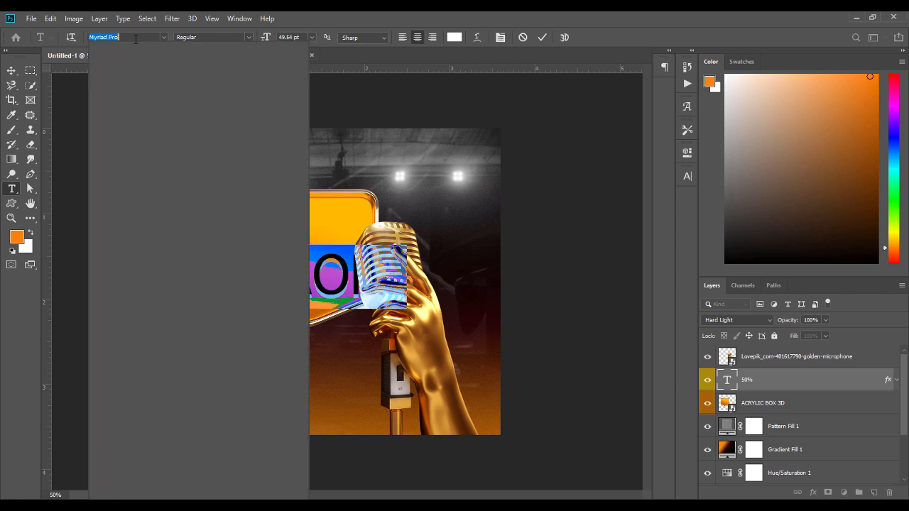
pyautogui.write('D')
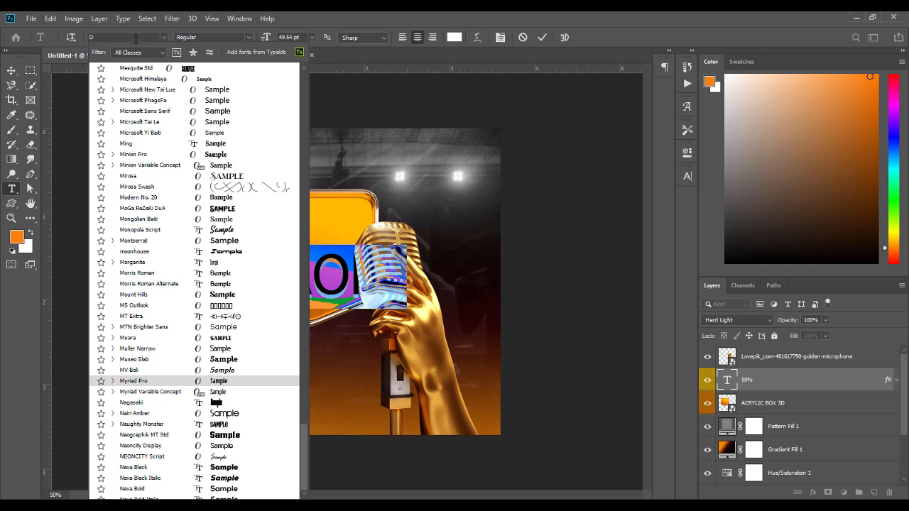
pyautogui.write('ES')
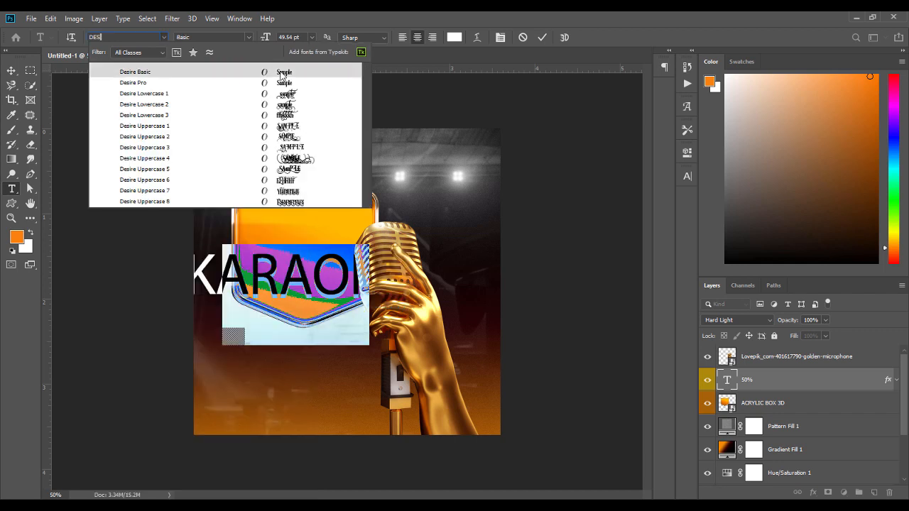
pyautogui.click(281, 72)
pyautogui.click(11, 71)
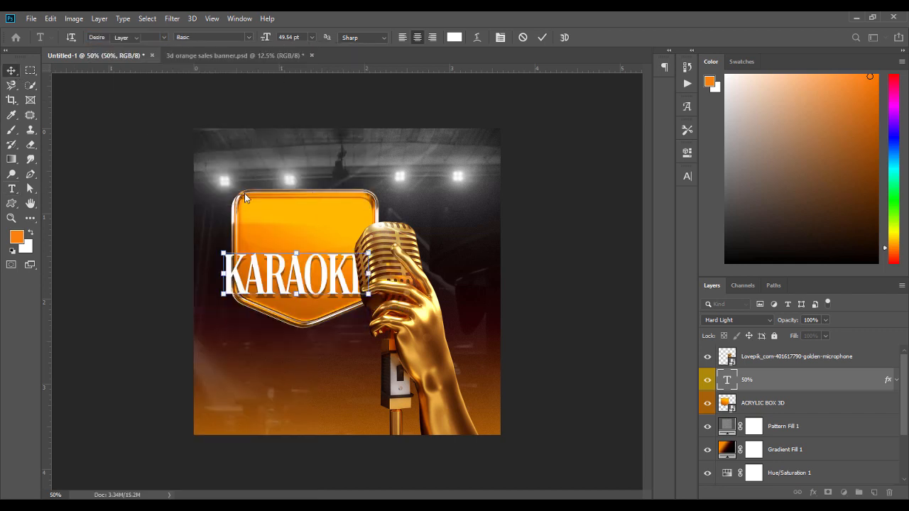
# Move the KARAOKE text to the upper part of the acrylic box and scale it down to fit inside.
pyautogui.moveTo(284, 269); pyautogui.dragTo(325, 237)
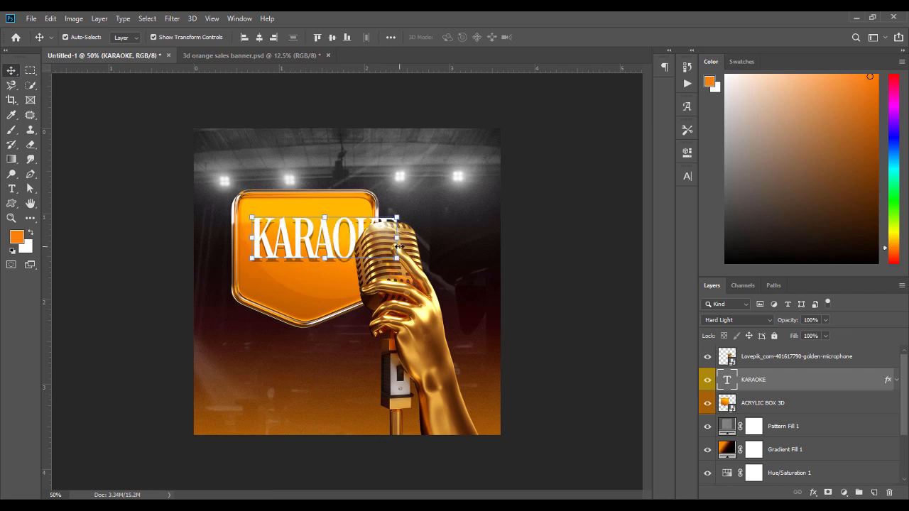
pyautogui.click(396, 242)
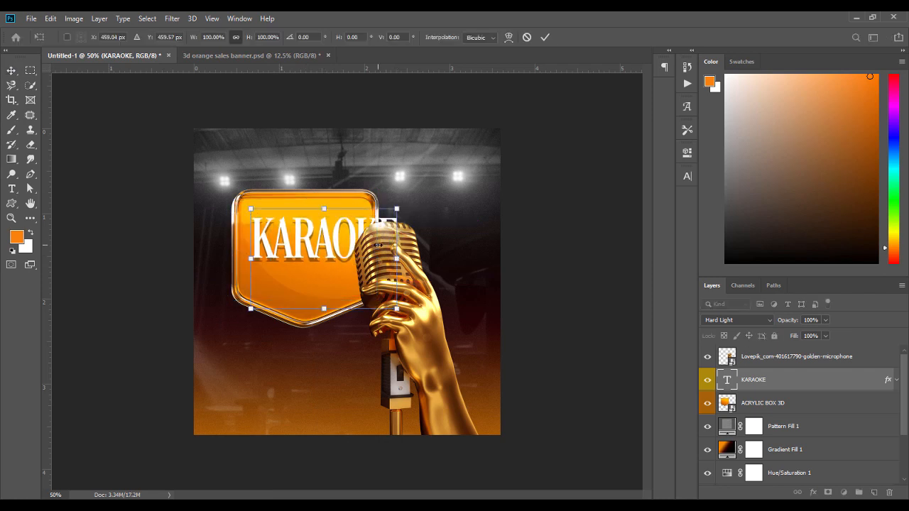
pyautogui.moveTo(397, 257); pyautogui.dragTo(334, 228)
pyautogui.press('Return')
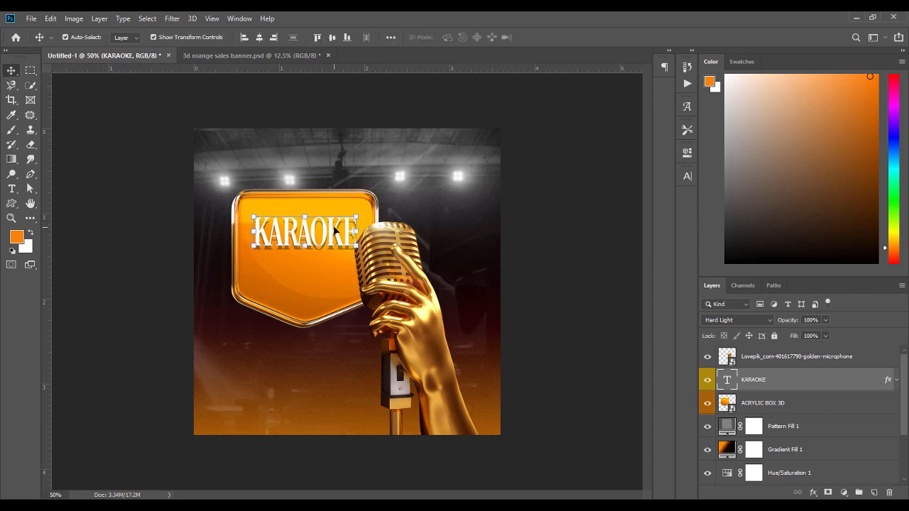
# Enlarge the KARAOKE text to about 107% and centre it horizontally on the acrylic box.
pyautogui.hotkey('ctrl', 't')
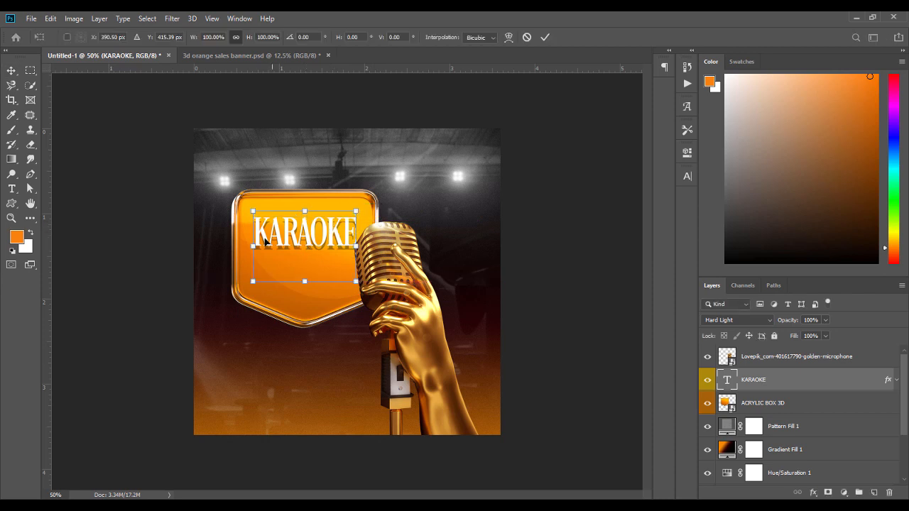
pyautogui.moveTo(253, 246); pyautogui.dragTo(244, 246)
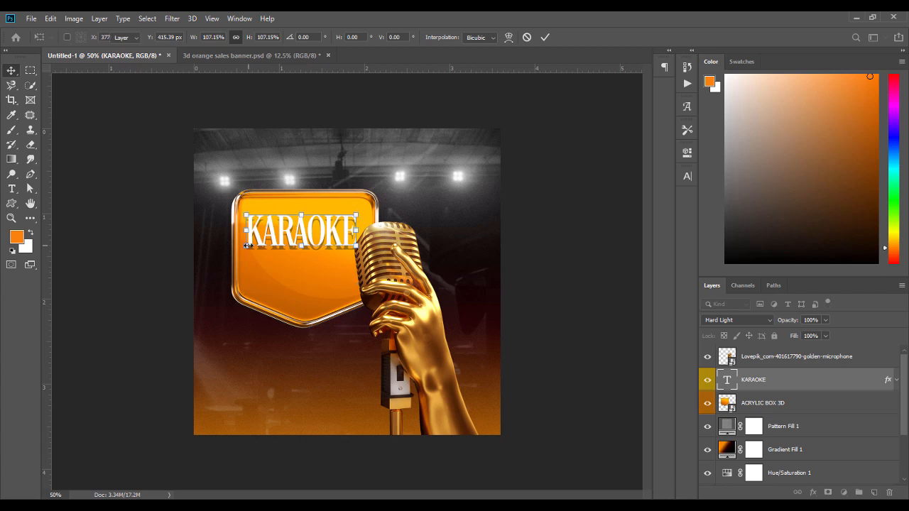
pyautogui.press('Return')
pyautogui.moveTo(303, 238); pyautogui.dragTo(307, 239)
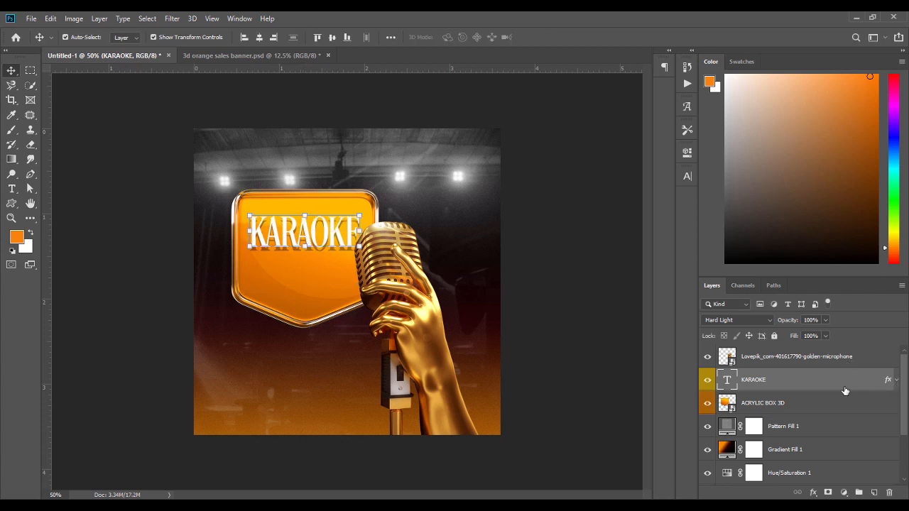
# Reduce the distance of the KARAOKE text's drop shadow to 9 px.
pyautogui.click(897, 381)
pyautogui.doubleClick(770, 407)
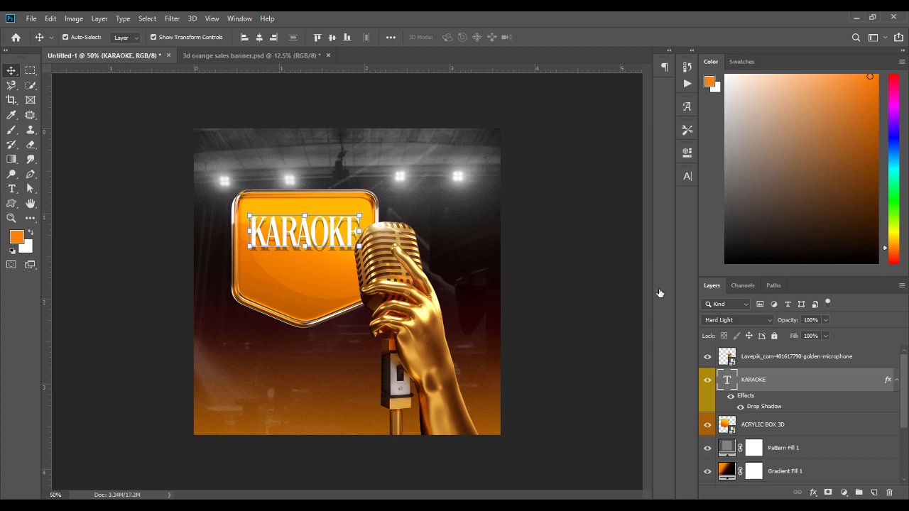
pyautogui.moveTo(666, 230); pyautogui.dragTo(664, 231)
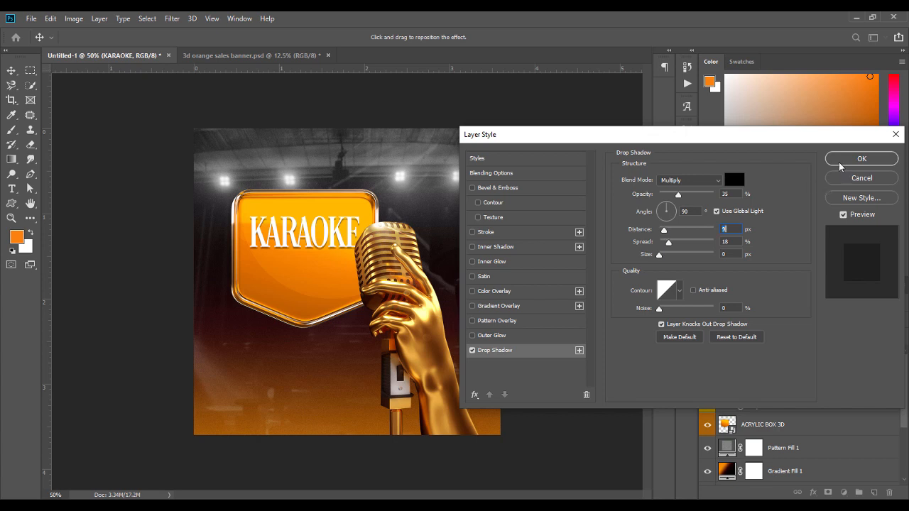
pyautogui.click(835, 160)
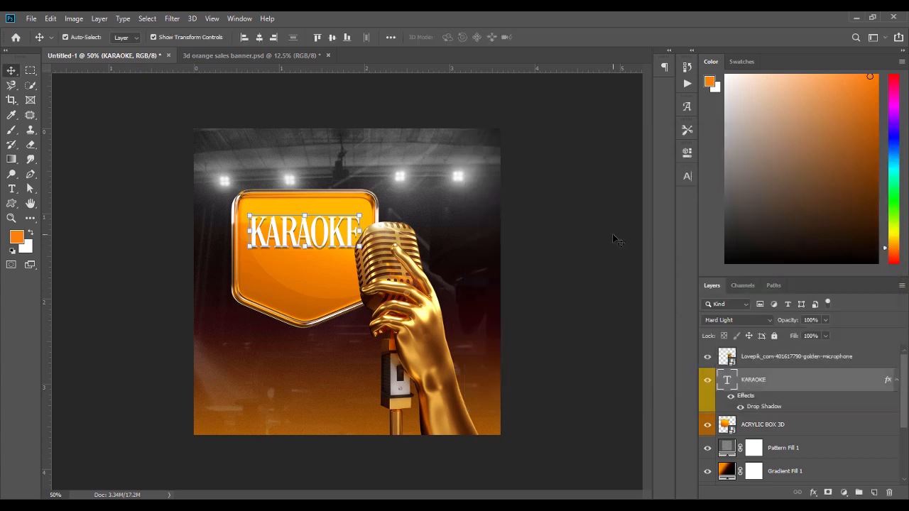
# Recolour the KARAOKE text to dark brown #270f02, starting from a colour sampled from the golden microphone.
pyautogui.doubleClick(725, 380)
pyautogui.click(453, 39)
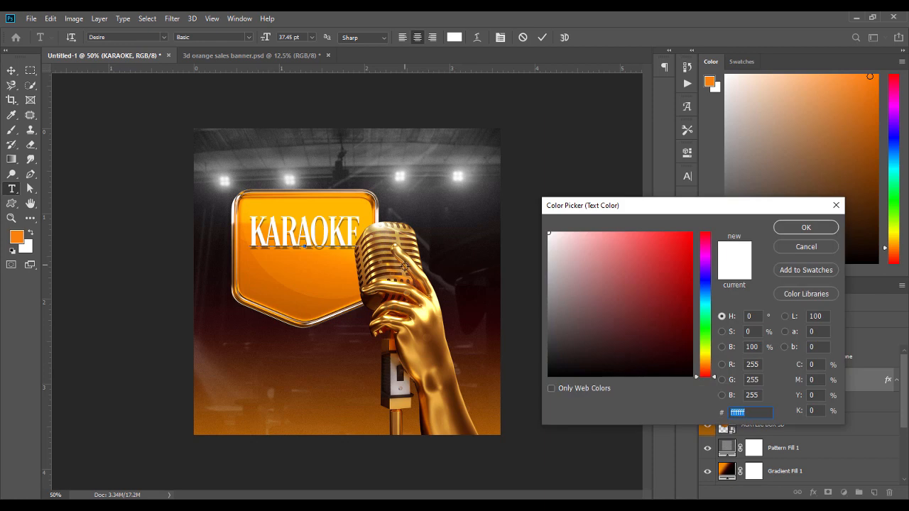
pyautogui.hotkey('ctrl', '+')
pyautogui.hotkey('ctrl', '+')
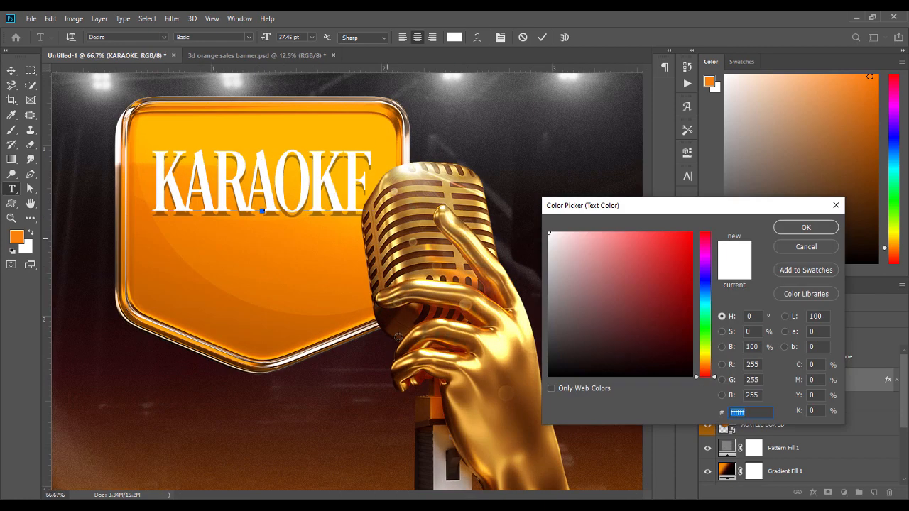
pyautogui.click(431, 254)
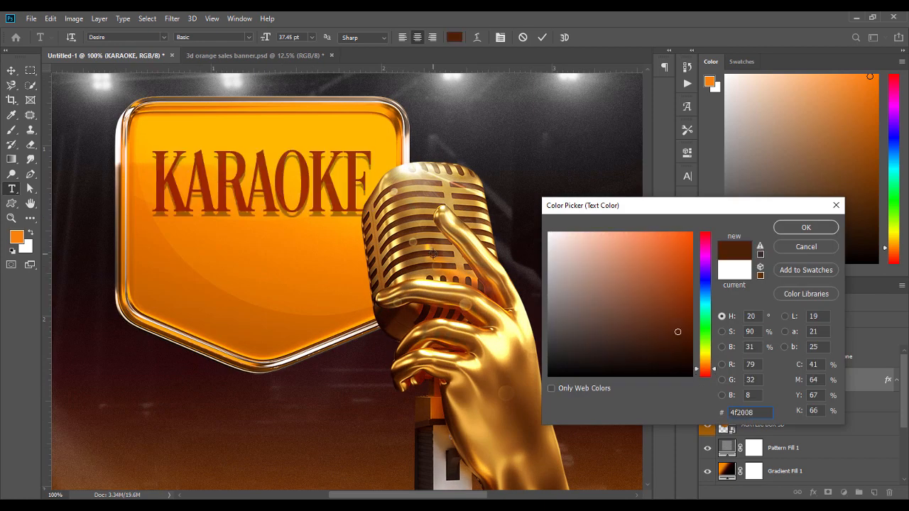
pyautogui.click(430, 254)
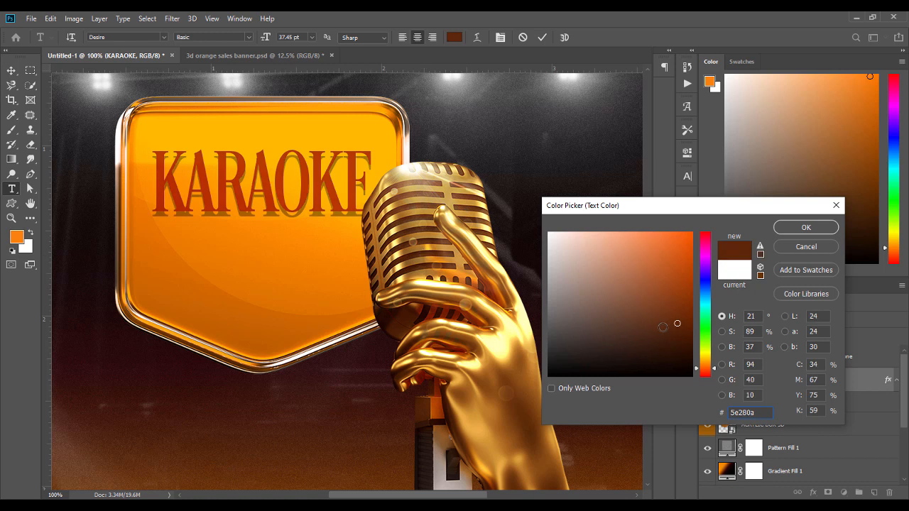
pyautogui.click(682, 353)
pyautogui.moveTo(682, 353); pyautogui.dragTo(683, 354)
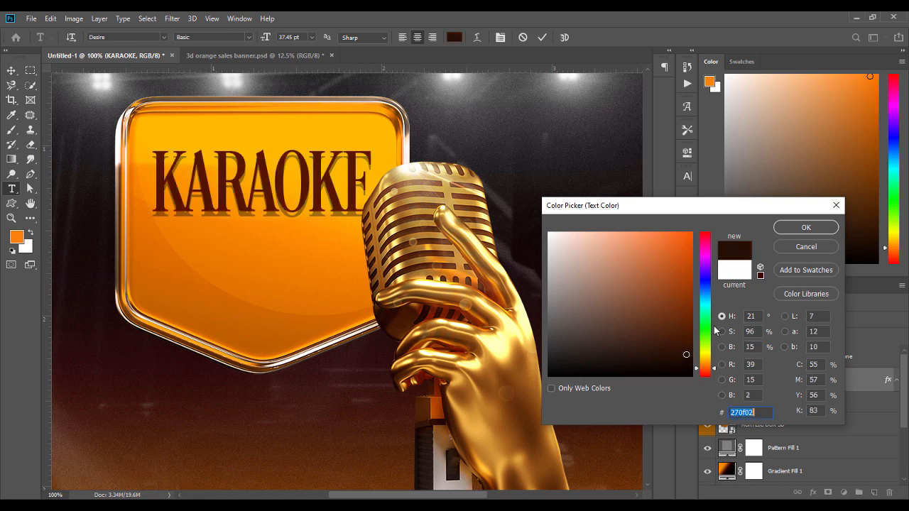
pyautogui.click(806, 227)
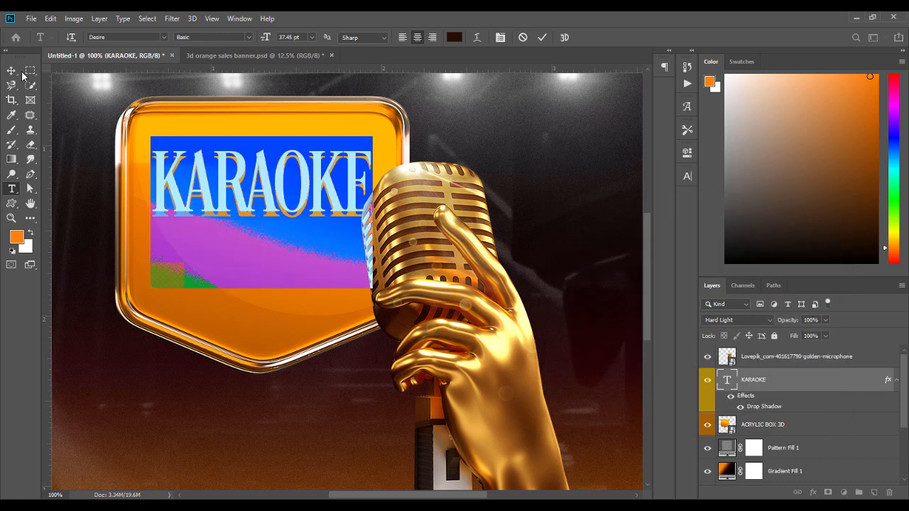
pyautogui.click(29, 71)
# Reposition the KARAOKE text's drop shadow to an angle of about 158° and a distance of 5 px.
pyautogui.doubleClick(767, 411)
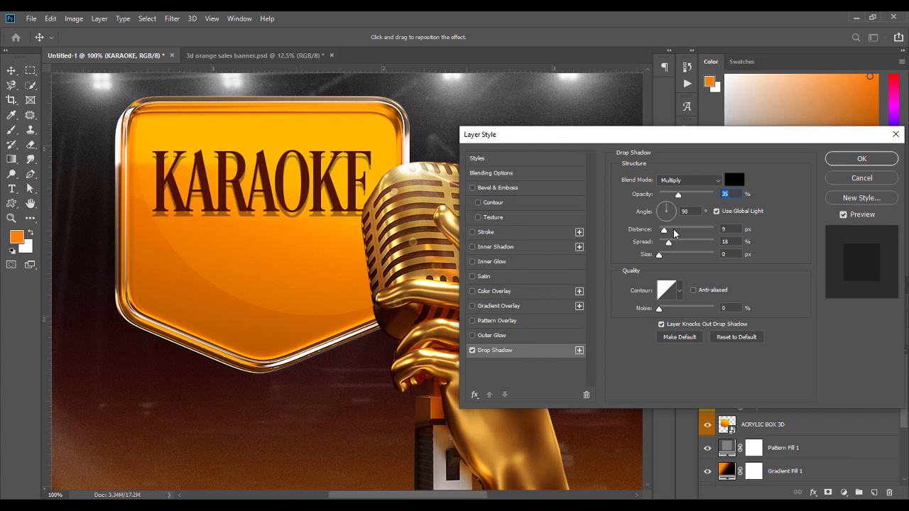
pyautogui.moveTo(291, 215); pyautogui.dragTo(293, 210)
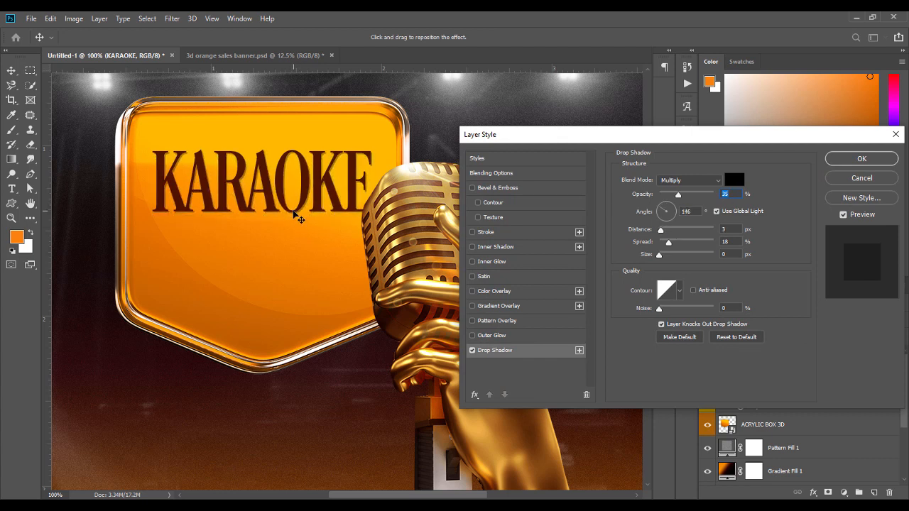
pyautogui.press('Return')
pyautogui.doubleClick(754, 408)
pyautogui.moveTo(318, 202); pyautogui.dragTo(317, 202)
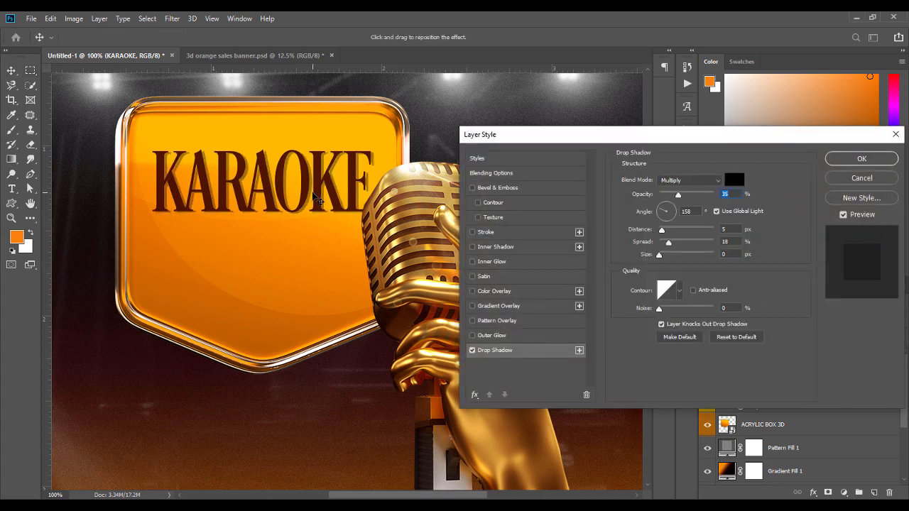
pyautogui.press('Return')
pyautogui.hotkey('ctrl', '-')
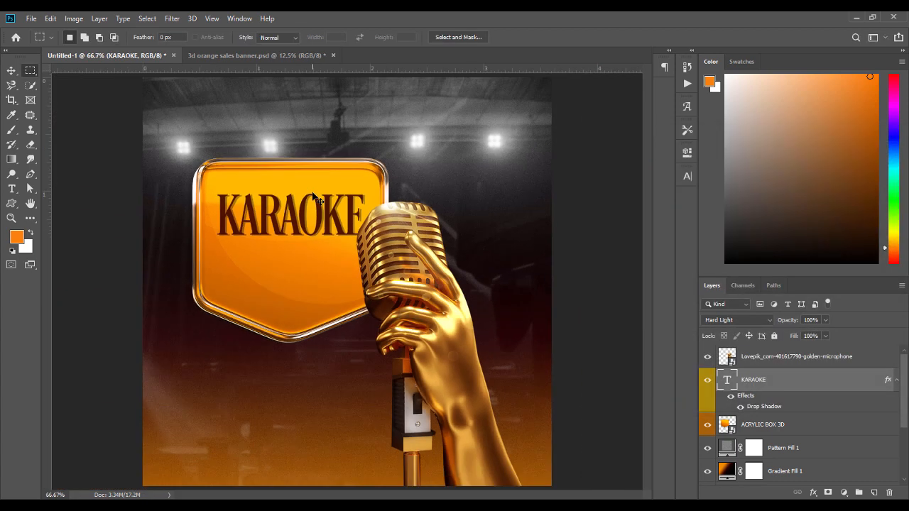
pyautogui.click(11, 68)
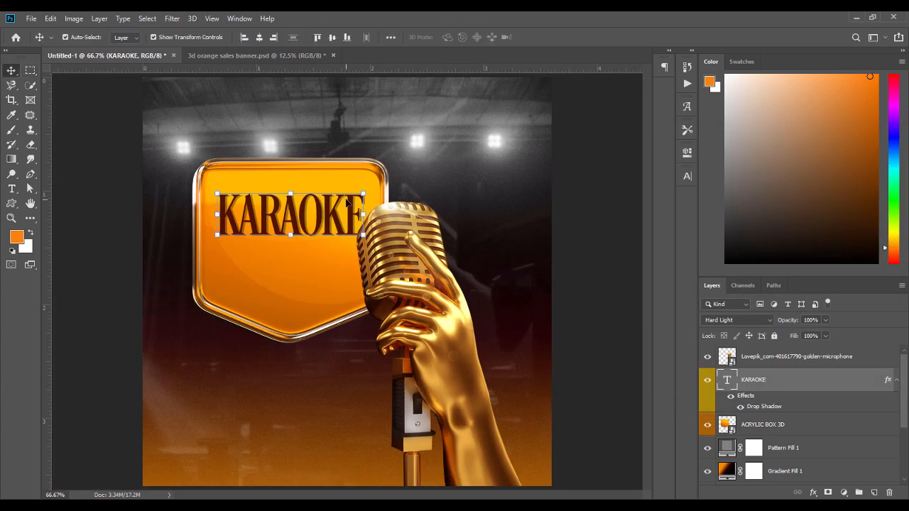
pyautogui.press('i')
pyautogui.hotkey('ctrl', 'k')
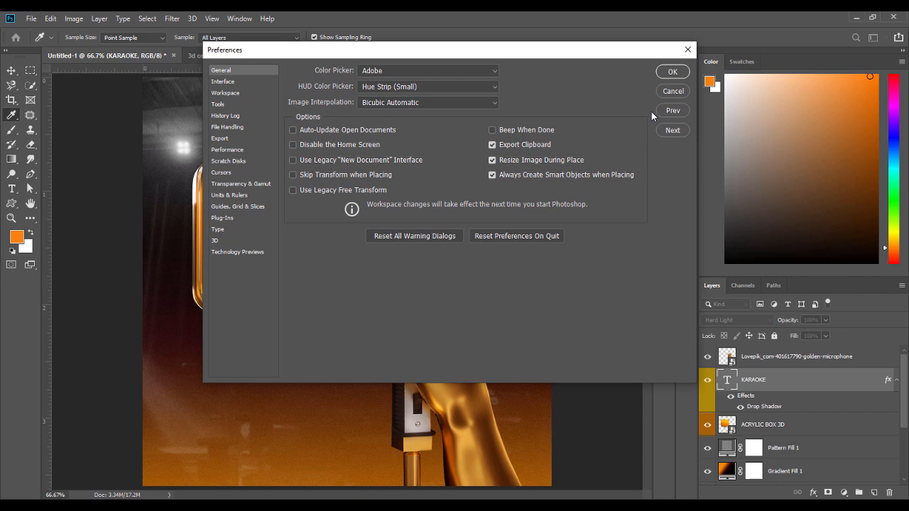
pyautogui.click(672, 91)
# Duplicate the KARAOKE text into a NIGHT line directly below it, aligned with its left edge.
pyautogui.hotkey('ctrl', 'j')
pyautogui.moveTo(330, 209); pyautogui.dragTo(331, 256)
pyautogui.doubleClick(332, 257)
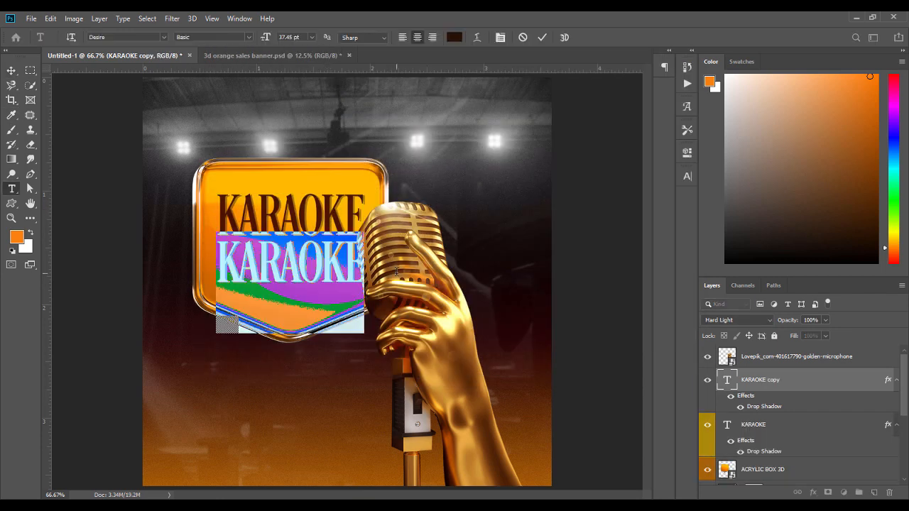
pyautogui.write('NIGHR')
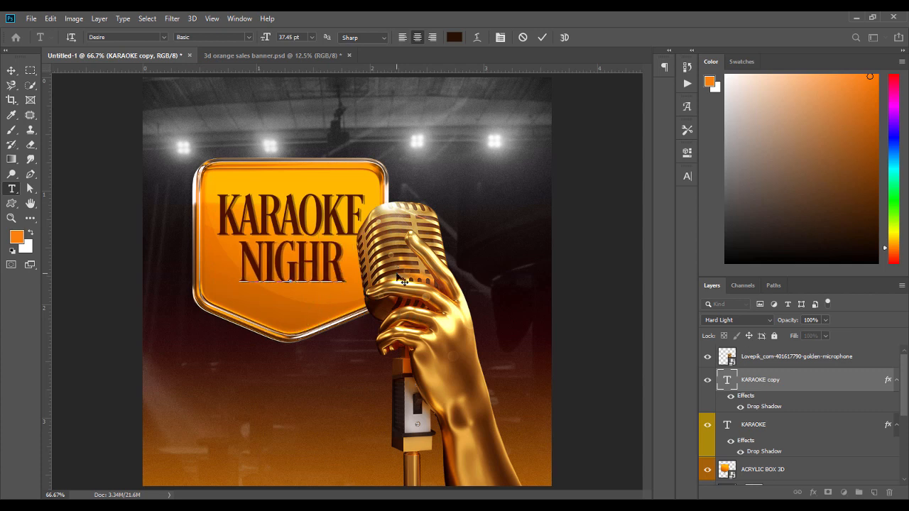
pyautogui.press('BackSpace')
pyautogui.write('T')
pyautogui.hotkey('ctrl', 'Return')
pyautogui.press('v')
pyautogui.moveTo(237, 262)
pyautogui.mouseDown()
pyautogui.moveTo(269, 261)
pyautogui.moveTo(240, 264)
pyautogui.mouseUp()
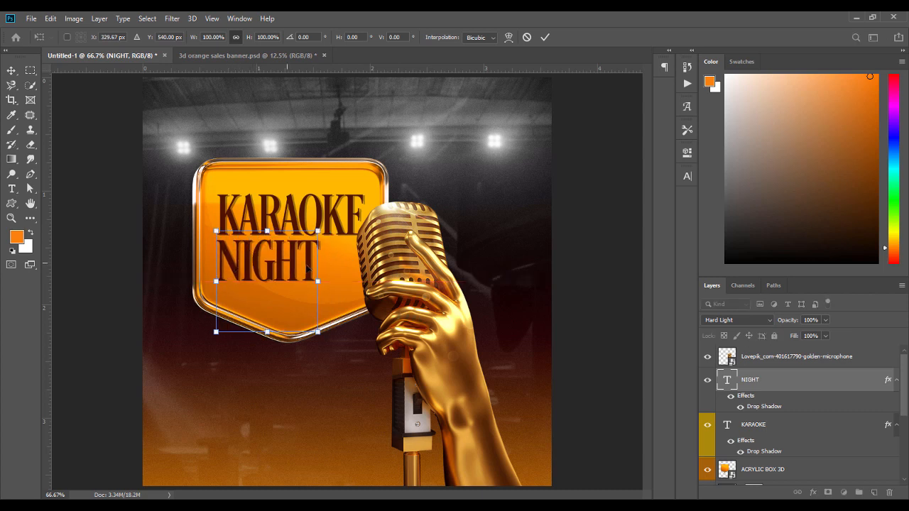
pyautogui.doubleClick(725, 366)
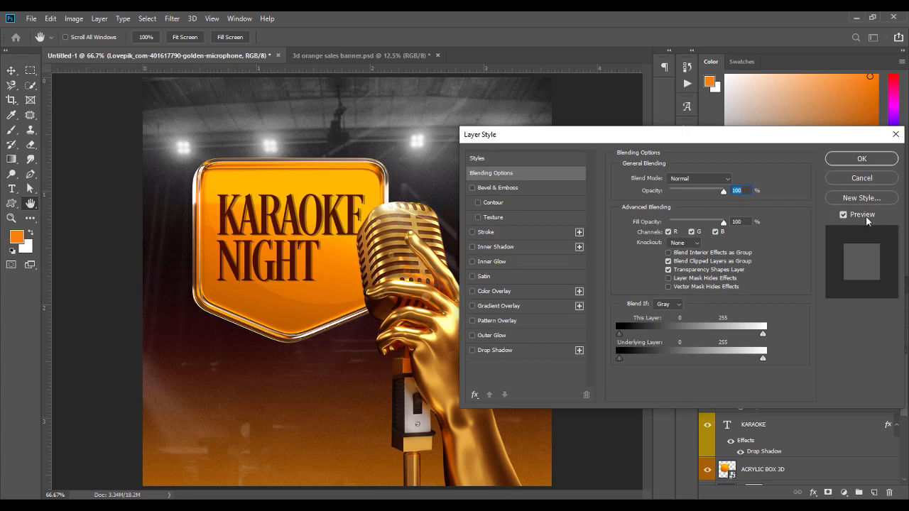
pyautogui.click(859, 178)
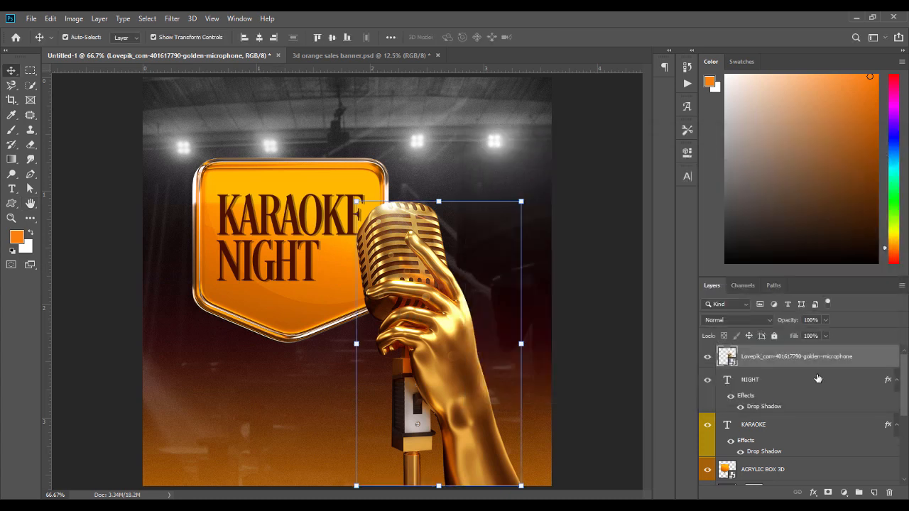
pyautogui.hotkey('alt', 'shift', 'h')
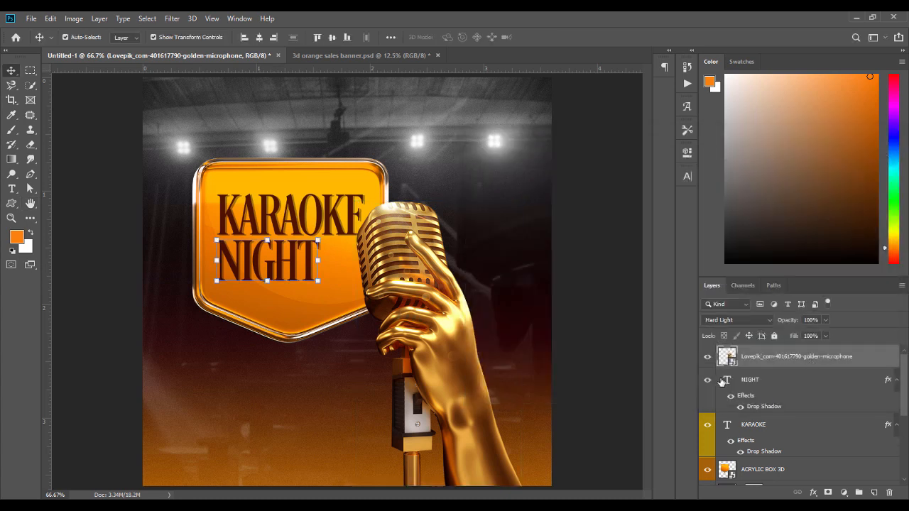
pyautogui.doubleClick(724, 381)
pyautogui.click(685, 177)
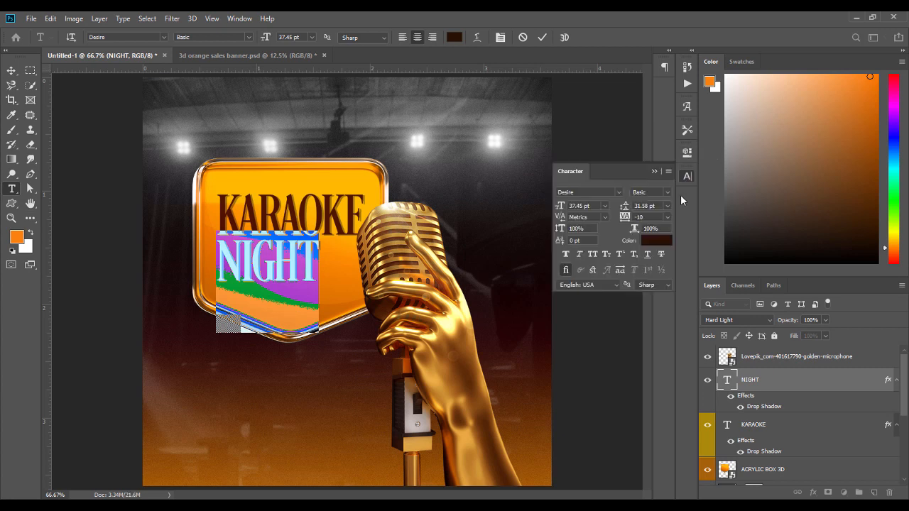
pyautogui.click(668, 205)
pyautogui.click(661, 218)
pyautogui.click(653, 172)
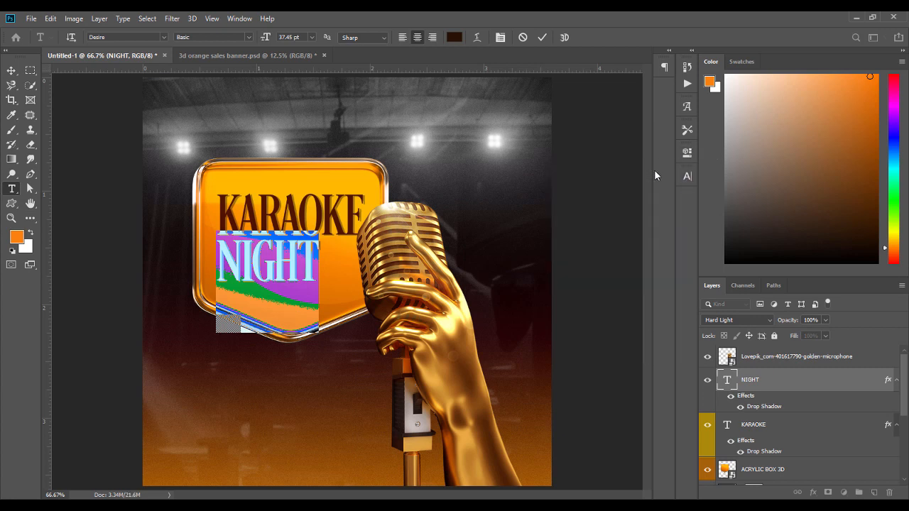
# Enlarge the NIGHT text to about 137% and centre it horizontally with the KARAOKE text.
pyautogui.click(11, 71)
pyautogui.moveTo(319, 259)
pyautogui.mouseDown()
pyautogui.moveTo(345, 244)
pyautogui.moveTo(363, 262)
pyautogui.moveTo(331, 250)
pyautogui.mouseUp()
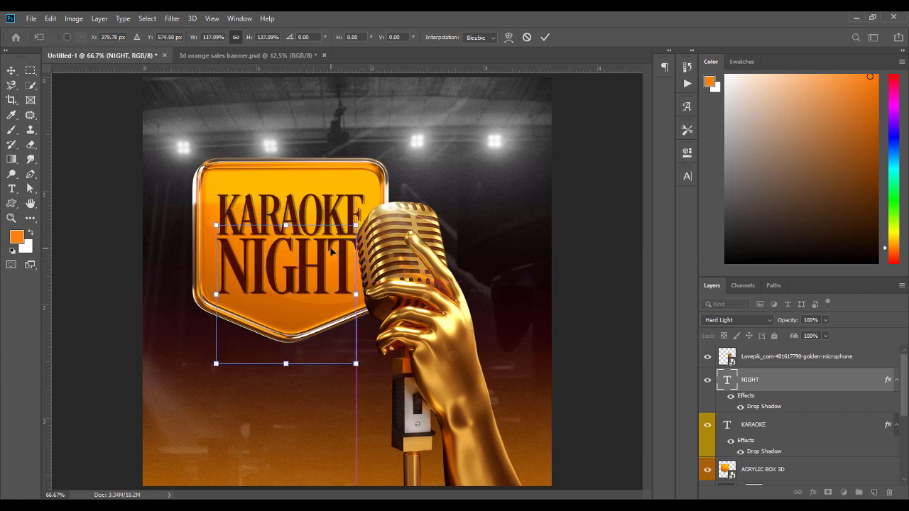
pyautogui.press('Return')
pyautogui.keyDown('shift'); pyautogui.click(345, 216); pyautogui.keyUp('shift')
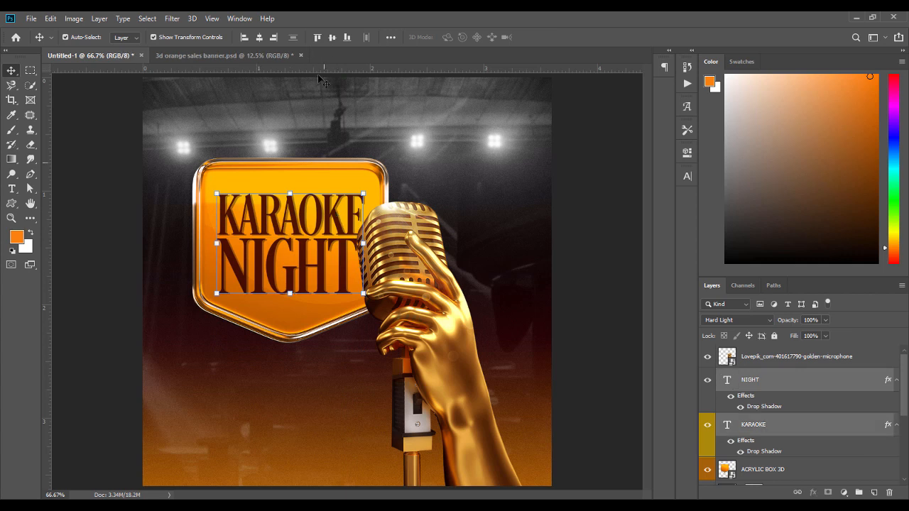
pyautogui.moveTo(262, 241); pyautogui.dragTo(260, 205)
pyautogui.click(642, 242)
# Recolour the NIGHT text to the near-black brown #140801.
pyautogui.doubleClick(323, 258)
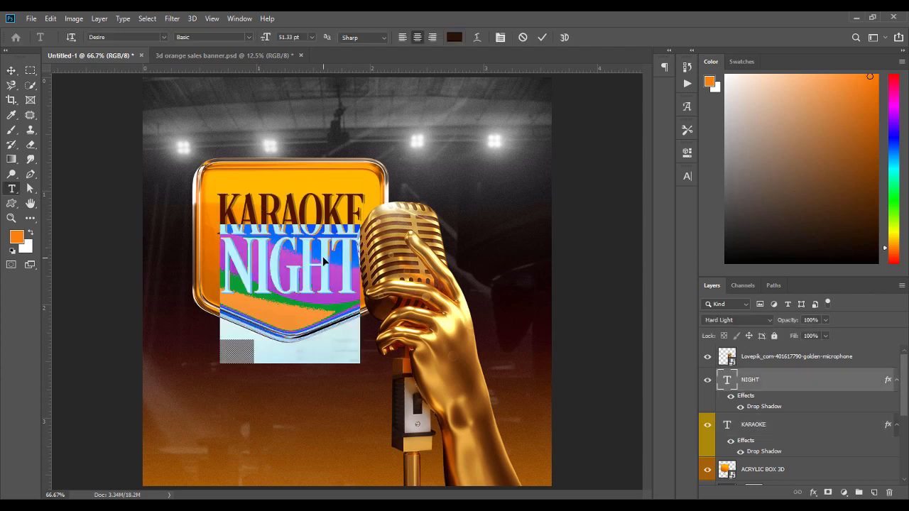
pyautogui.click(454, 37)
pyautogui.write('190a01')
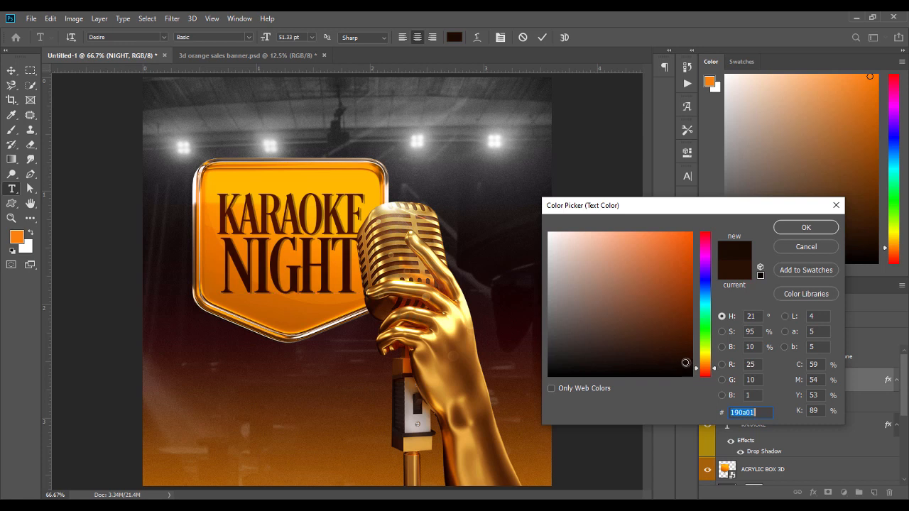
pyautogui.moveTo(685, 363); pyautogui.dragTo(686, 365)
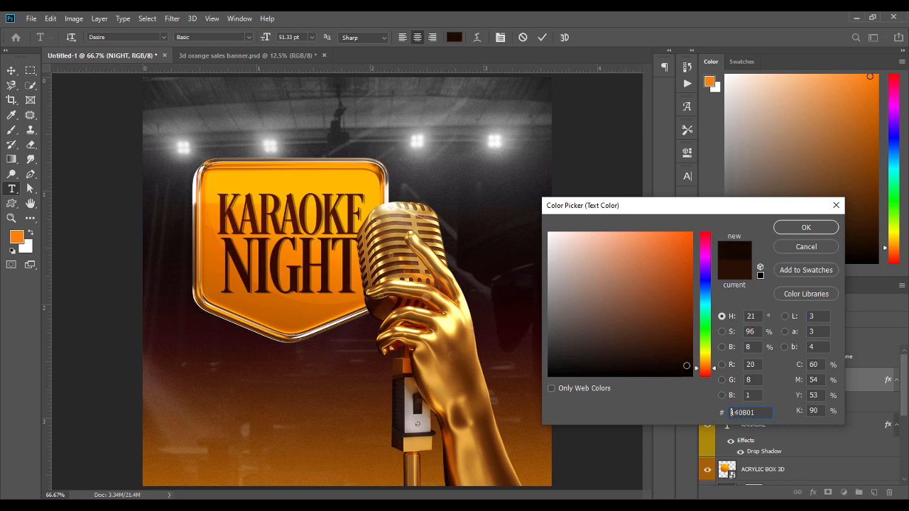
pyautogui.click(793, 227)
pyautogui.click(13, 71)
# Replace the R in KARAOKE with an alternate glyph that has a short curled leg.
pyautogui.press('t')
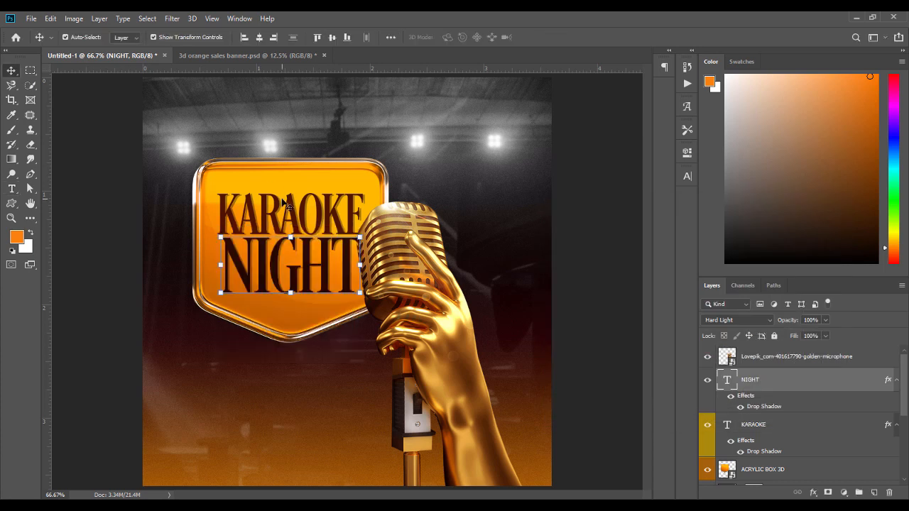
pyautogui.click(283, 202)
pyautogui.hotkey('ctrl', 'a')
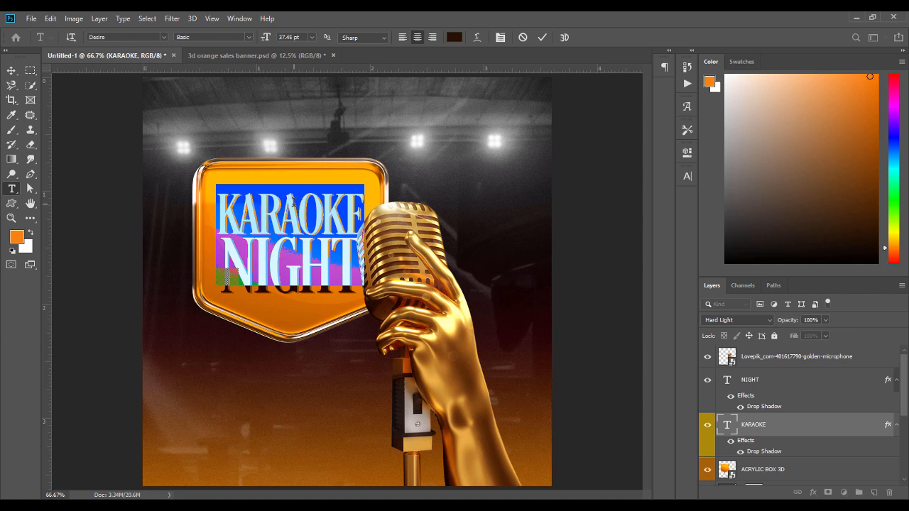
pyautogui.click(284, 210)
pyautogui.moveTo(280, 206); pyautogui.dragTo(267, 207)
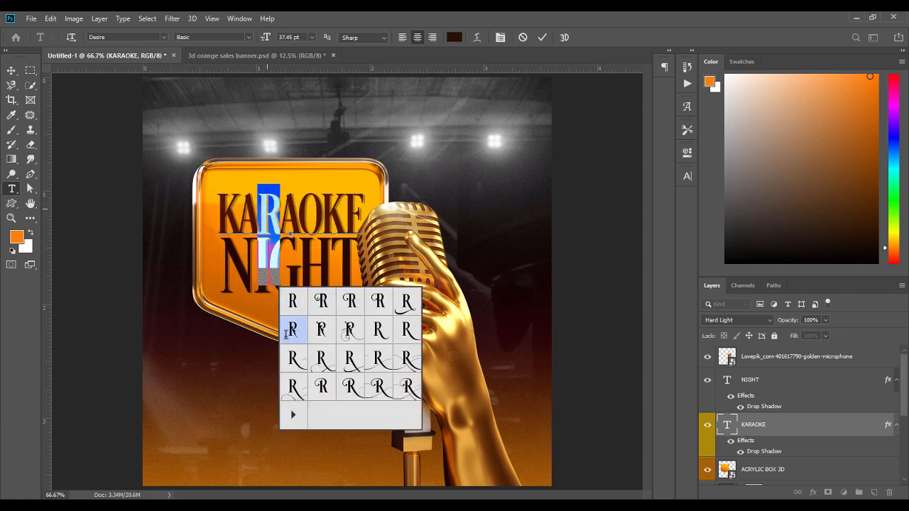
pyautogui.click(380, 329)
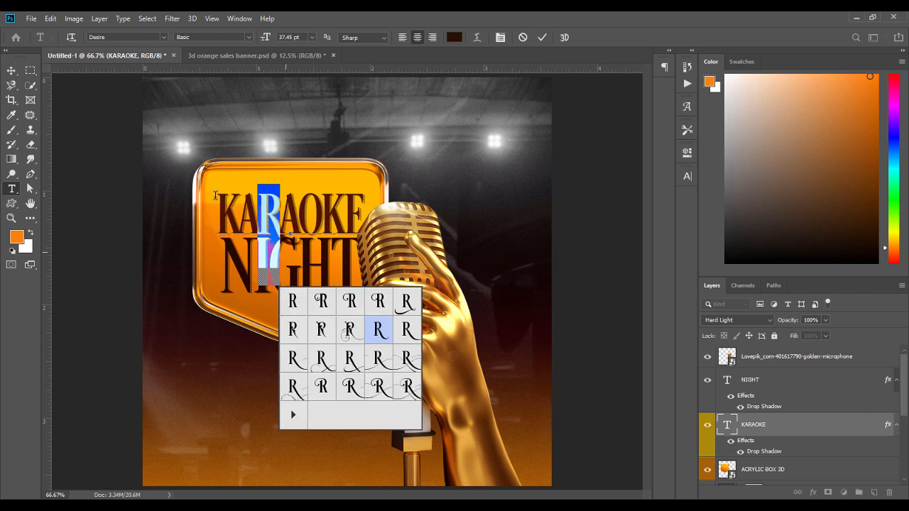
pyautogui.click(11, 70)
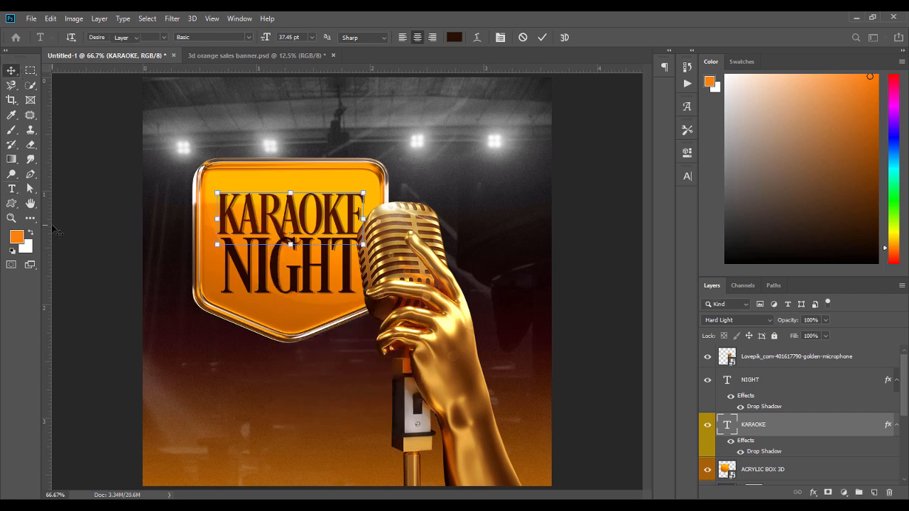
# Replace the N in NIGHT with an alternate glyph whose leg sweeps into a long swash below the word.
pyautogui.doubleClick(263, 267)
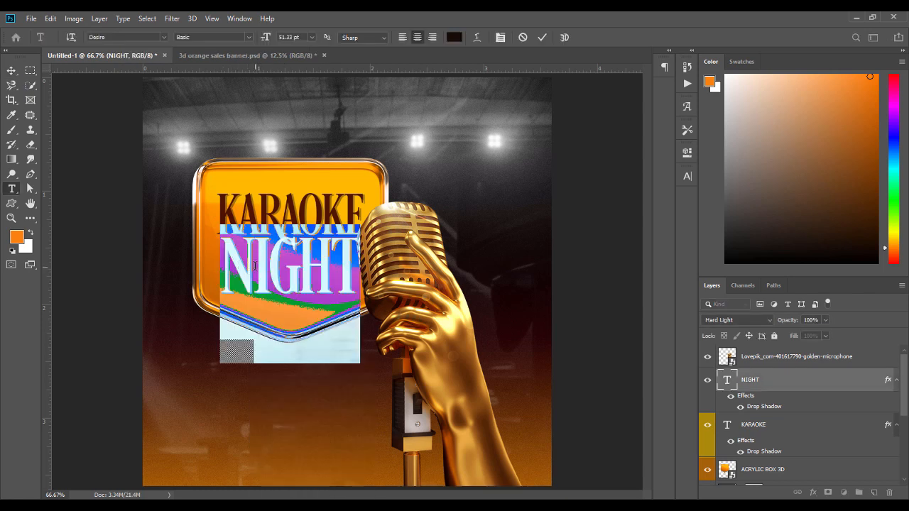
pyautogui.click(255, 266)
pyautogui.moveTo(255, 265); pyautogui.dragTo(199, 271)
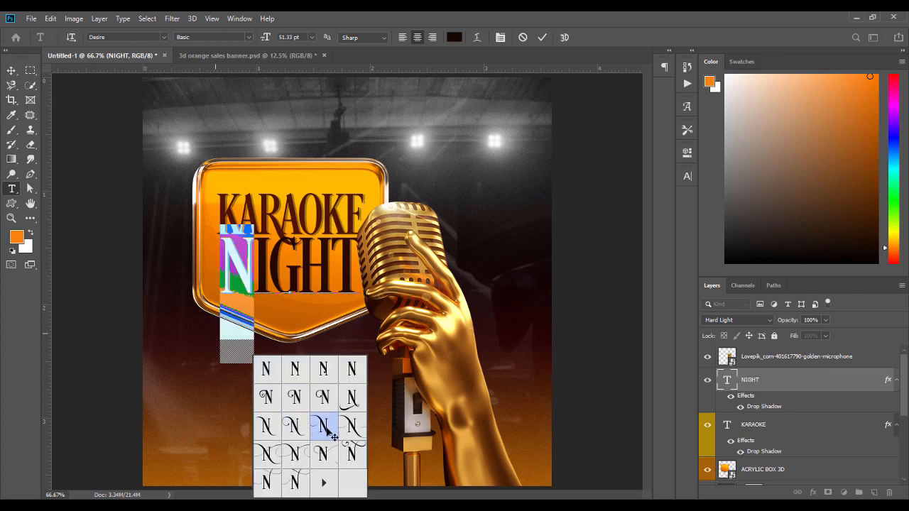
pyautogui.click(348, 401)
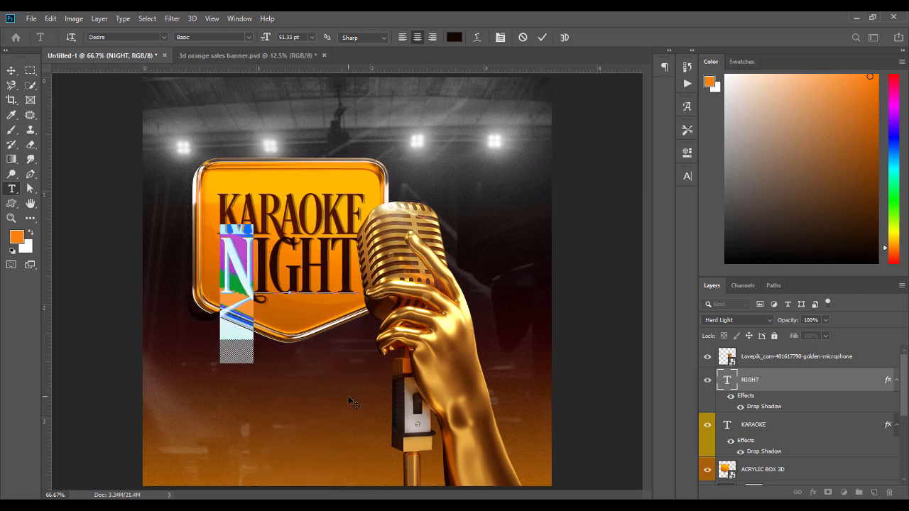
pyautogui.click(12, 70)
pyautogui.click(81, 270)
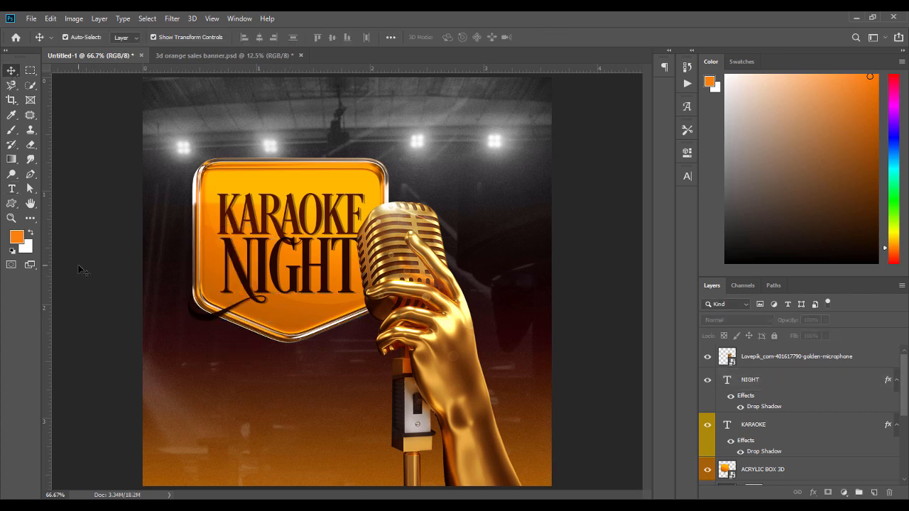
# Change the NIGHT text's drop shadow to white with Normal blend mode and 63% opacity.
pyautogui.click(283, 275)
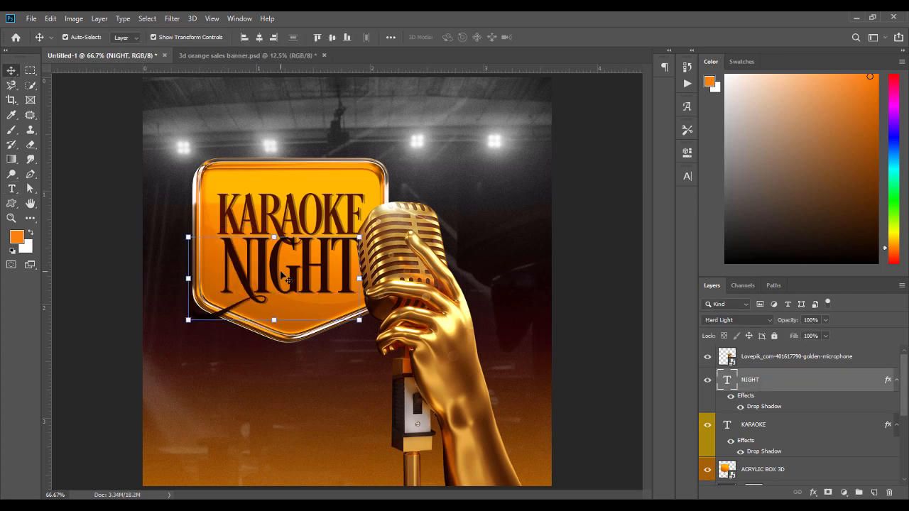
pyautogui.doubleClick(762, 407)
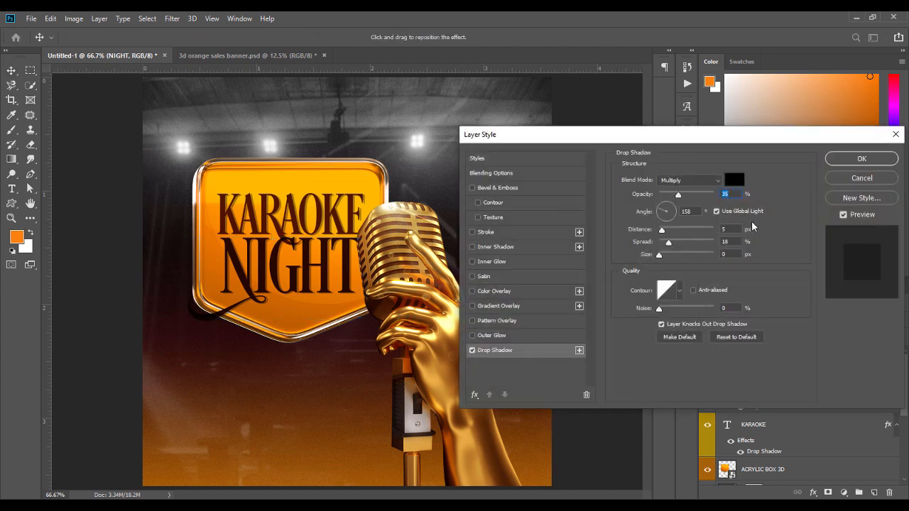
pyautogui.click(734, 179)
pyautogui.click(548, 233)
pyautogui.click(806, 227)
pyautogui.click(706, 180)
pyautogui.click(675, 189)
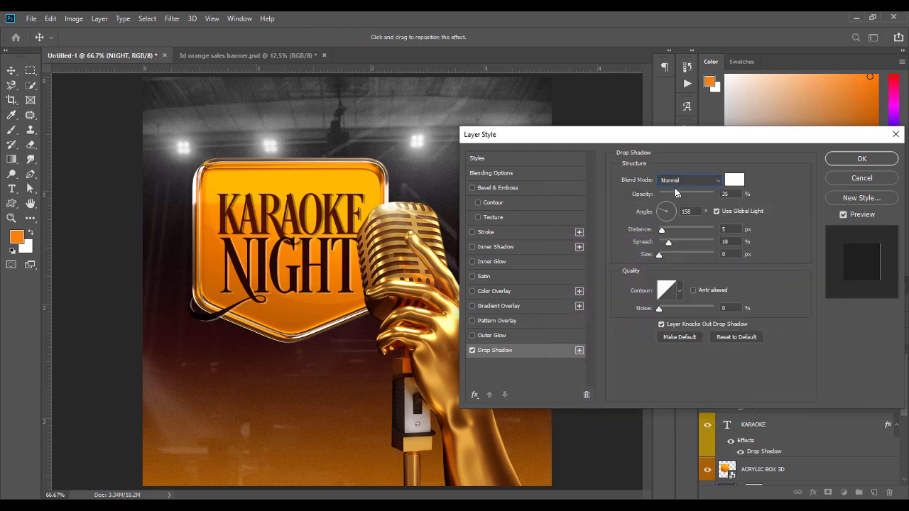
pyautogui.moveTo(687, 197); pyautogui.dragTo(697, 199)
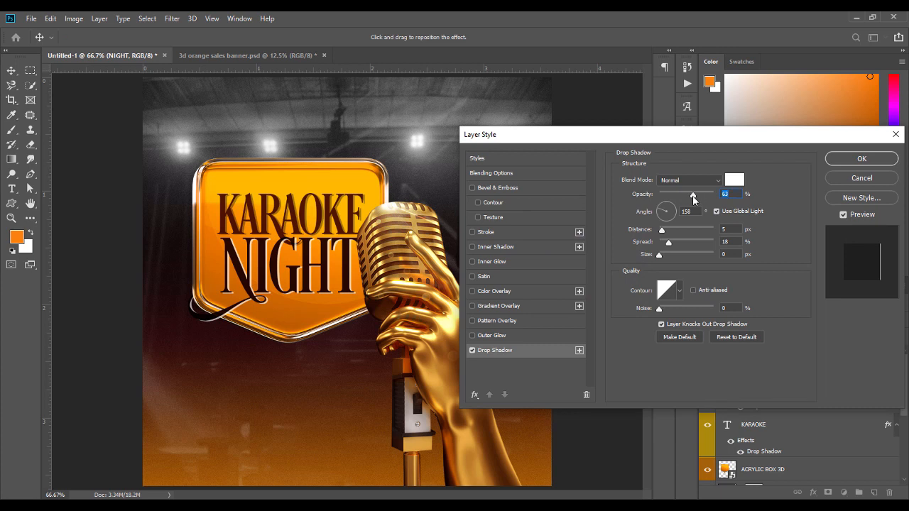
pyautogui.click(855, 159)
# Reposition the NIGHT text's drop shadow to a 14° angle and 4 px distance.
pyautogui.doubleClick(764, 410)
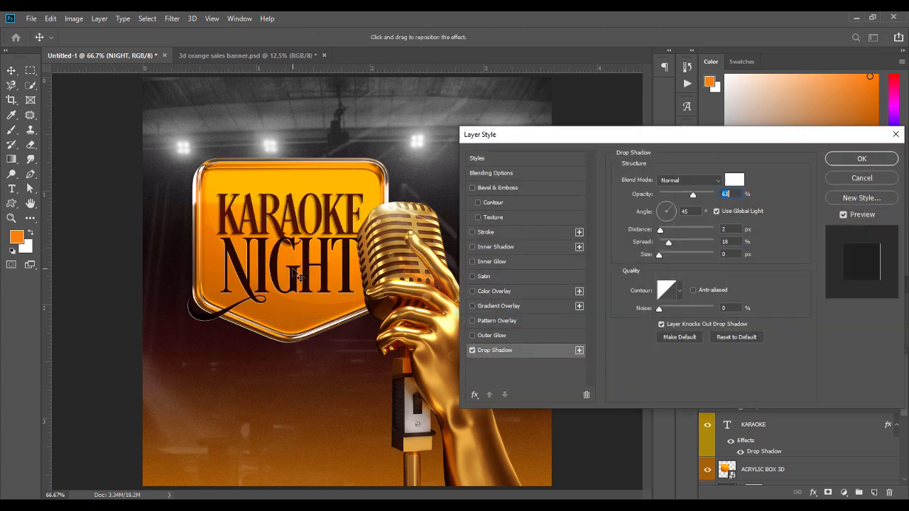
pyautogui.moveTo(296, 275); pyautogui.dragTo(298, 276)
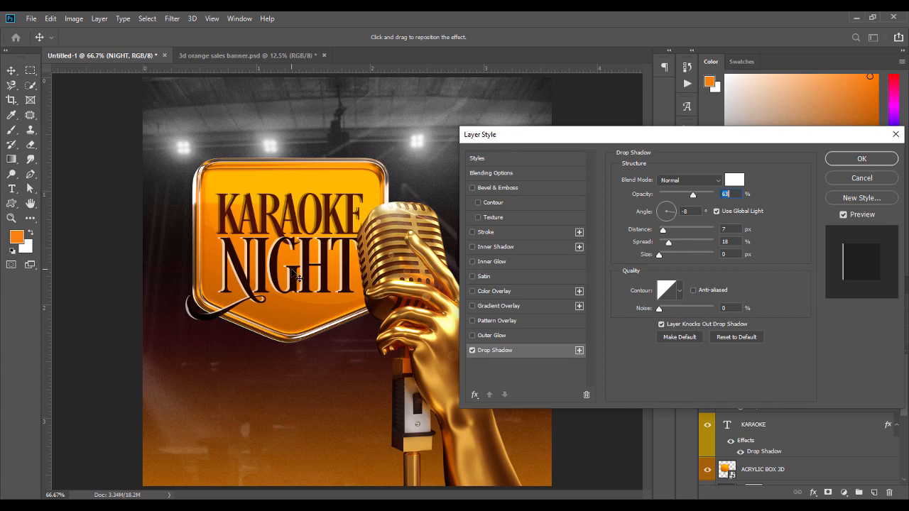
pyautogui.moveTo(296, 276); pyautogui.dragTo(297, 277)
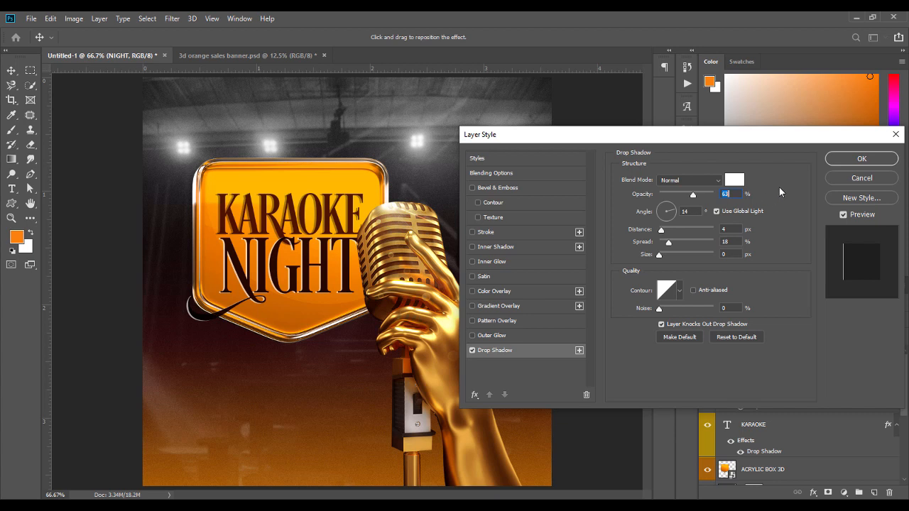
pyautogui.click(861, 158)
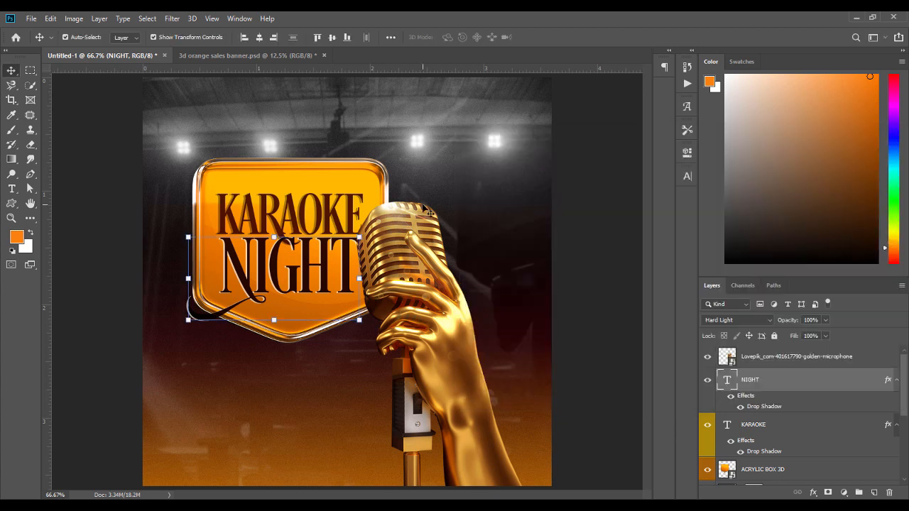
# Copy the NIGHT layer style and paste it onto the KARAOKE layer.
pyautogui.click(299, 202)
pyautogui.click(295, 250)
pyautogui.rightClick(775, 385)
pyautogui.click(774, 384)
pyautogui.click(781, 430)
pyautogui.rightClick(781, 430)
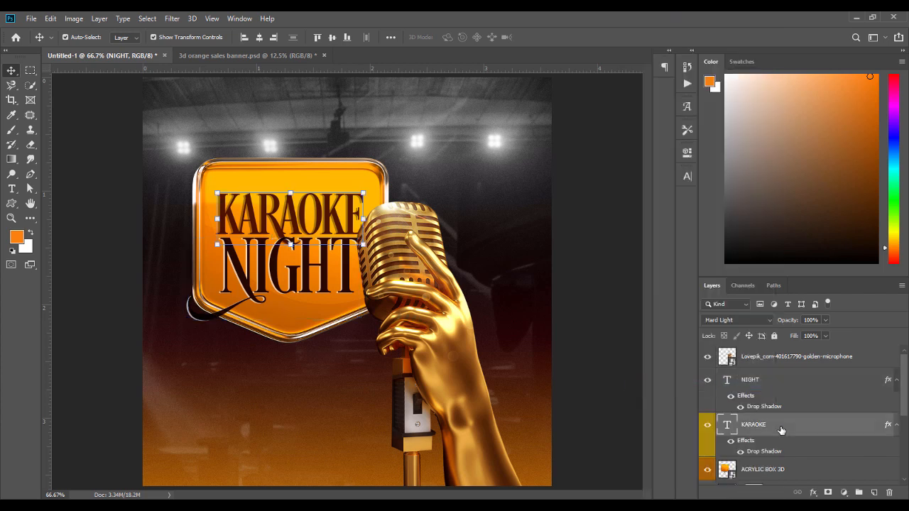
pyautogui.click(670, 396)
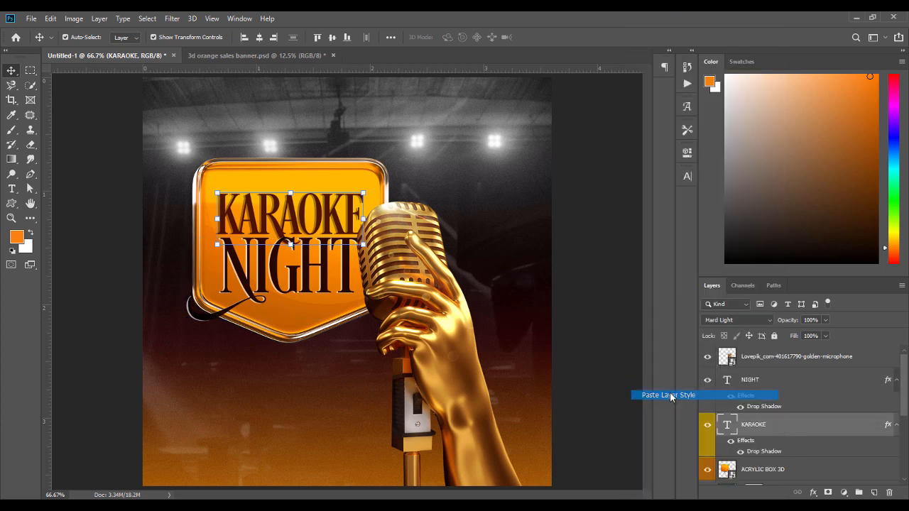
pyautogui.click(607, 294)
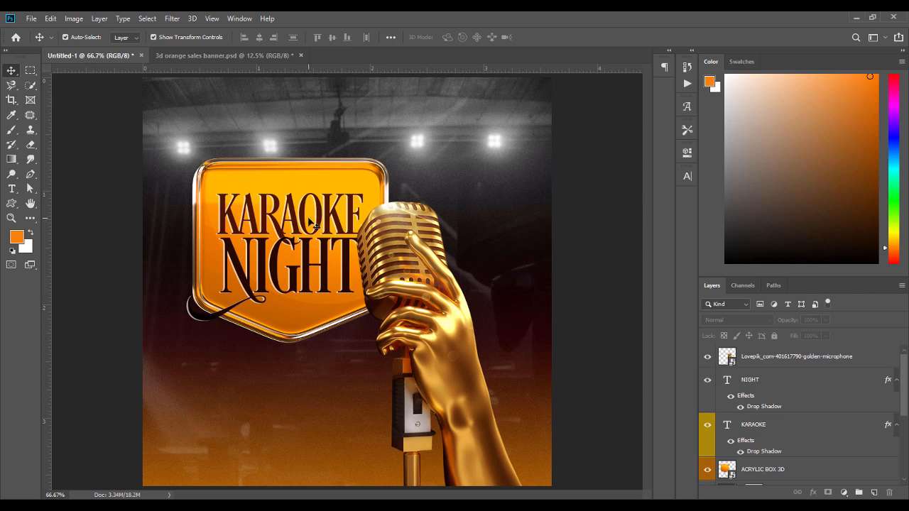
# Nudge the microphone slightly right and up, and scale the acrylic box with both text lines to about 93%.
pyautogui.moveTo(417, 275); pyautogui.dragTo(426, 269)
pyautogui.click(622, 251)
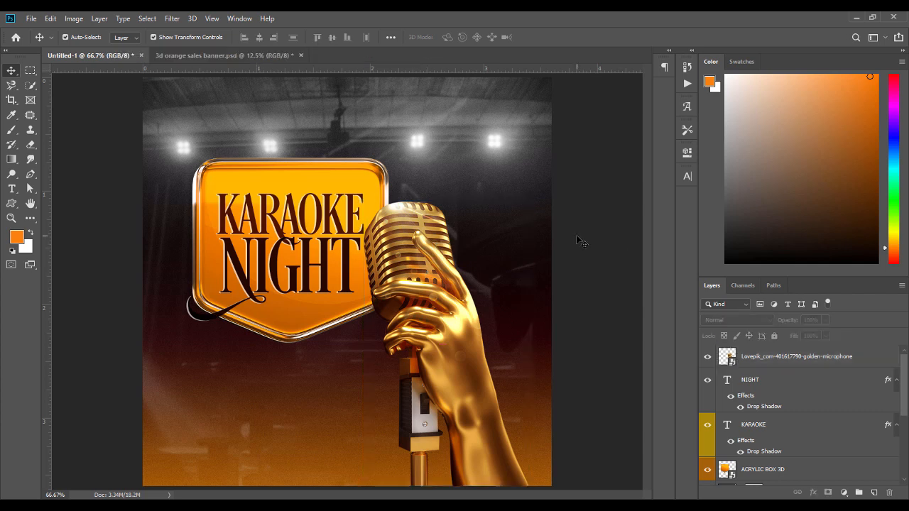
pyautogui.click(769, 383)
pyautogui.keyDown('shift'); pyautogui.click(762, 469); pyautogui.keyUp('shift')
pyautogui.moveTo(188, 250); pyautogui.dragTo(202, 244)
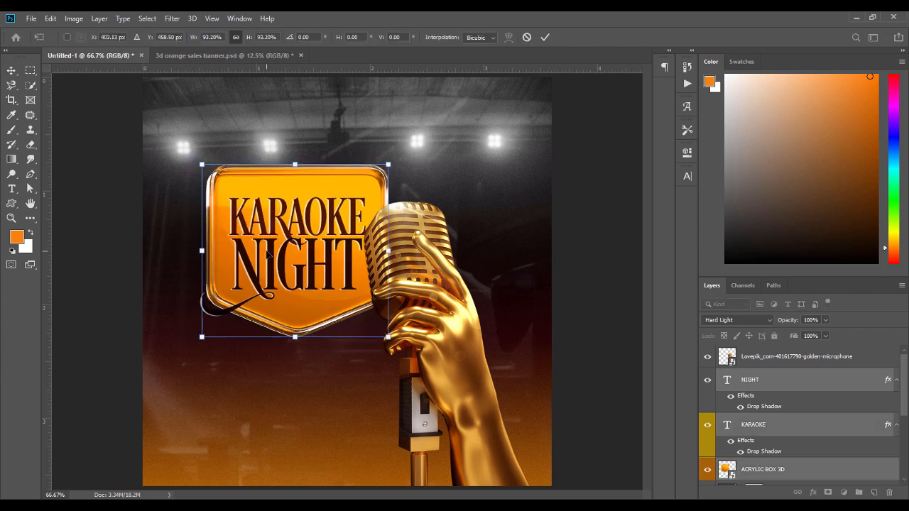
pyautogui.press('Return')
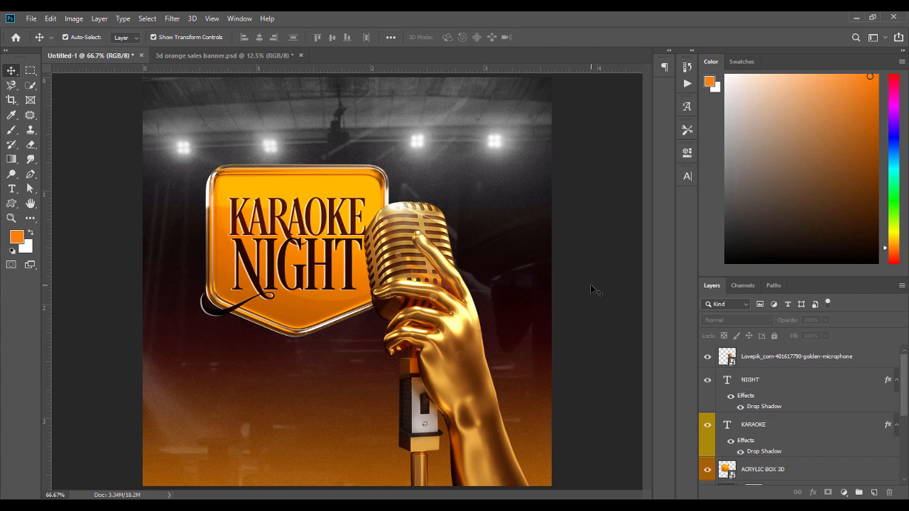
pyautogui.hotkey('ctrl', '-')
pyautogui.hotkey('ctrl', '+')
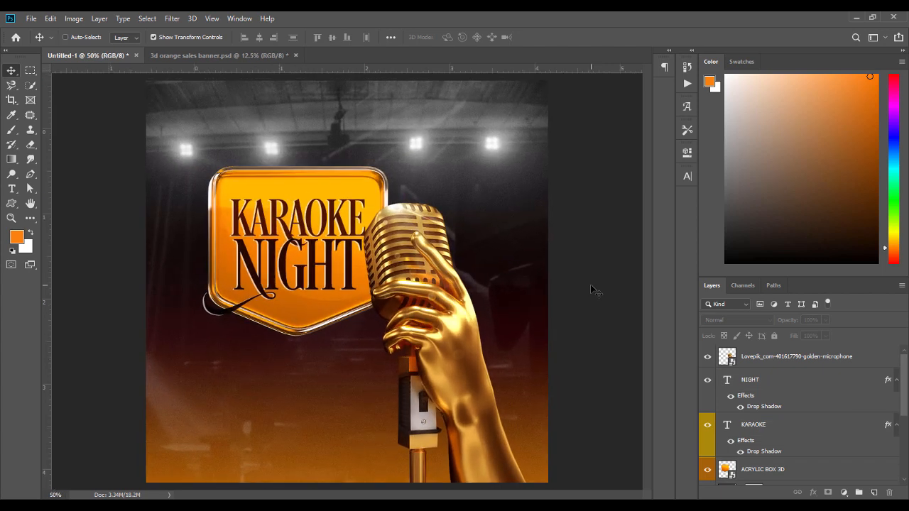
# Add a Hue/Saturation adjustment clipped to the ACRYLIC BOX 3D layer and target the yellows sampled from the box.
pyautogui.click(346, 191)
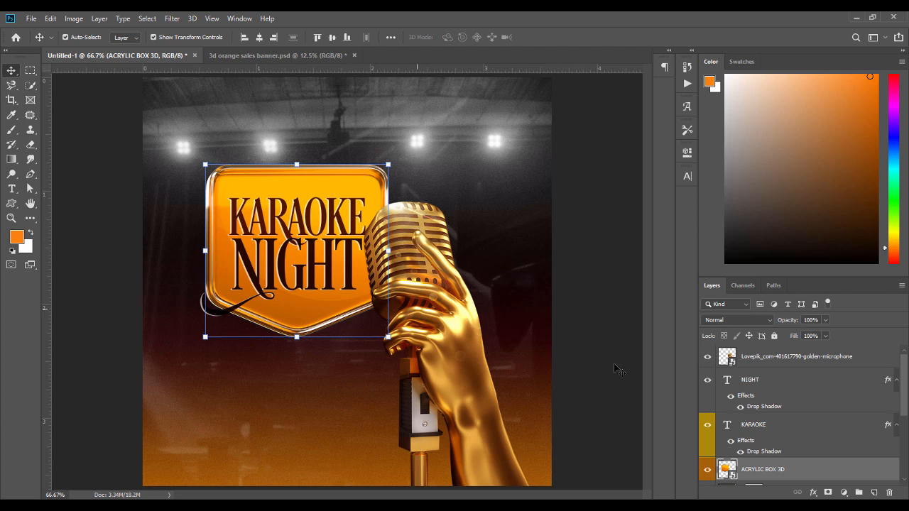
pyautogui.moveTo(905, 410); pyautogui.dragTo(905, 420)
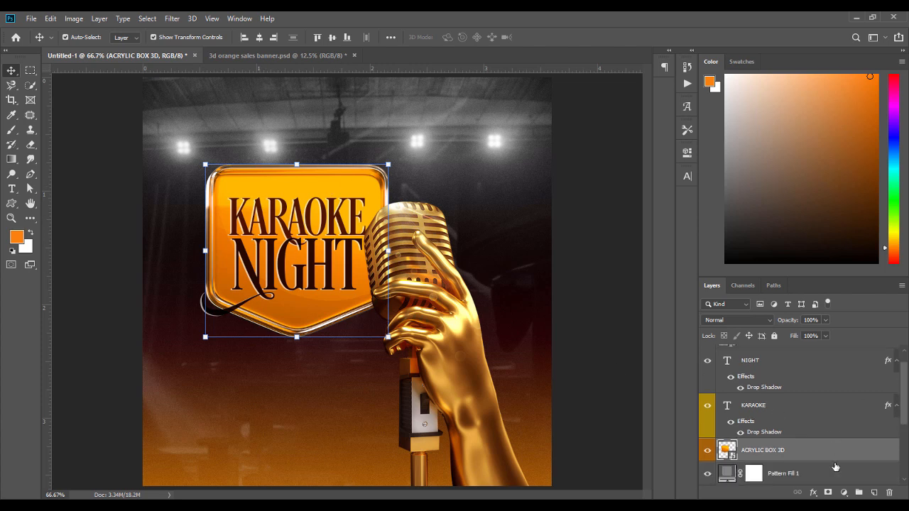
pyautogui.click(844, 492)
pyautogui.click(854, 382)
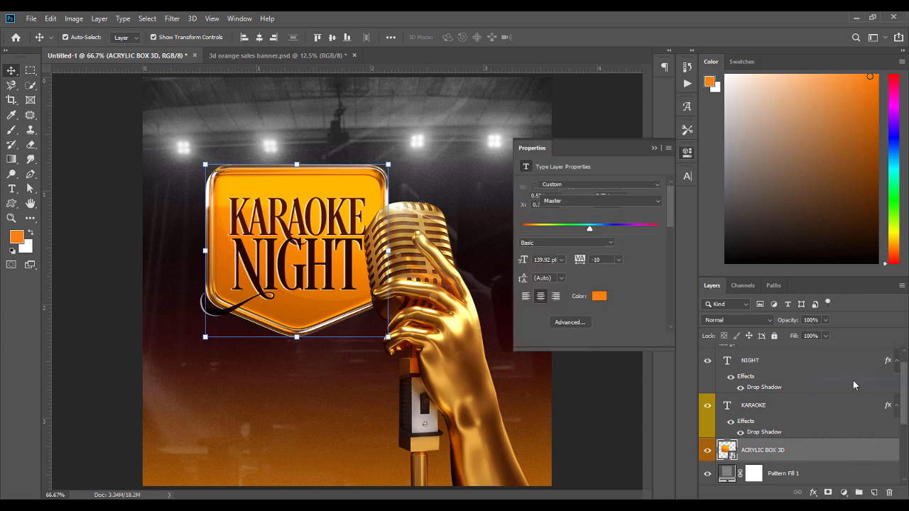
pyautogui.click(527, 200)
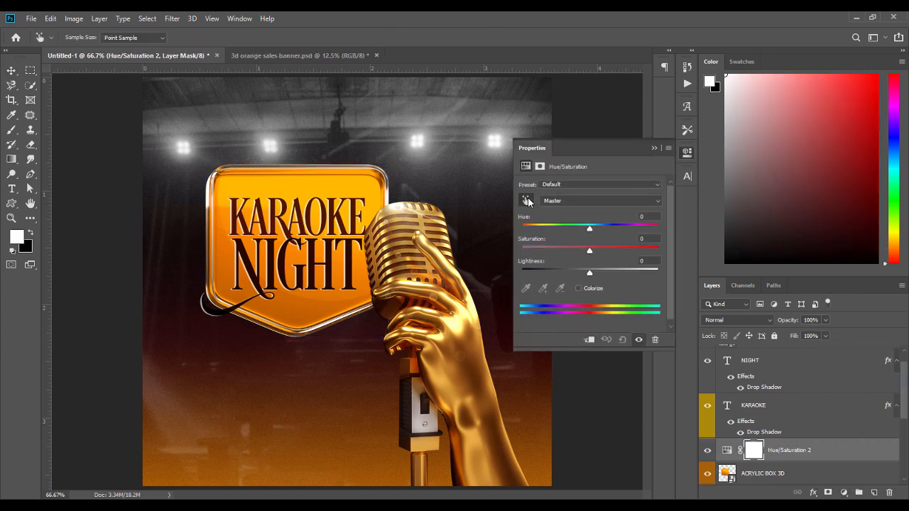
pyautogui.click(313, 186)
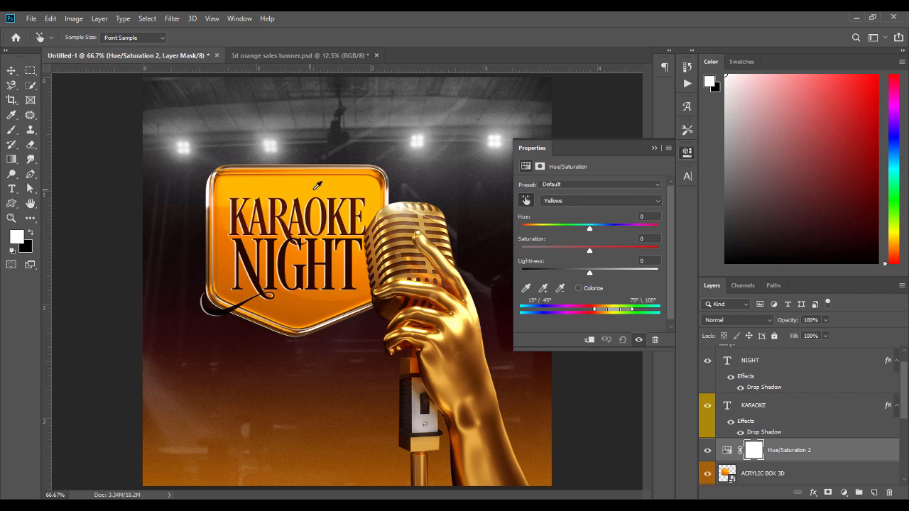
pyautogui.moveTo(588, 250); pyautogui.dragTo(590, 231)
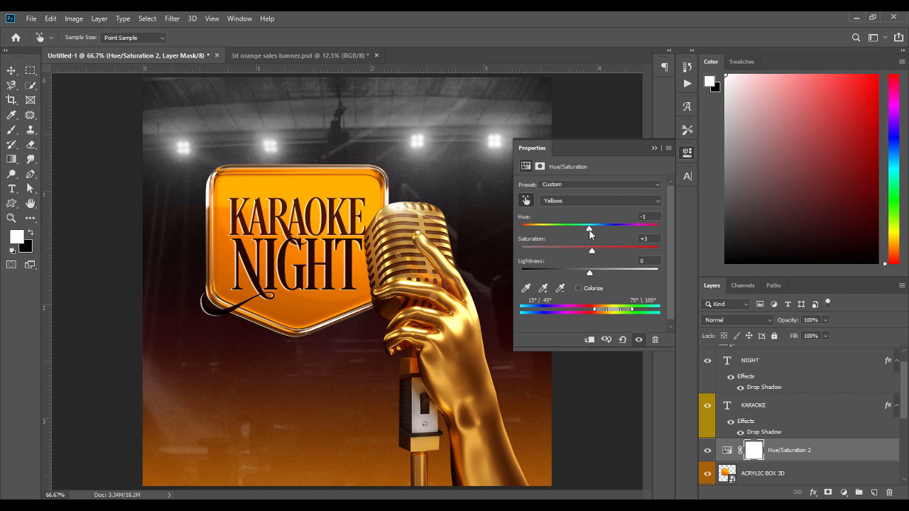
pyautogui.click(589, 339)
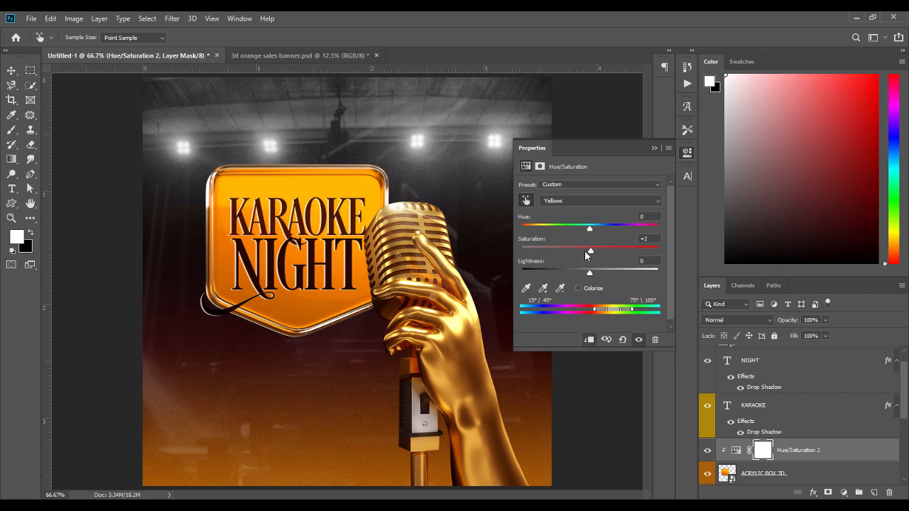
# Try yellow saturation values of -32 and +37 on the acrylic box, and reset the adjustment.
pyautogui.moveTo(592, 254); pyautogui.dragTo(567, 254)
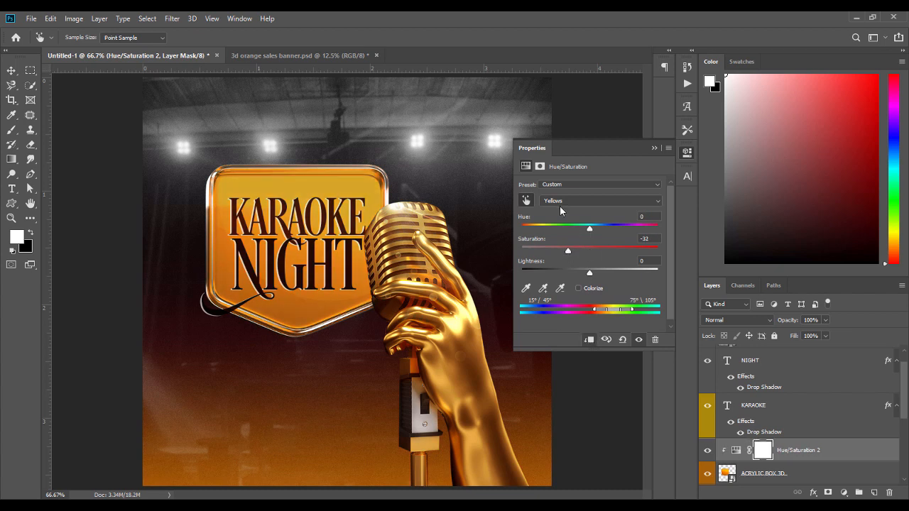
pyautogui.moveTo(573, 254); pyautogui.dragTo(590, 229)
pyautogui.click(590, 230)
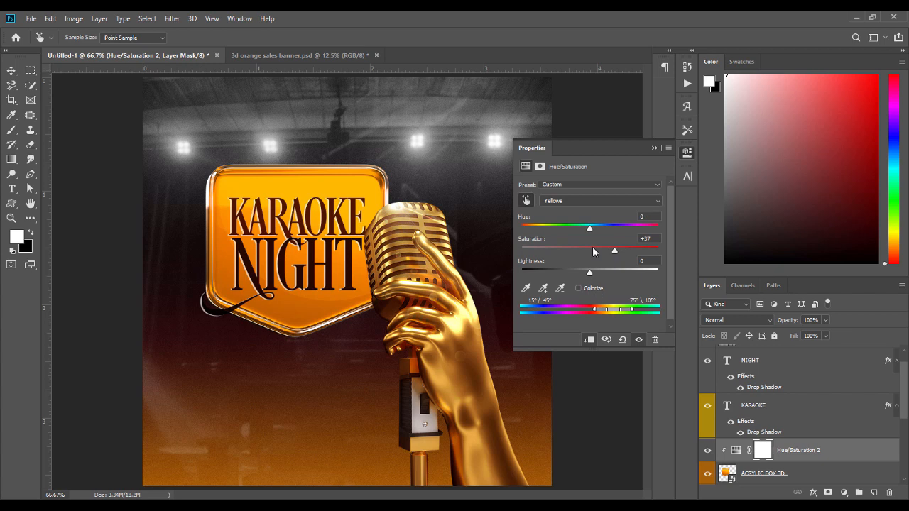
pyautogui.click(622, 340)
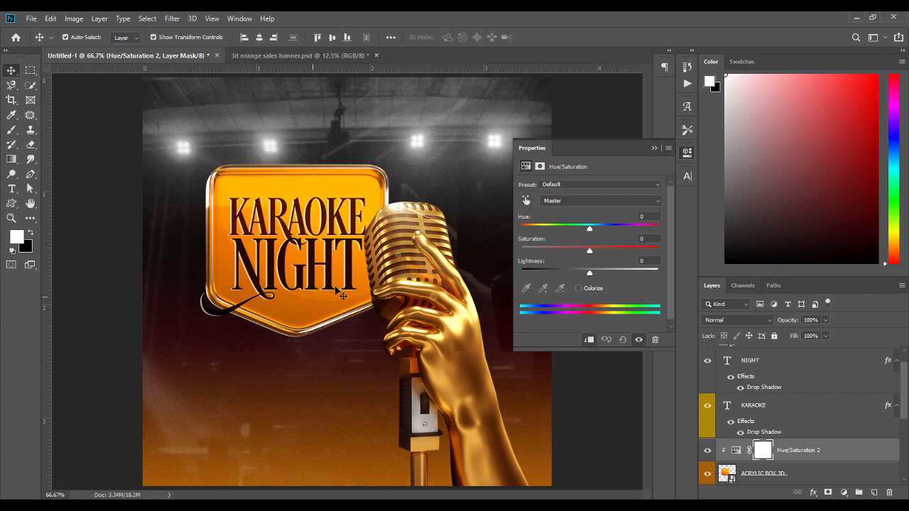
# Try desaturating the box's lower colour to -39 with the affected range shifted toward yellow, and reset the adjustment.
pyautogui.click(309, 303)
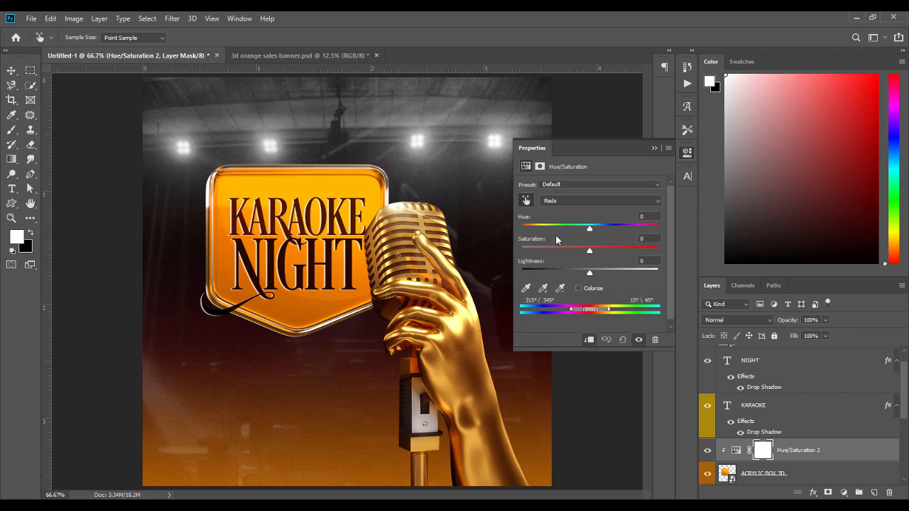
pyautogui.moveTo(589, 251); pyautogui.dragTo(564, 250)
pyautogui.moveTo(592, 312)
pyautogui.mouseDown()
pyautogui.moveTo(640, 312)
pyautogui.moveTo(588, 314)
pyautogui.moveTo(608, 312)
pyautogui.mouseUp()
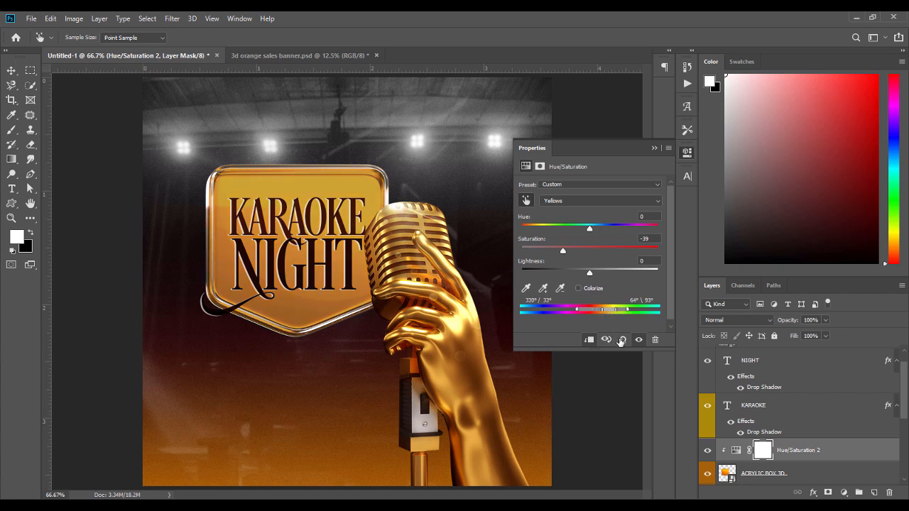
pyautogui.click(622, 340)
pyautogui.press('v')
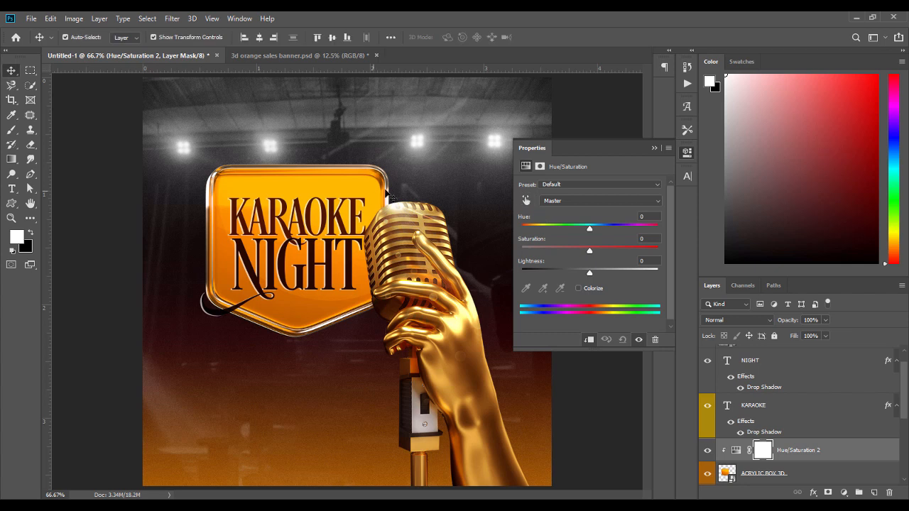
# Target the box's yellows in the Hue/Saturation adjustment and set hue to +8 and saturation to +30.
pyautogui.click(526, 201)
pyautogui.click(375, 195)
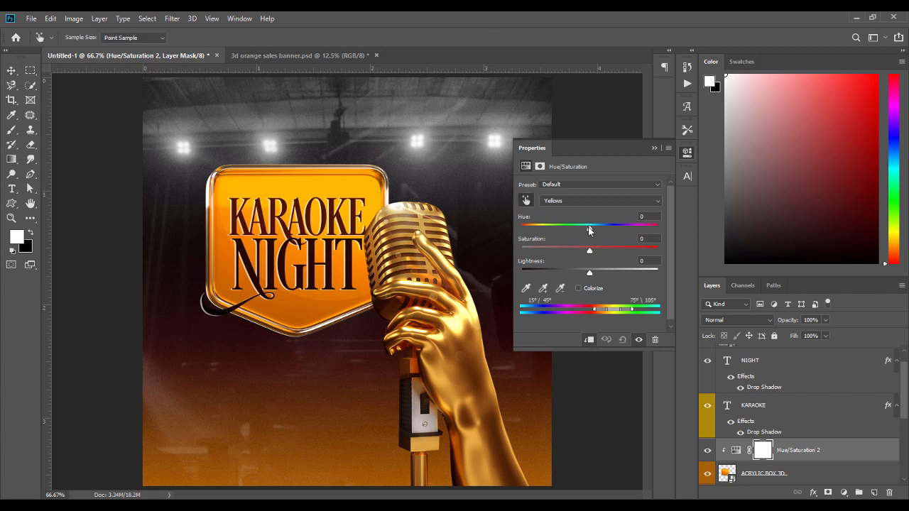
pyautogui.moveTo(588, 227); pyautogui.dragTo(535, 229)
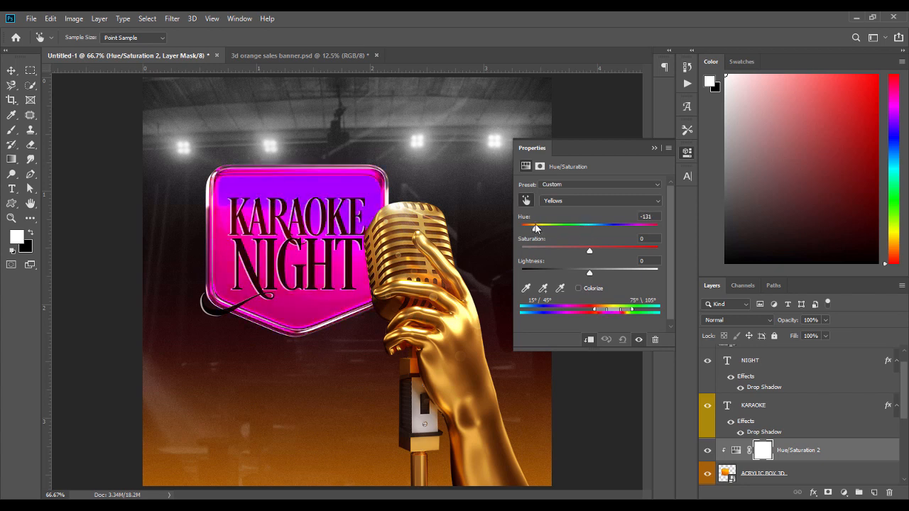
pyautogui.moveTo(554, 254); pyautogui.dragTo(609, 253)
pyautogui.moveTo(542, 230); pyautogui.dragTo(597, 230)
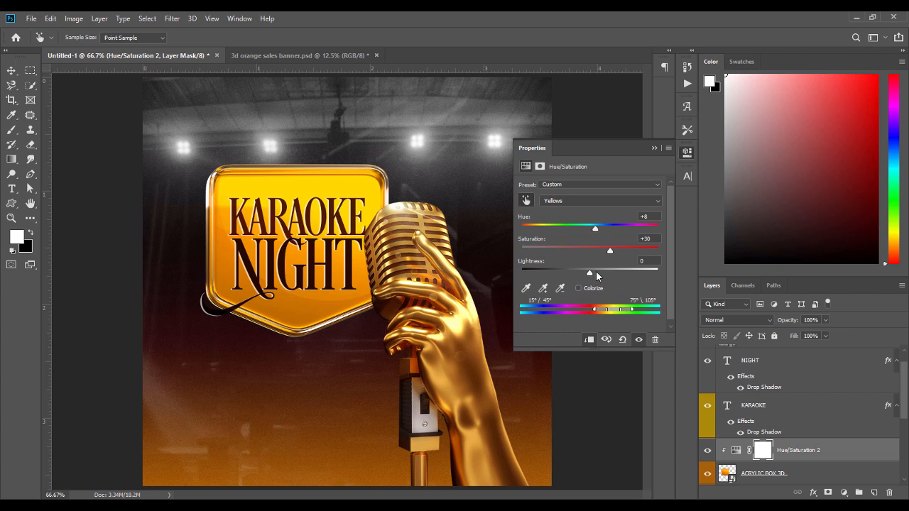
# Set the outer falloff of the affected yellows range to 99° in the box's Hue/Saturation adjustment.
pyautogui.moveTo(631, 313)
pyautogui.mouseDown()
pyautogui.moveTo(639, 314)
pyautogui.moveTo(629, 314)
pyautogui.mouseUp()
pyautogui.click(654, 148)
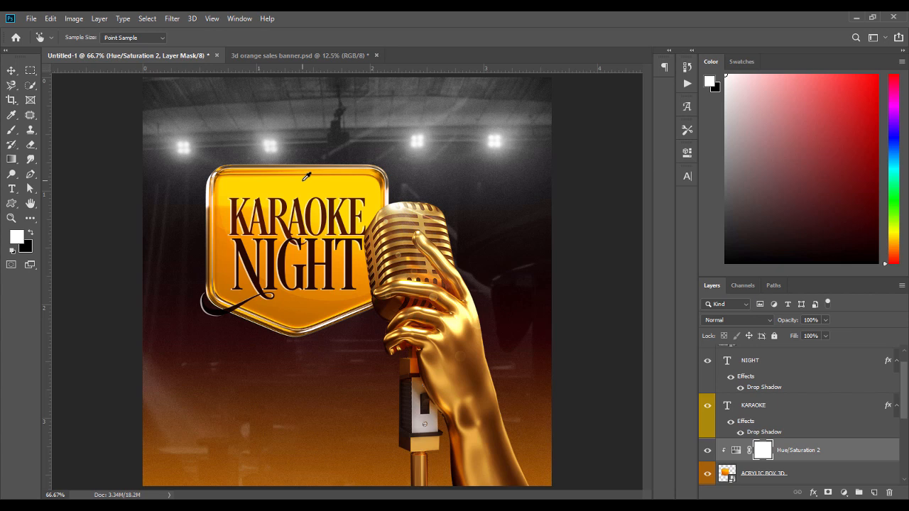
# Duplicate the Hue/Saturation 2 adjustment layer and clip the copy to the acrylic box.
pyautogui.hotkey('ctrl', 'j')
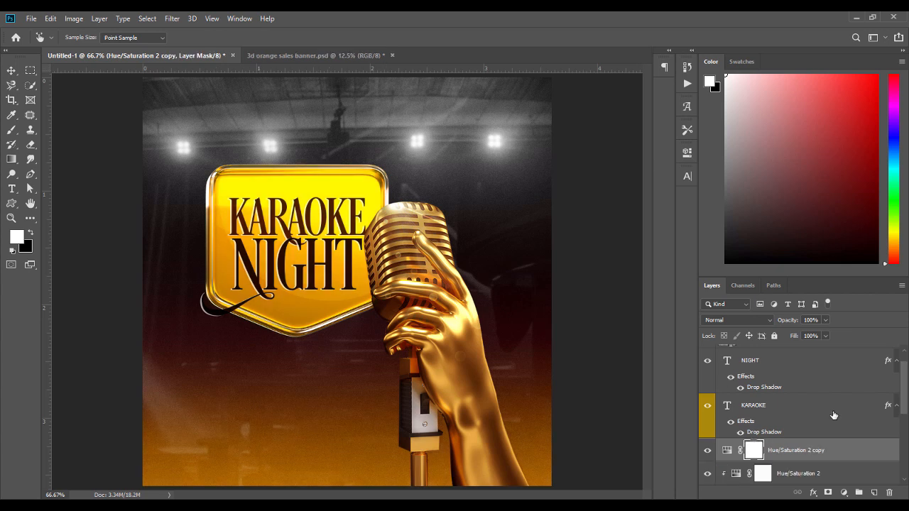
pyautogui.rightClick(794, 449)
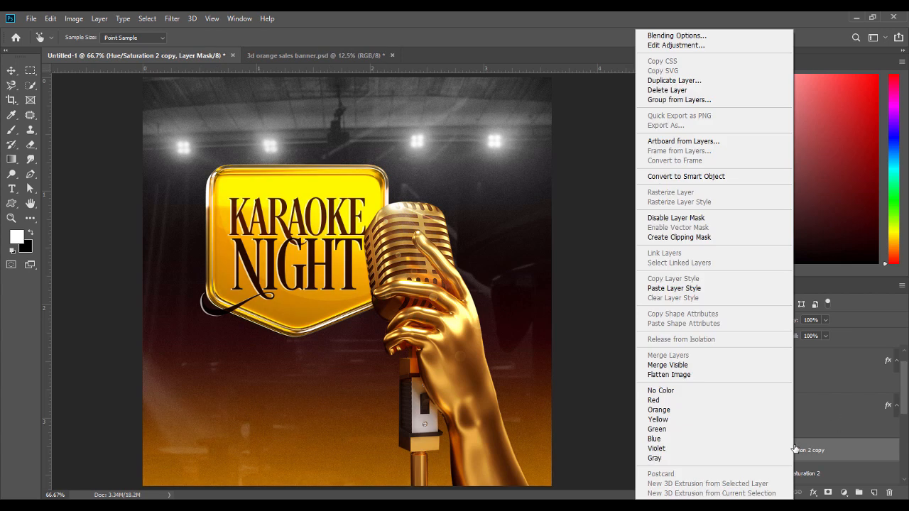
pyautogui.click(672, 238)
# In the copied adjustment, set the yellows' saturation to -7 and shift the affected range into the reds, 257°/352° to 23°\68°.
pyautogui.doubleClick(739, 453)
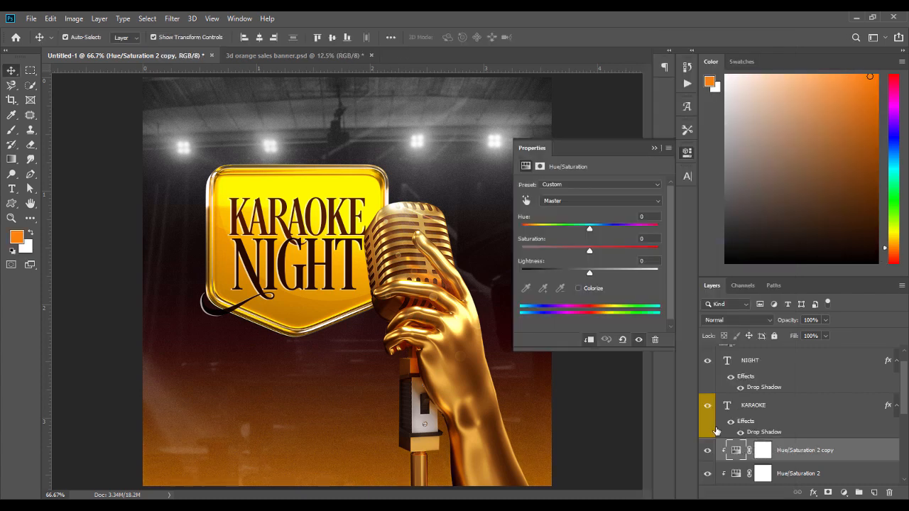
pyautogui.click(554, 204)
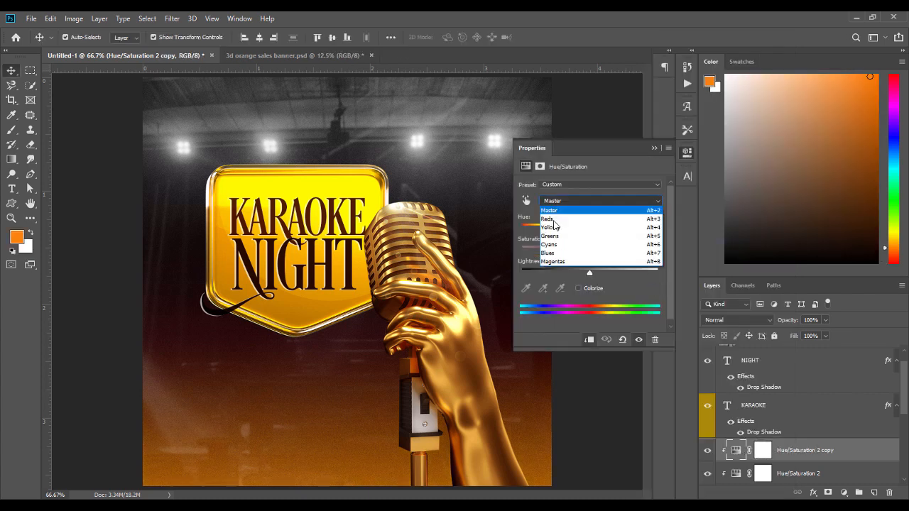
pyautogui.click(557, 225)
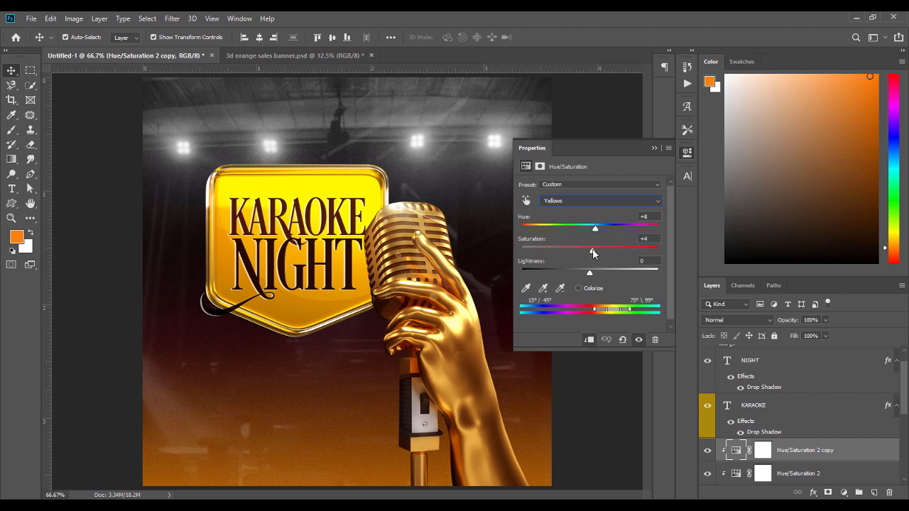
pyautogui.moveTo(591, 254)
pyautogui.mouseDown()
pyautogui.moveTo(576, 250)
pyautogui.moveTo(585, 254)
pyautogui.mouseUp()
pyautogui.moveTo(629, 311); pyautogui.dragTo(570, 310)
pyautogui.moveTo(615, 311); pyautogui.dragTo(594, 313)
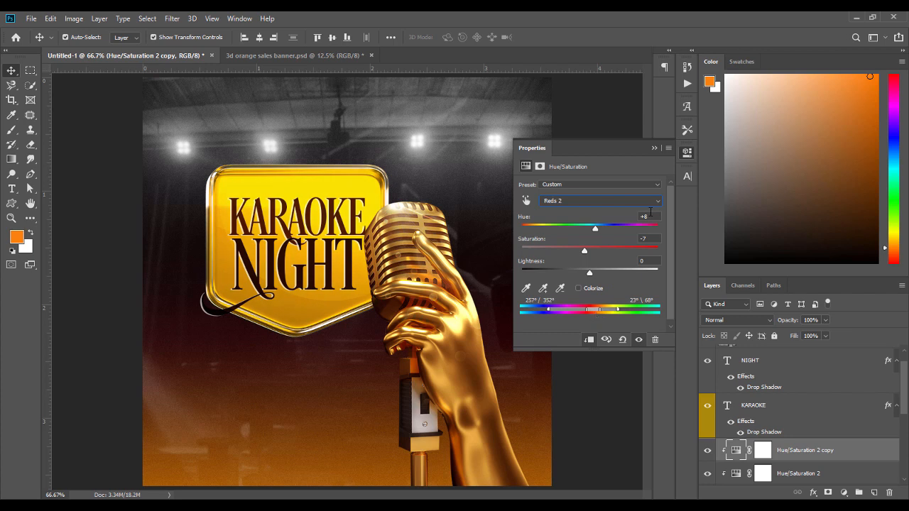
pyautogui.click(654, 148)
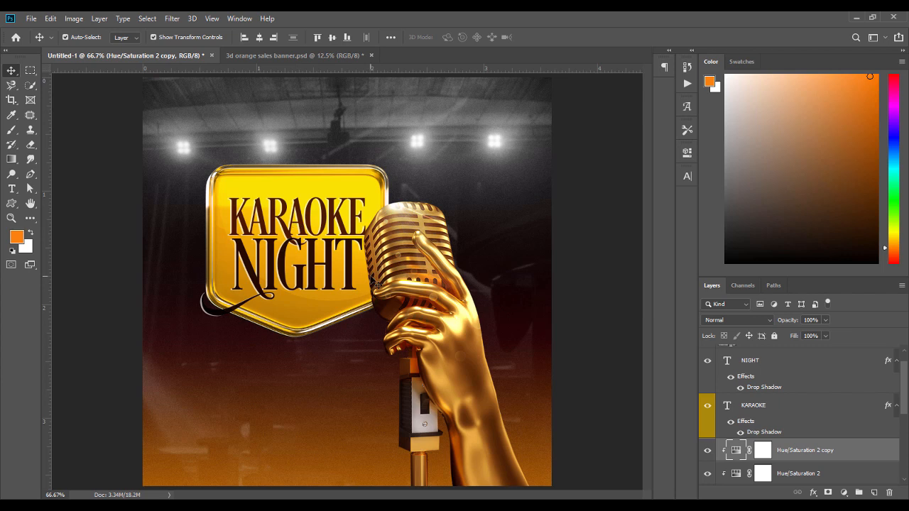
# Set the NIGHT text colour to very dark brown #170901.
pyautogui.hotkey('ctrl', '-')
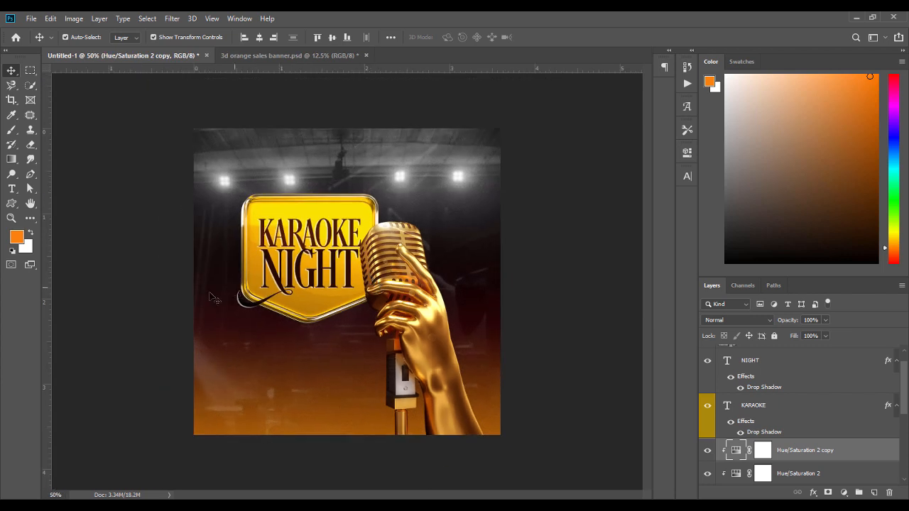
pyautogui.doubleClick(292, 274)
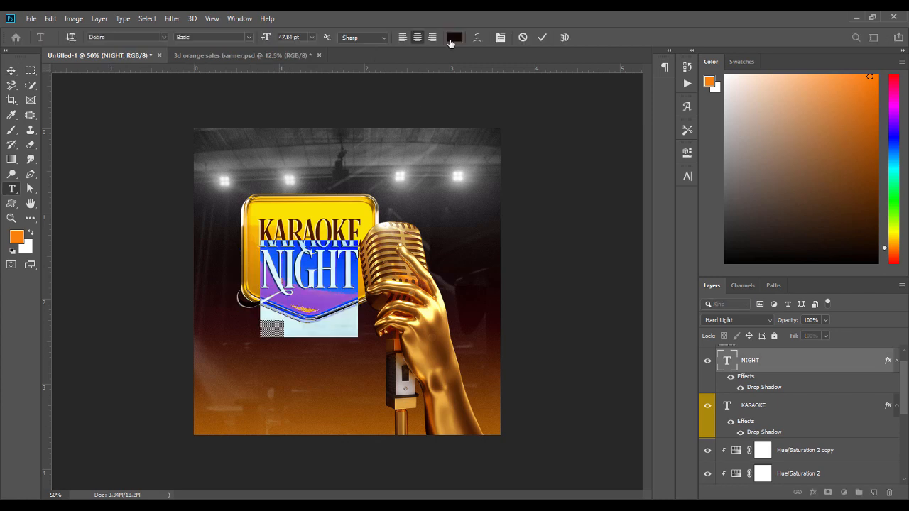
pyautogui.click(454, 37)
pyautogui.moveTo(686, 360); pyautogui.dragTo(686, 364)
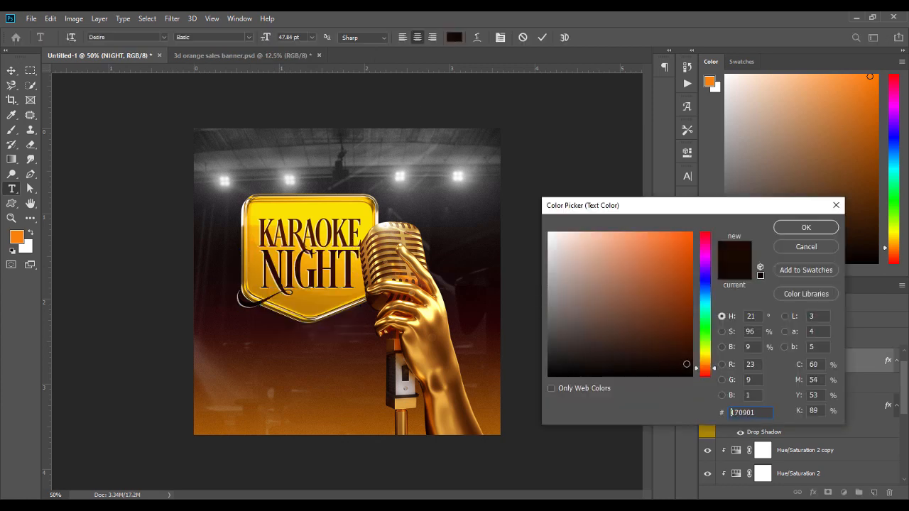
pyautogui.click(794, 244)
pyautogui.click(12, 71)
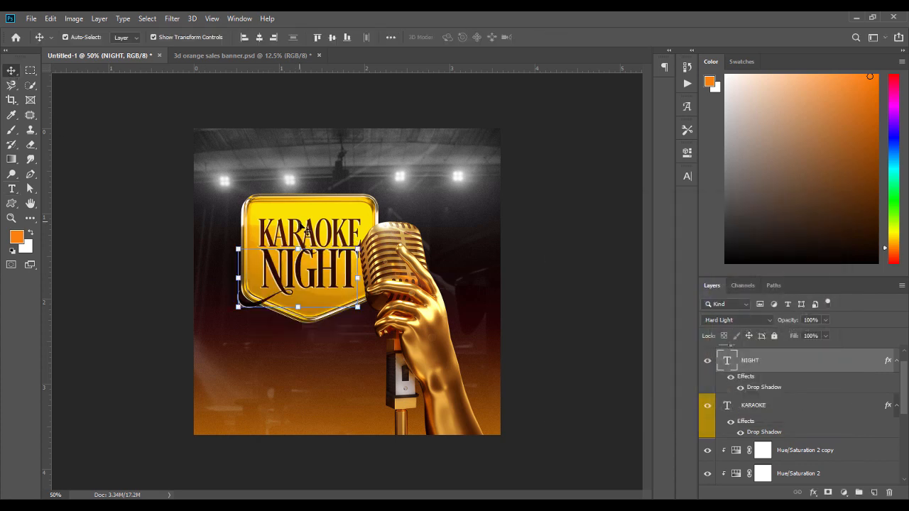
# Set the KARAOKE text colour to dark brown #200c01.
pyautogui.click(305, 237)
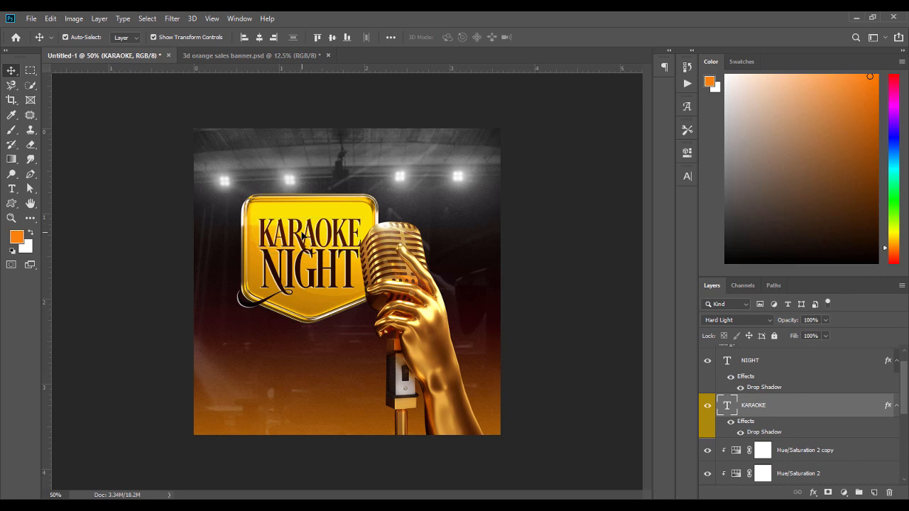
pyautogui.doubleClick(304, 236)
pyautogui.click(453, 37)
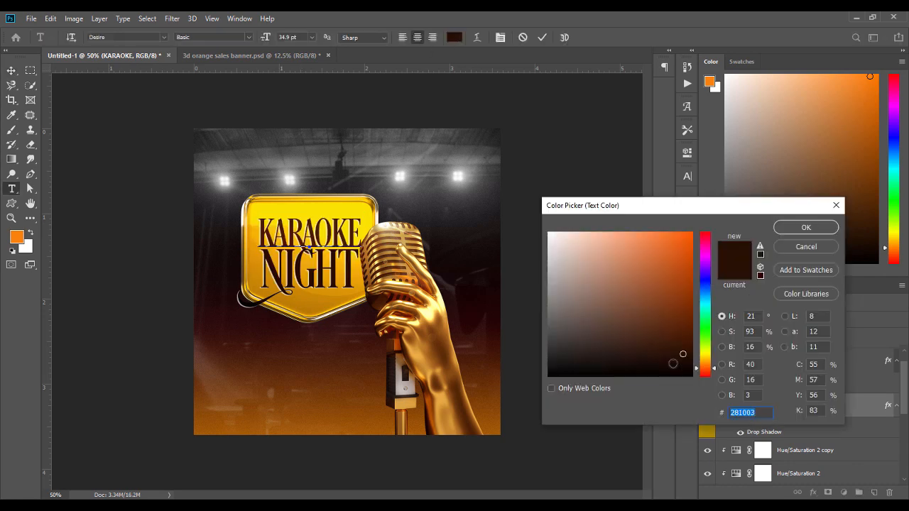
pyautogui.moveTo(682, 355); pyautogui.dragTo(686, 359)
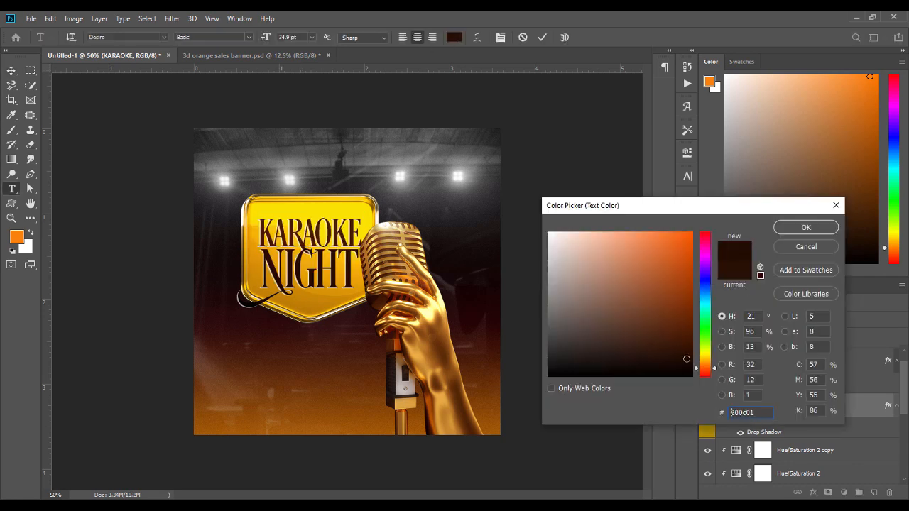
pyautogui.click(806, 227)
pyautogui.click(11, 71)
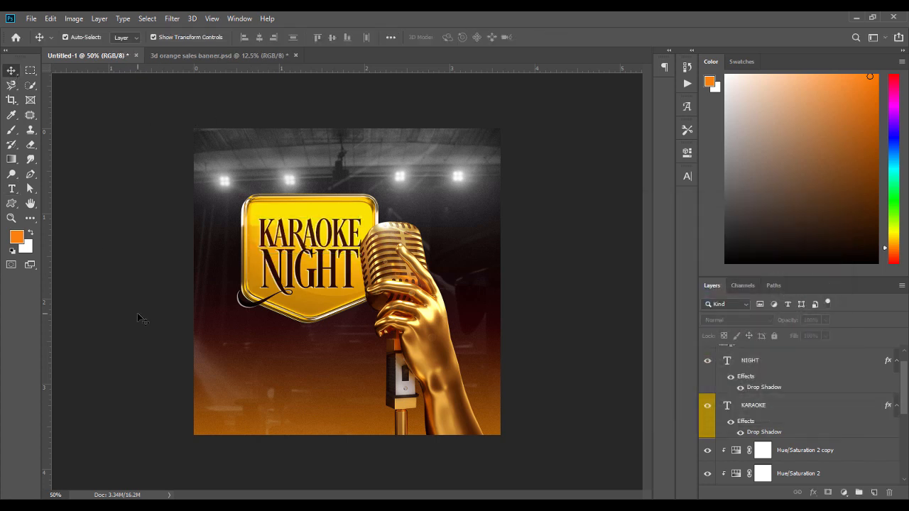
# Duplicate the KARAOKE text layer and place the copy just below the acrylic box.
pyautogui.click(312, 277)
pyautogui.click(336, 233)
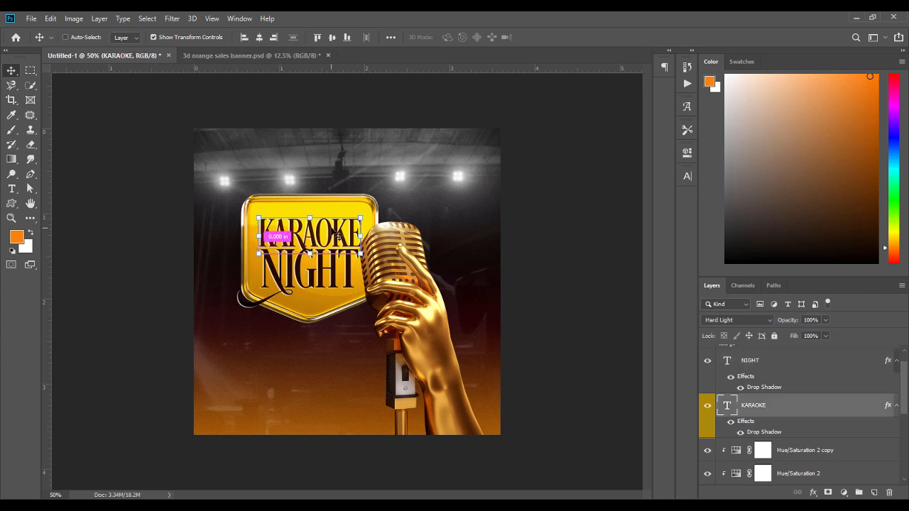
pyautogui.hotkey('ctrl', 'j')
pyautogui.moveTo(337, 234); pyautogui.dragTo(335, 343)
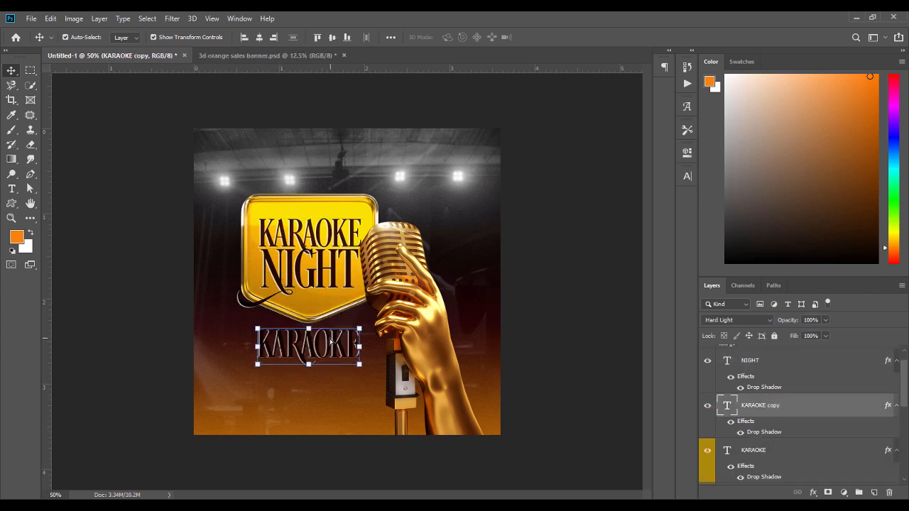
# Replace the copied text below the box with the event date and time "25TH NOV. / 8:00".
pyautogui.press('t')
pyautogui.press('Return')
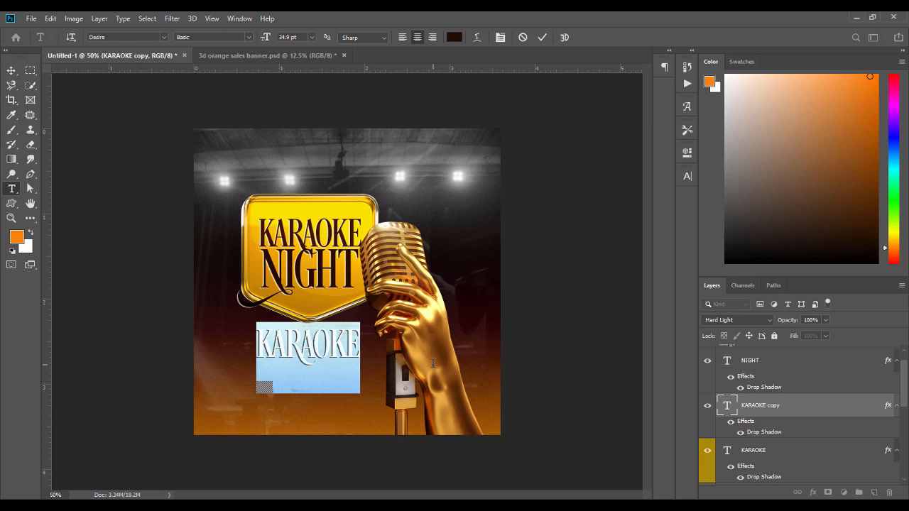
pyautogui.write('25')
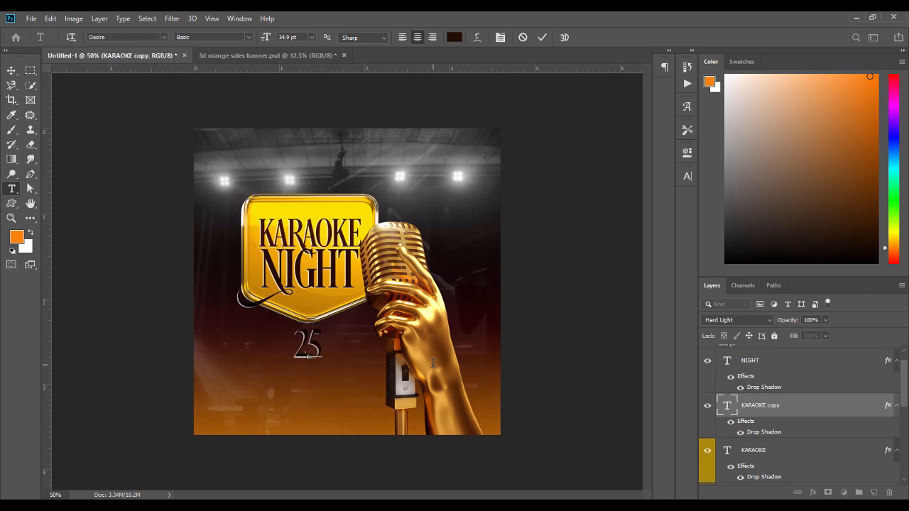
pyautogui.write('TH')
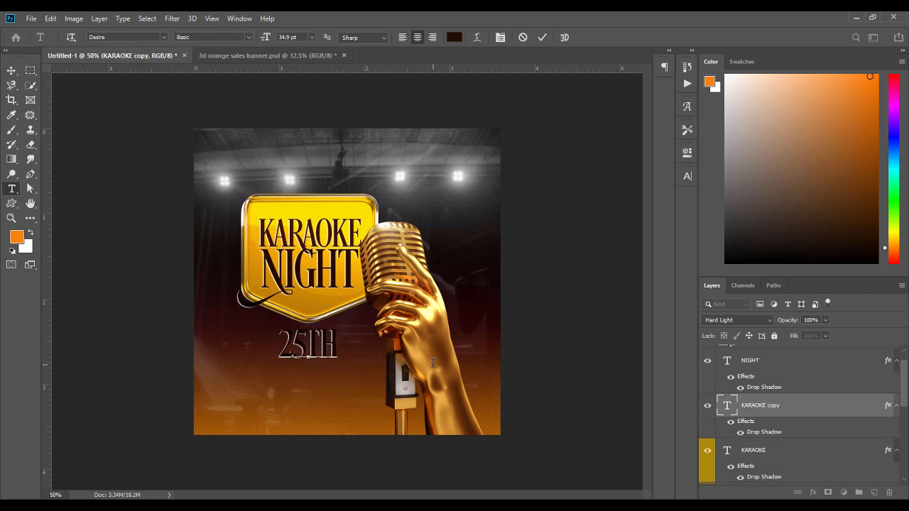
pyautogui.write(' N')
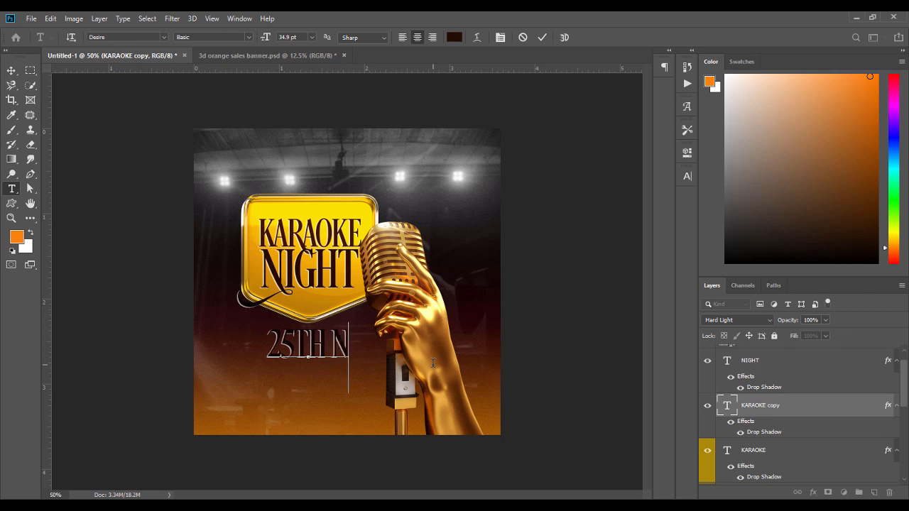
pyautogui.write('OV')
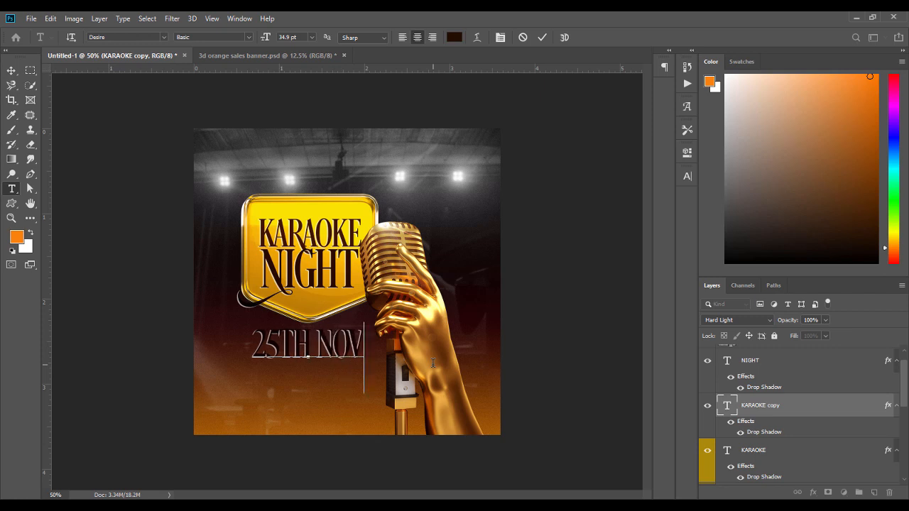
pyautogui.write('.')
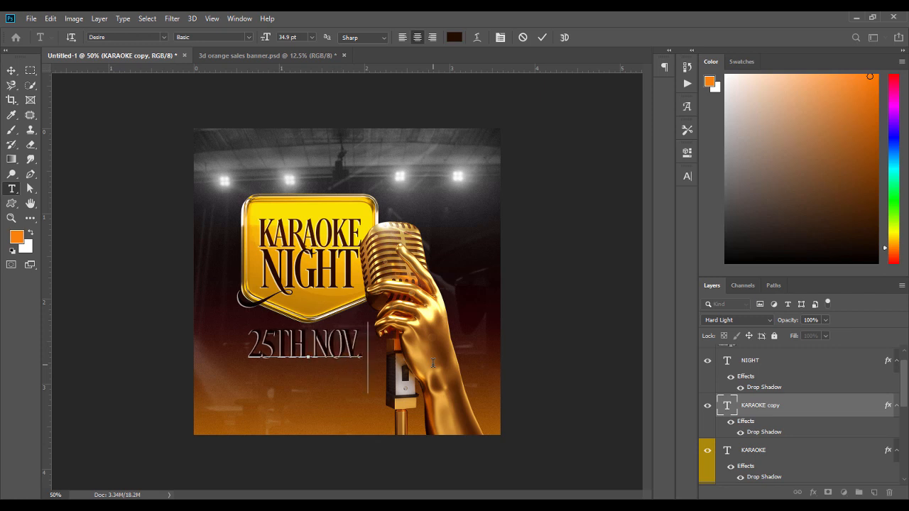
pyautogui.write(' /')
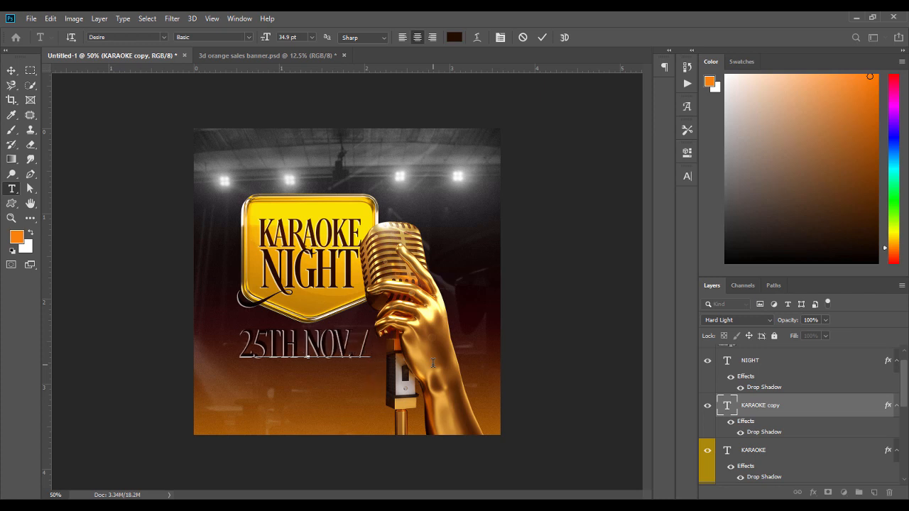
pyautogui.write(' 8')
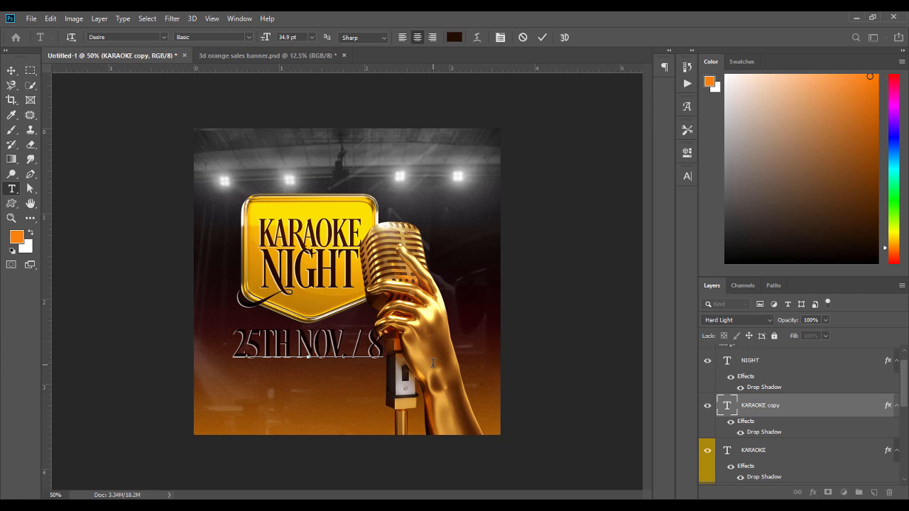
pyautogui.write('P')
pyautogui.write('00')
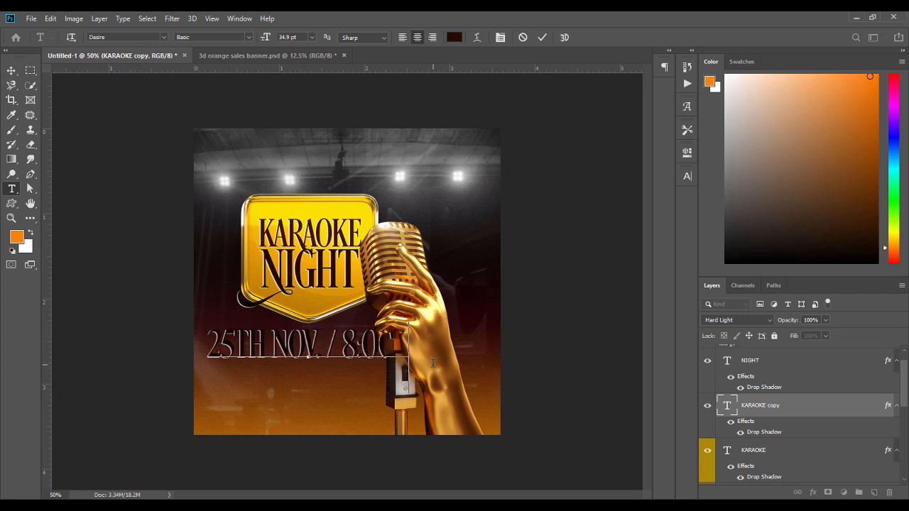
# Finish the date line as "25TH NOV. / 8:00PM" and move its layer above the NIGHT layer.
pyautogui.write('P')
pyautogui.hotkey('ctrl', 'a')
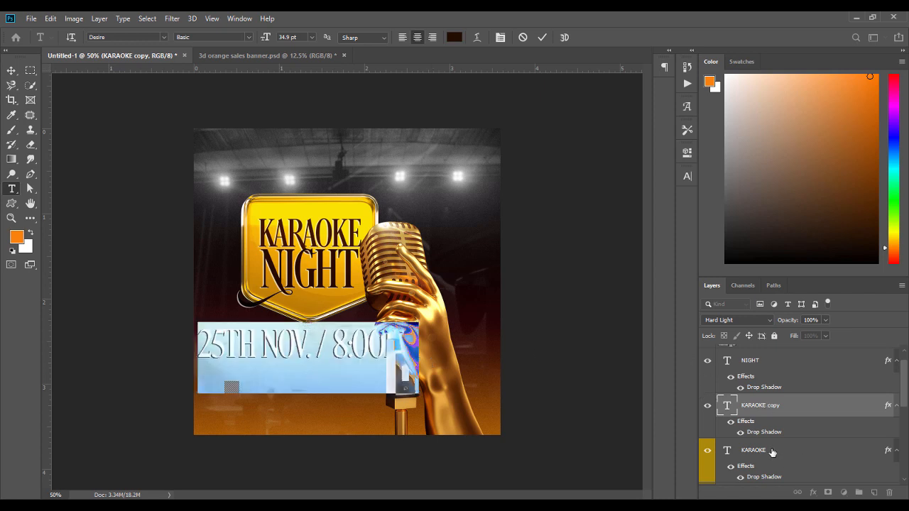
pyautogui.hotkey('ctrl', 'Return')
pyautogui.scroll(1, 801, 412)
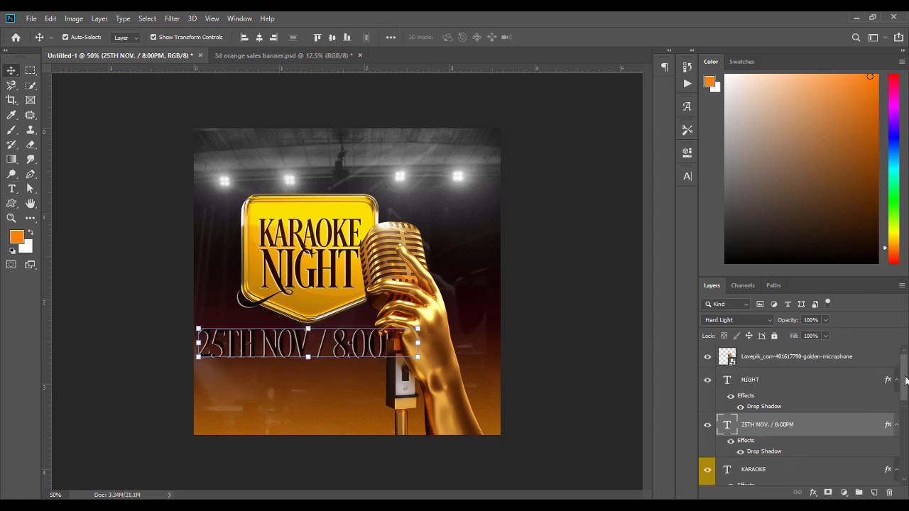
pyautogui.moveTo(799, 430); pyautogui.dragTo(791, 376)
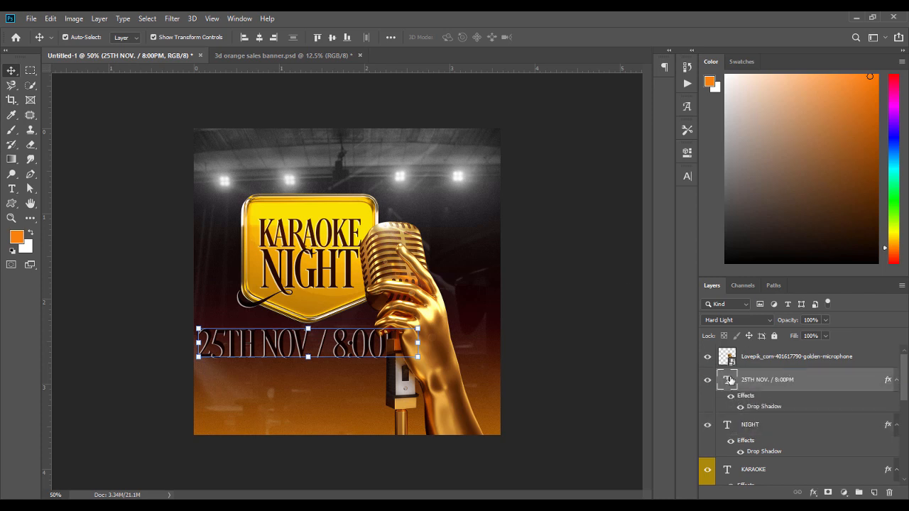
# Change the colour of the date line text to white.
pyautogui.doubleClick(726, 380)
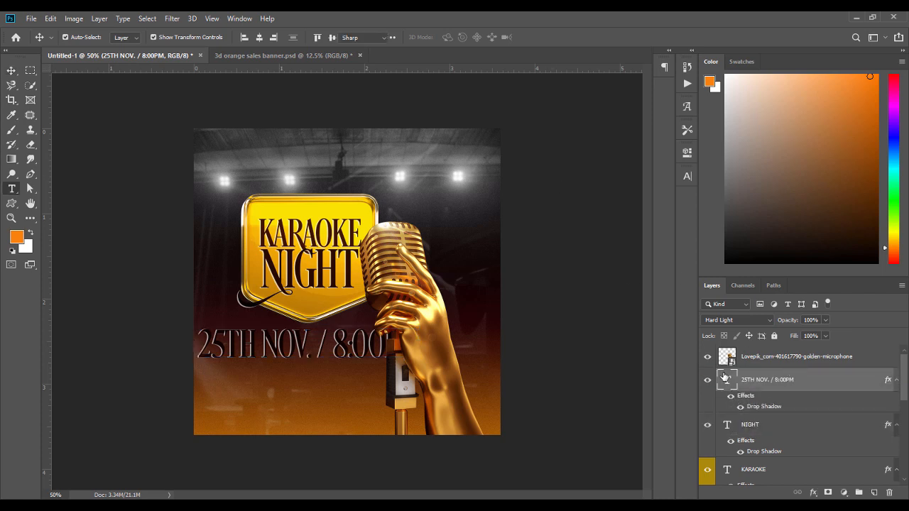
pyautogui.click(449, 41)
pyautogui.moveTo(560, 241); pyautogui.dragTo(519, 166)
pyautogui.press('Return')
# Make the date line's drop shadow black (000000) and turn off Use Global Light so its angle is 90°.
pyautogui.doubleClick(764, 406)
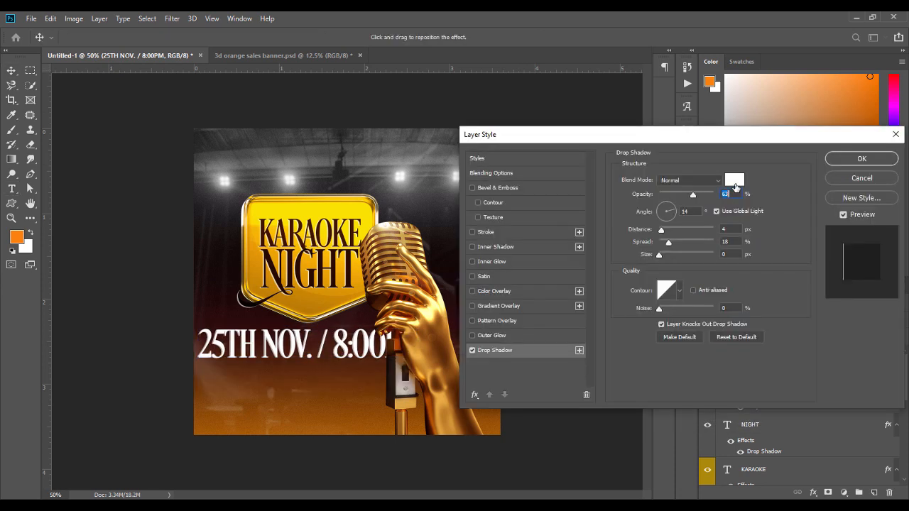
pyautogui.click(735, 183)
pyautogui.write('000000')
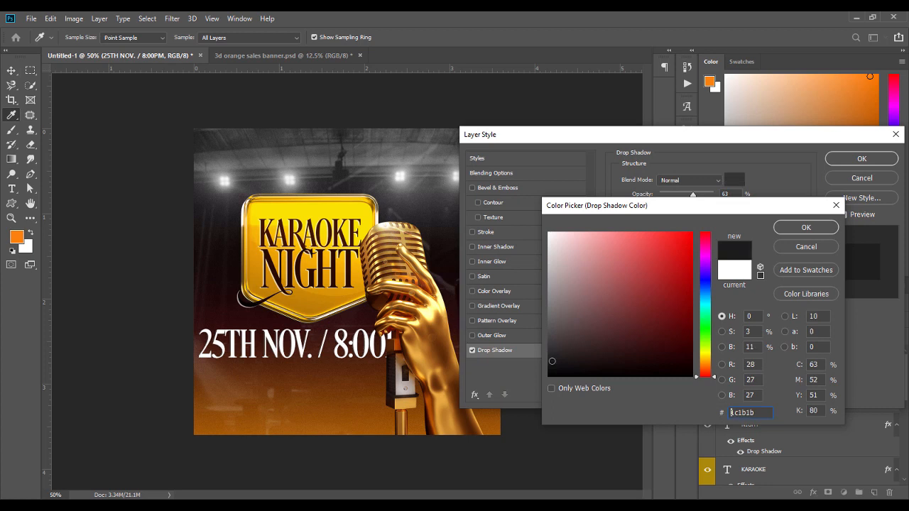
pyautogui.click(790, 231)
pyautogui.click(717, 212)
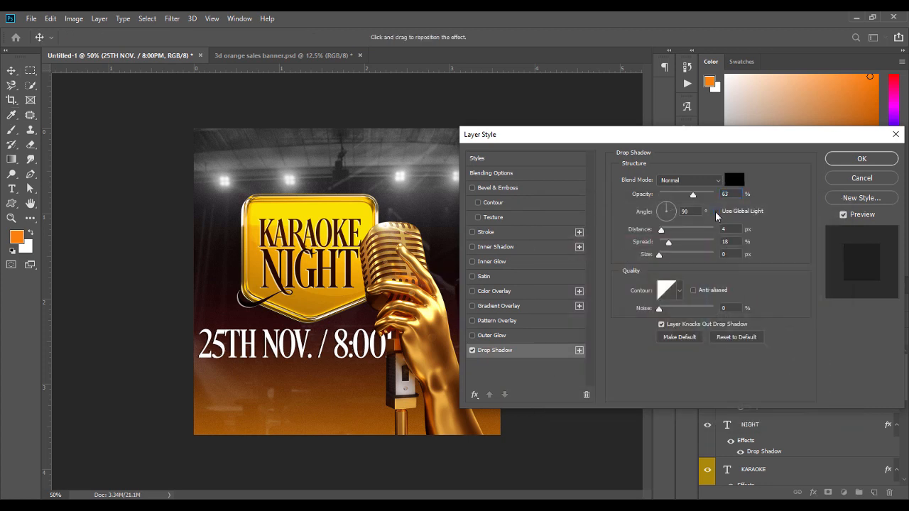
pyautogui.click(849, 161)
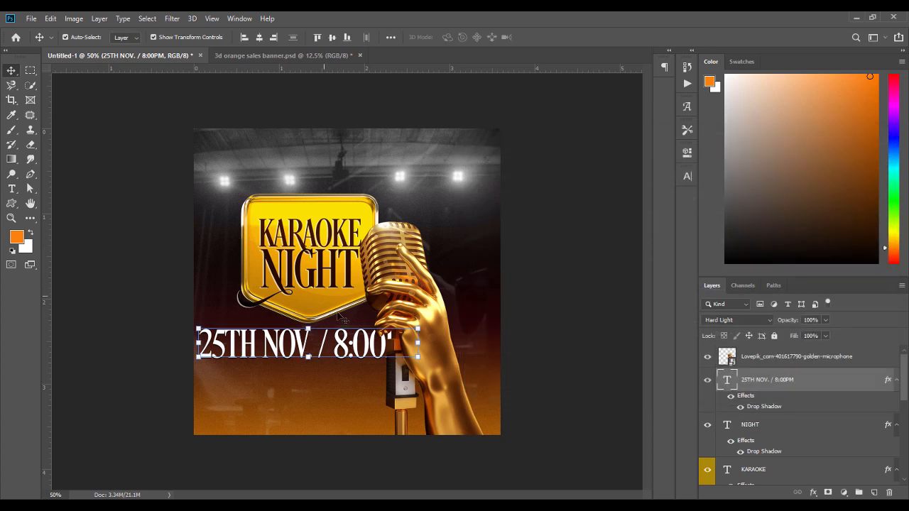
# Set the character tracking of the date line text to 0.
pyautogui.doubleClick(329, 344)
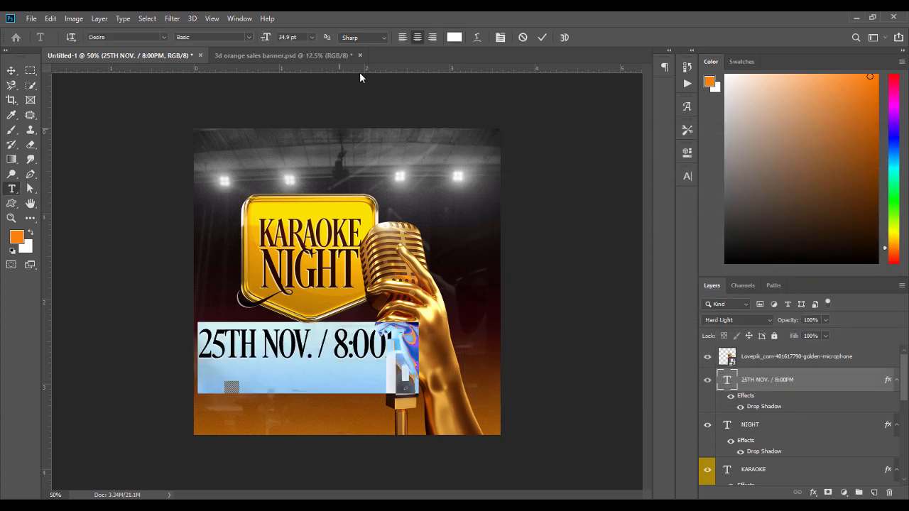
pyautogui.click(688, 176)
pyautogui.click(667, 216)
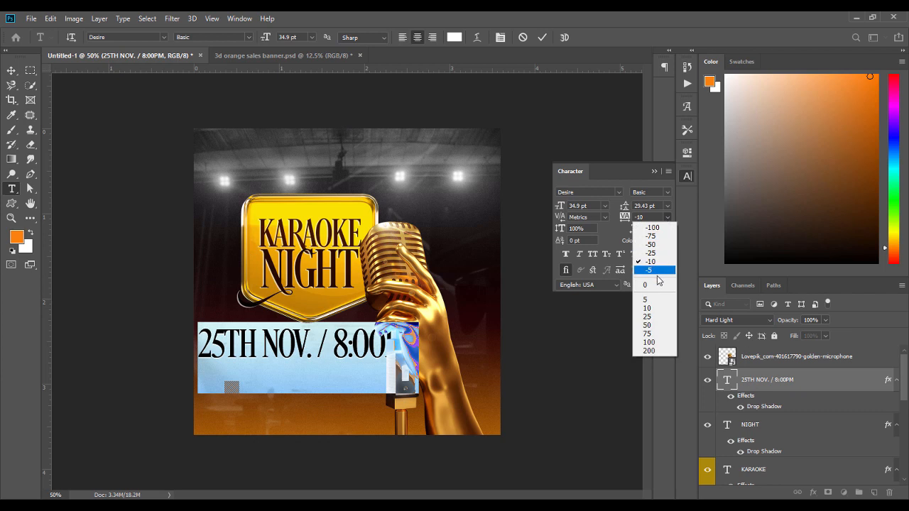
pyautogui.click(657, 285)
# Reduce the font size of the date line to 11.9 pt.
pyautogui.click(591, 205)
pyautogui.press('Down')
pyautogui.press('Down')
pyautogui.press('Down')
pyautogui.press('Down')
pyautogui.press('Down')
pyautogui.press('Down')
pyautogui.press('Down')
pyautogui.press('Down')
pyautogui.press('Down')
pyautogui.press('Down')
pyautogui.press('Down')
pyautogui.press('Down')
pyautogui.press('Down')
pyautogui.press('Down')
pyautogui.press('Down')
pyautogui.press('Down')
pyautogui.press('Down')
pyautogui.press('Down')
pyautogui.press('Down')
pyautogui.press('Down')
pyautogui.press('Down')
pyautogui.press('Down')
pyautogui.press('Down')
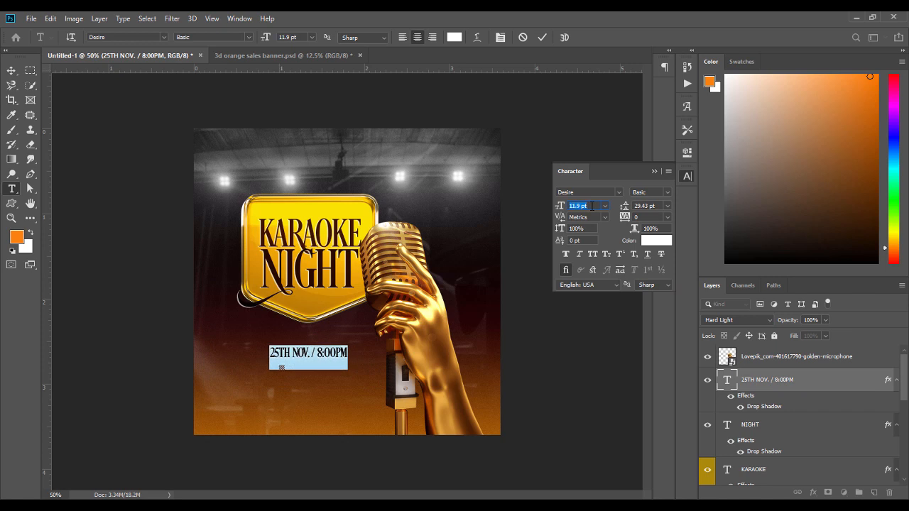
pyautogui.click(651, 170)
pyautogui.click(11, 71)
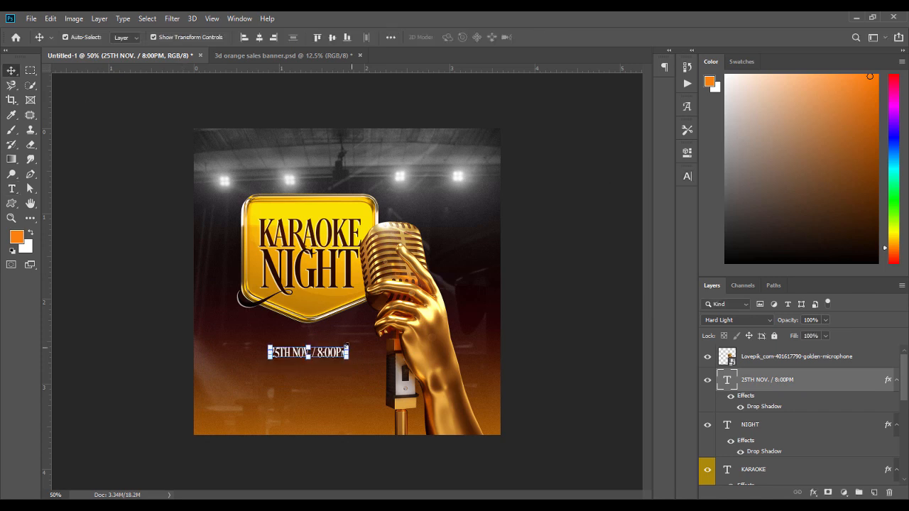
# Move the date line into the yellow badge just below NIGHT and scale it down to about 70%.
pyautogui.moveTo(334, 353); pyautogui.dragTo(342, 302)
pyautogui.hotkey('ctrl', 't')
pyautogui.press('Return')
# Nudge the KARAOKE and NIGHT text layers up together to make room for the date line.
pyautogui.click(329, 273)
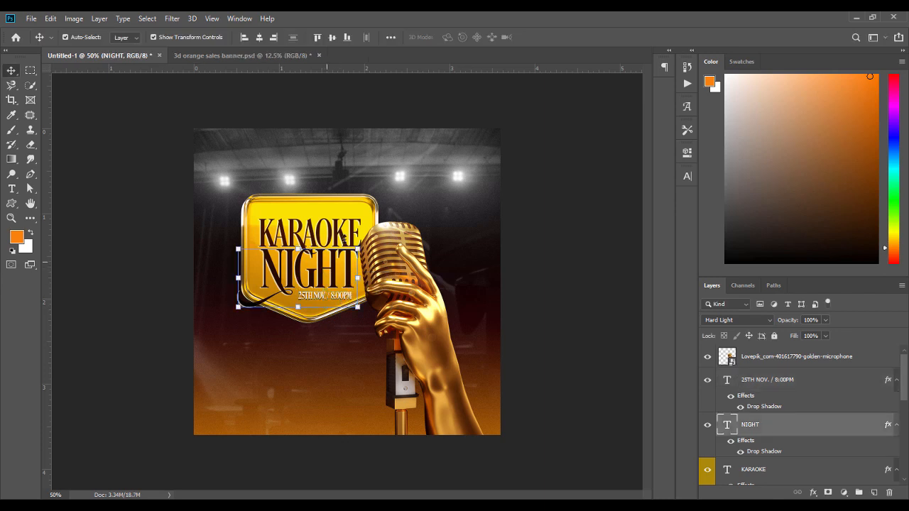
pyautogui.keyDown('shift'); pyautogui.click(348, 234); pyautogui.keyUp('shift')
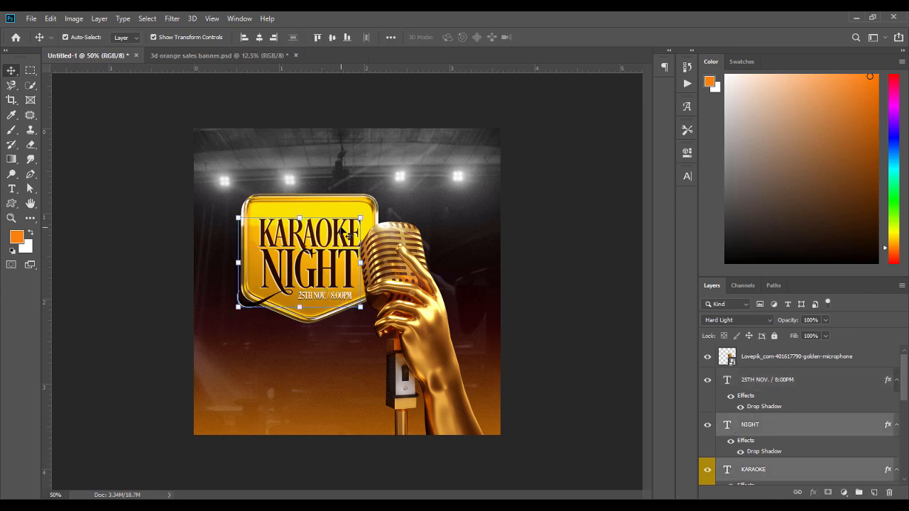
pyautogui.hotkey('shift', 'Up')
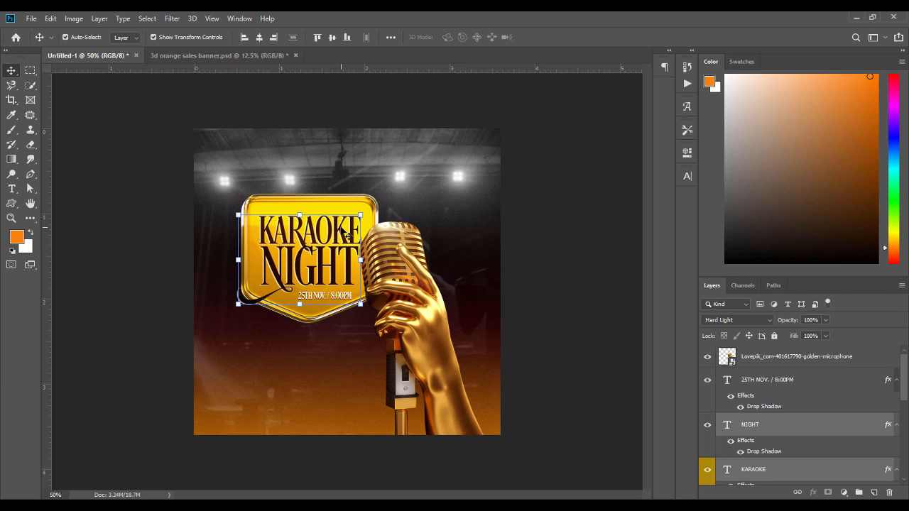
pyautogui.click(135, 293)
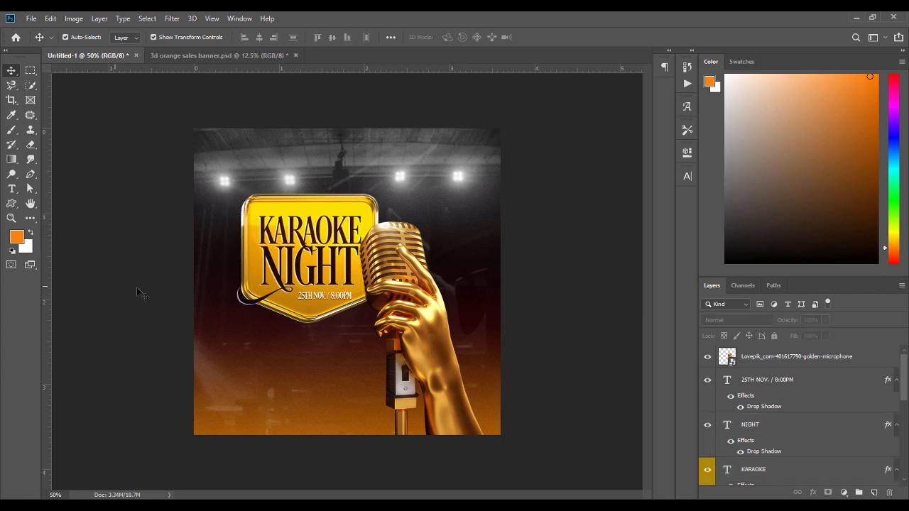
# Set the distance of the date line's drop shadow to 2 px.
pyautogui.click(348, 301)
pyautogui.press('space')
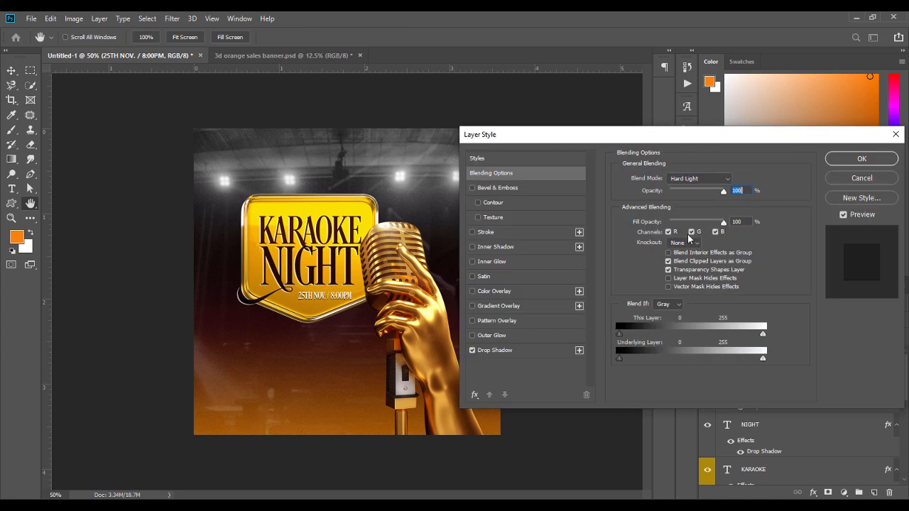
pyautogui.click(495, 353)
pyautogui.click(733, 229)
pyautogui.press('BackSpace')
pyautogui.write('2')
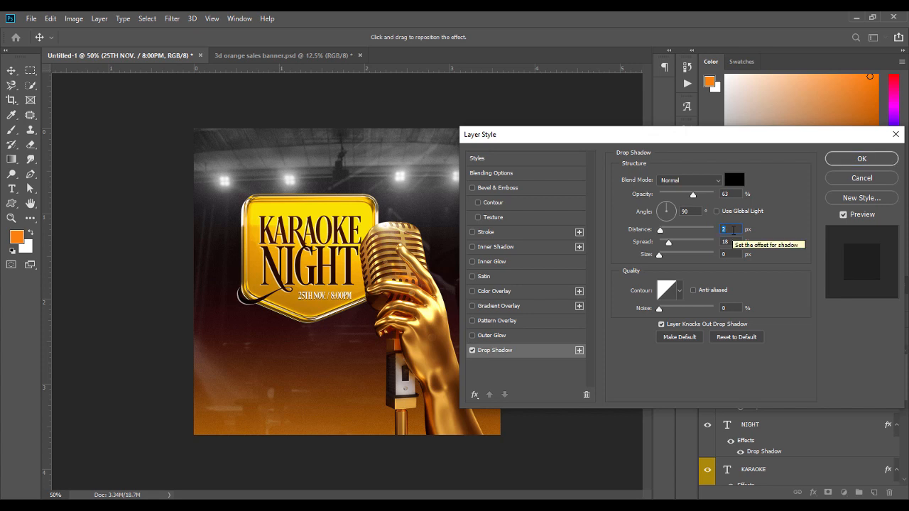
pyautogui.click(864, 158)
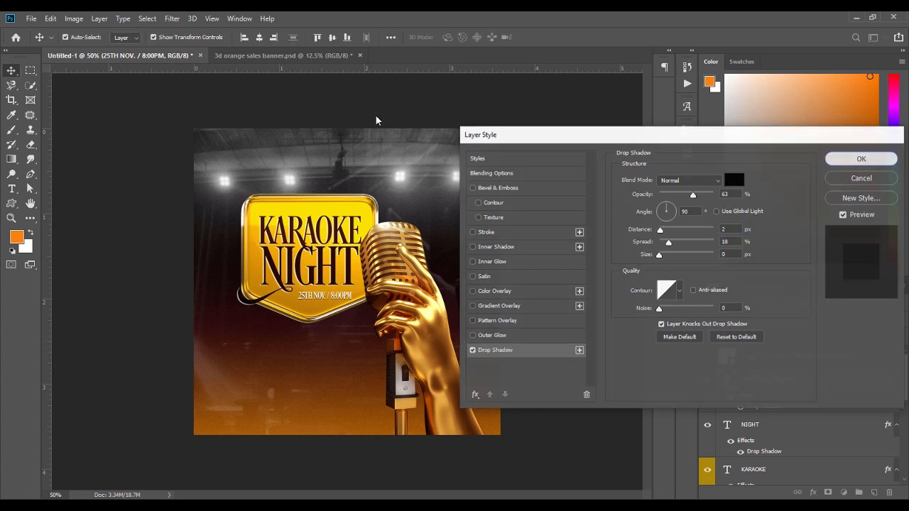
pyautogui.click(120, 201)
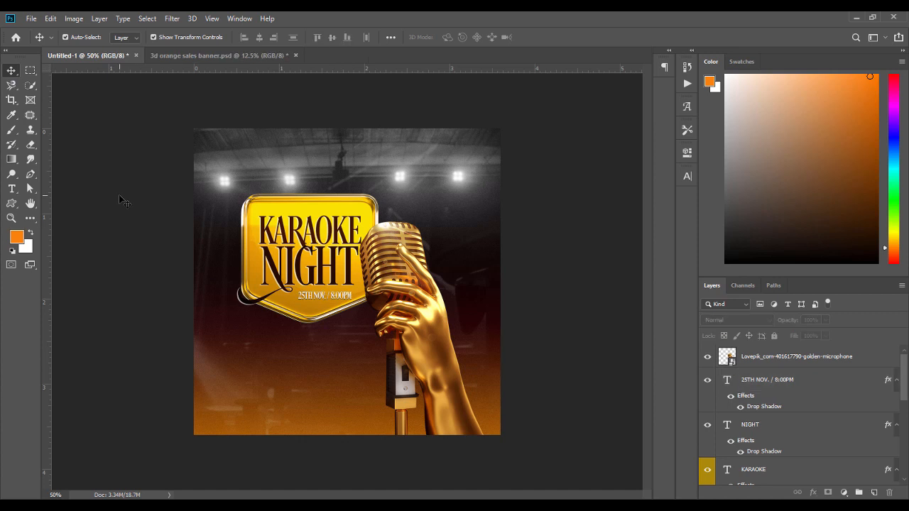
# Fine-tune the position of the date line slightly upward inside the badge.
pyautogui.hotkey('ctrl', '+')
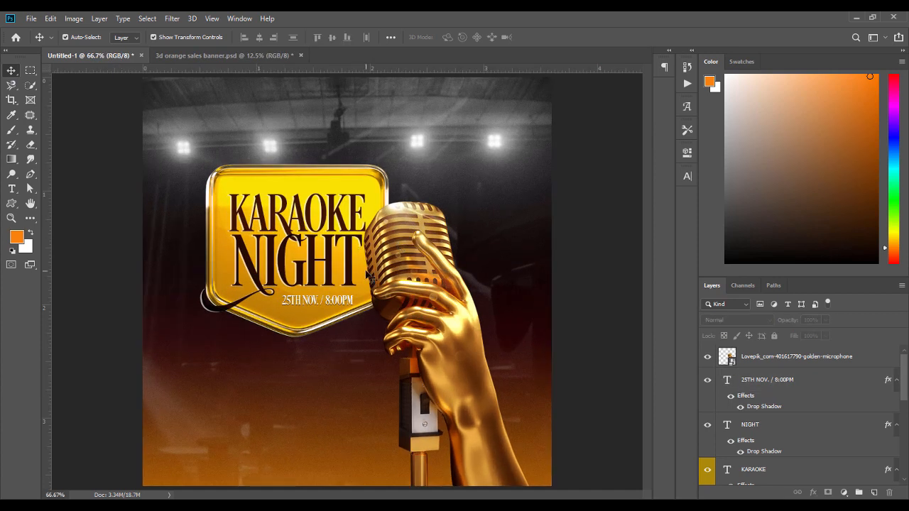
pyautogui.click(368, 277)
pyautogui.click(328, 303)
pyautogui.moveTo(328, 302); pyautogui.dragTo(329, 301)
# Adjust the saturation of the Yellows range in the Hue/Saturation 2 adjustment layer clipped to the badge.
pyautogui.moveTo(904, 392); pyautogui.dragTo(902, 424)
pyautogui.click(738, 414)
pyautogui.doubleClick(739, 415)
pyautogui.click(568, 201)
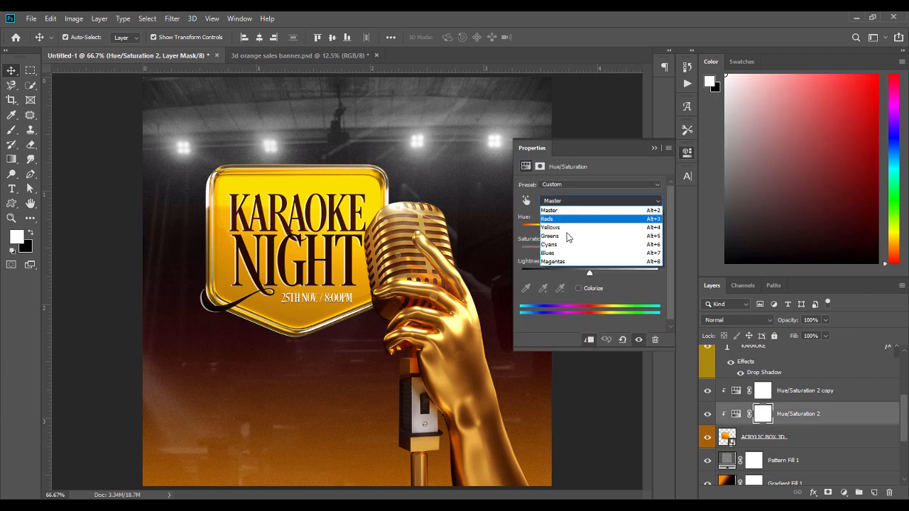
pyautogui.click(566, 232)
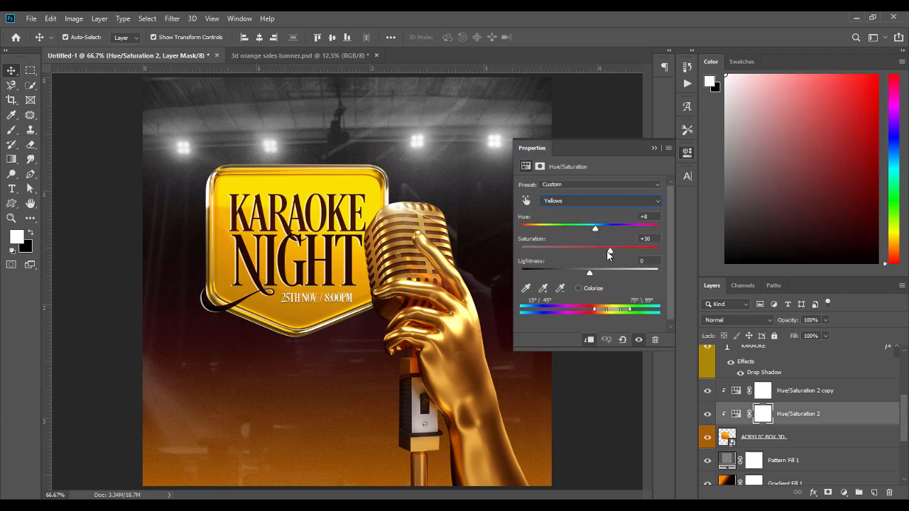
pyautogui.moveTo(590, 253); pyautogui.dragTo(621, 250)
pyautogui.click(654, 147)
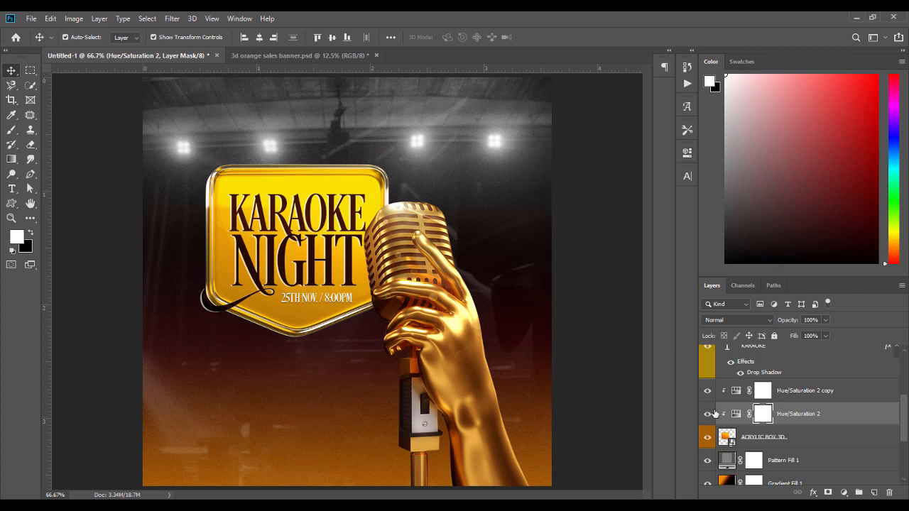
# Compare the badge without the Hue/Saturation 2 copy adjustment, and set that layer's Reds 2 saturation to +9.
pyautogui.click(708, 393)
pyautogui.click(707, 391)
pyautogui.doubleClick(736, 391)
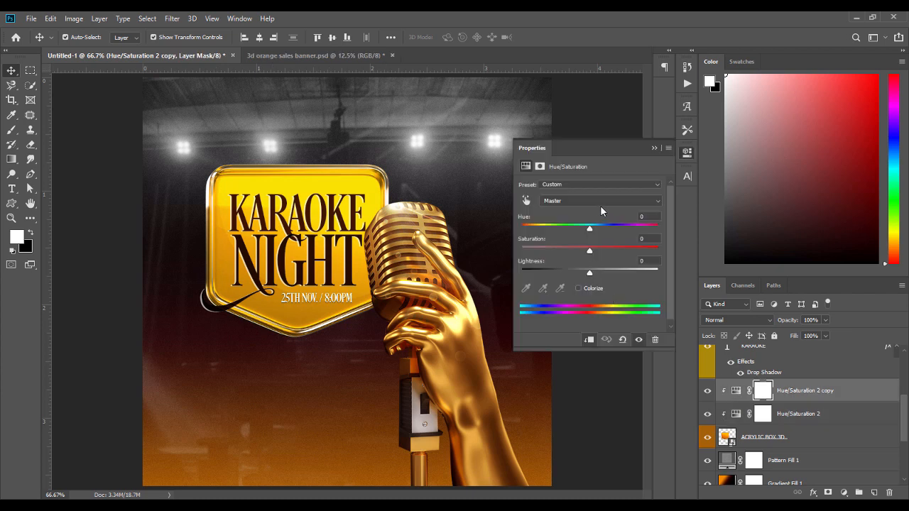
pyautogui.click(600, 205)
pyautogui.click(587, 226)
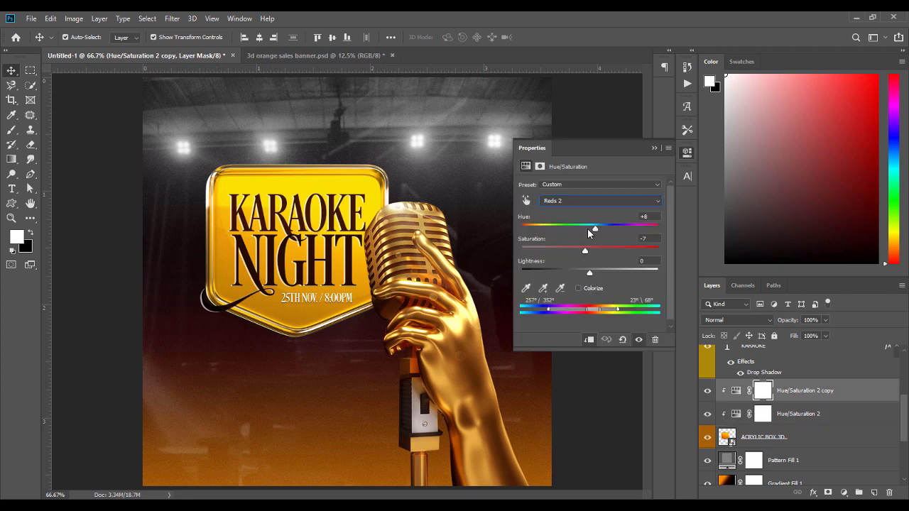
pyautogui.moveTo(584, 254)
pyautogui.mouseDown()
pyautogui.moveTo(571, 253)
pyautogui.moveTo(607, 248)
pyautogui.moveTo(596, 248)
pyautogui.mouseUp()
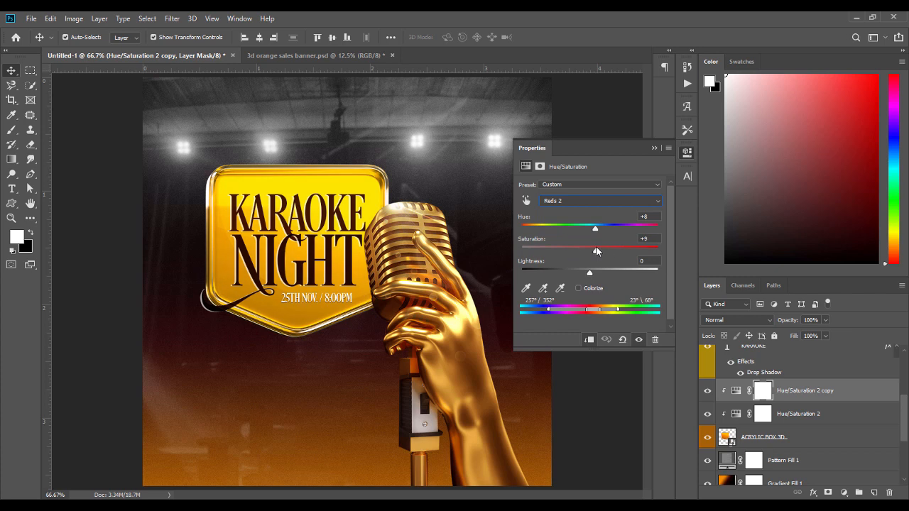
pyautogui.click(653, 148)
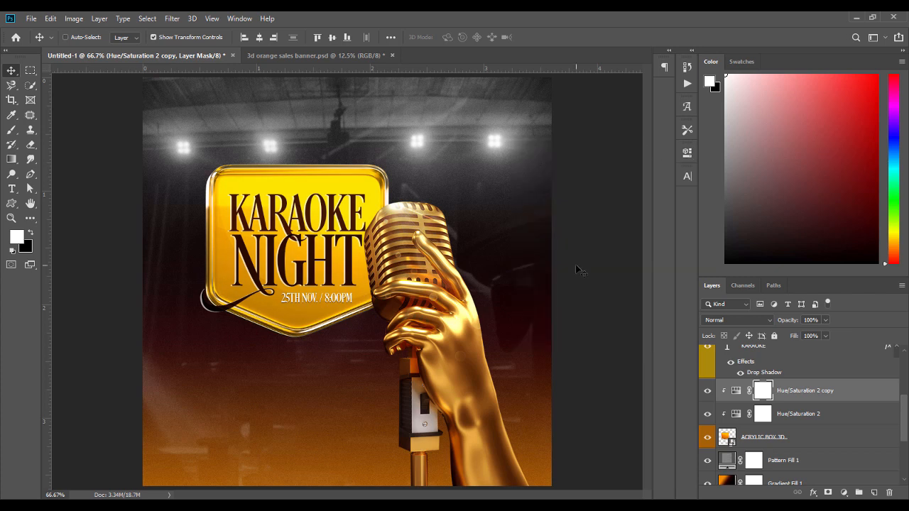
# Add a new white text line reading "- PRESENTS -" at the top of the flyer above the badge.
pyautogui.hotkey('ctrl', '-')
pyautogui.click(576, 267)
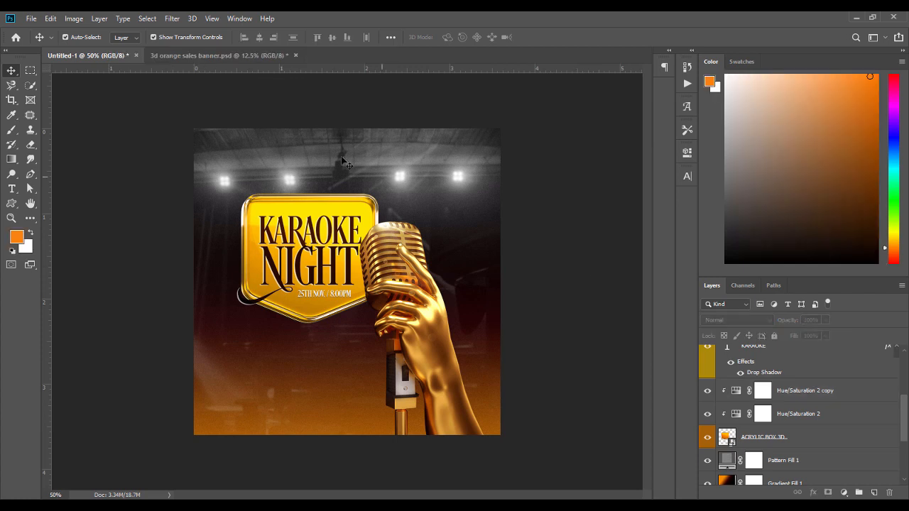
pyautogui.click(12, 188)
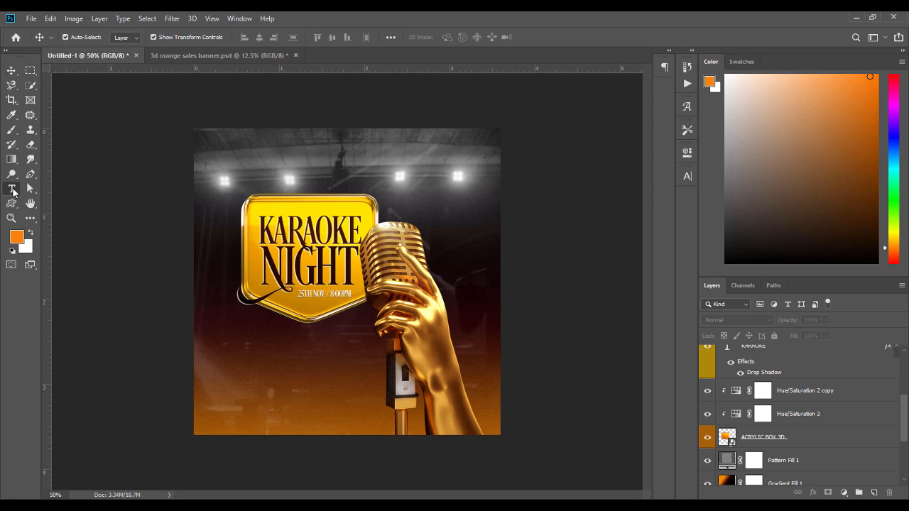
pyautogui.click(325, 159)
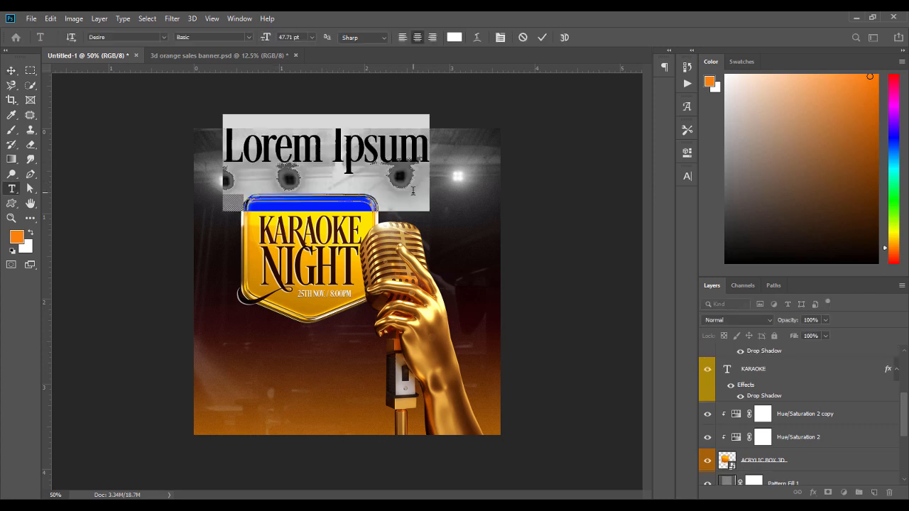
pyautogui.press('BackSpace')
pyautogui.write('- pr')
pyautogui.press('BackSpace')
pyautogui.press('BackSpace')
pyautogui.press('BackSpace')
pyautogui.press('BackSpace')
pyautogui.write('- PR')
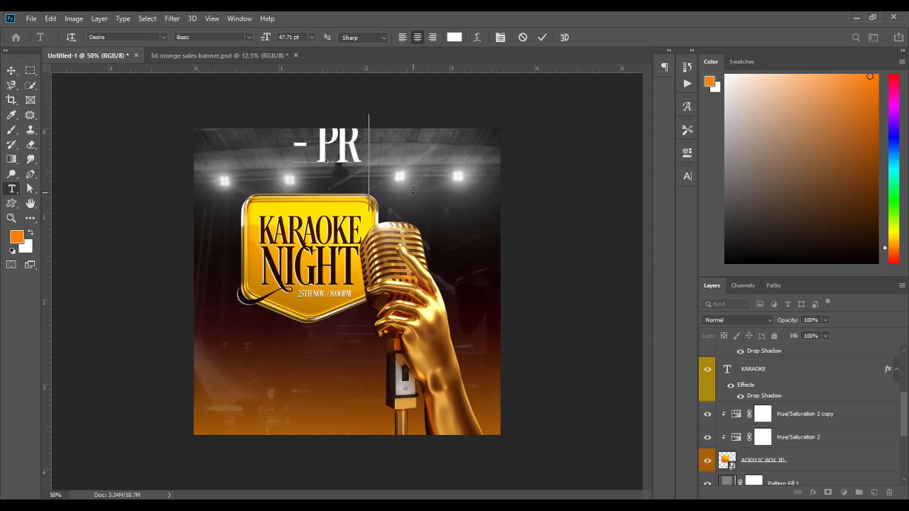
pyautogui.write('ESENTS')
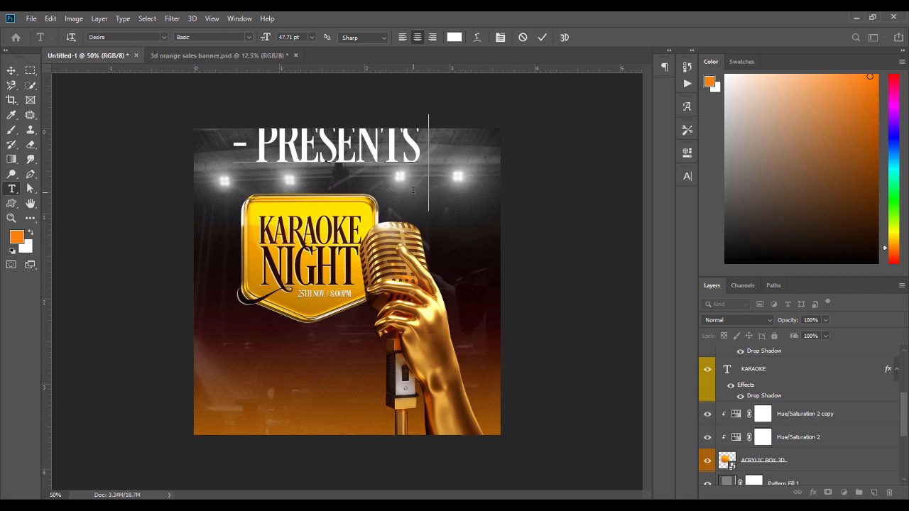
pyautogui.press('BackSpace')
pyautogui.write('-')
pyautogui.press('Left')
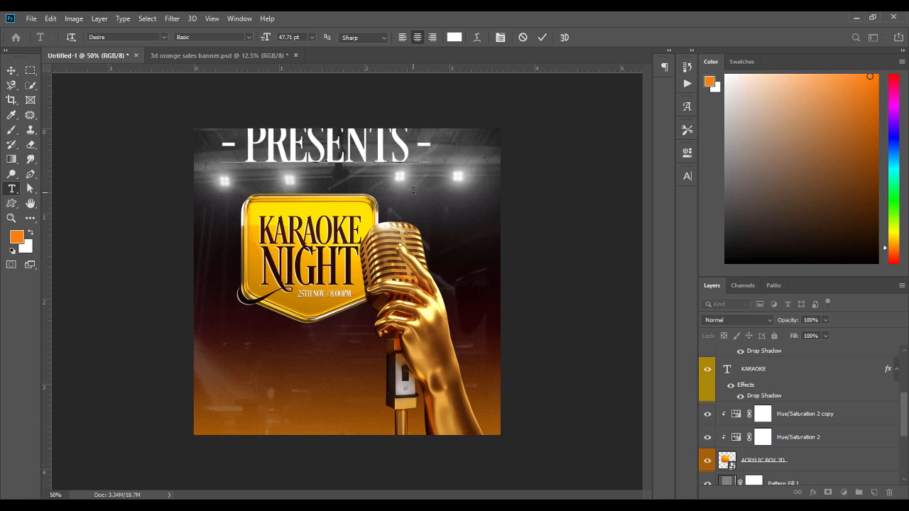
# Set the "- PRESENTS -" text to Nexa Bold Regular at 2.71 pt.
pyautogui.hotkey('ctrl', 'a')
pyautogui.click(146, 38)
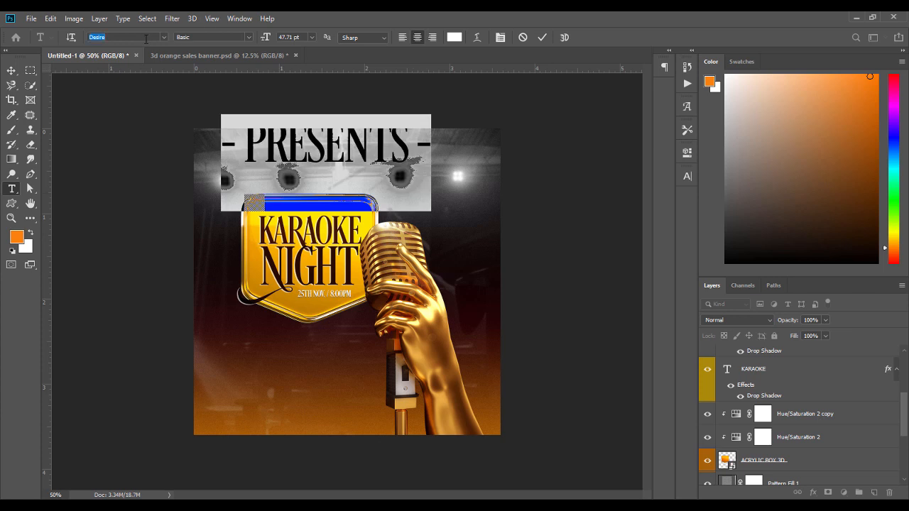
pyautogui.write('NEX')
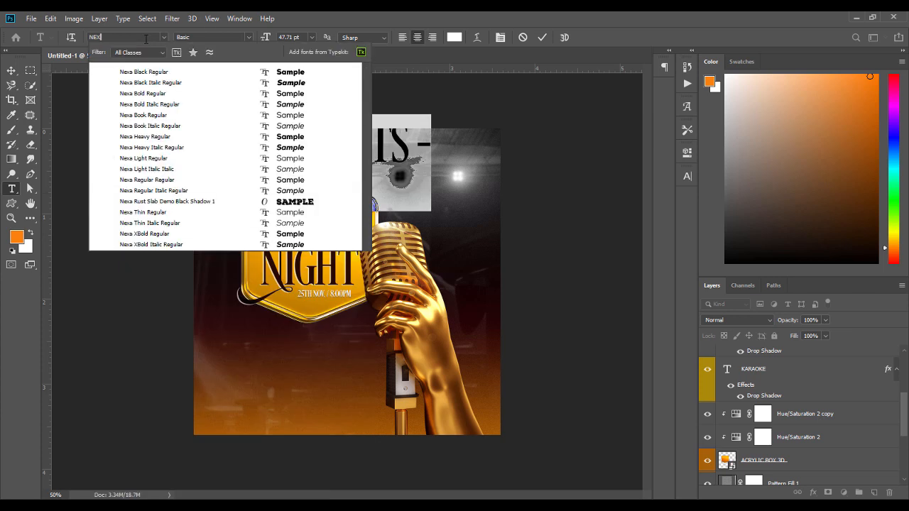
pyautogui.click(299, 96)
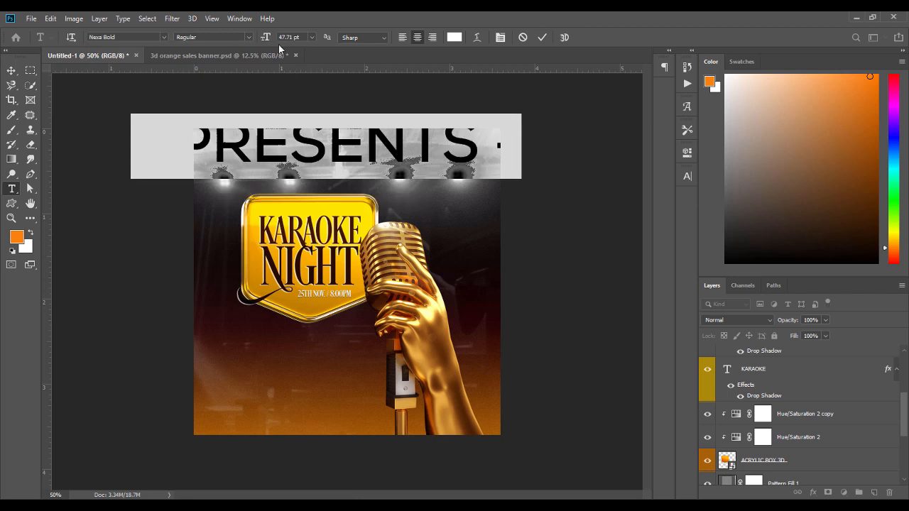
pyautogui.moveTo(264, 42); pyautogui.dragTo(238, 44)
pyautogui.click(12, 70)
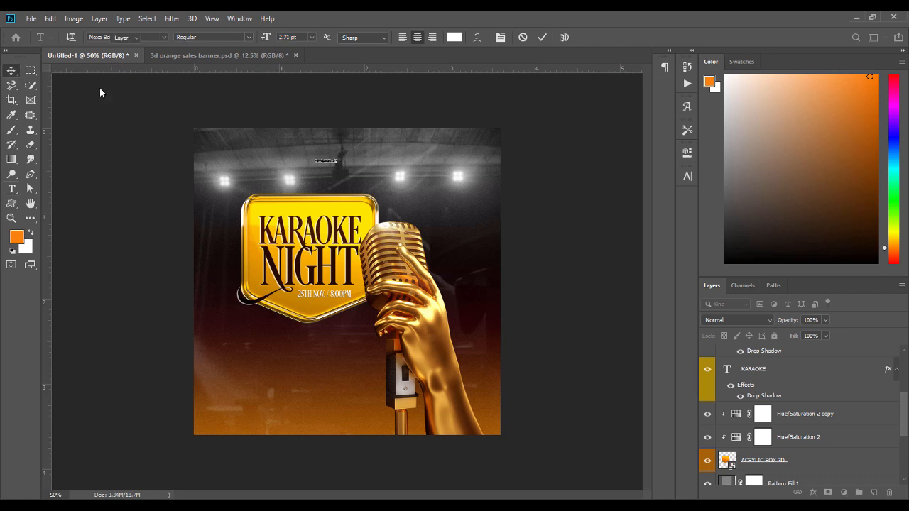
# Scale the "- PRESENTS -" line to 243.40% and place it inside the badge just above KARAOKE.
pyautogui.click(336, 150)
pyautogui.moveTo(325, 161); pyautogui.dragTo(322, 210)
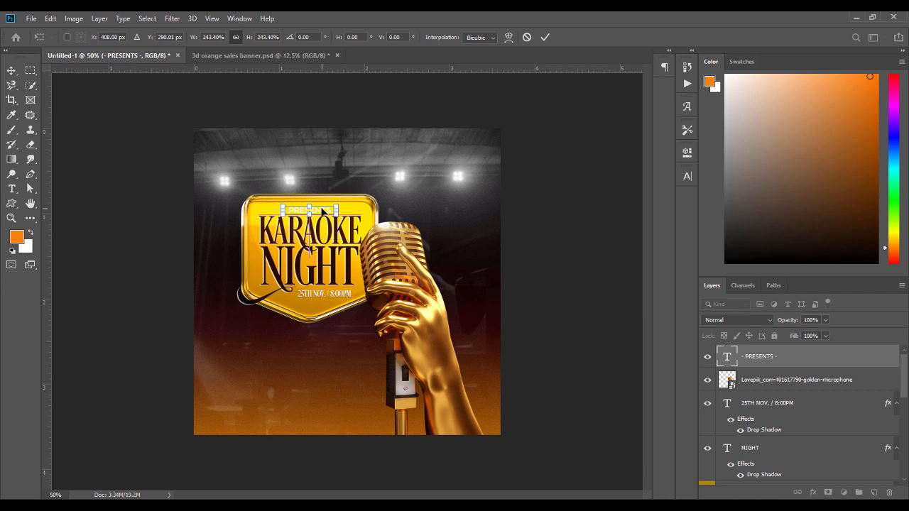
pyautogui.press('Return')
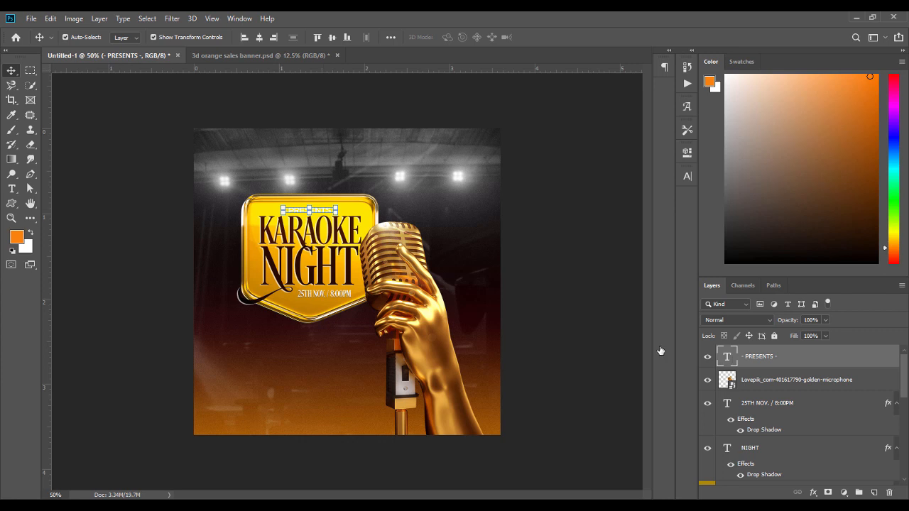
# Set the tracking of the "- PRESENTS -" text to 220 and its font to Nexa Heavy Regular.
pyautogui.keyDown('ctrl'); pyautogui.click(727, 359); pyautogui.keyUp('ctrl')
pyautogui.doubleClick(726, 359)
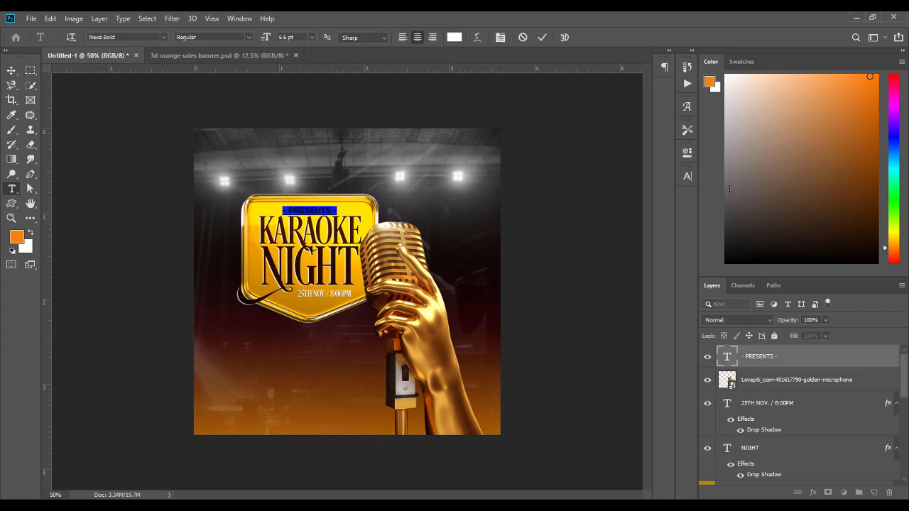
pyautogui.click(686, 176)
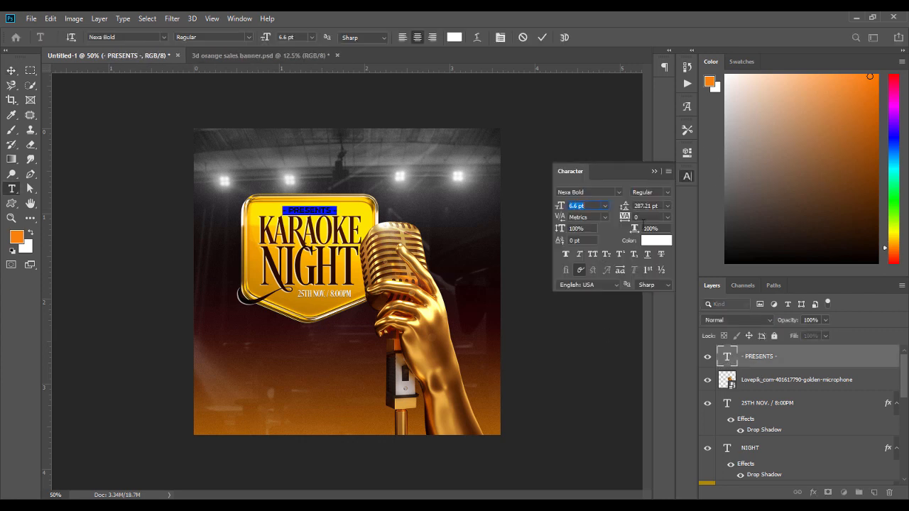
pyautogui.moveTo(623, 221); pyautogui.dragTo(639, 221)
pyautogui.click(608, 192)
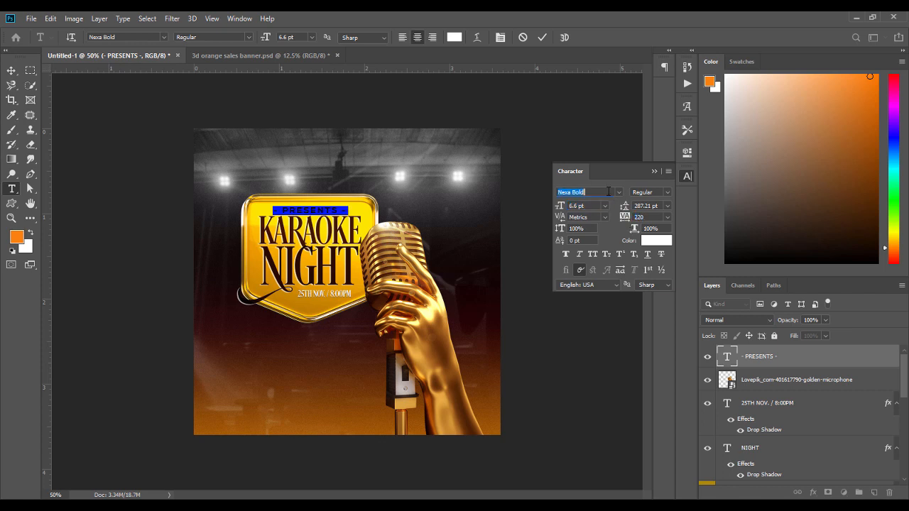
pyautogui.write('NEX')
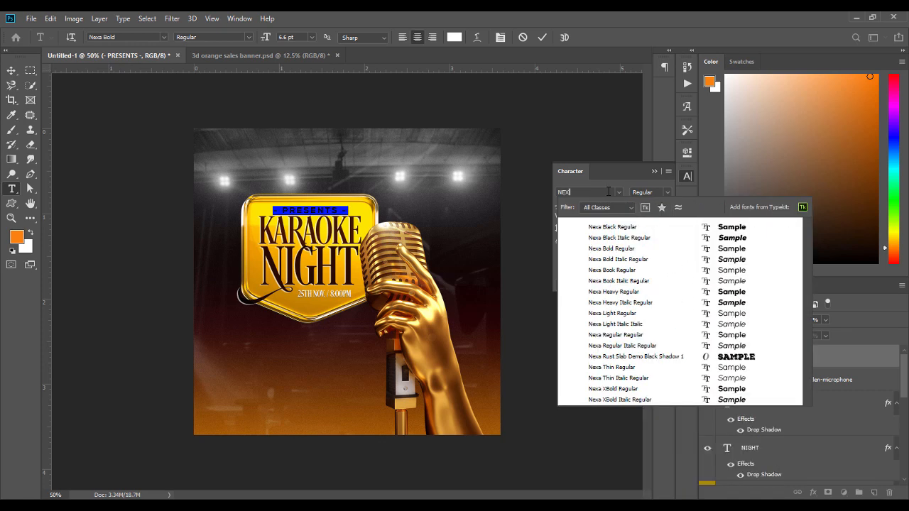
pyautogui.click(739, 292)
# Change the colour of the "- PRESENTS -" text to near-black 070707.
pyautogui.click(654, 245)
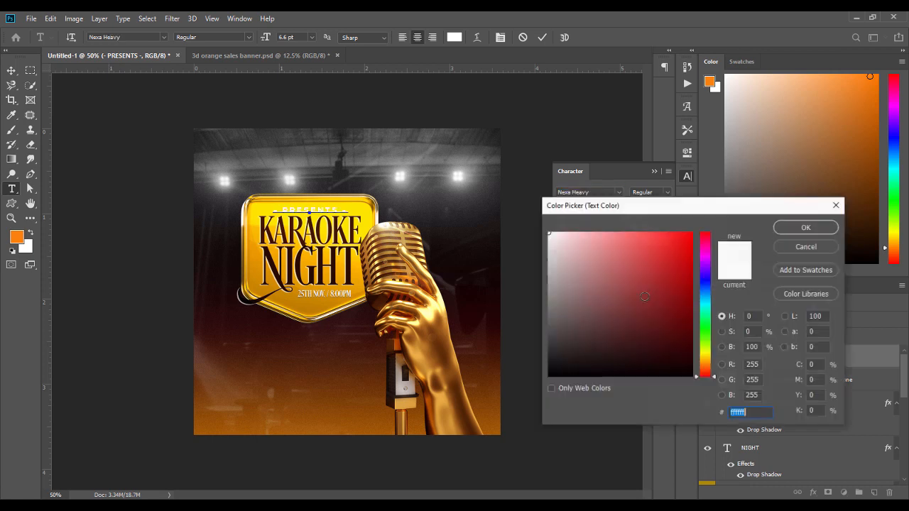
pyautogui.moveTo(557, 377); pyautogui.dragTo(547, 372)
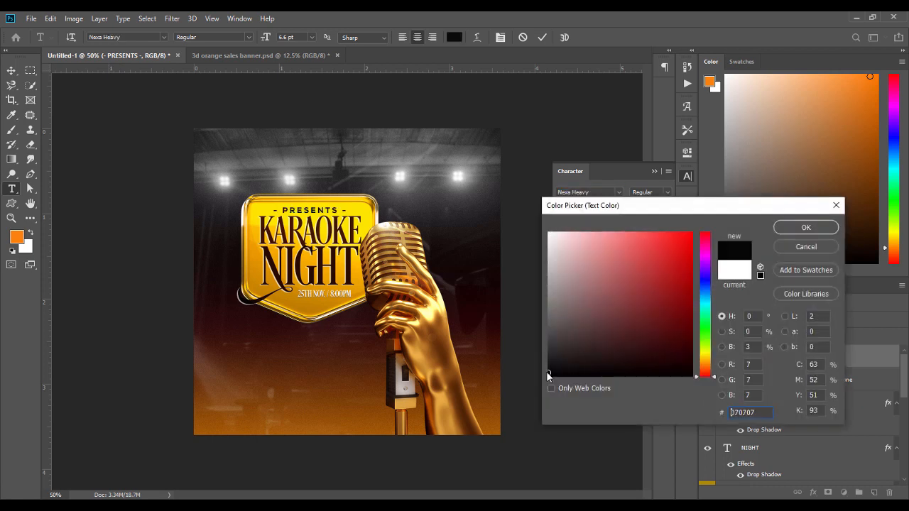
pyautogui.click(789, 228)
# Set the font size of the "- PRESENTS -" text to 6 pt.
pyautogui.press('Down')
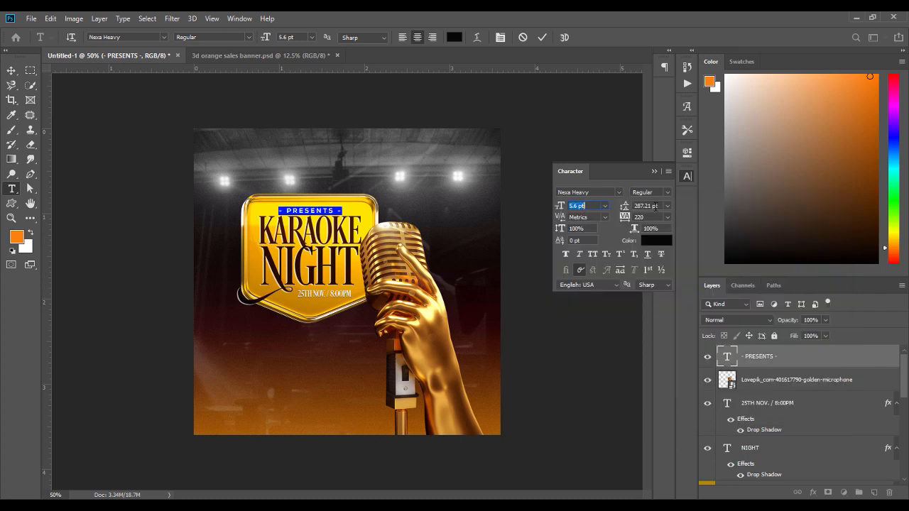
pyautogui.write('6')
pyautogui.press('Return')
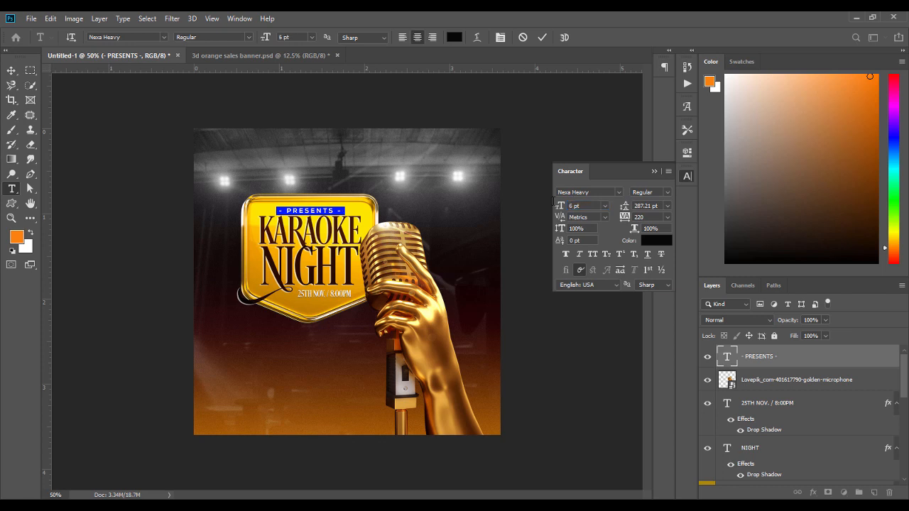
pyautogui.click(654, 171)
pyautogui.click(12, 71)
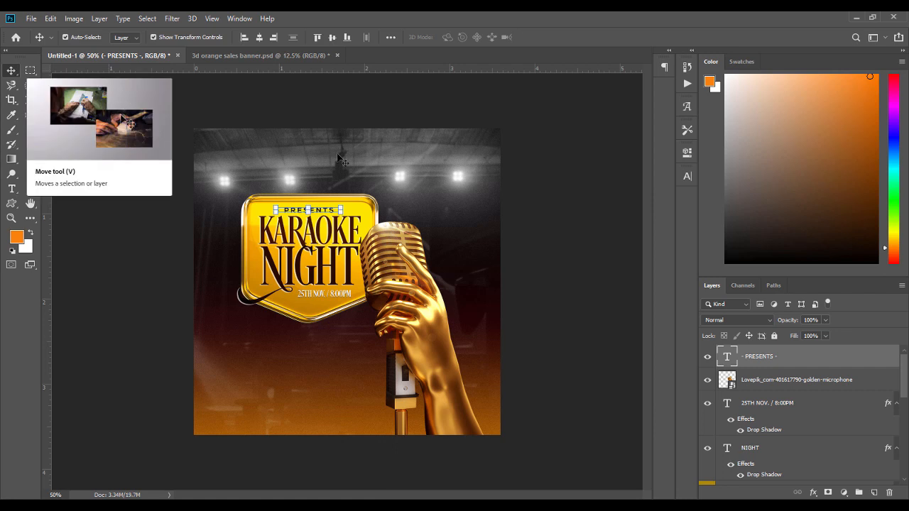
# Nudge the "- PRESENTS -" line slightly upward inside the badge and deselect it.
pyautogui.click(566, 230)
pyautogui.click(338, 213)
pyautogui.moveTo(333, 211); pyautogui.dragTo(333, 209)
pyautogui.click(631, 319)
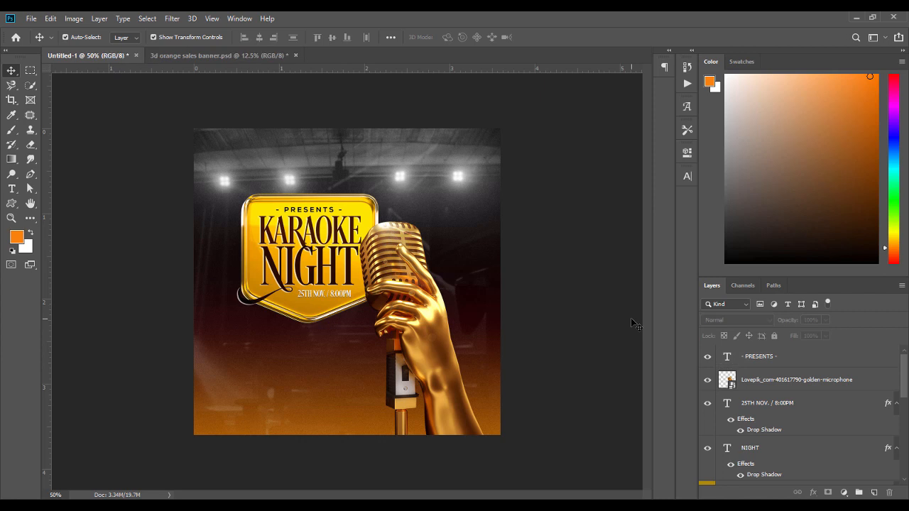
pyautogui.click(428, 284)
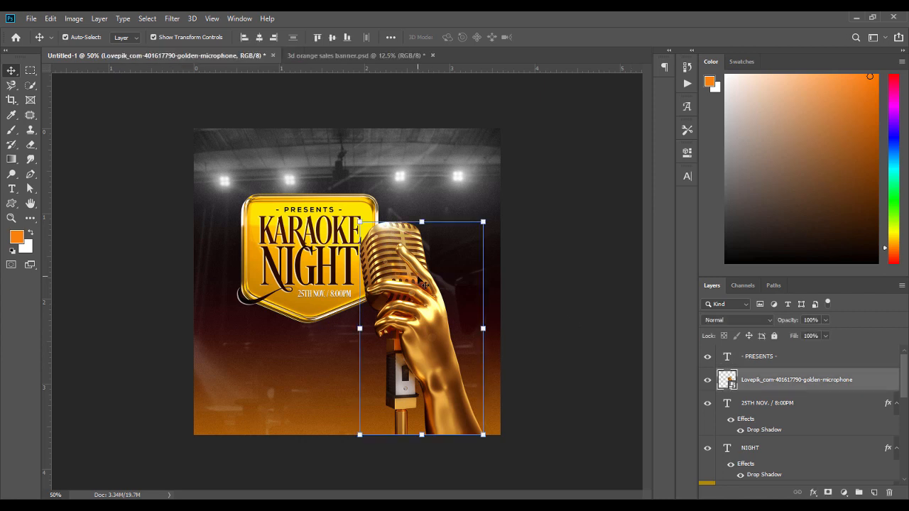
pyautogui.click(595, 262)
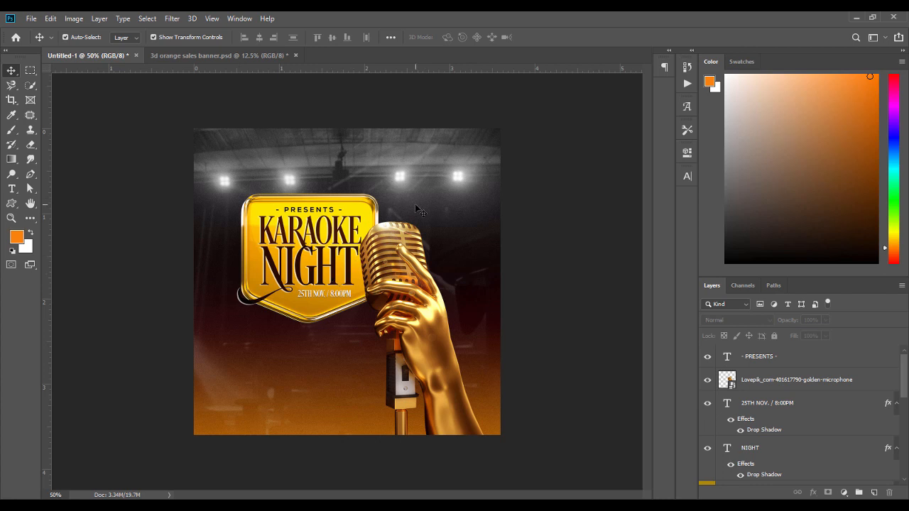
pyautogui.click(13, 189)
pyautogui.click(423, 174)
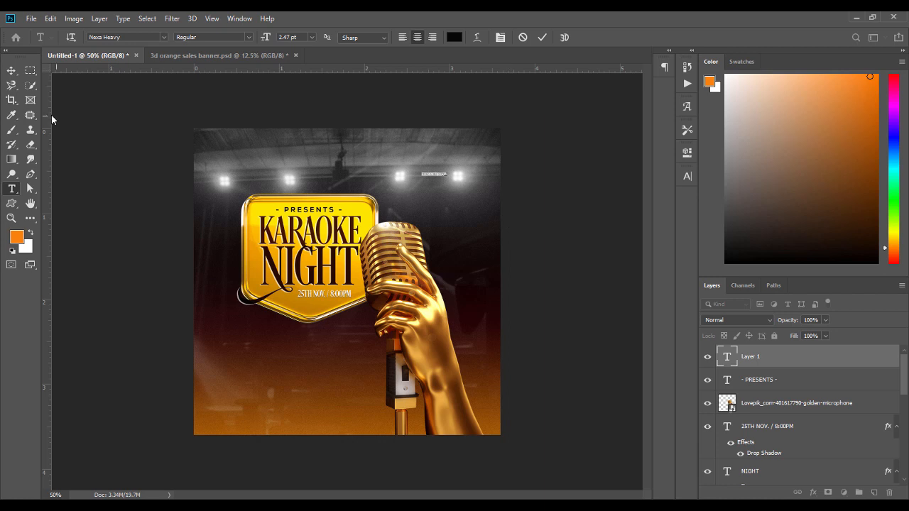
pyautogui.click(11, 71)
pyautogui.press('Delete')
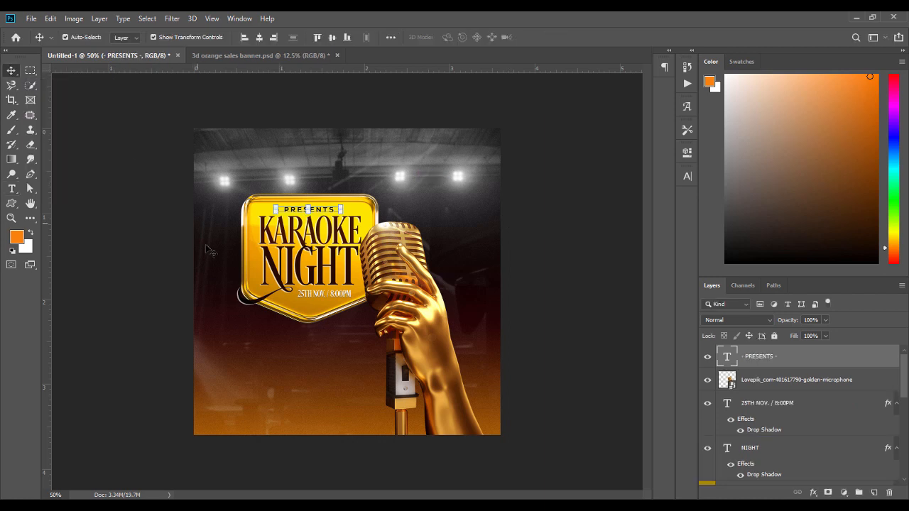
# Duplicate the date line and move the copy to the flyer's upper right, beside the stage light.
pyautogui.click(322, 292)
pyautogui.hotkey('ctrl', 'j')
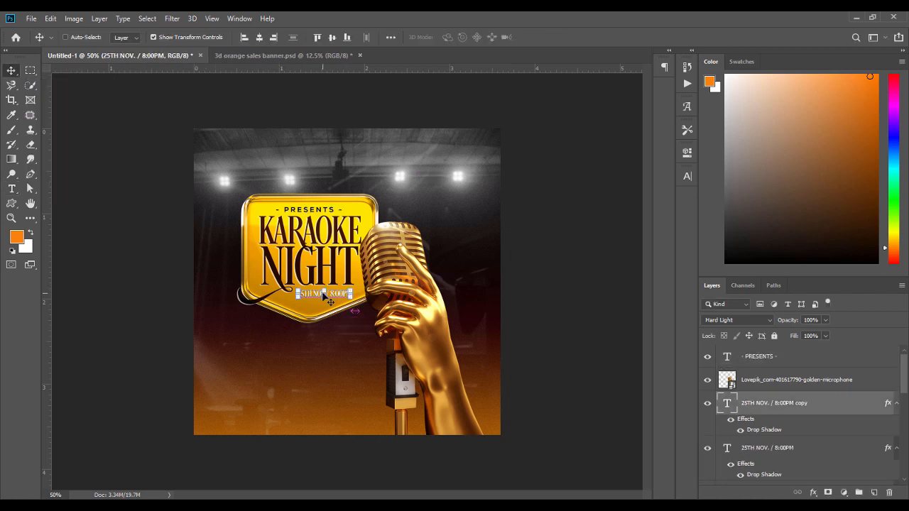
pyautogui.moveTo(335, 297); pyautogui.dragTo(458, 182)
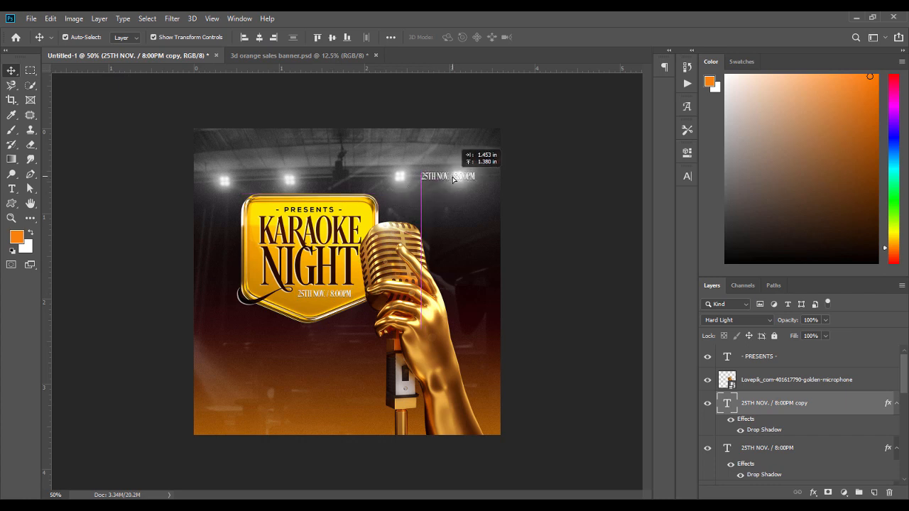
# Replace the duplicated date text with "CLUB LOFGO HERE", breaking the line before HERE.
pyautogui.press('t')
pyautogui.press('Return')
pyautogui.write('CLUB LIFE')
pyautogui.press('BackSpace')
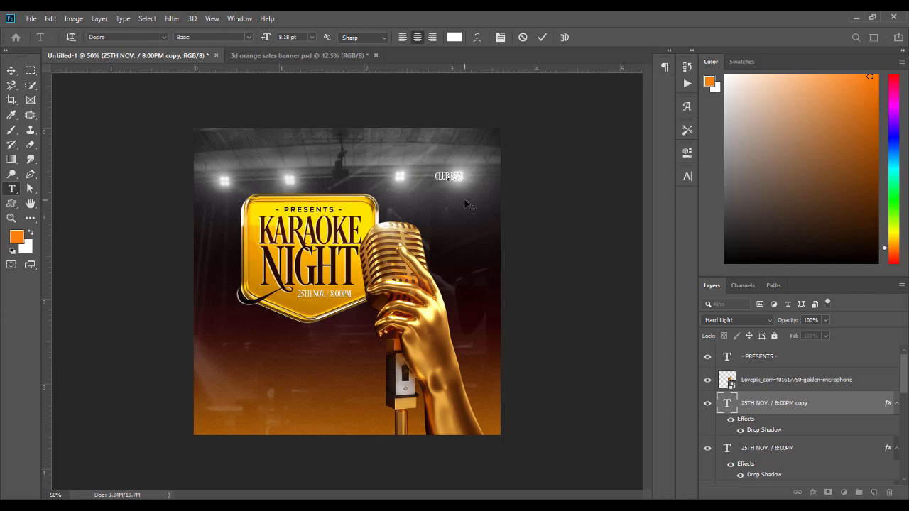
pyautogui.write('GE')
pyautogui.write(' HERE')
pyautogui.click(457, 175)
pyautogui.press('Return')
pyautogui.hotkey('ctrl', 'a')
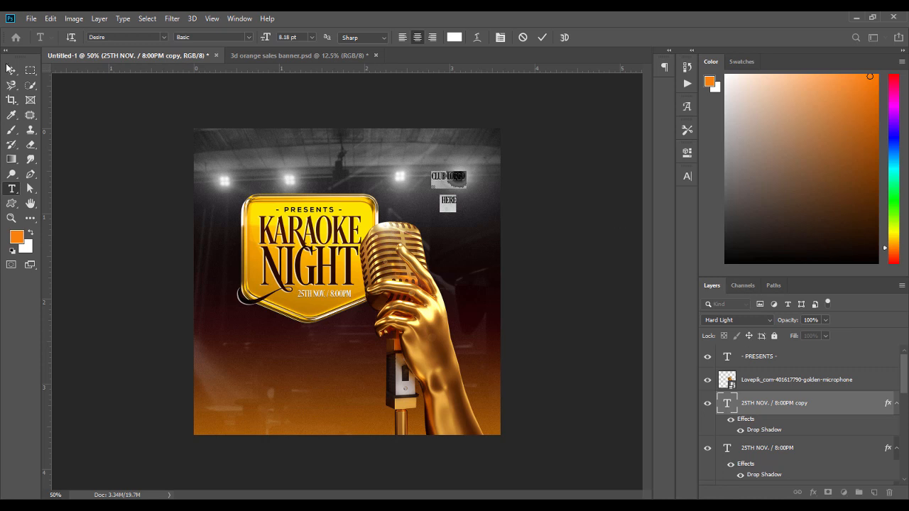
pyautogui.click(12, 70)
# Set the leading of the two-line club logo text to Auto.
pyautogui.doubleClick(449, 182)
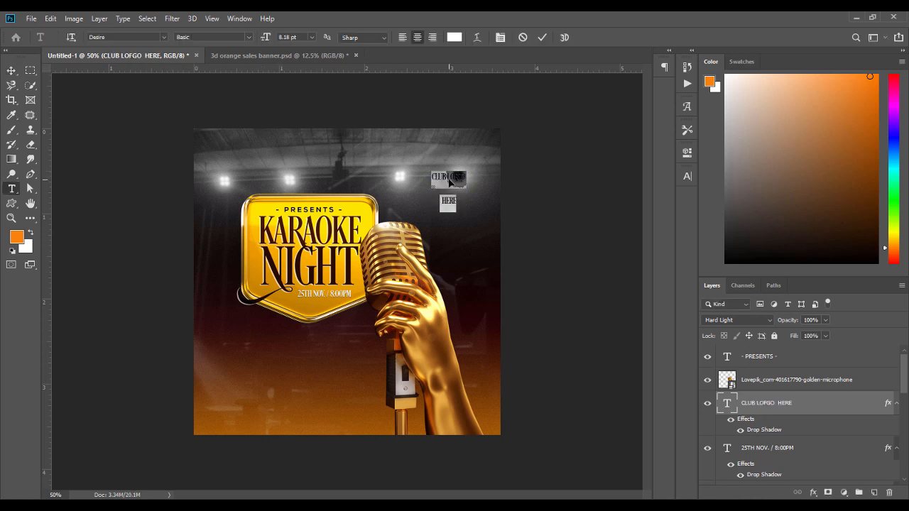
pyautogui.click(687, 177)
pyautogui.click(667, 206)
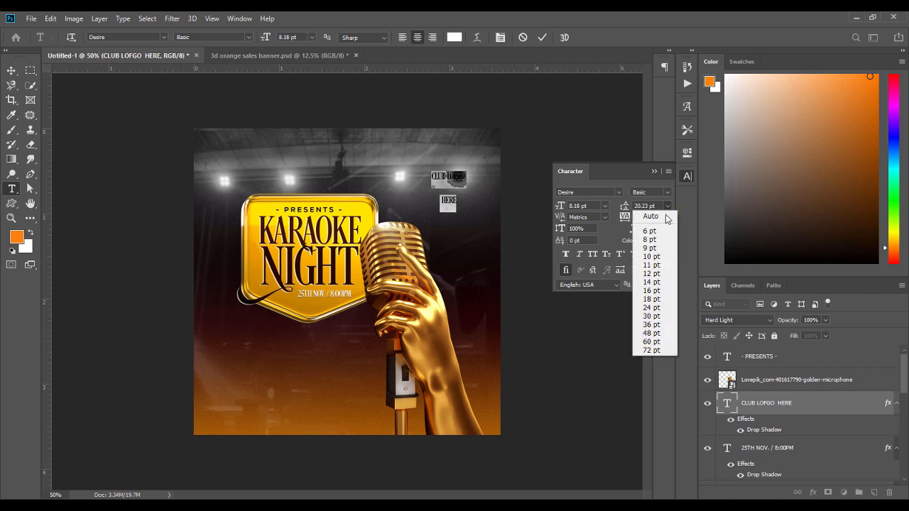
pyautogui.click(651, 216)
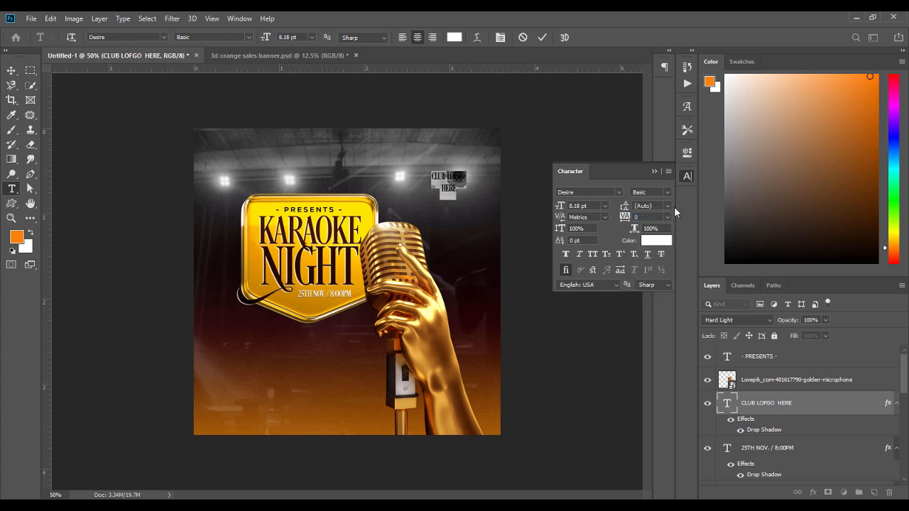
pyautogui.click(656, 172)
# Clear the layer style from the club logo text and move it between the two right-hand stage lights.
pyautogui.click(778, 407)
pyautogui.press('v')
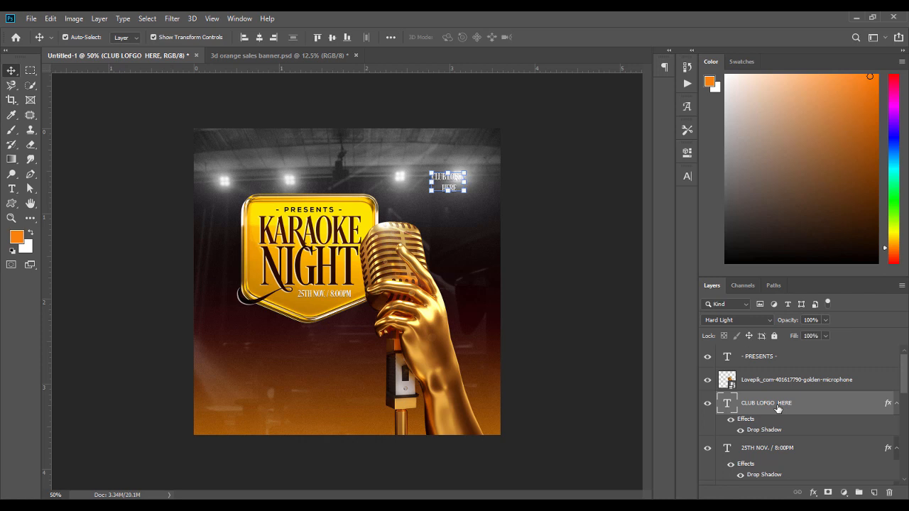
pyautogui.rightClick(778, 407)
pyautogui.click(705, 405)
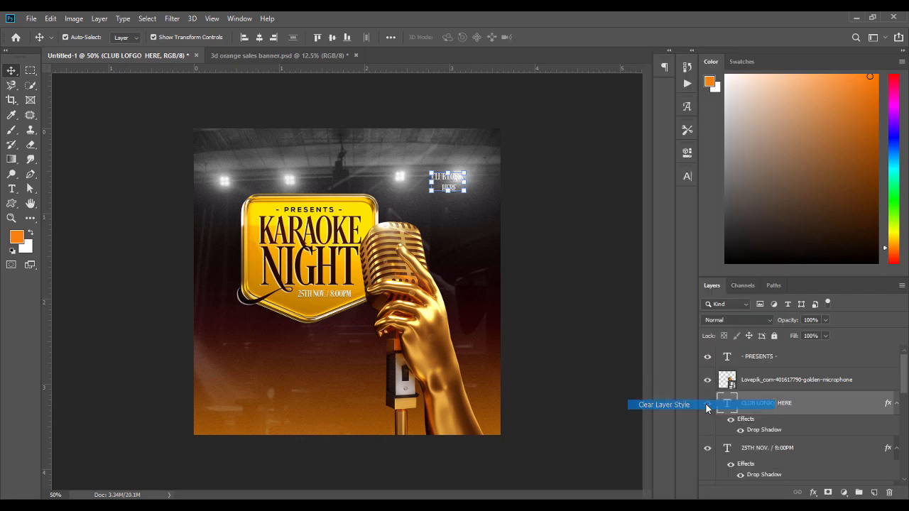
pyautogui.click(581, 246)
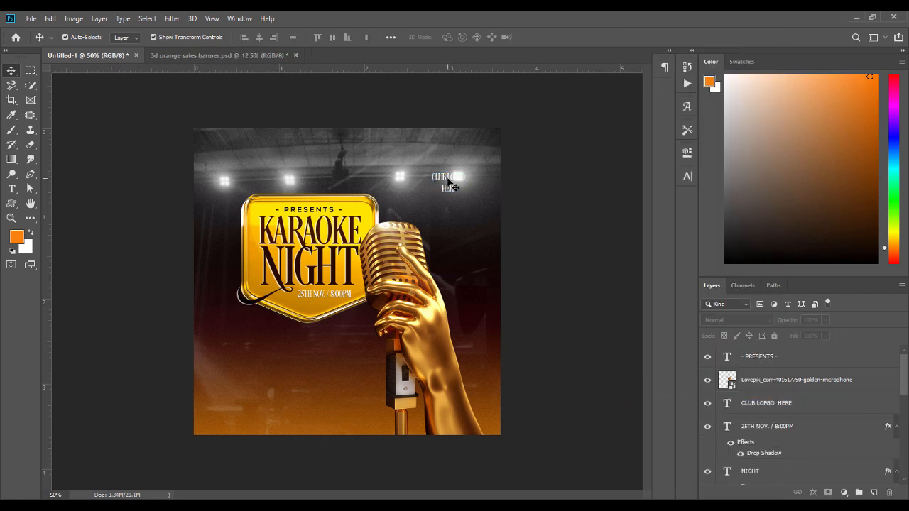
pyautogui.moveTo(455, 187); pyautogui.dragTo(434, 175)
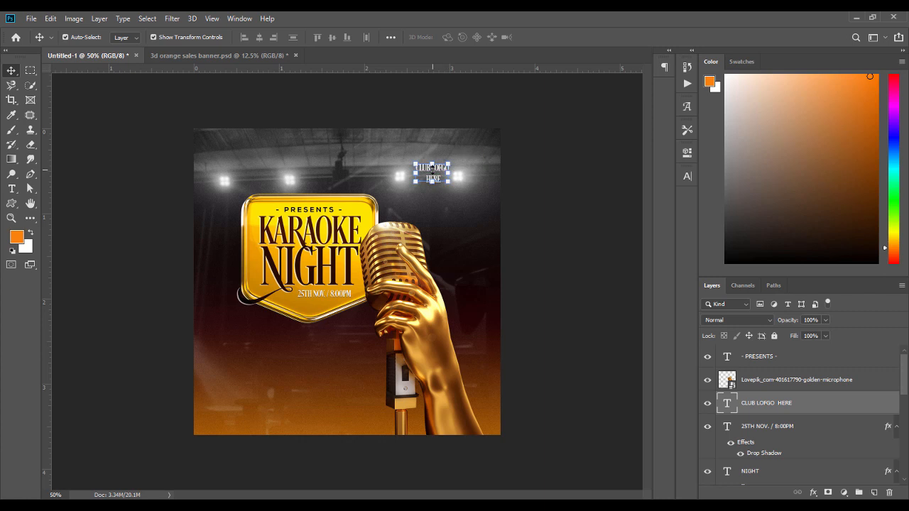
# Tighten the leading of the club logo text to 8 pt and deselect the layer.
pyautogui.doubleClick(436, 175)
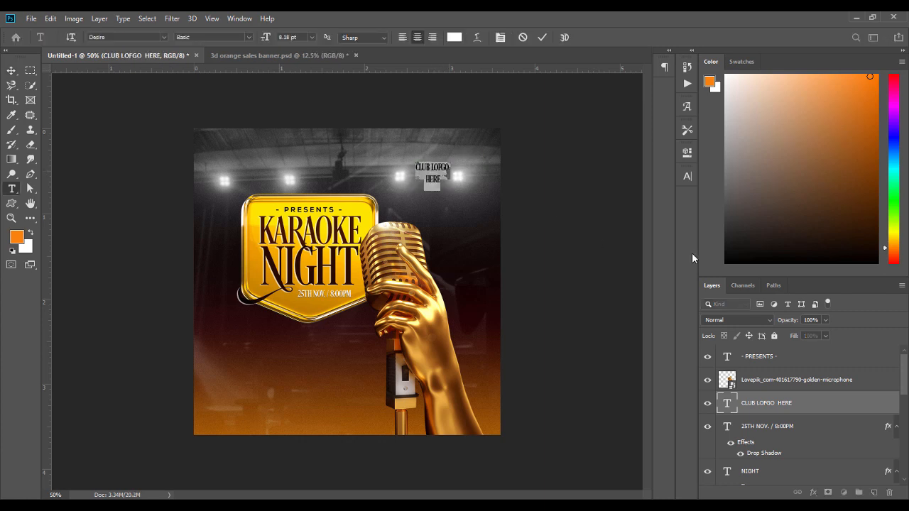
pyautogui.click(685, 175)
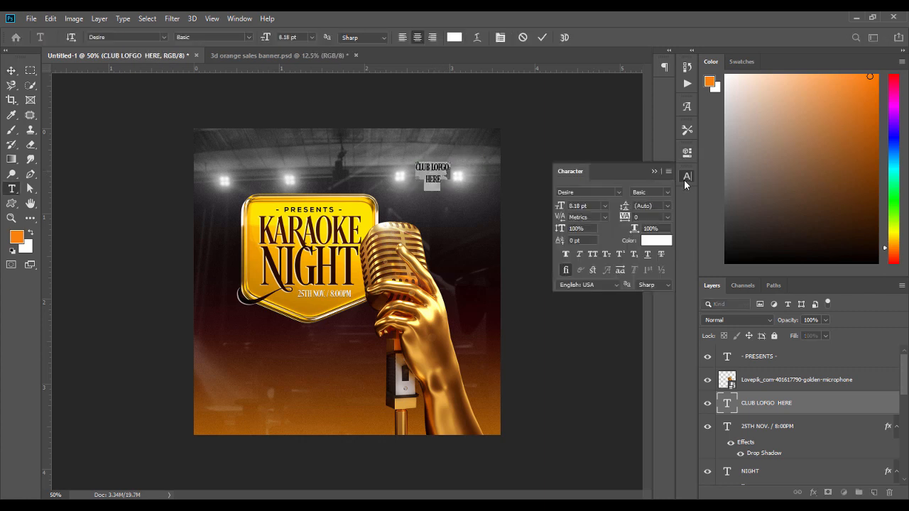
pyautogui.click(656, 205)
pyautogui.write('7')
pyautogui.press('Return')
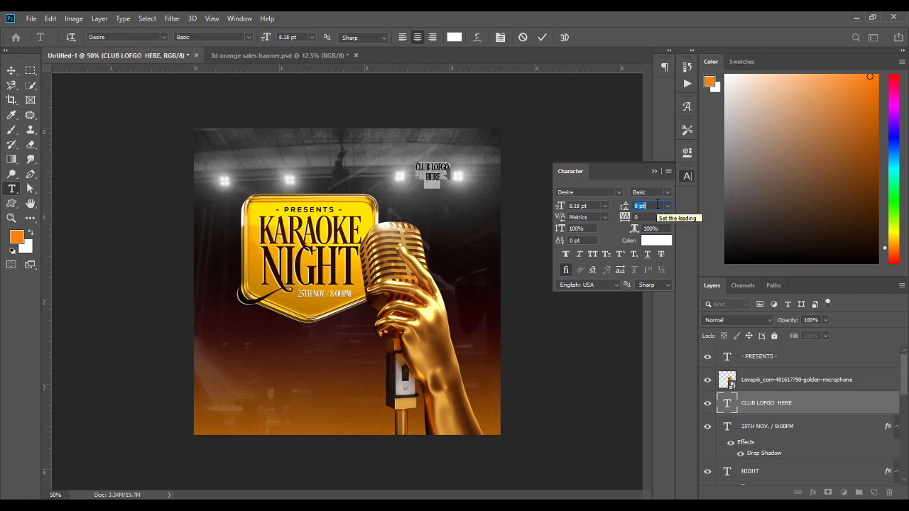
pyautogui.press('Up')
pyautogui.click(655, 172)
pyautogui.click(11, 70)
pyautogui.click(64, 172)
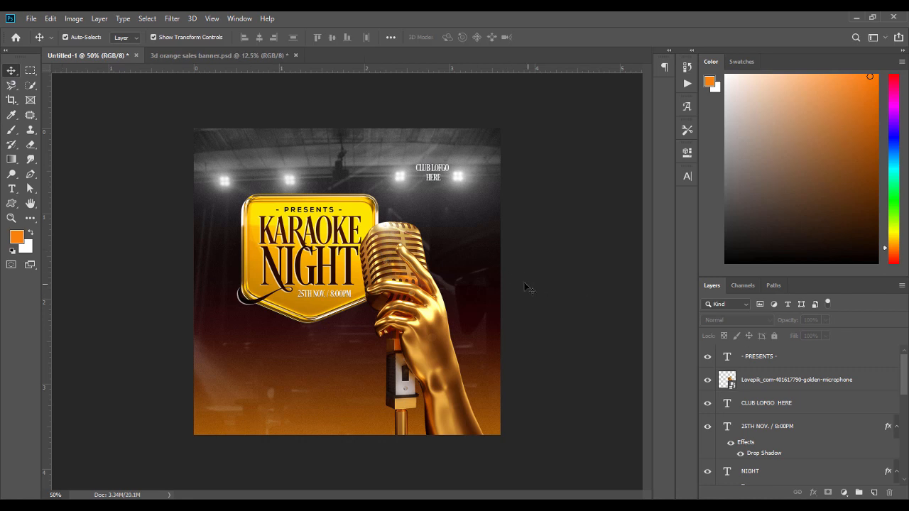
# Nudge the club logo text slightly down between the two right-hand stage lights.
pyautogui.click(434, 176)
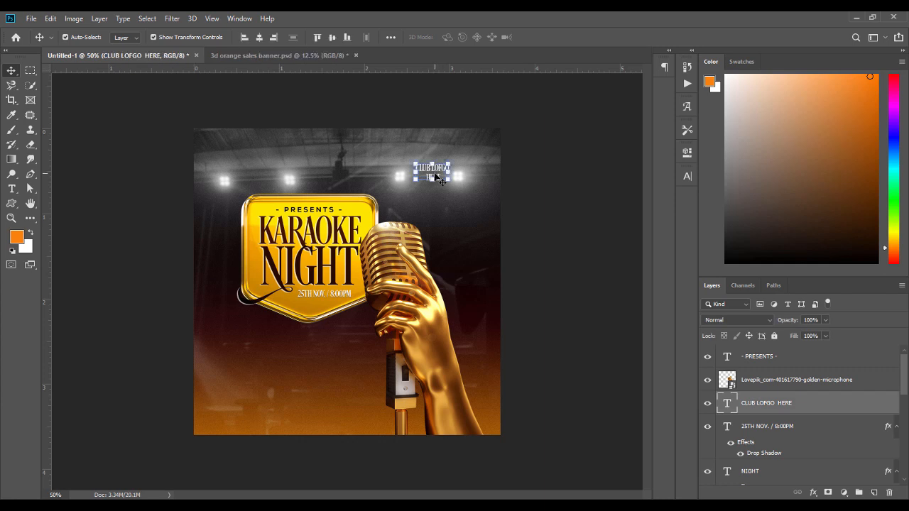
pyautogui.moveTo(435, 177); pyautogui.dragTo(437, 180)
pyautogui.hotkey('ctrl', 't')
pyautogui.click(11, 73)
pyautogui.click(462, 201)
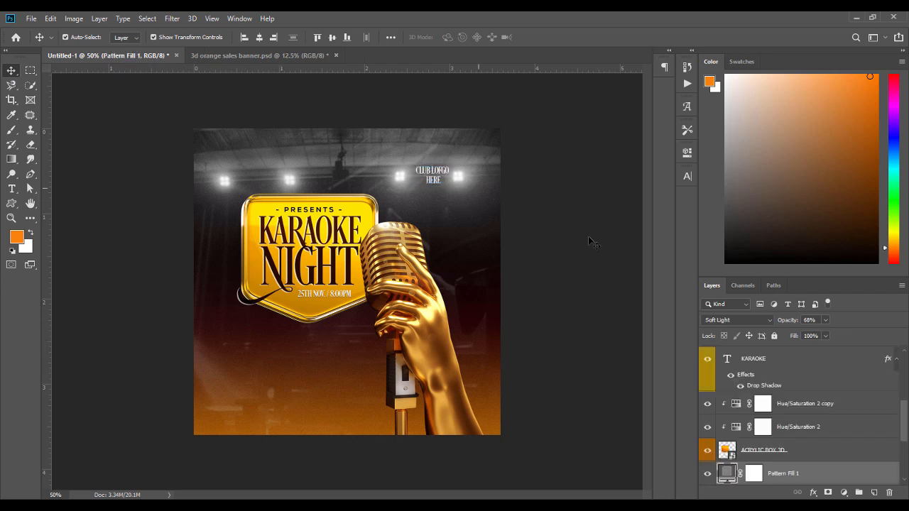
# Identify the stage-lights photo layer by toggling its visibility, and lower its opacity to 82%.
pyautogui.scroll(-3, 905, 421)
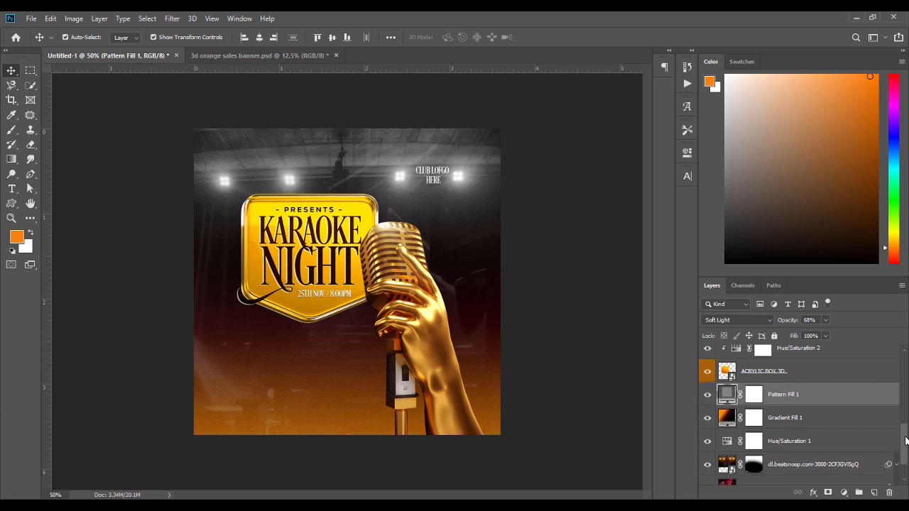
pyautogui.click(813, 463)
pyautogui.click(707, 463)
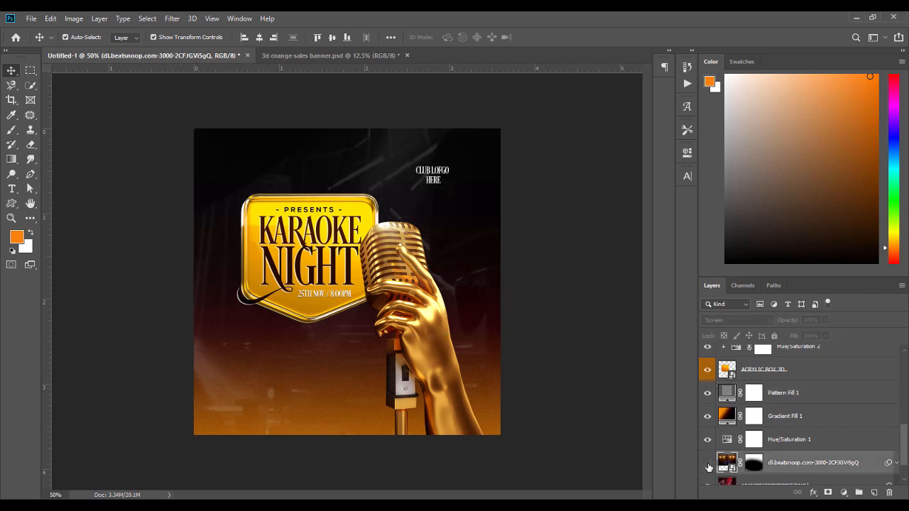
pyautogui.click(707, 463)
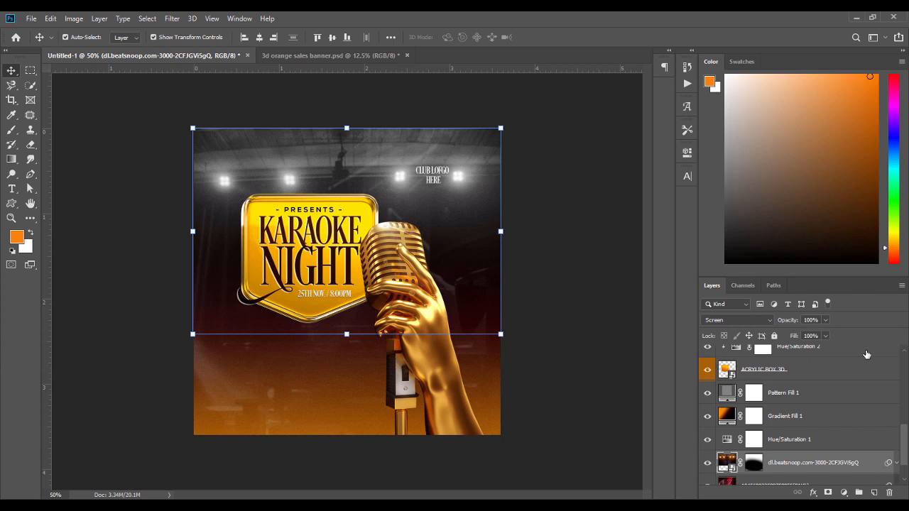
pyautogui.click(825, 320)
pyautogui.moveTo(825, 333); pyautogui.dragTo(815, 334)
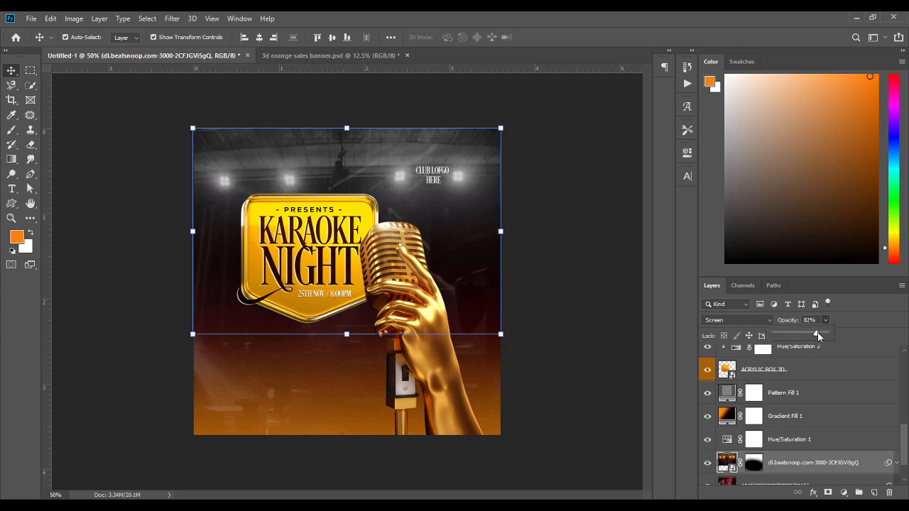
pyautogui.click(578, 260)
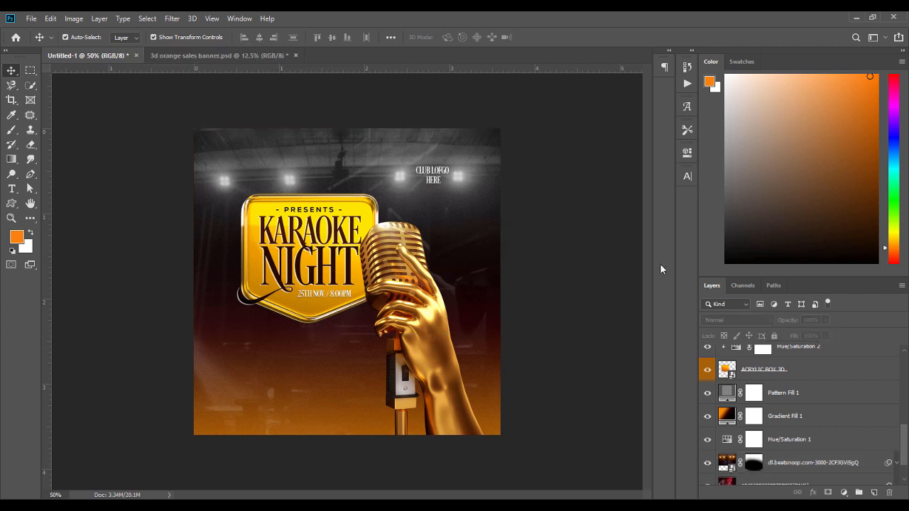
# Correct the misspelled LOFGO in the club logo text to "LOGO".
pyautogui.hotkey('ctrl', '+')
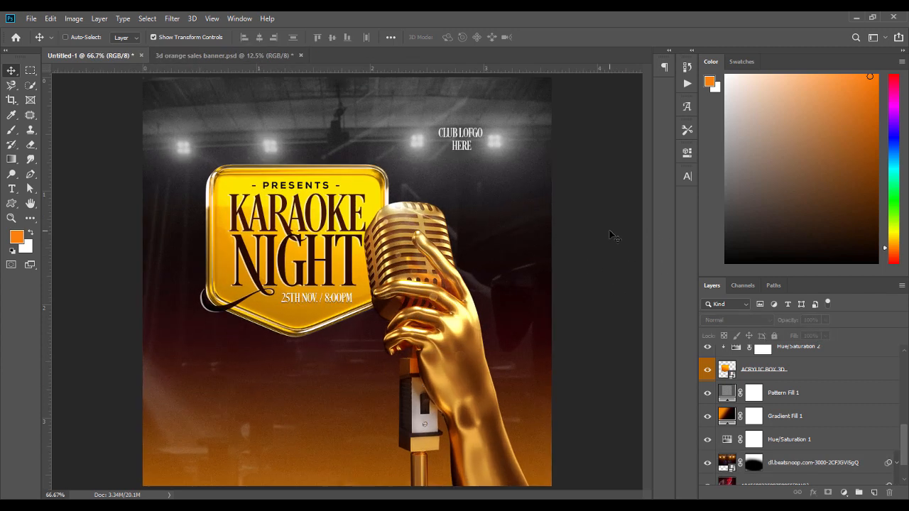
pyautogui.click(472, 135)
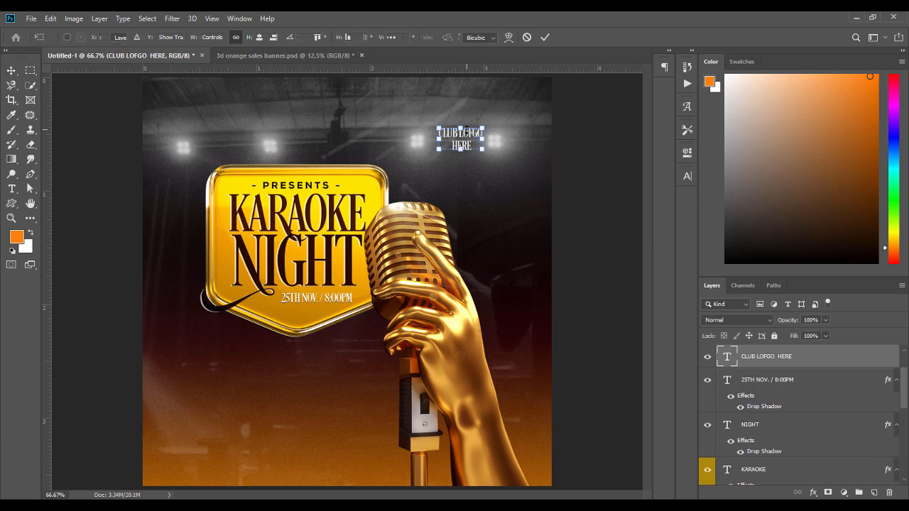
pyautogui.doubleClick(472, 134)
pyautogui.press('BackSpace')
pyautogui.click(12, 70)
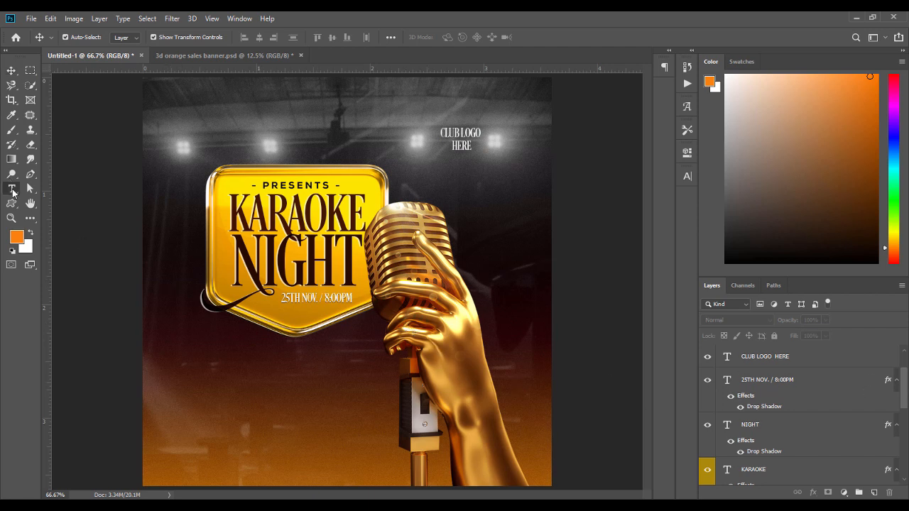
# Add a new text line "MUSIC POLICY:" below the badge and reduce its size to 8.71 pt.
pyautogui.click(12, 189)
pyautogui.click(235, 387)
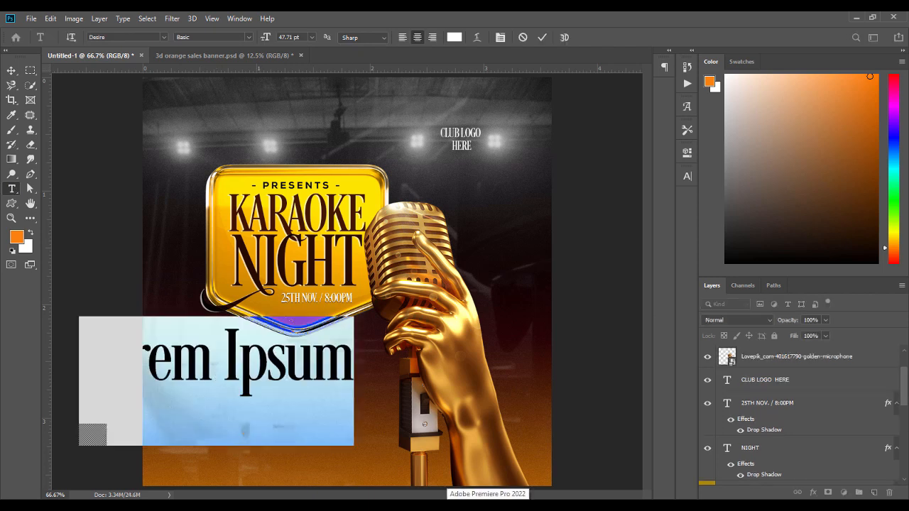
pyautogui.write('MU')
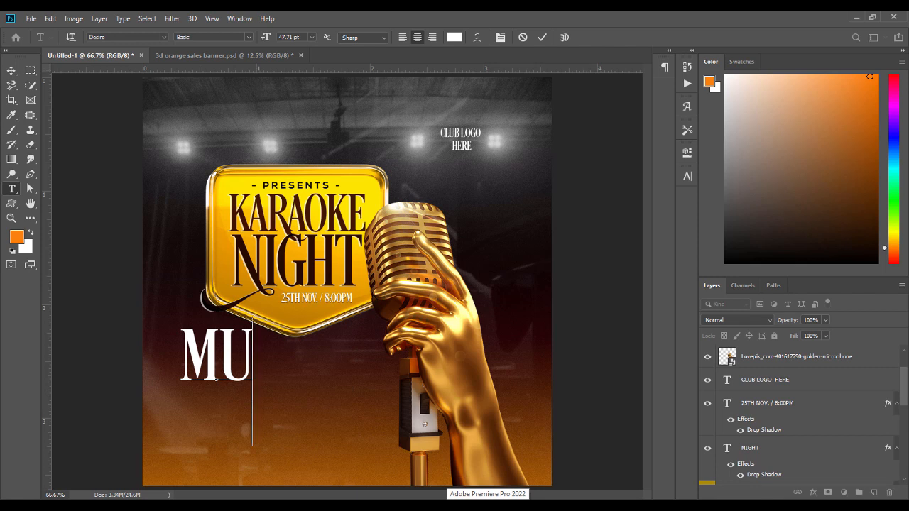
pyautogui.write('SIC')
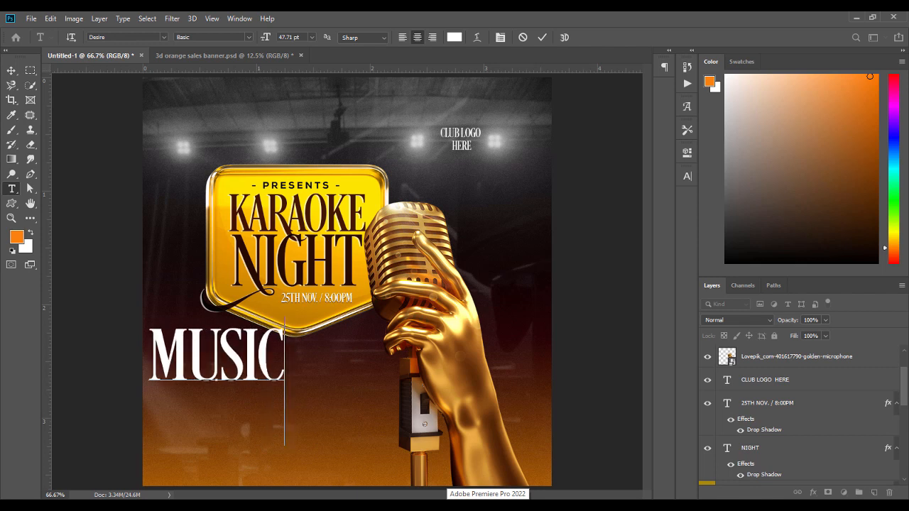
pyautogui.write(' POLI')
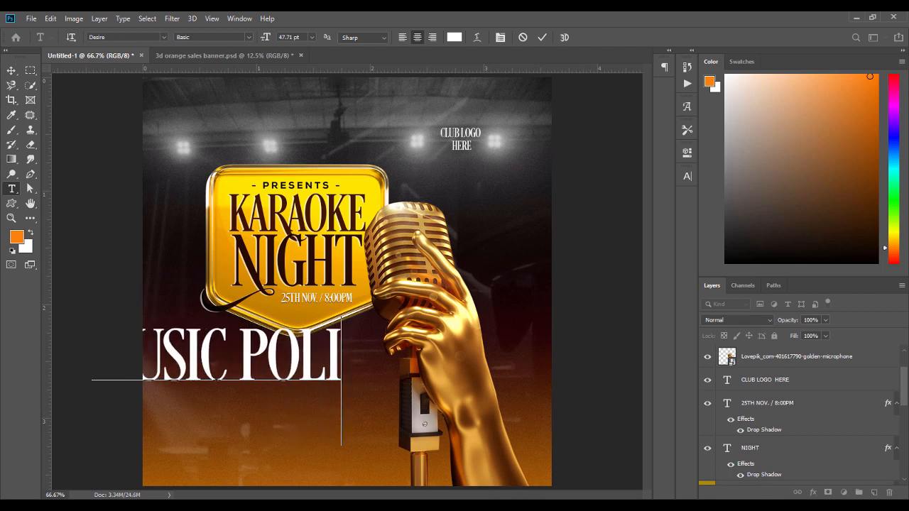
pyautogui.write('CY:')
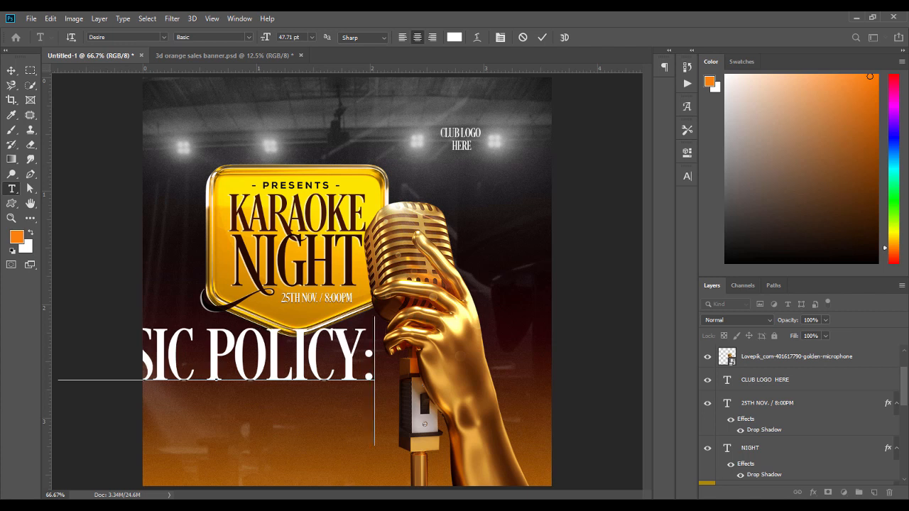
pyautogui.hotkey('ctrl', 'a')
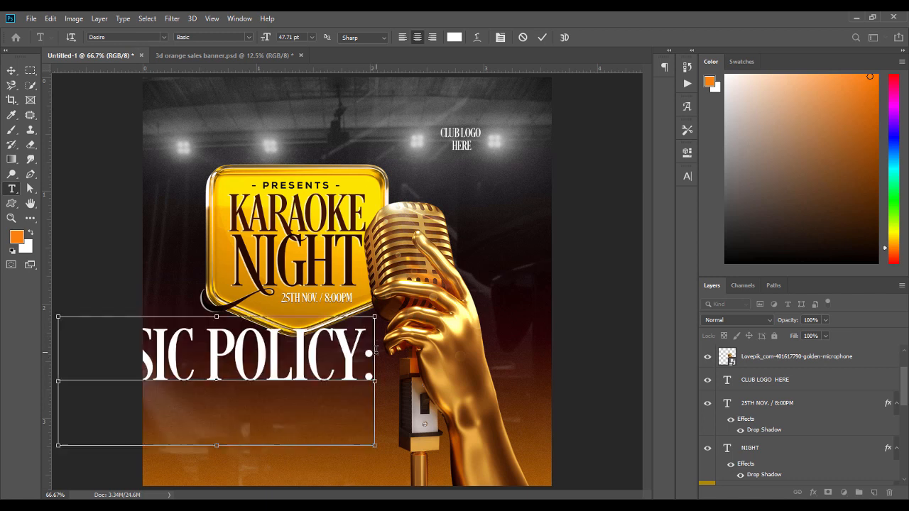
pyautogui.moveTo(269, 43); pyautogui.dragTo(248, 41)
pyautogui.moveTo(244, 41); pyautogui.dragTo(241, 42)
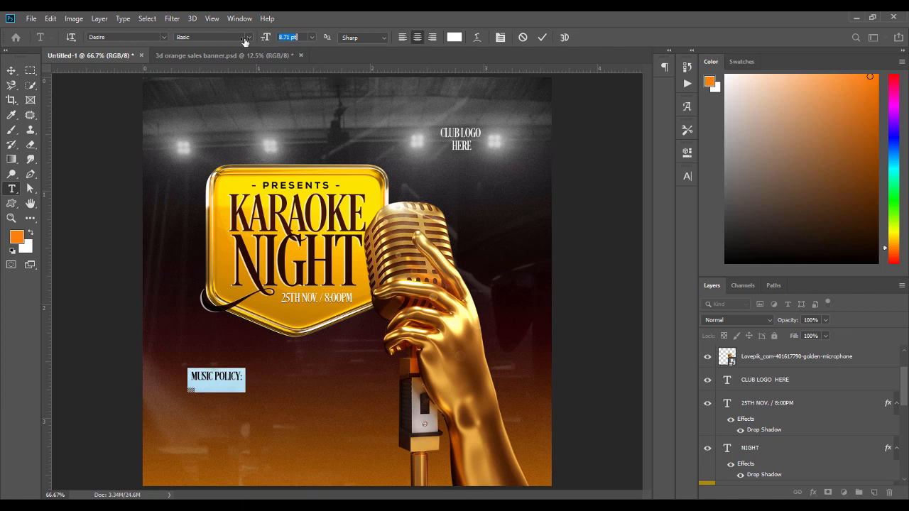
# Place a vertical guide at the badge's left edge and align the start of the MUSIC POLICY: text to it.
pyautogui.click(12, 70)
pyautogui.moveTo(223, 377); pyautogui.dragTo(260, 382)
pyautogui.moveTo(48, 368); pyautogui.dragTo(205, 369)
pyautogui.moveTo(264, 383); pyautogui.dragTo(247, 382)
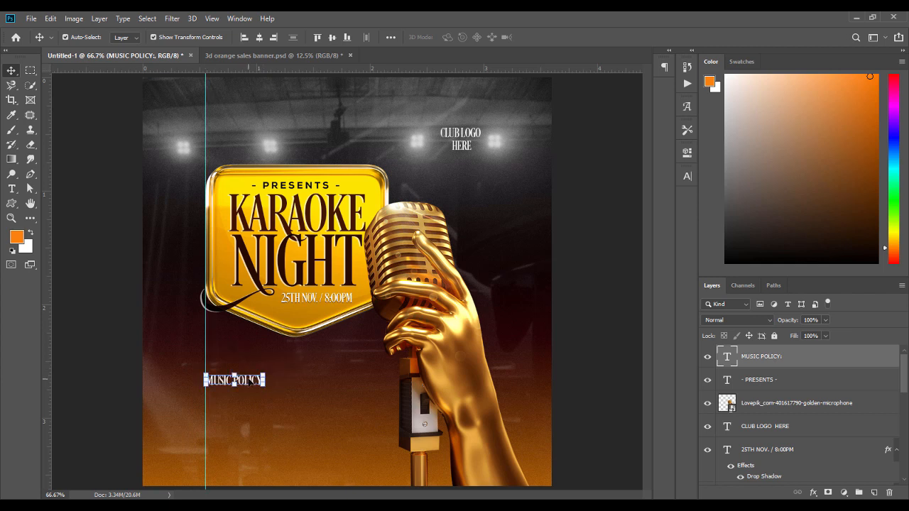
# Try the AgencyFBExt Regular font on the MUSIC POLICY: text at 5.71 pt.
pyautogui.doubleClick(242, 382)
pyautogui.click(126, 37)
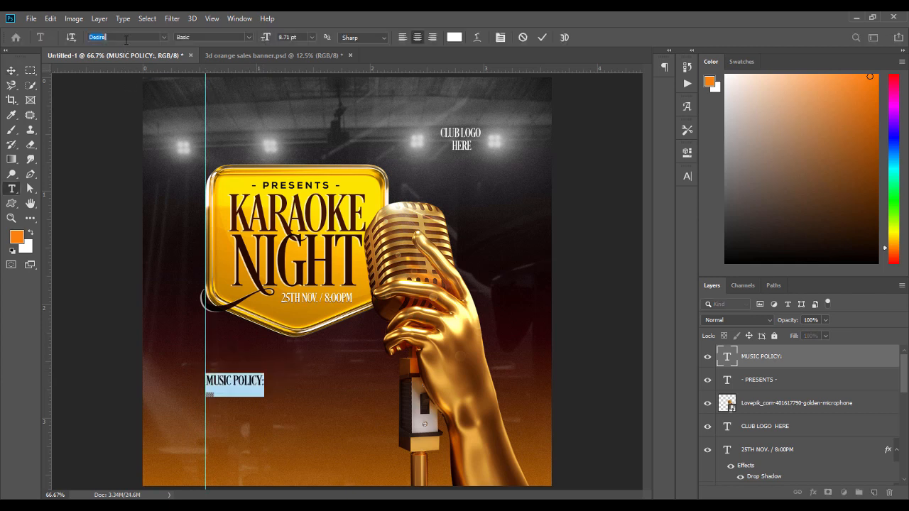
pyautogui.write('AGE')
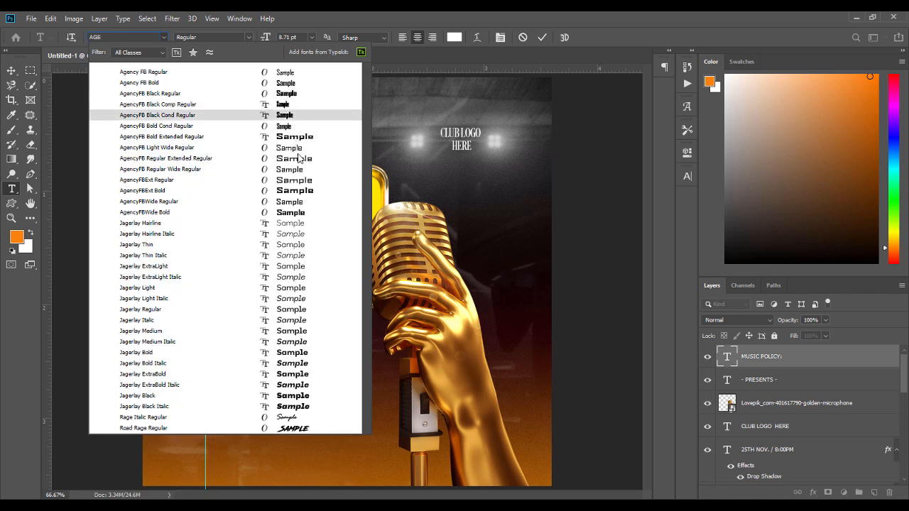
pyautogui.click(300, 181)
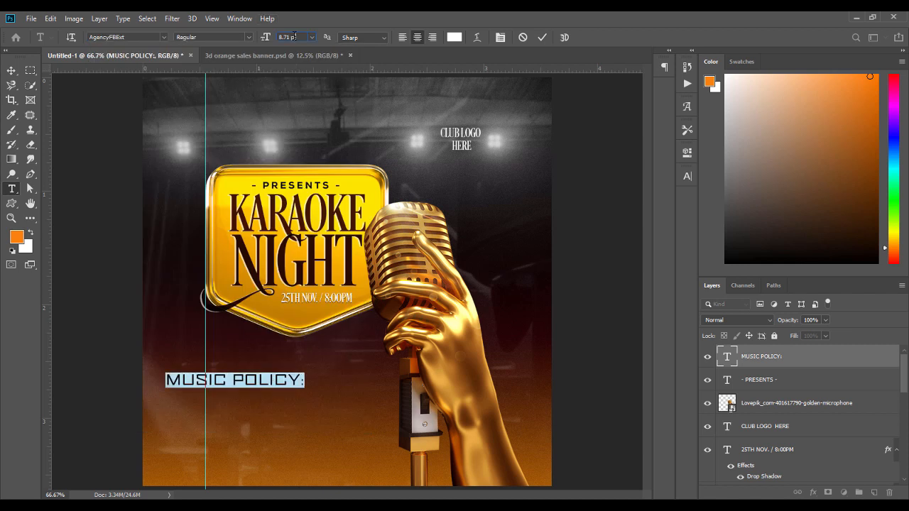
pyautogui.scroll(-3, 294, 35)
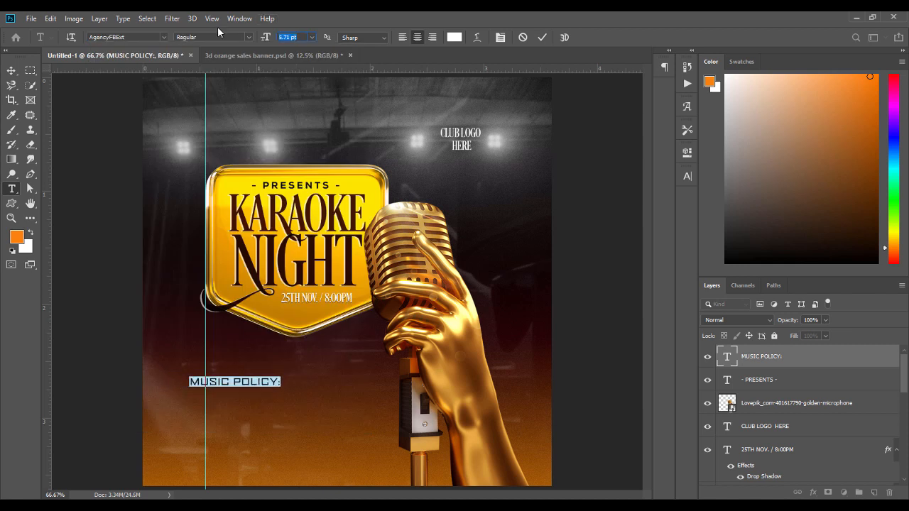
# Set the MUSIC POLICY: text to Agency FB Regular at 8 pt and move it up 0.04 in along the guide.
pyautogui.click(157, 37)
pyautogui.write('AGE')
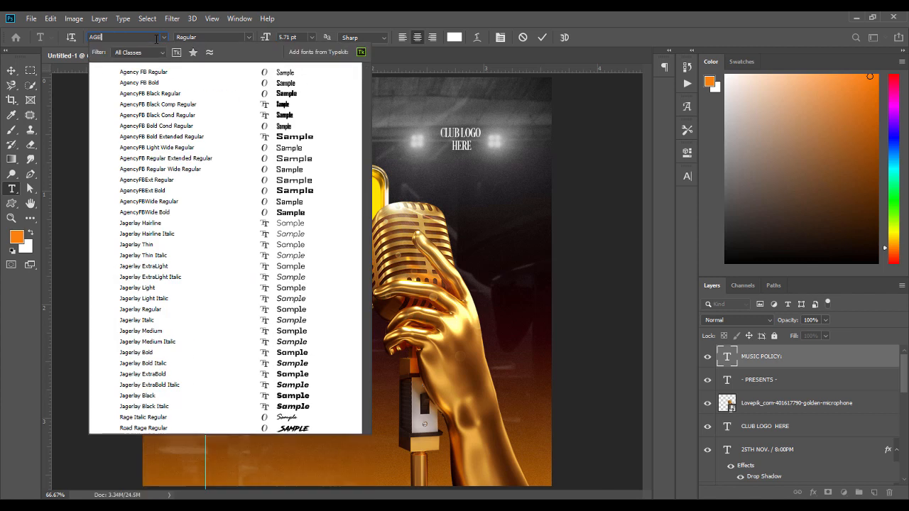
pyautogui.click(289, 83)
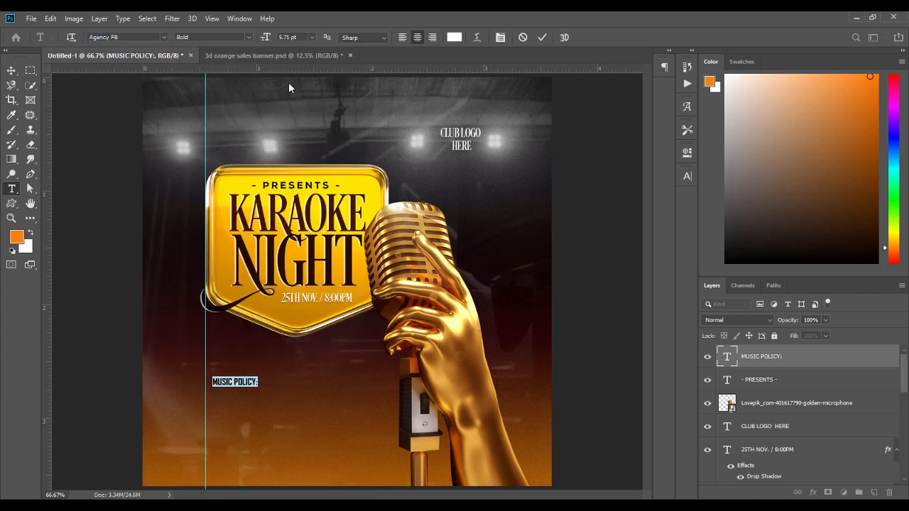
pyautogui.click(248, 37)
pyautogui.click(213, 48)
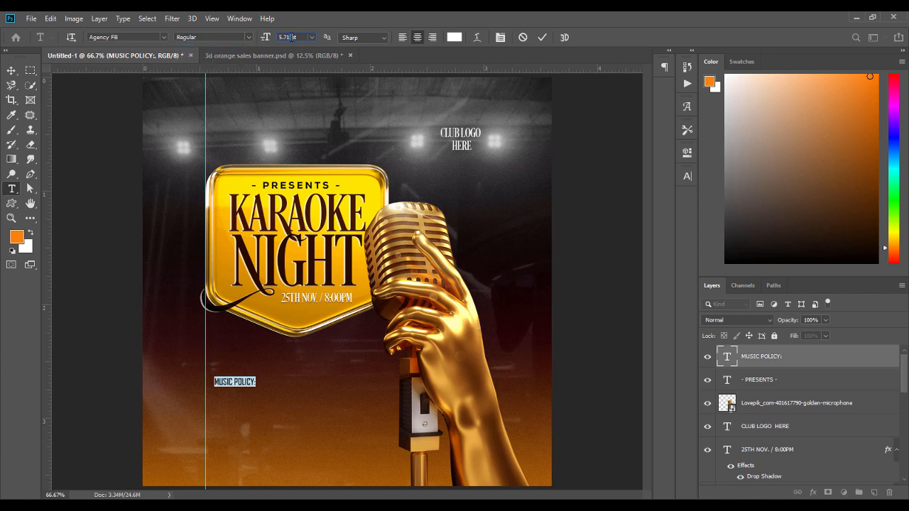
pyautogui.scroll(3, 289, 37)
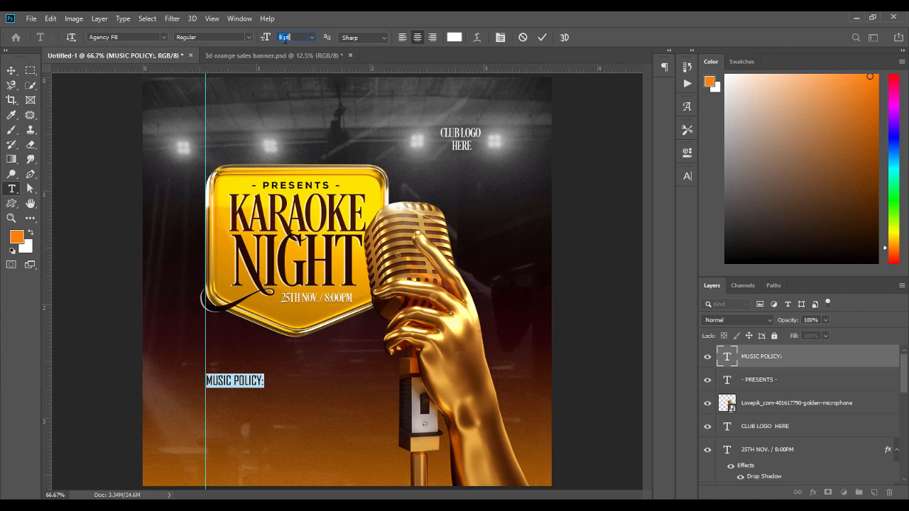
pyautogui.click(11, 71)
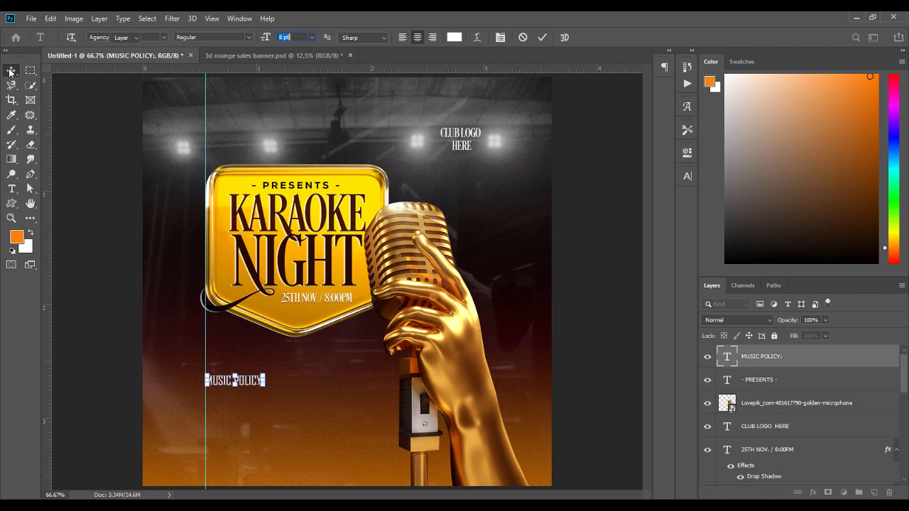
pyautogui.click(80, 227)
pyautogui.moveTo(260, 383); pyautogui.dragTo(257, 379)
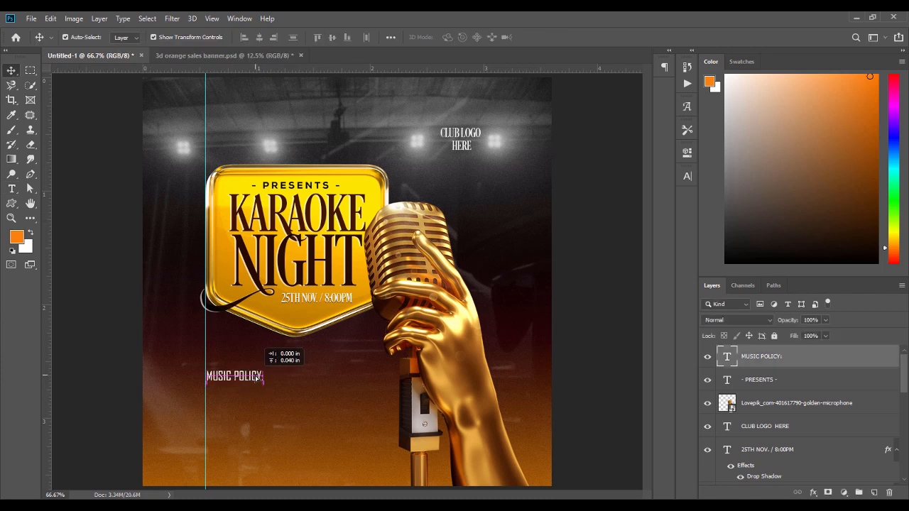
# Recolour the MUSIC POLICY: text to orange da7a09.
pyautogui.doubleClick(257, 377)
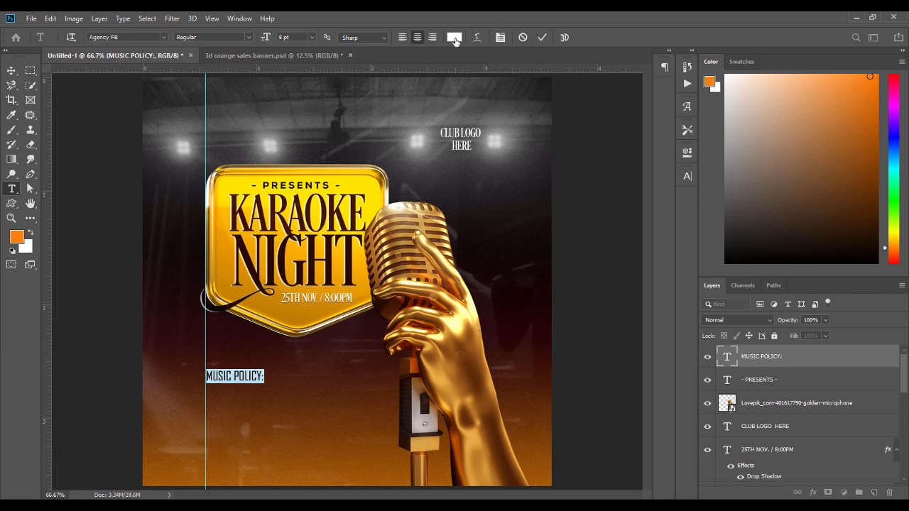
pyautogui.click(454, 37)
pyautogui.write('c78300')
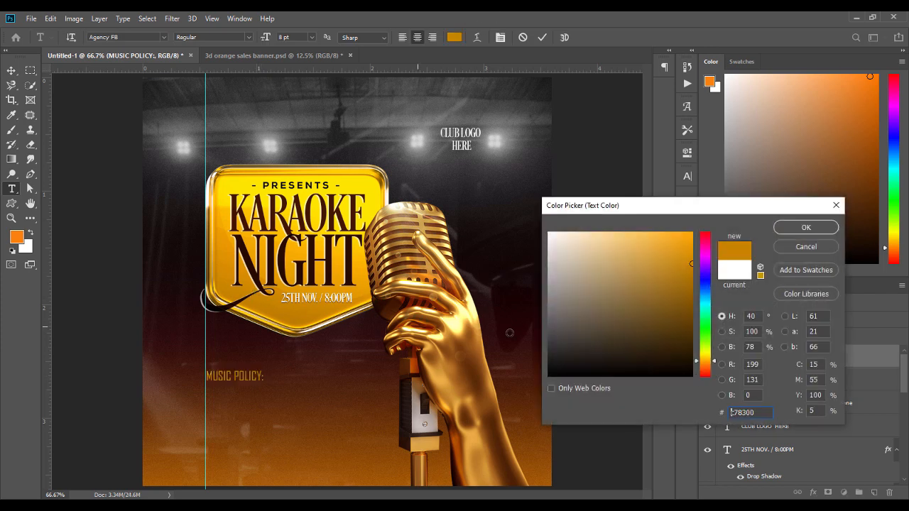
pyautogui.click(687, 252)
pyautogui.click(687, 252)
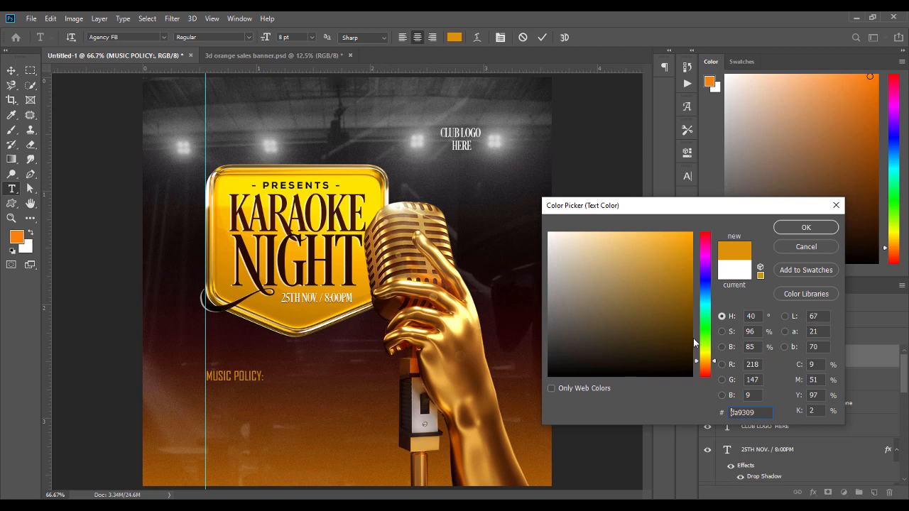
pyautogui.click(705, 364)
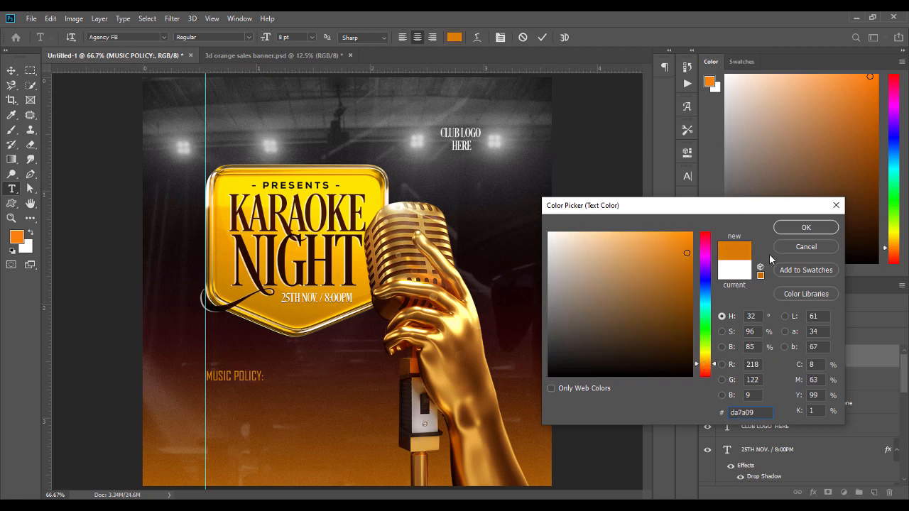
pyautogui.click(805, 227)
pyautogui.click(12, 70)
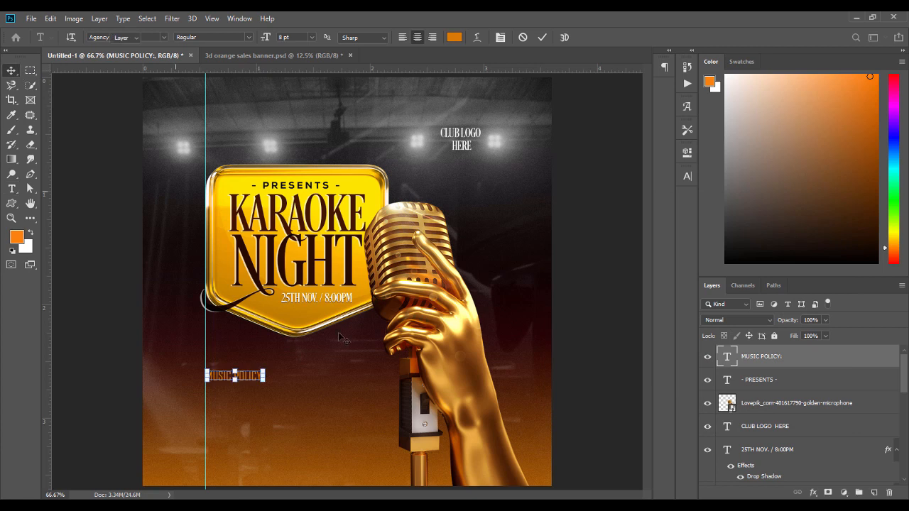
# Shift the Gradient Fill 1 gradient downward so the orange glow sits lower on the background.
pyautogui.click(364, 380)
pyautogui.scroll(-3, 816, 426)
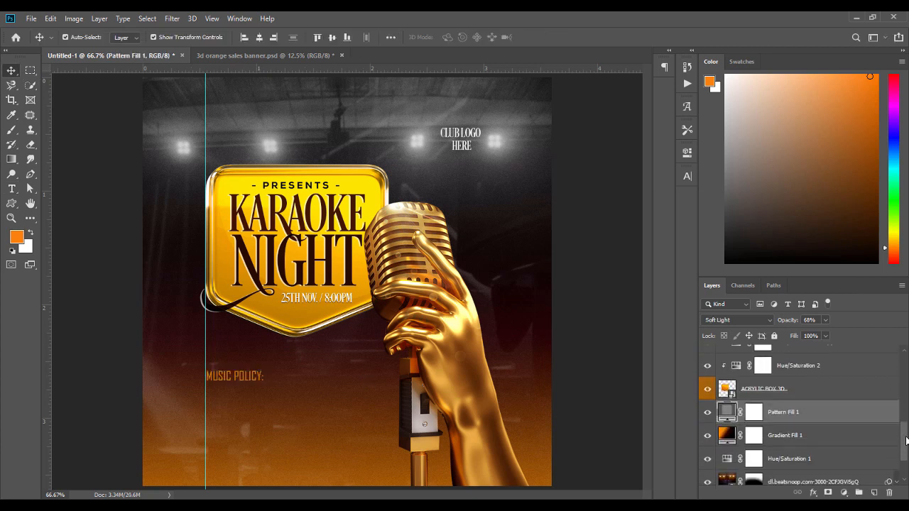
pyautogui.doubleClick(726, 432)
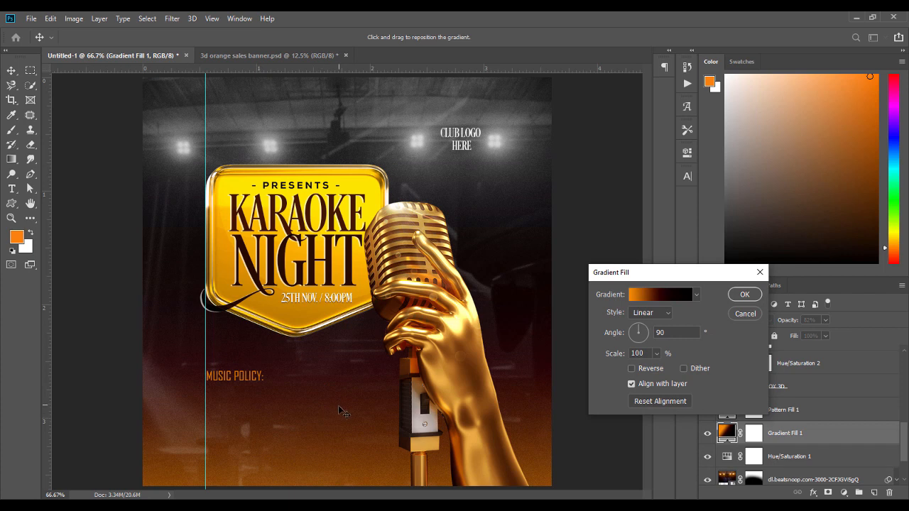
pyautogui.click(745, 294)
# Add the lines DJ PHOTOSHOP & and dJ COREALDRW below MUSIC POLICY: and set the text's leading to Auto.
pyautogui.doubleClick(261, 380)
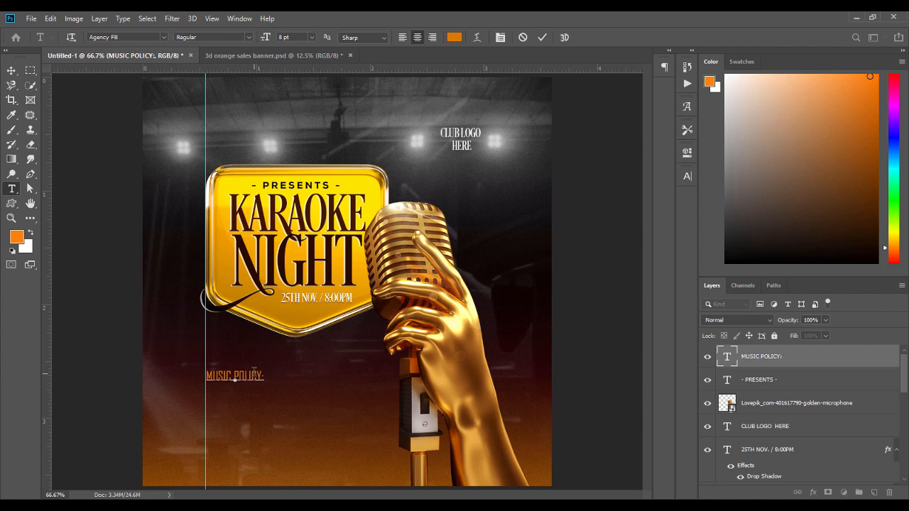
pyautogui.write('DJ PHOTOSHOP &')
pyautogui.hotkey('ctrl', 'a')
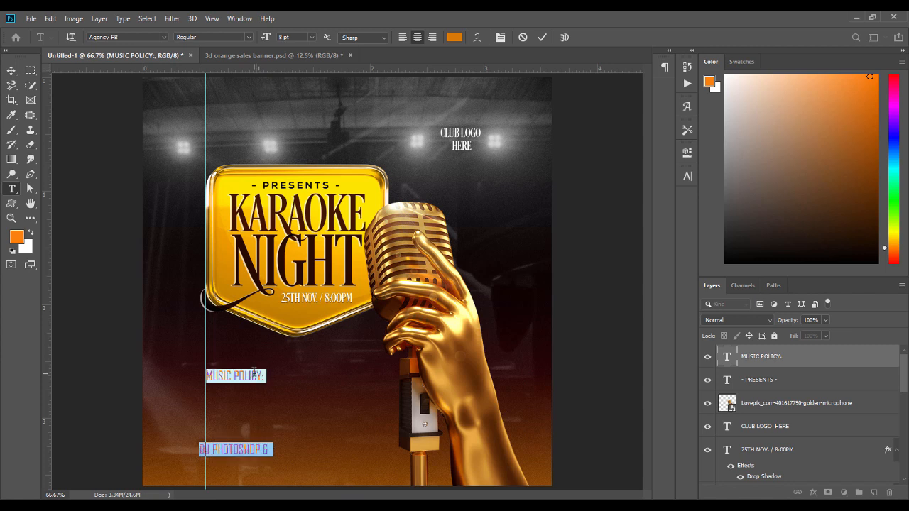
pyautogui.click(686, 177)
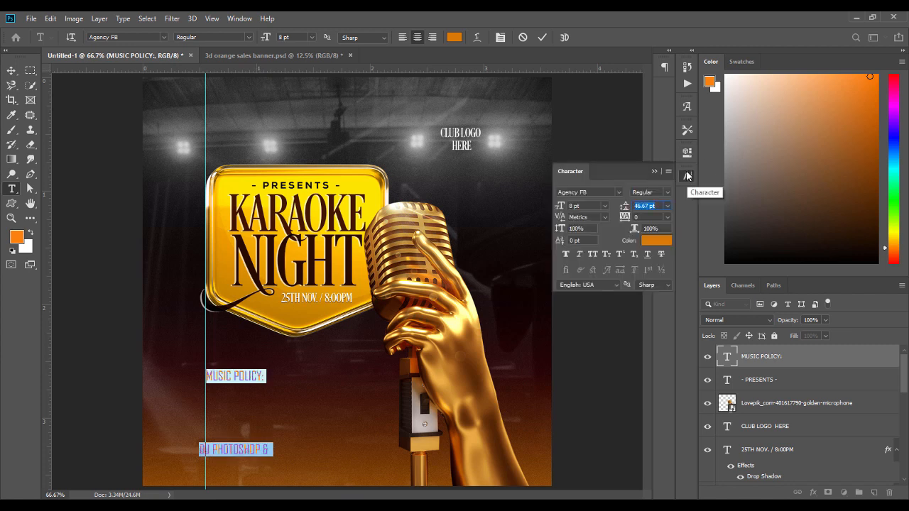
pyautogui.click(668, 206)
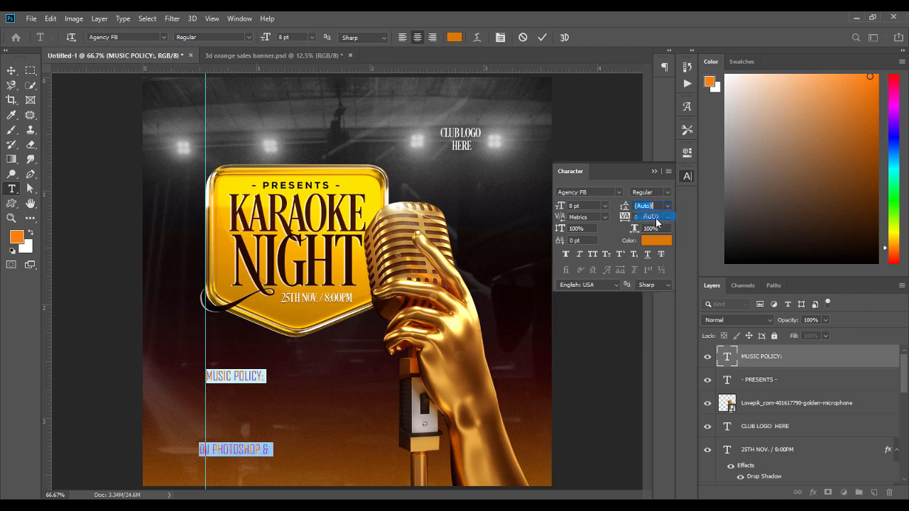
pyautogui.click(655, 217)
pyautogui.click(654, 171)
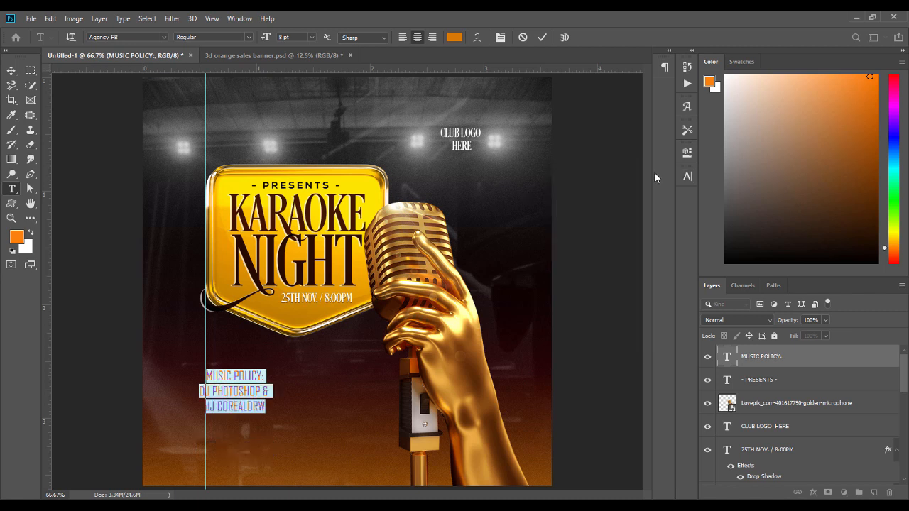
# Left-align the music policy text block and move its start to the vertical guide.
pyautogui.click(400, 38)
pyautogui.click(11, 70)
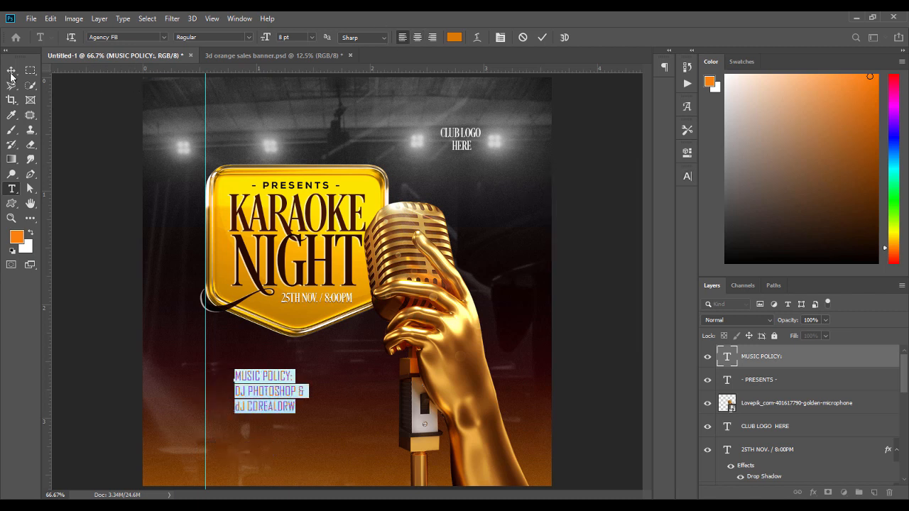
pyautogui.moveTo(272, 391); pyautogui.dragTo(202, 402)
# Correct dJ to DJ in the last line and make the two DJ lines white and Bold.
pyautogui.doubleClick(245, 389)
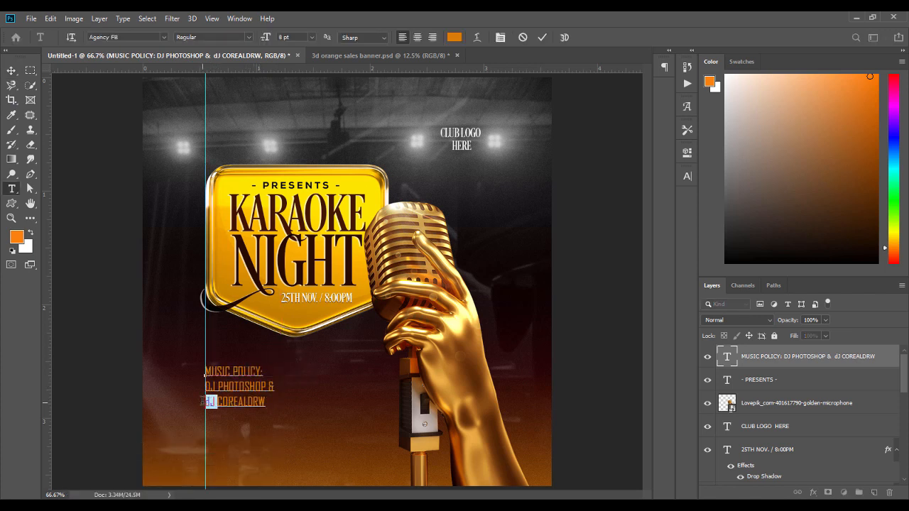
pyautogui.write('DJ')
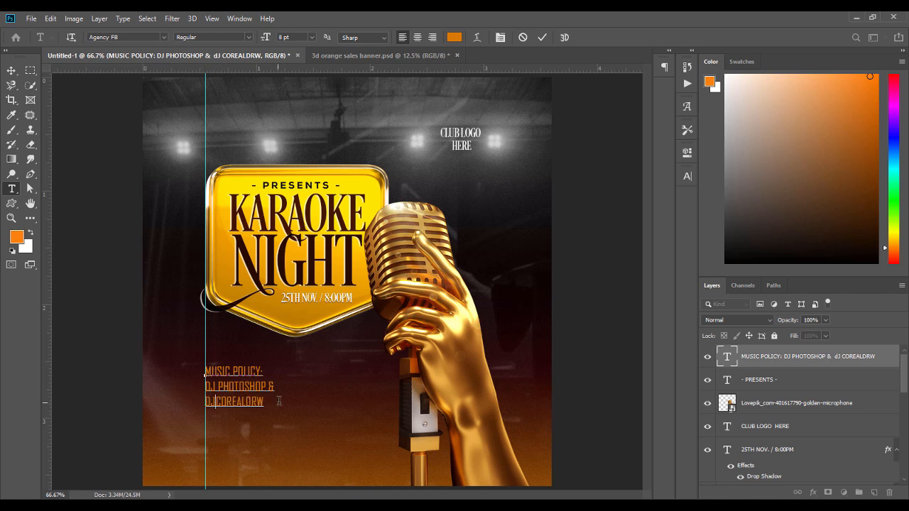
pyautogui.moveTo(277, 402); pyautogui.dragTo(202, 385)
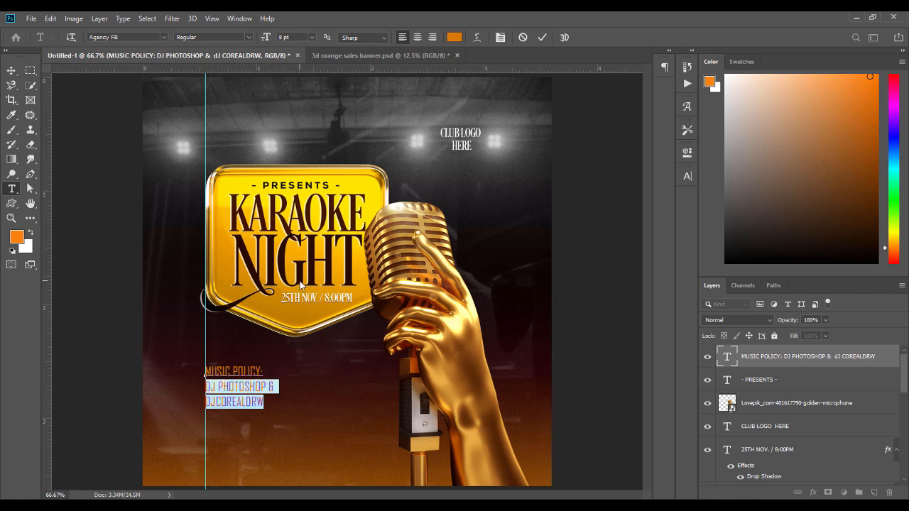
pyautogui.click(455, 38)
pyautogui.moveTo(608, 284); pyautogui.dragTo(512, 190)
pyautogui.press('Return')
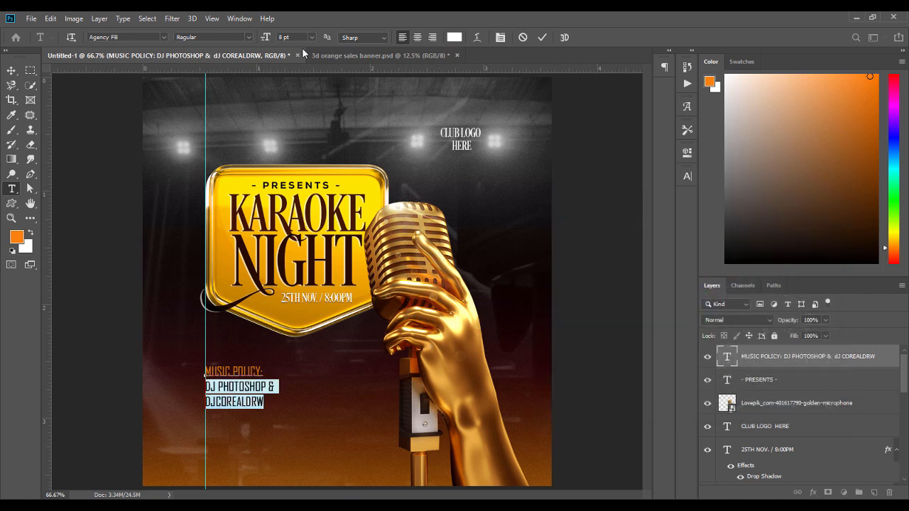
pyautogui.click(250, 33)
pyautogui.click(190, 57)
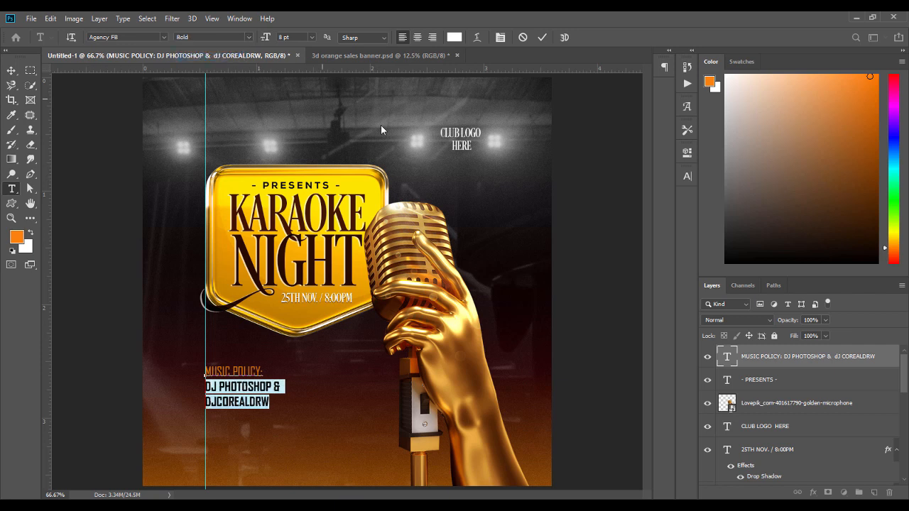
# Tighten the leading of the whole music policy text block to 7.84 pt.
pyautogui.hotkey('ctrl', 'a')
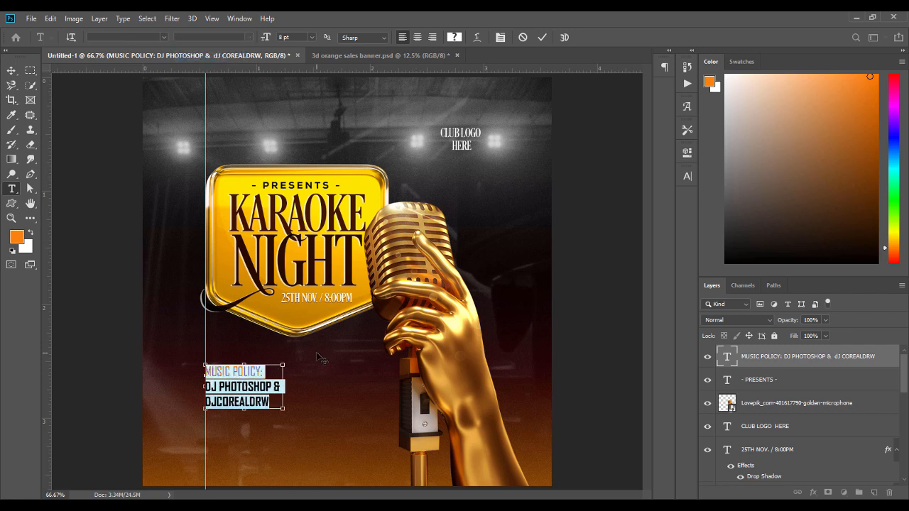
pyautogui.click(686, 181)
pyautogui.click(657, 206)
pyautogui.press('Down')
pyautogui.press('Down')
pyautogui.press('Down')
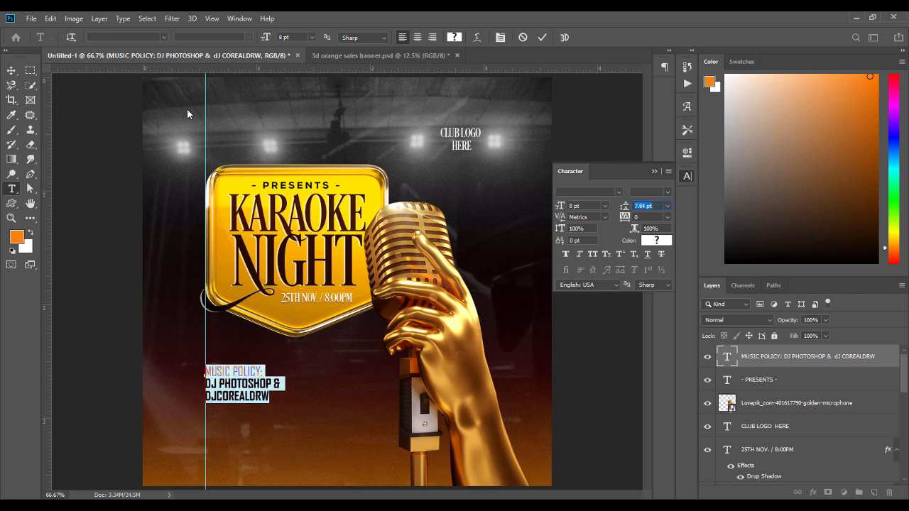
pyautogui.click(12, 70)
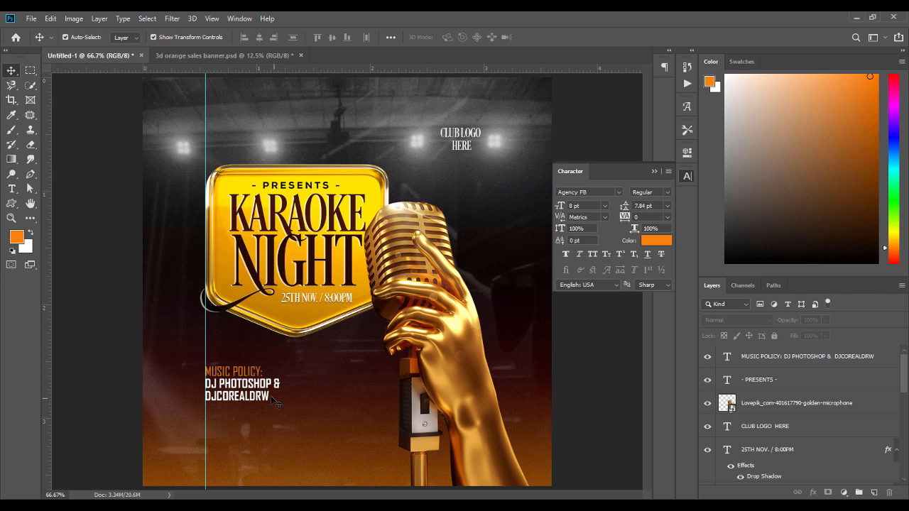
# Insert a space between DJ and COREALDRW in the last line of the music policy text.
pyautogui.doubleClick(223, 396)
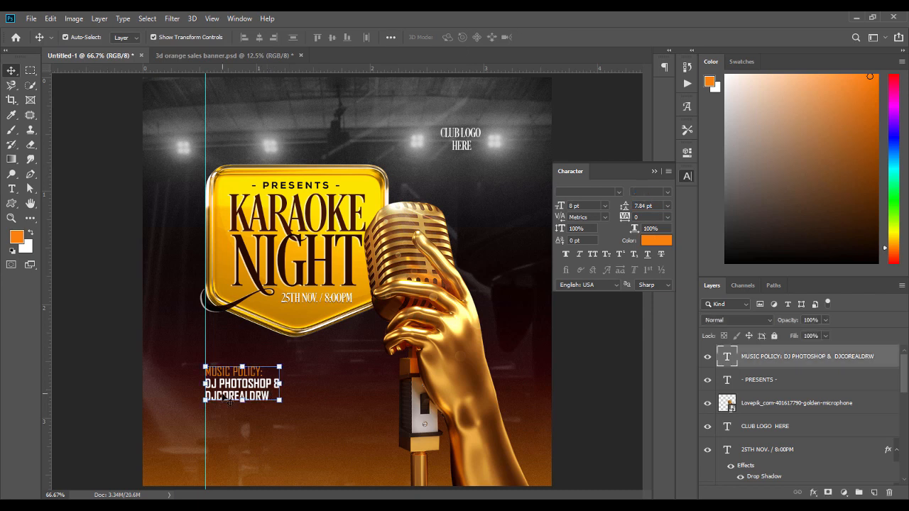
pyautogui.click(218, 396)
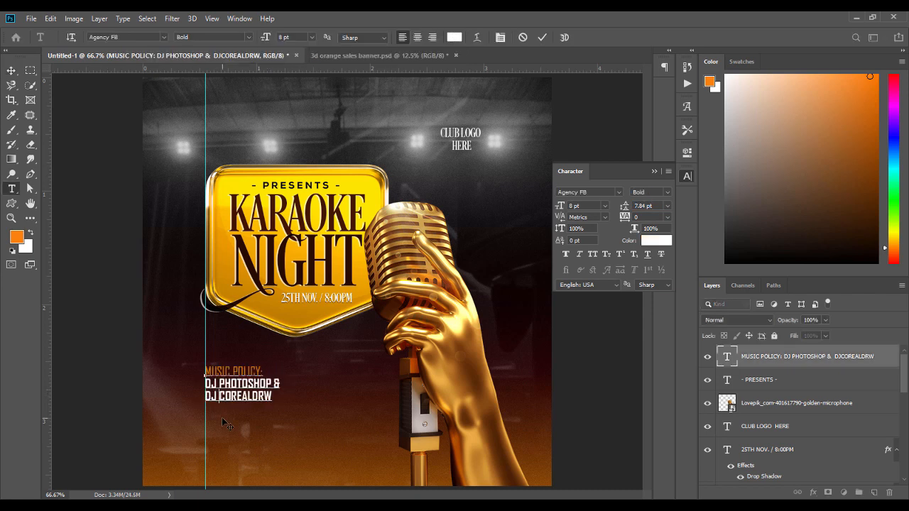
pyautogui.click(12, 70)
# Draw a horizontal Pen line about 522 px long from the guide beneath the DJ lines with a 3 px stroke.
pyautogui.press('p')
pyautogui.click(205, 407)
pyautogui.click(403, 407)
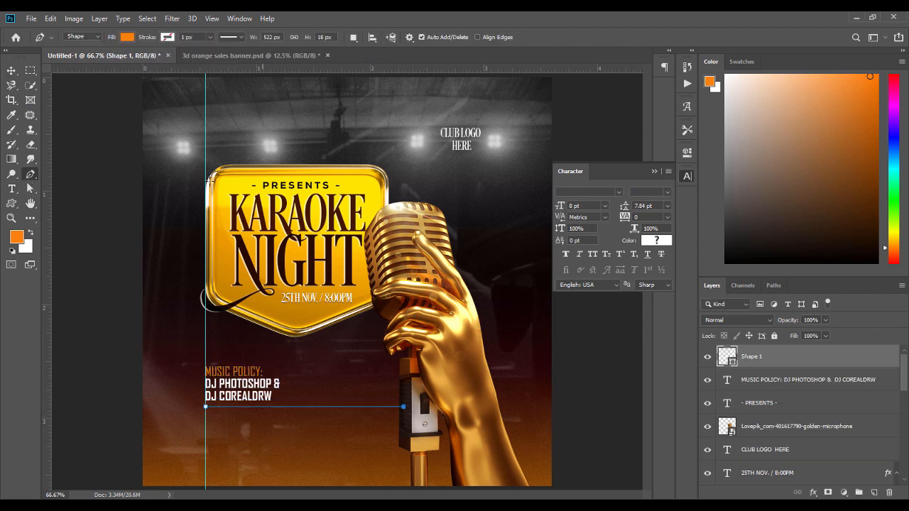
pyautogui.click(194, 36)
pyautogui.write('2')
pyautogui.press('Return')
pyautogui.press('Return')
# Give the divider line beneath the DJ names a white stroke and no fill.
pyautogui.click(168, 38)
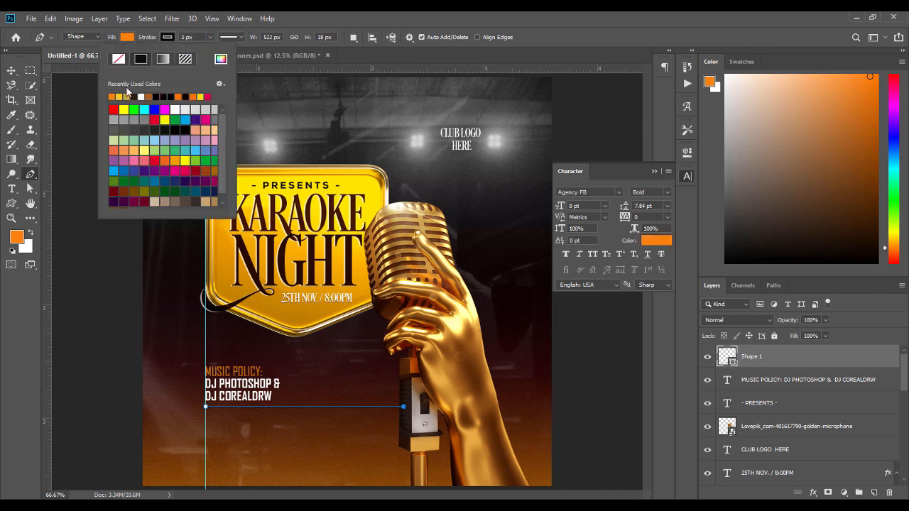
pyautogui.click(126, 37)
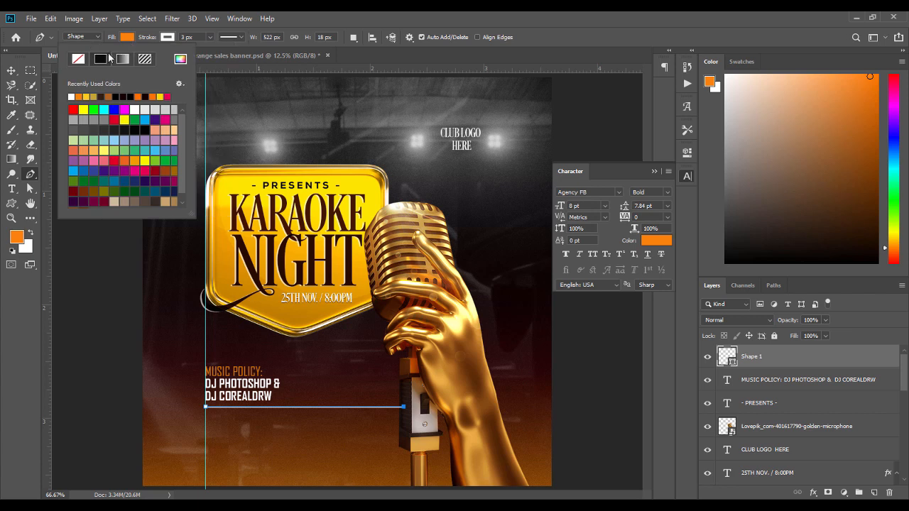
pyautogui.click(10, 70)
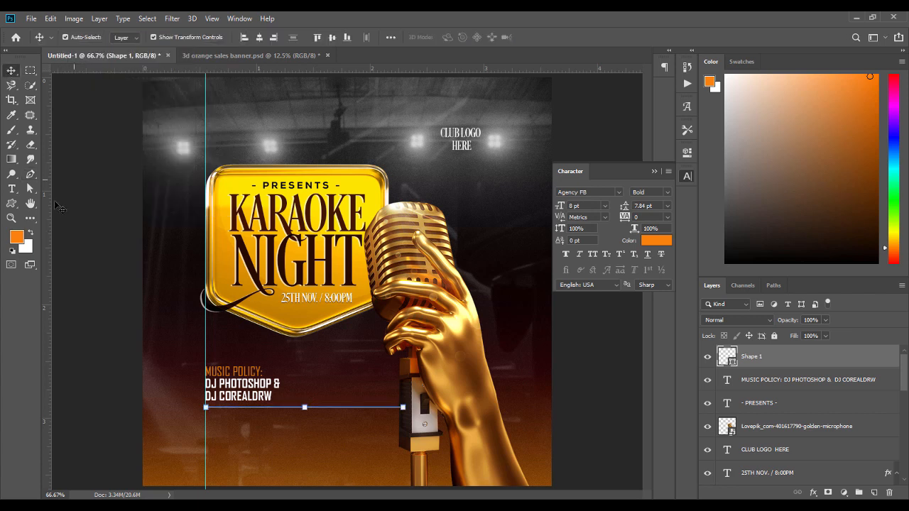
pyautogui.click(30, 188)
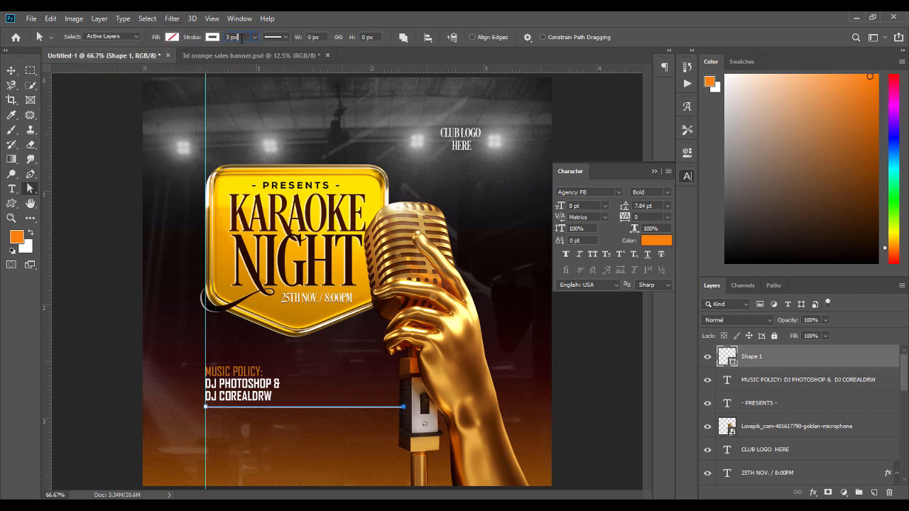
pyautogui.click(9, 73)
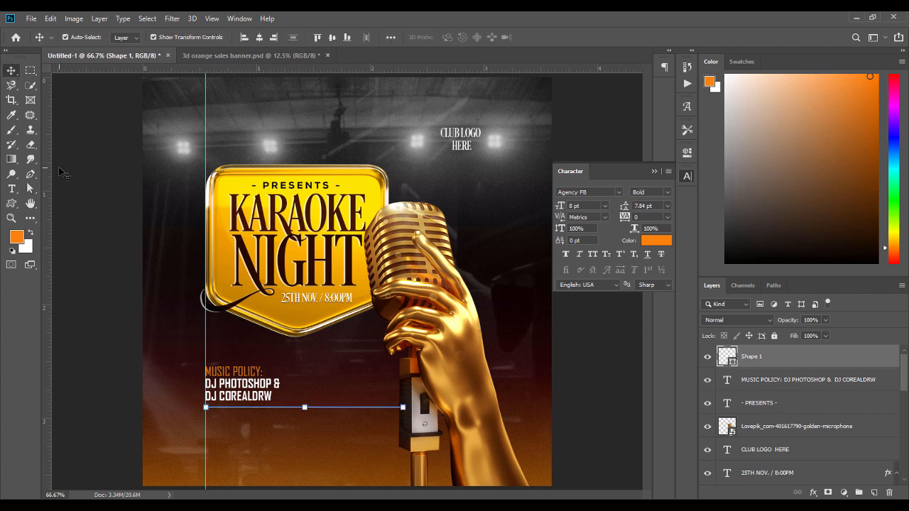
pyautogui.click(108, 266)
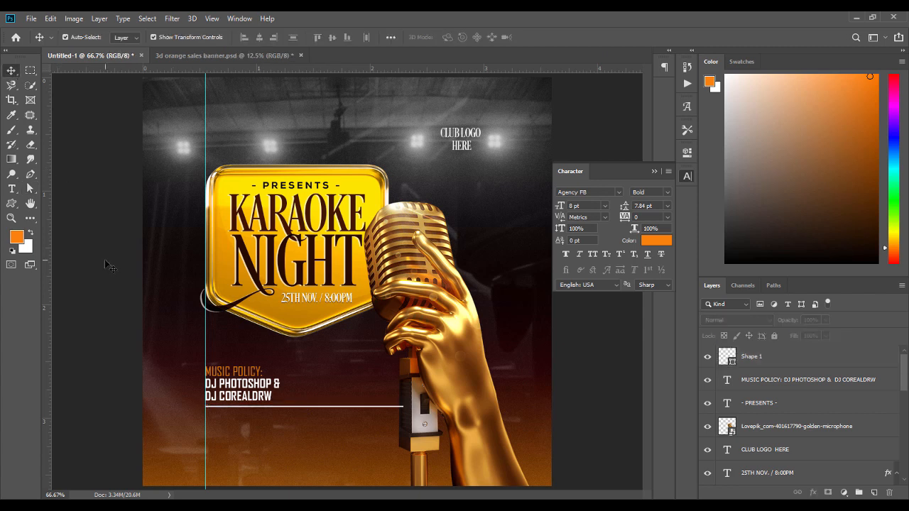
# Move the Shape 1 divider line below the golden microphone in the layer order.
pyautogui.click(327, 407)
pyautogui.moveTo(792, 365); pyautogui.dragTo(786, 437)
pyautogui.click(592, 381)
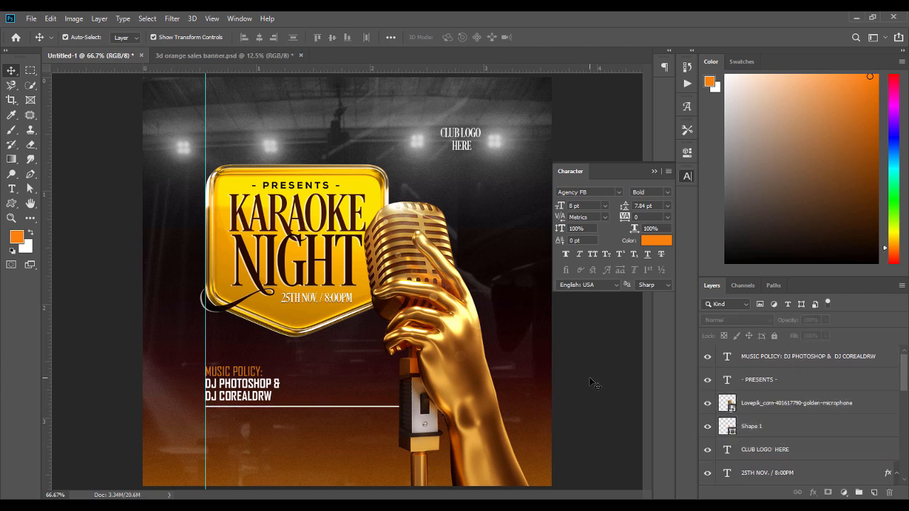
# Reduce the divider line's stroke width to 2 px.
pyautogui.click(287, 407)
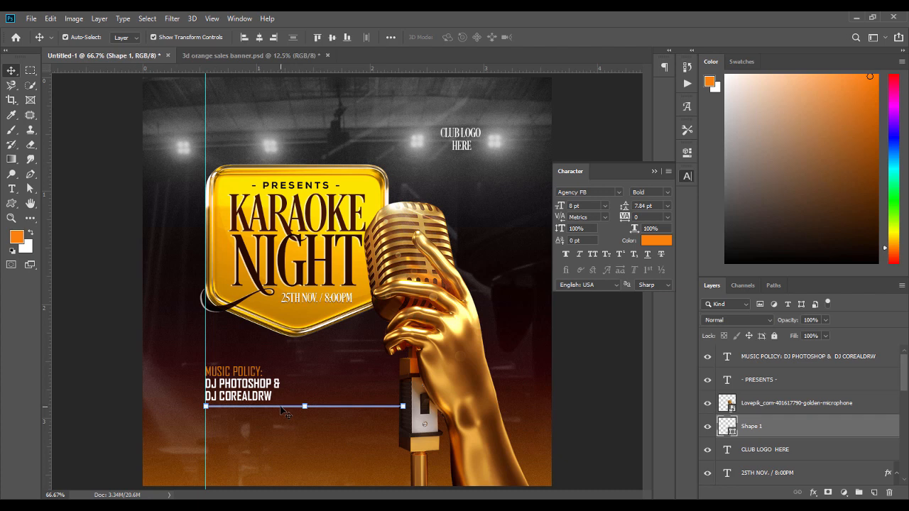
pyautogui.click(30, 190)
pyautogui.press('Down')
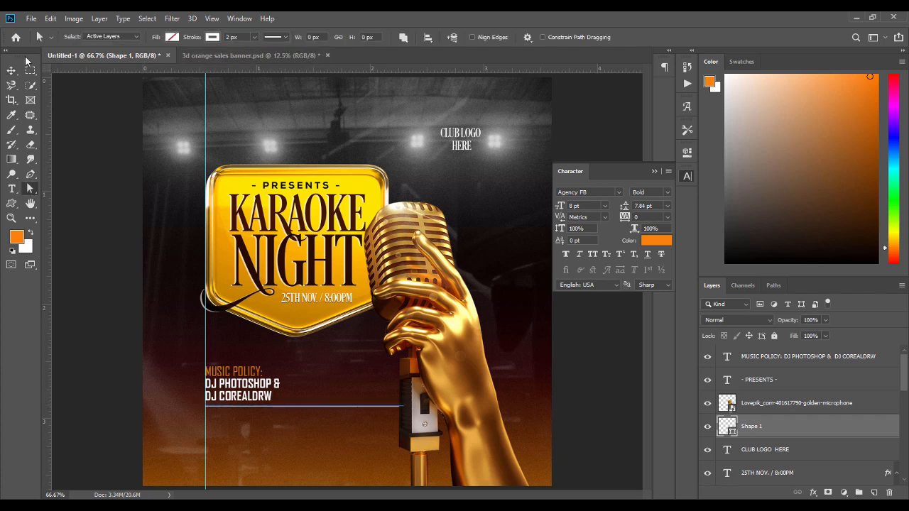
pyautogui.click(12, 71)
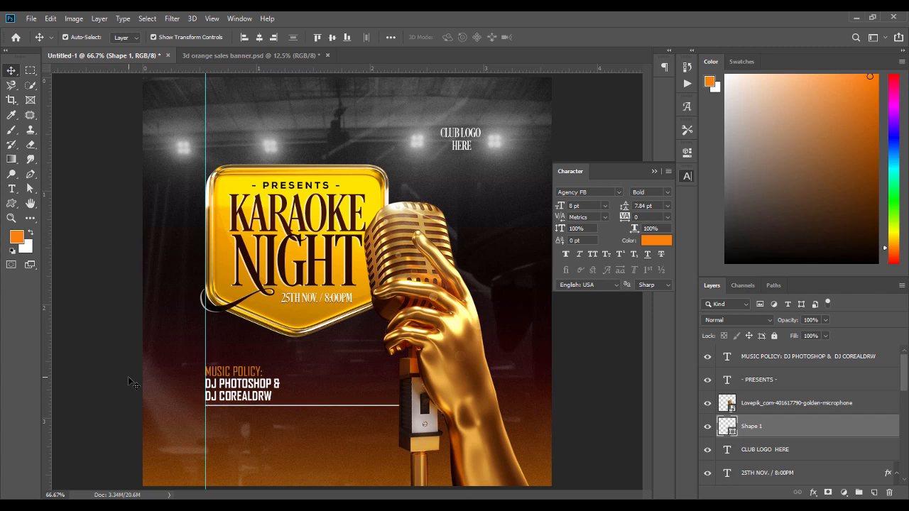
pyautogui.click(127, 376)
# Duplicate the music policy text block below the divider line and change the copy's heading to HOST:.
pyautogui.click(245, 386)
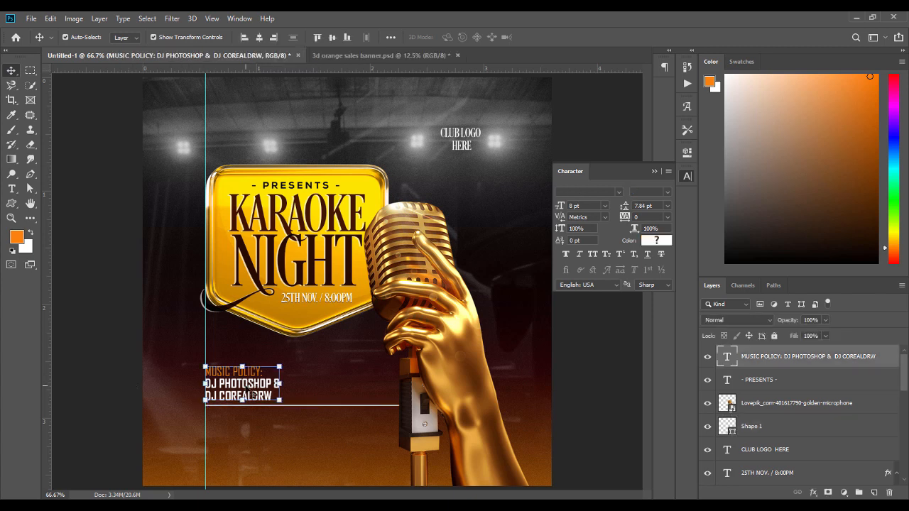
pyautogui.hotkey('ctrl', 'j')
pyautogui.moveTo(253, 394); pyautogui.dragTo(130, 398)
pyautogui.doubleClick(243, 439)
pyautogui.write('HOST:')
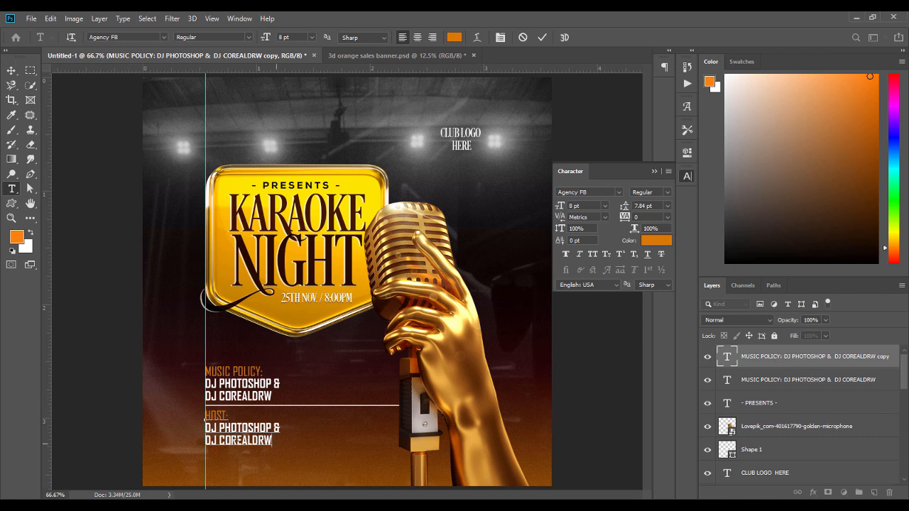
# Replace the two DJ lines under HOST: with GRAPHIC DESIGNER.
pyautogui.moveTo(272, 440); pyautogui.dragTo(192, 428)
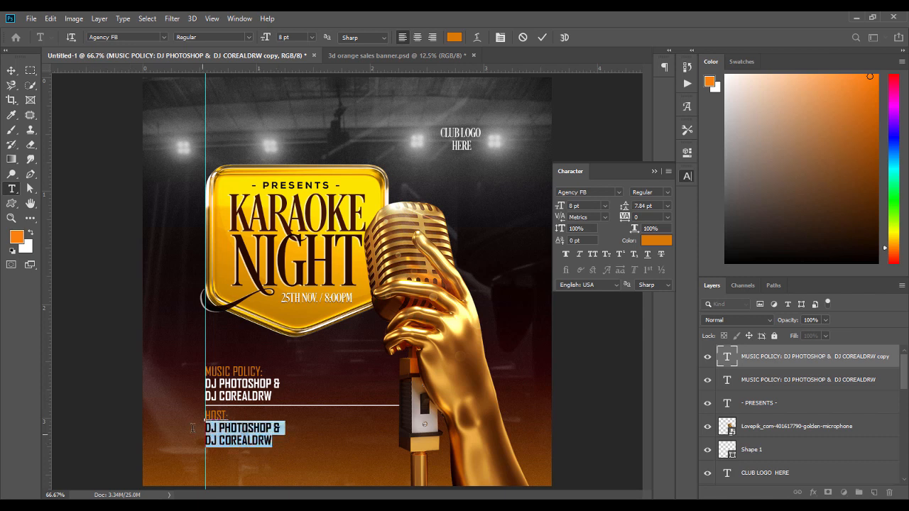
pyautogui.write('GRA')
pyautogui.write('CH')
pyautogui.press('BackSpace')
pyautogui.press('BackSpace')
pyautogui.write('PHIC')
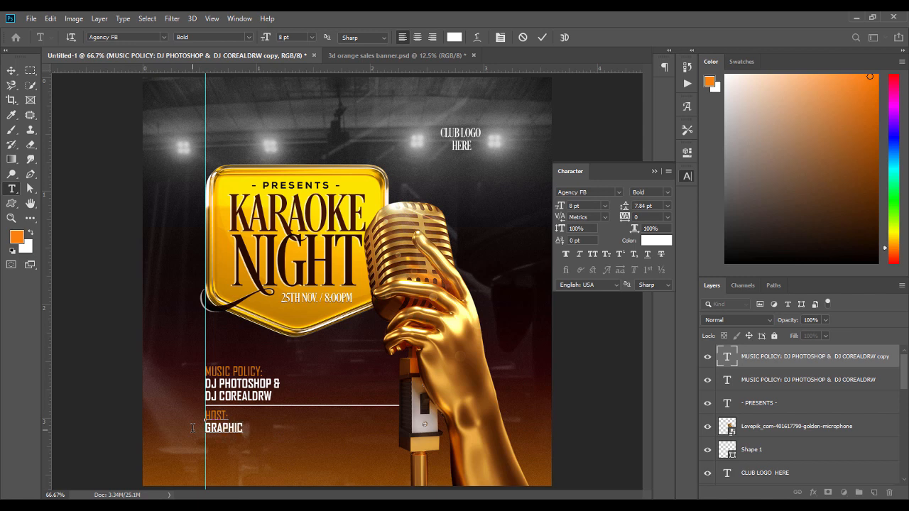
pyautogui.write(' DESIGNER')
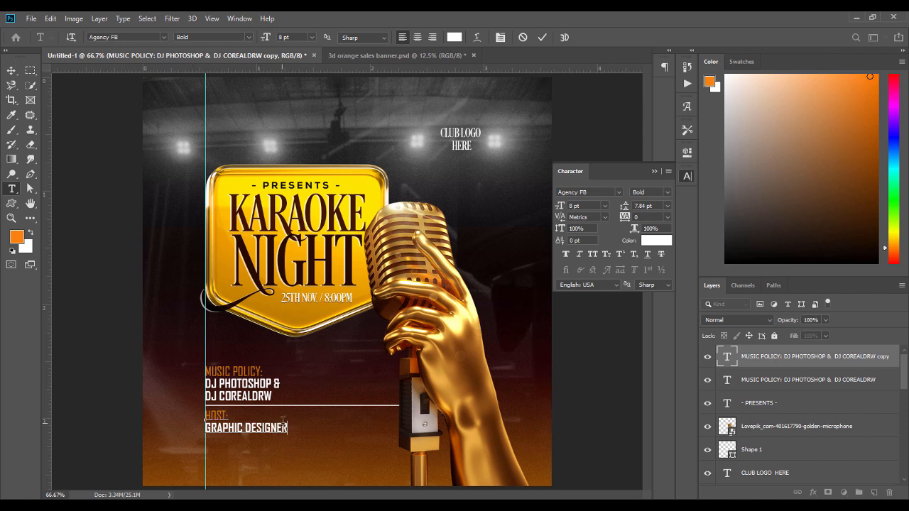
pyautogui.click(11, 71)
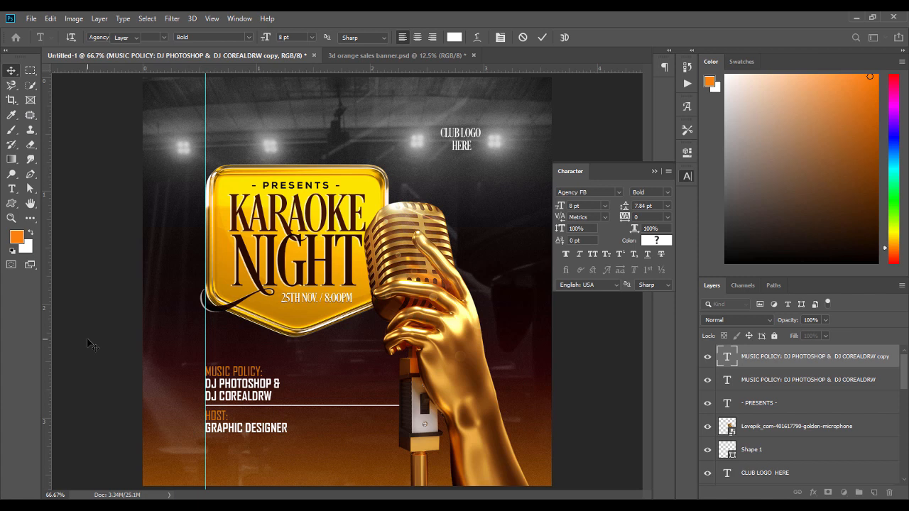
# Duplicate the divider line and place the copy just below the GRAPHIC DESIGNER text.
pyautogui.click(357, 406)
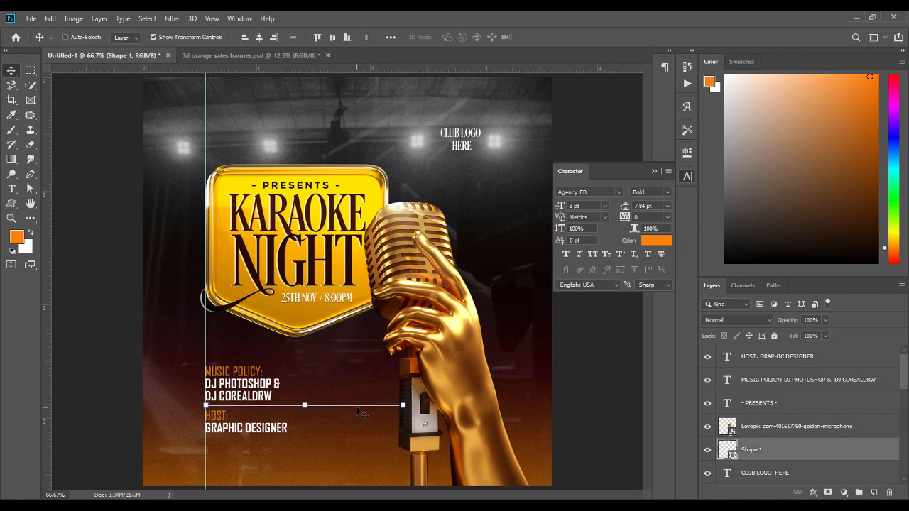
pyautogui.hotkey('ctrl', 'j')
pyautogui.hotkey('shift', 'Down')
pyautogui.hotkey('shift', 'Down')
pyautogui.hotkey('shift', 'Down')
pyautogui.hotkey('shift', 'Down')
pyautogui.hotkey('shift', 'Down')
pyautogui.hotkey('shift', 'Down')
pyautogui.hotkey('shift', 'Down')
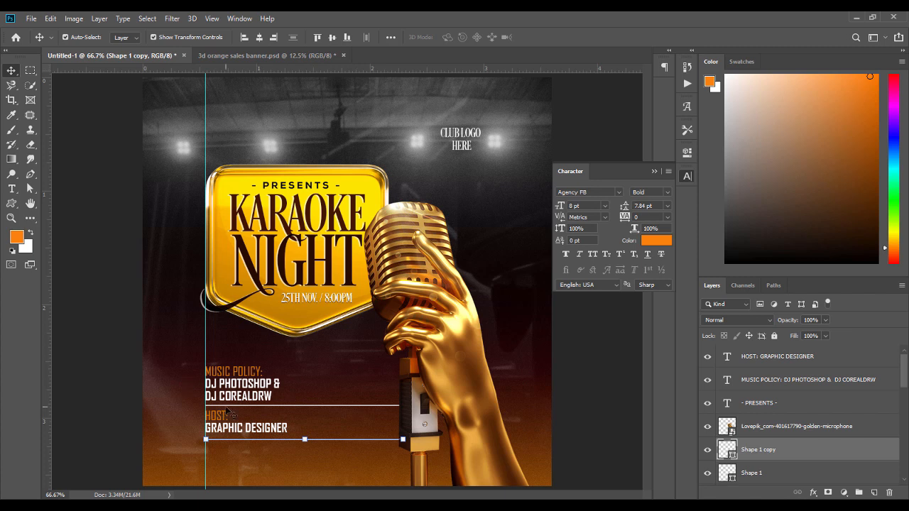
# Change the font style of the GRAPHIC DESIGNER line to Regular.
pyautogui.doubleClick(272, 426)
pyautogui.moveTo(288, 428); pyautogui.dragTo(205, 429)
pyautogui.click(249, 36)
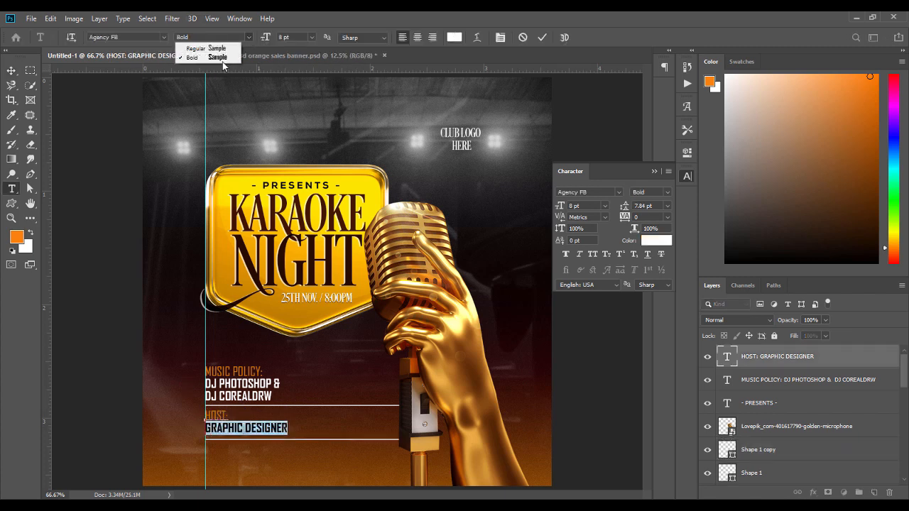
pyautogui.click(224, 46)
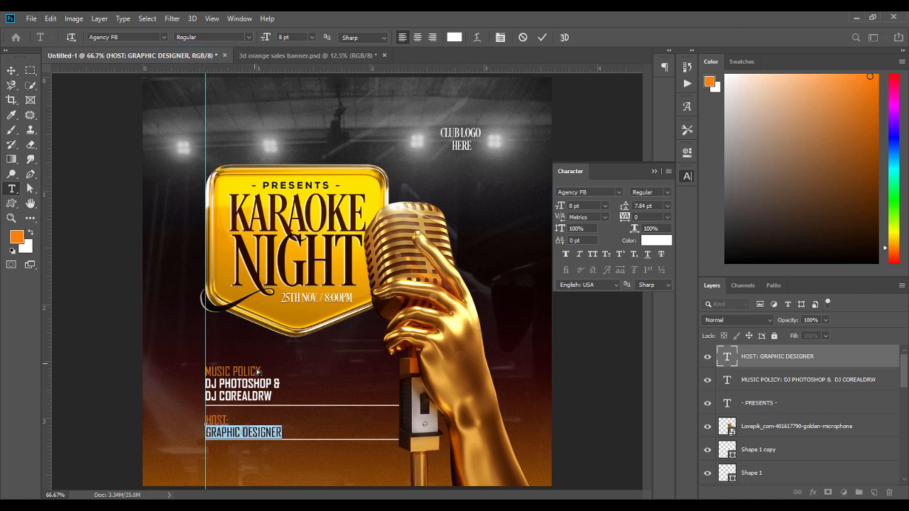
pyautogui.hotkey('ctrl', 'z')
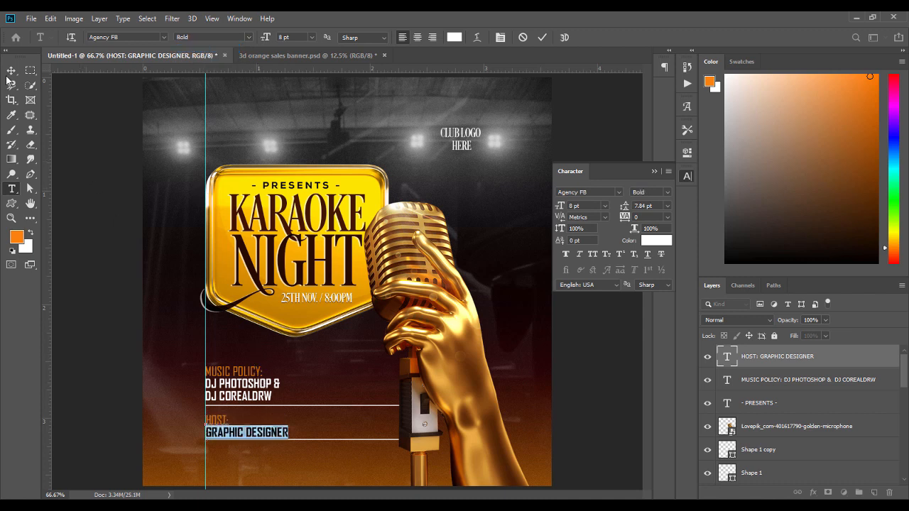
pyautogui.click(248, 36)
pyautogui.click(224, 48)
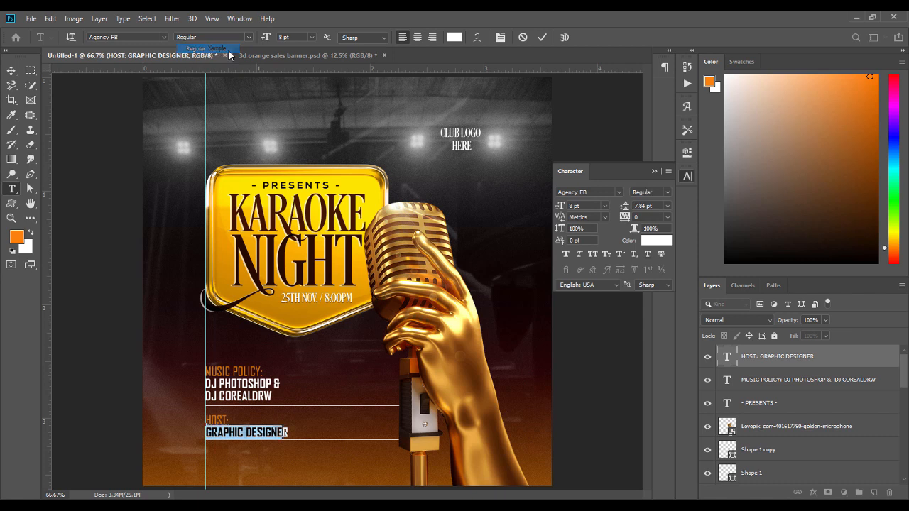
pyautogui.click(11, 70)
pyautogui.click(81, 278)
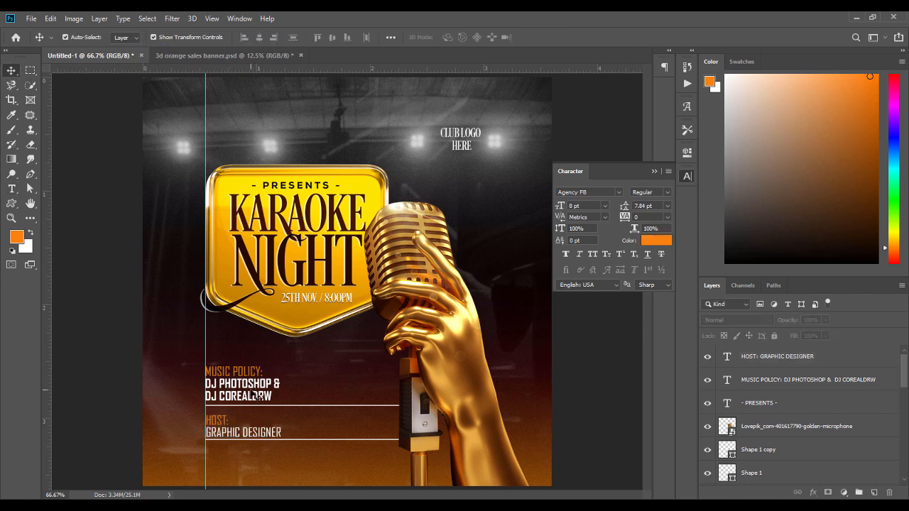
# Change the font style of the two DJ lines under MUSIC POLICY: to Regular.
pyautogui.doubleClick(253, 395)
pyautogui.moveTo(273, 396); pyautogui.dragTo(192, 381)
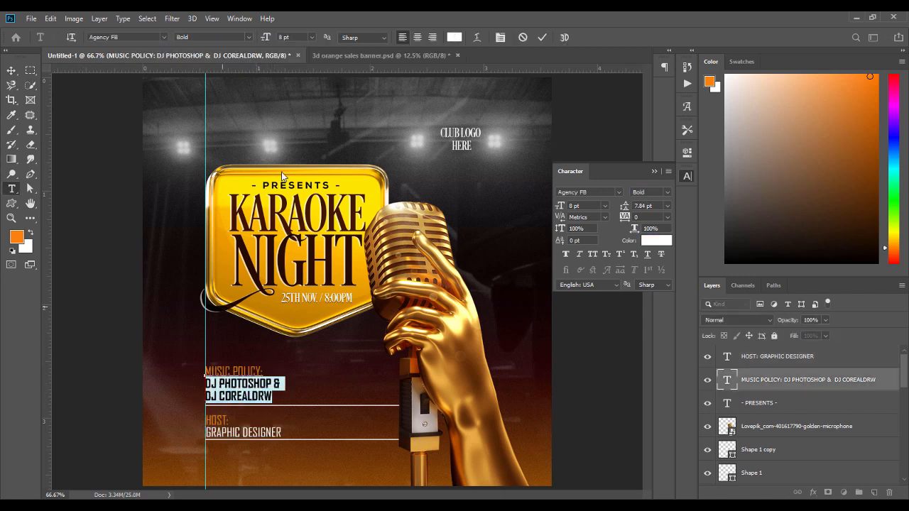
pyautogui.click(249, 37)
pyautogui.click(196, 48)
# Reduce the MUSIC POLICY: heading's font size to 6 pt.
pyautogui.click(266, 372)
pyautogui.moveTo(266, 371); pyautogui.dragTo(187, 368)
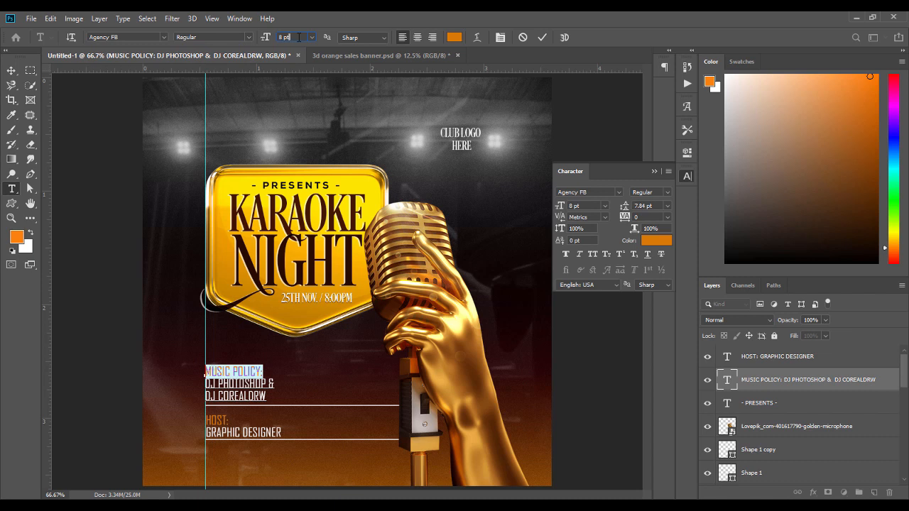
pyautogui.press('Down')
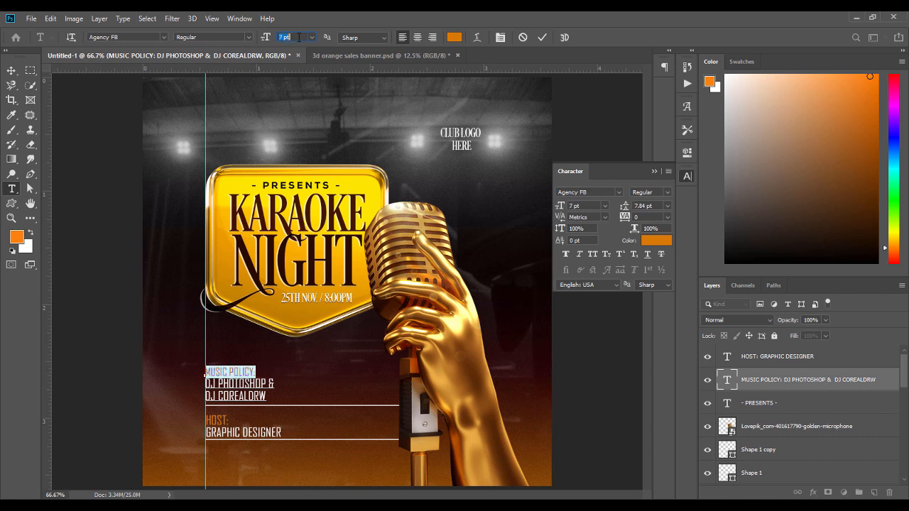
pyautogui.press('Down')
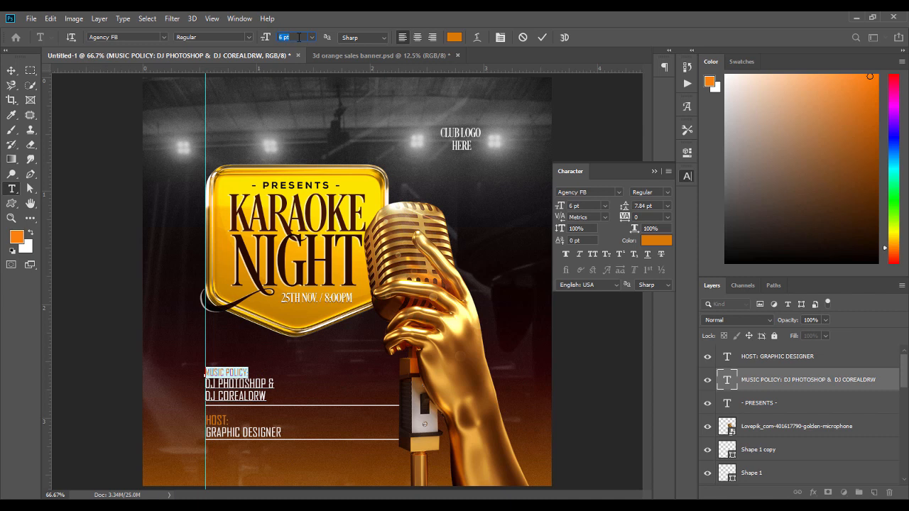
pyautogui.click(11, 71)
# Reduce the HOST: heading's font size to 6 pt.
pyautogui.click(223, 421)
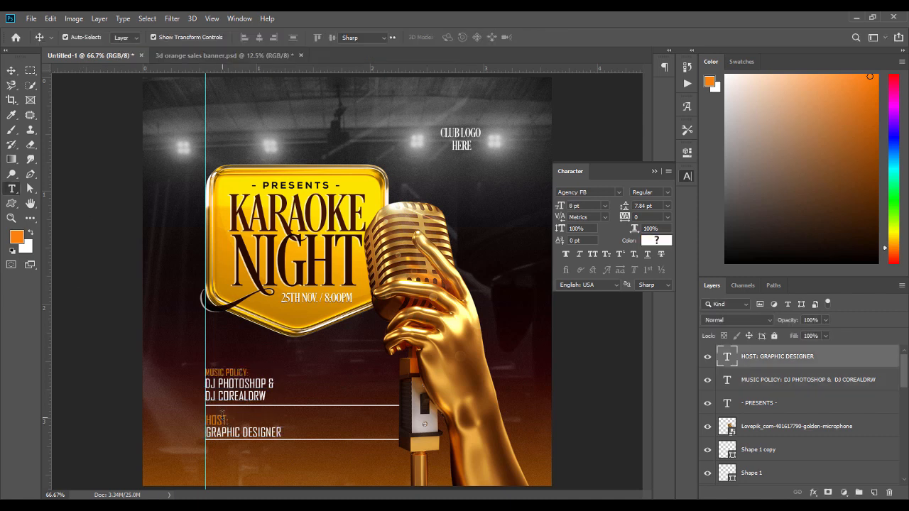
pyautogui.doubleClick(223, 420)
pyautogui.press('Down')
pyautogui.press('Down')
# Recolour the HOST: heading to golden yellow daa109.
pyautogui.click(462, 38)
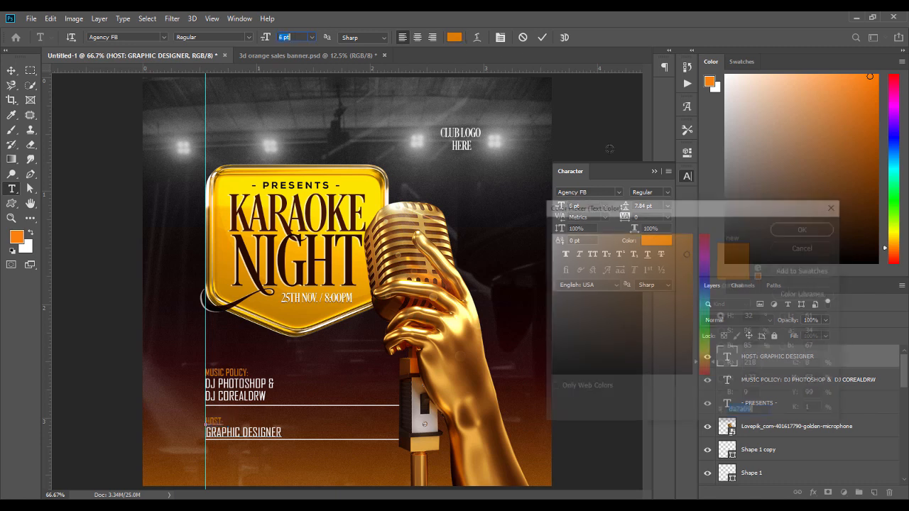
pyautogui.click(707, 361)
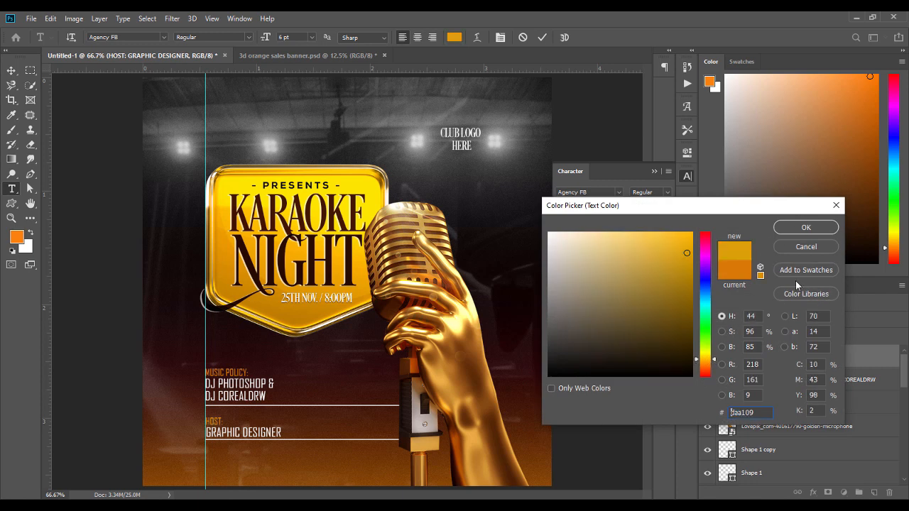
pyautogui.doubleClick(759, 412)
pyautogui.press('Return')
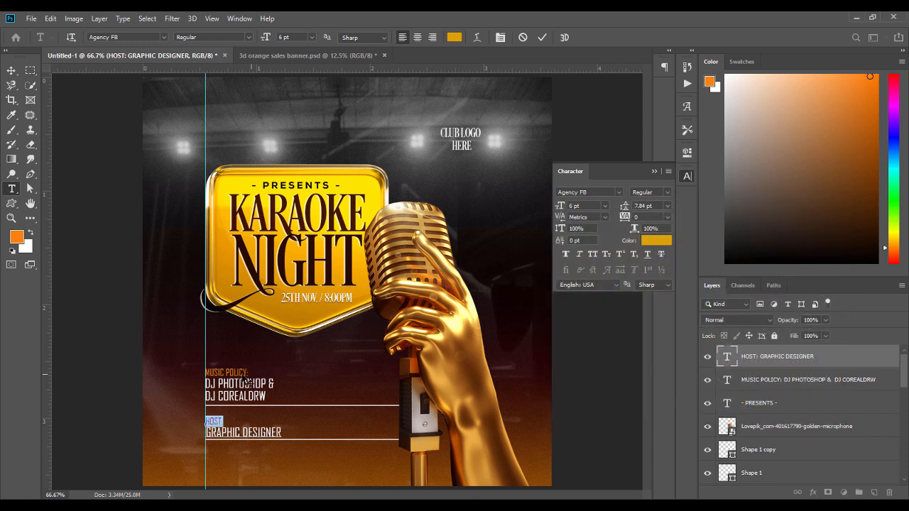
pyautogui.click(11, 71)
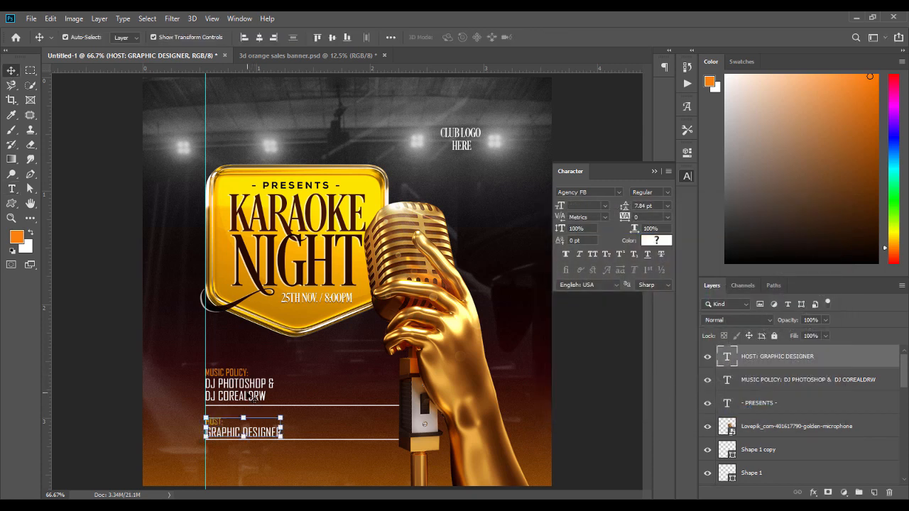
# Recolour the MUSIC POLICY: heading to a golden yellow matching the HOST: heading.
pyautogui.doubleClick(252, 399)
pyautogui.moveTo(249, 373); pyautogui.dragTo(177, 357)
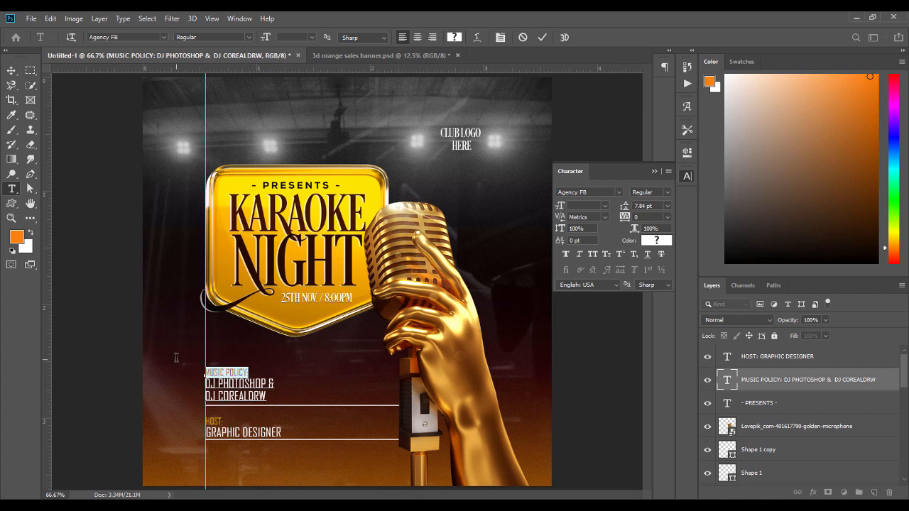
pyautogui.click(454, 38)
pyautogui.click(704, 355)
pyautogui.press('Return')
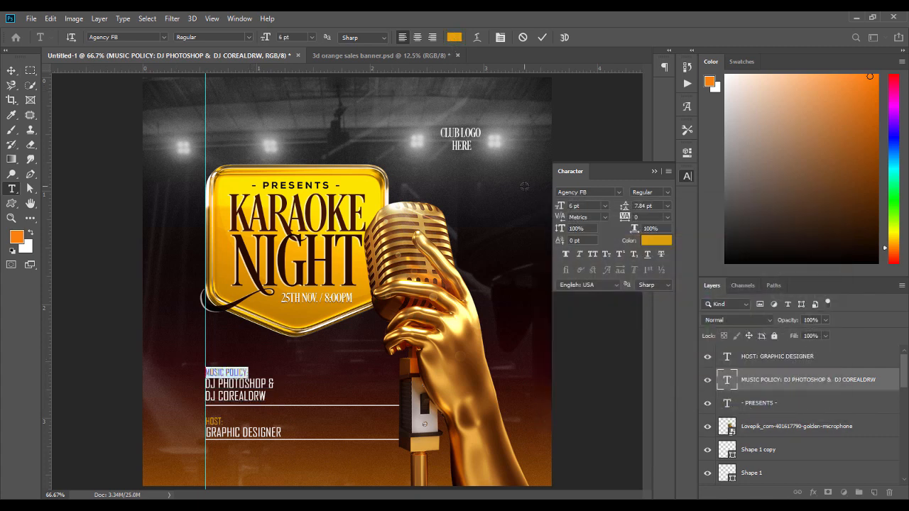
pyautogui.click(11, 71)
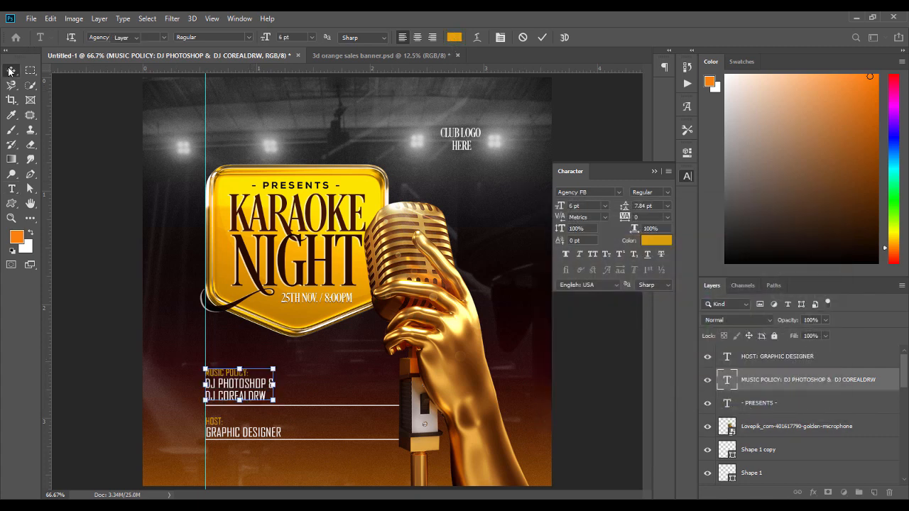
# Collapse the character settings and move the host text and lower divider line together up, closer to the upper divider.
pyautogui.click(654, 171)
pyautogui.click(602, 217)
pyautogui.click(227, 429)
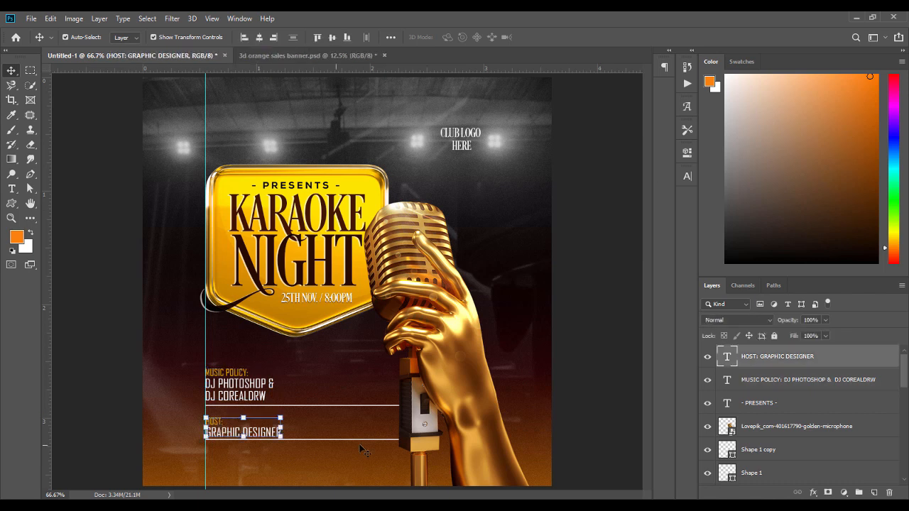
pyautogui.keyDown('shift'); pyautogui.click(386, 441); pyautogui.keyUp('shift')
pyautogui.press('Up')
pyautogui.press('Up')
pyautogui.press('Up')
pyautogui.press('Up')
pyautogui.press('Up')
pyautogui.press('Up')
pyautogui.press('Up')
pyautogui.press('Up')
pyautogui.press('Up')
pyautogui.press('Up')
pyautogui.press('Up')
pyautogui.press('Up')
pyautogui.press('Up')
pyautogui.press('Up')
pyautogui.press('Up')
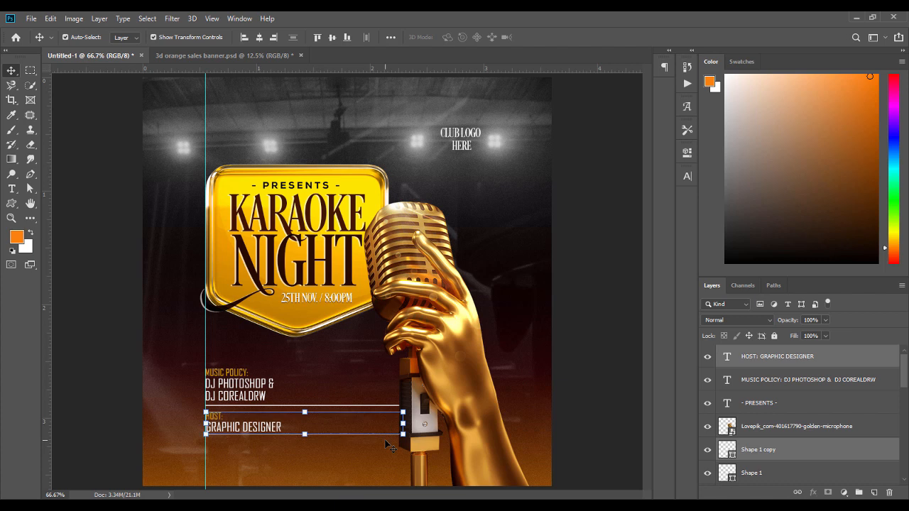
pyautogui.click(118, 357)
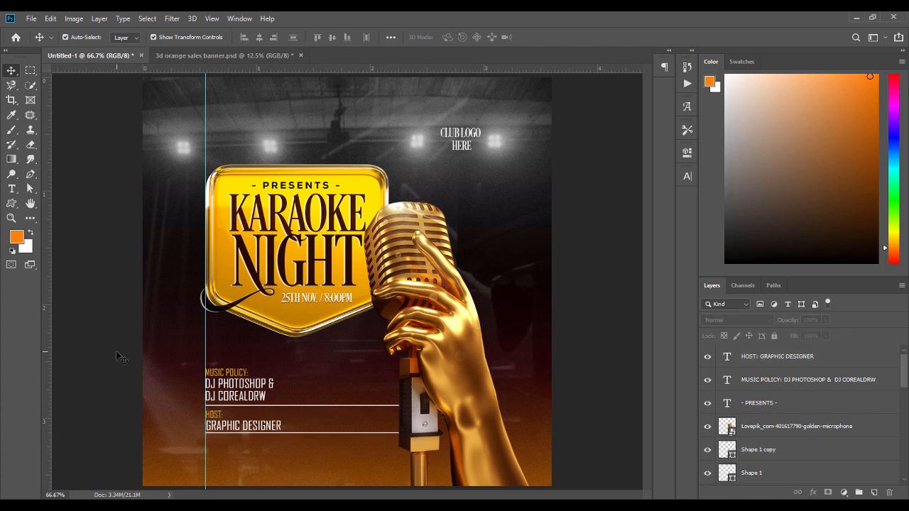
# Nudge the lower divider line slightly down from the host text.
pyautogui.click(347, 435)
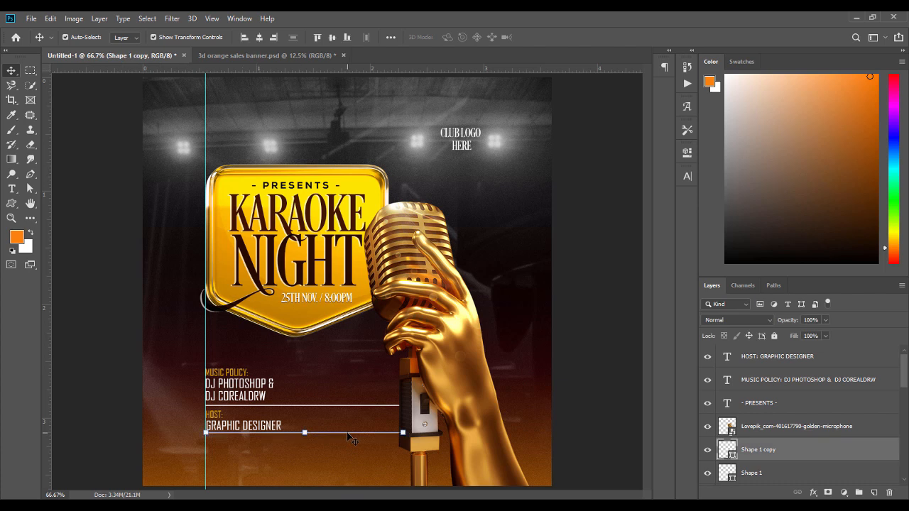
pyautogui.press('Down')
pyautogui.press('Down')
pyautogui.press('Down')
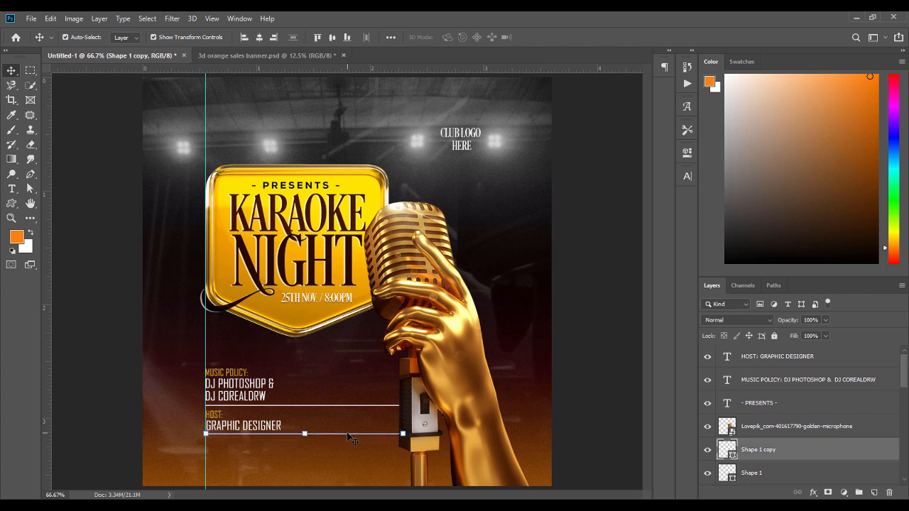
# Shorten both divider lines together to 80% width, keeping their starting edge on the guide.
pyautogui.keyDown('shift'); pyautogui.click(771, 474); pyautogui.keyUp('shift')
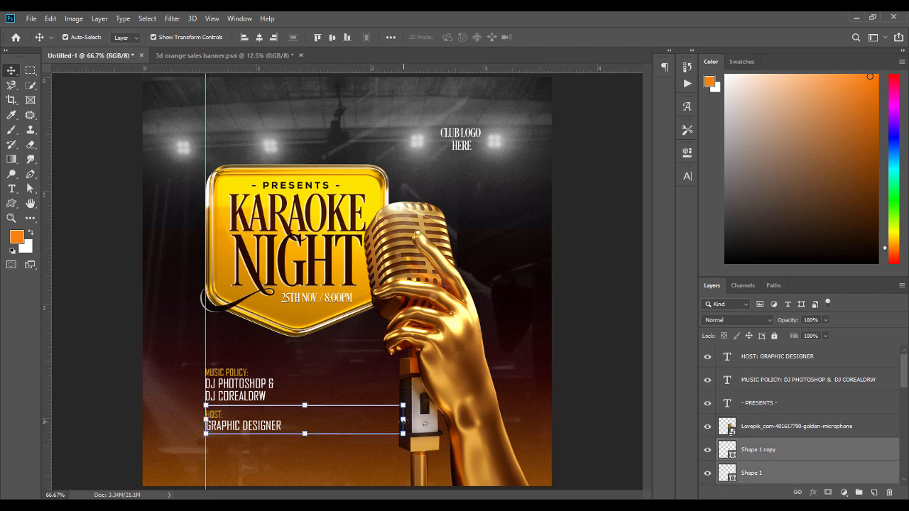
pyautogui.moveTo(403, 420); pyautogui.dragTo(364, 420)
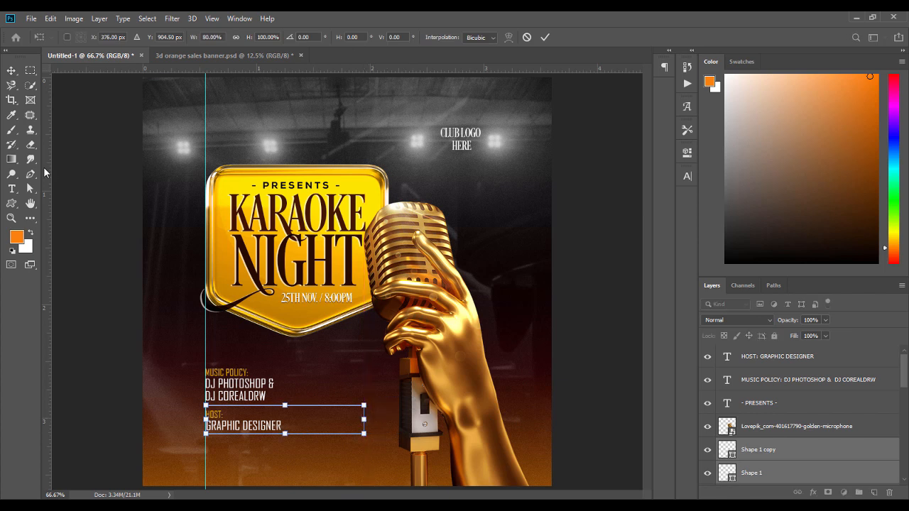
pyautogui.click(11, 71)
pyautogui.click(88, 275)
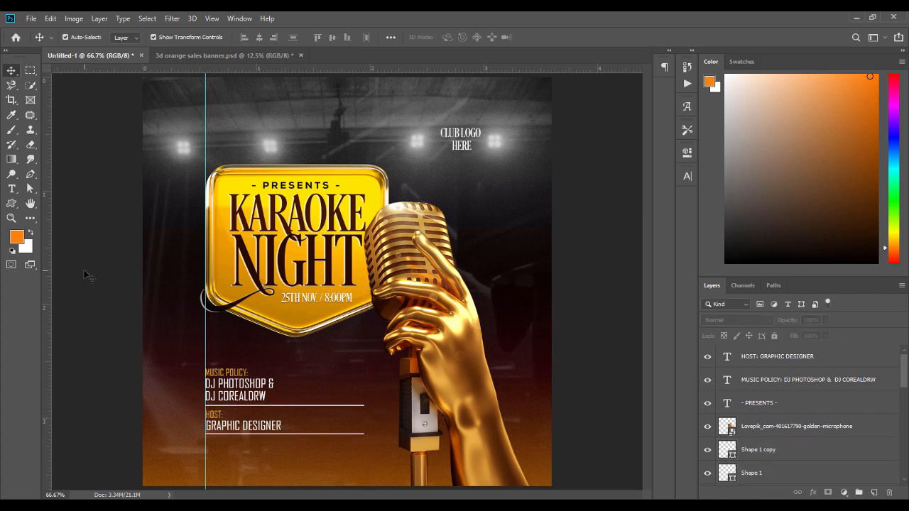
# Add a new text line reading LA COOL VIP LOUNGE below the lower divider line.
pyautogui.click(241, 384)
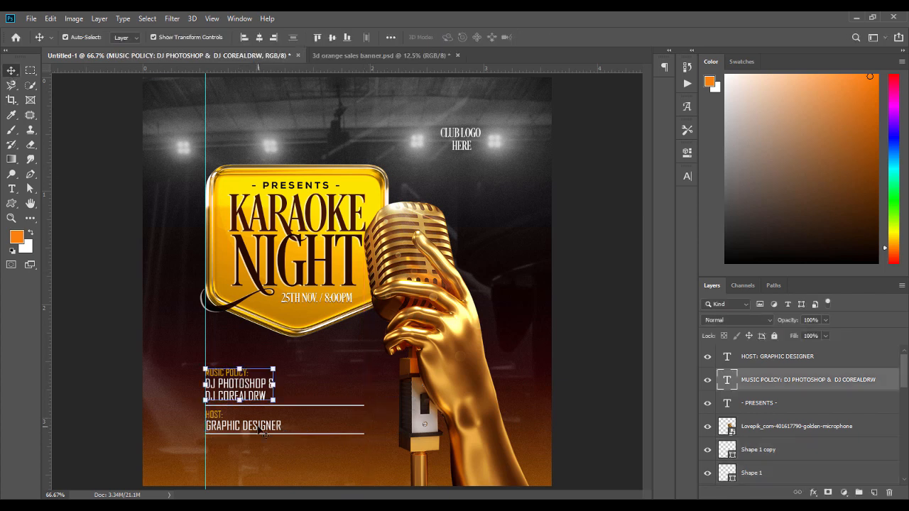
pyautogui.click(12, 189)
pyautogui.click(223, 451)
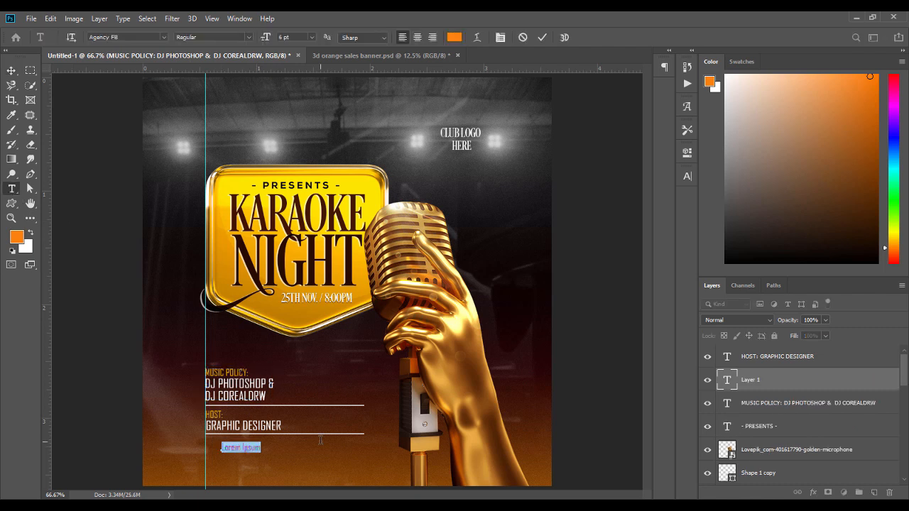
pyautogui.press('BackSpace')
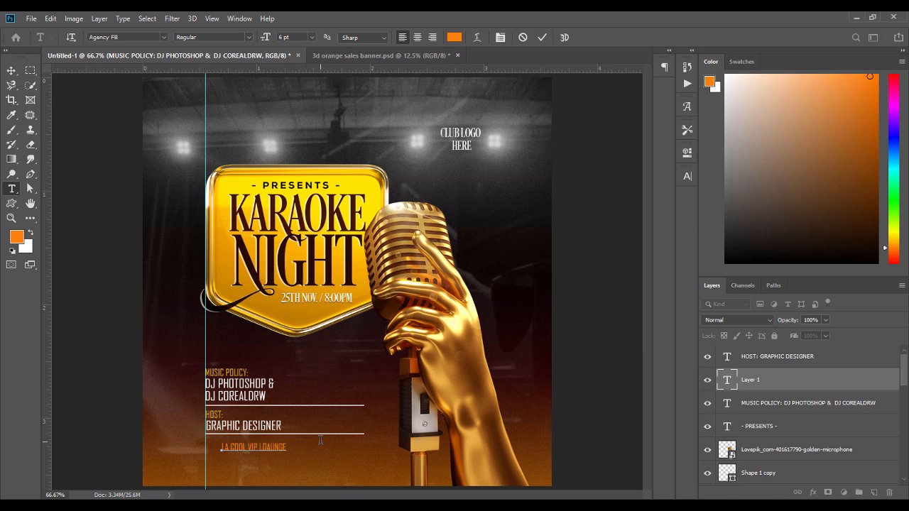
pyautogui.press('BackSpace')
# Set the LA COOL VIP LOUNGE text colour to white (ffffff).
pyautogui.hotkey('ctrl', 'a')
pyautogui.click(454, 37)
pyautogui.write('ffffff')
pyautogui.press('Return')
# Set the LA COOL VIP LOUNGE text in Nexa Heavy and align it to the vertical guide just below the lower divider.
pyautogui.click(143, 36)
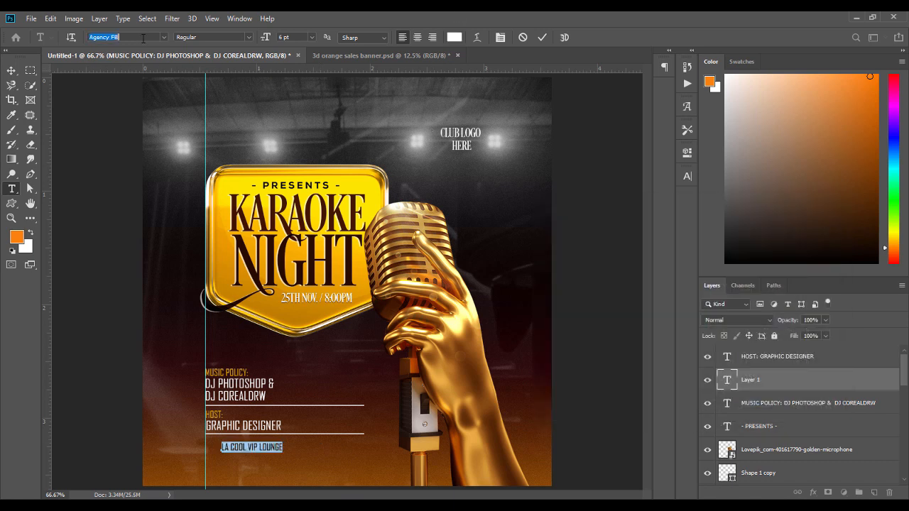
pyautogui.write('NEX')
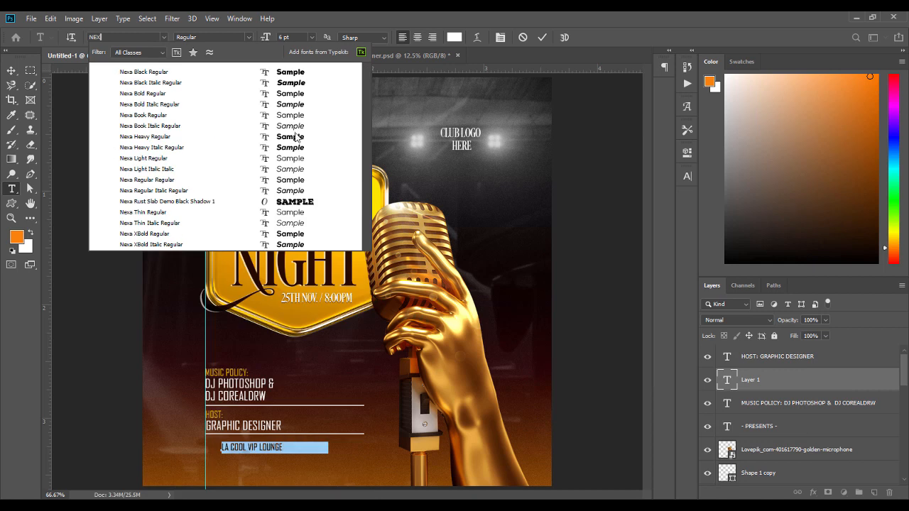
pyautogui.click(296, 136)
pyautogui.click(11, 70)
pyautogui.moveTo(306, 450); pyautogui.dragTo(296, 447)
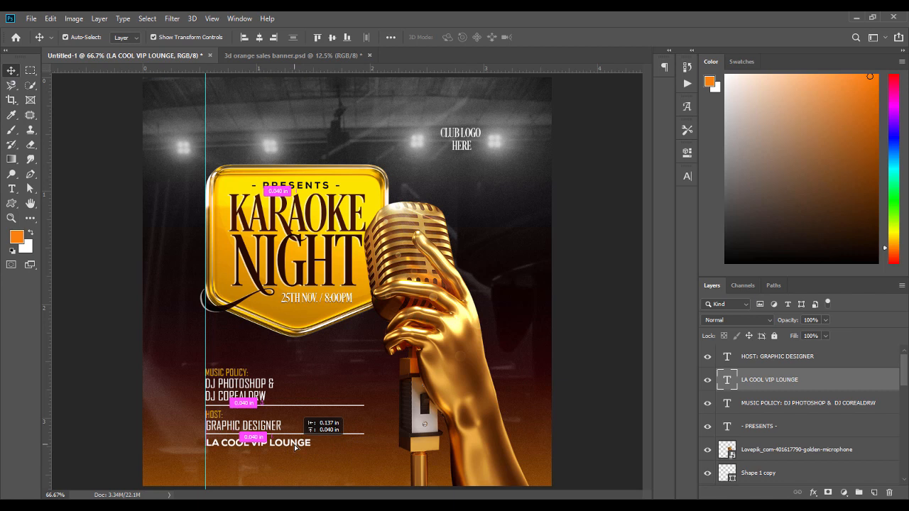
# Reapply the Nexa Heavy font to the LA COOL VIP LOUNGE text.
pyautogui.doubleClick(295, 447)
pyautogui.click(135, 37)
pyautogui.write('NEX')
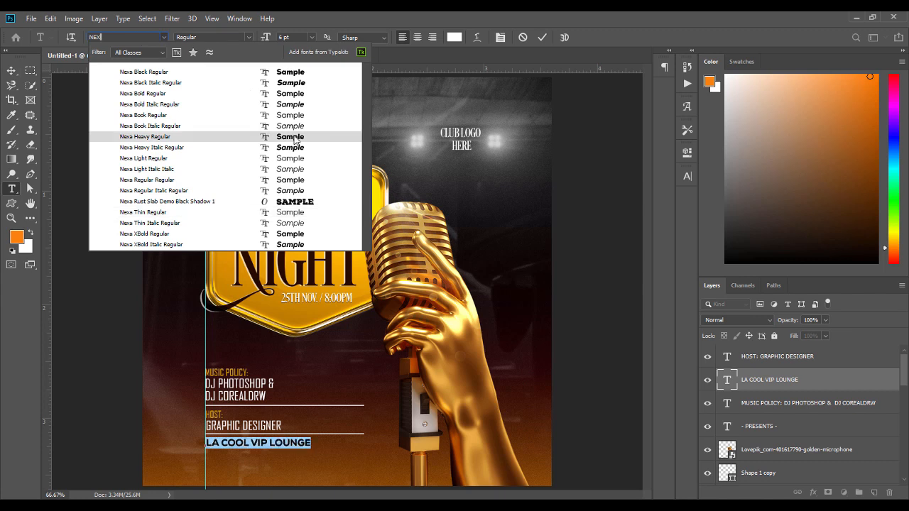
pyautogui.click(295, 137)
pyautogui.click(8, 70)
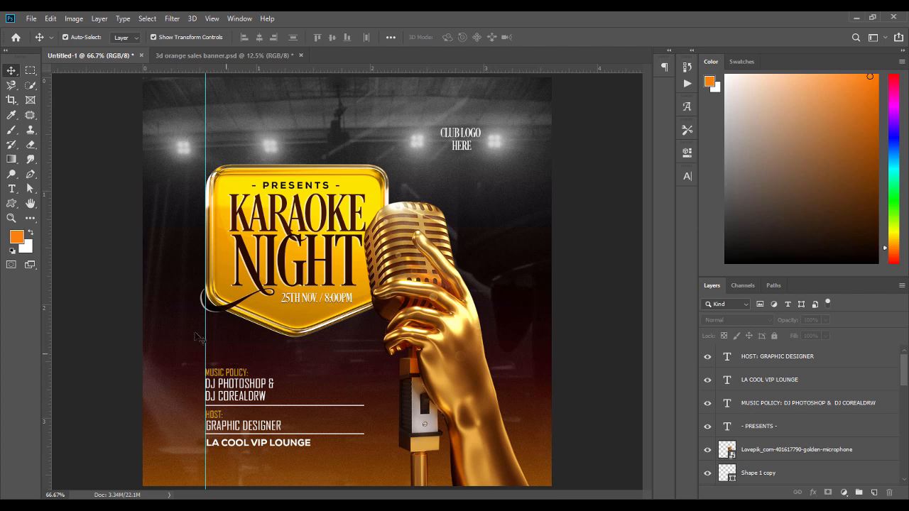
# Add a placeholder paragraph text box below LA COOL VIP LOUNGE, starting at the vertical guide, with 5 pt text.
pyautogui.click(12, 188)
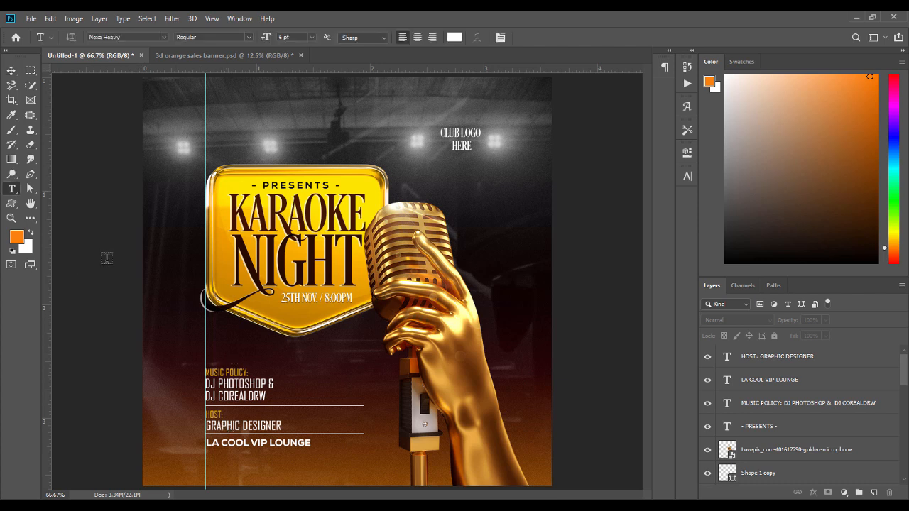
pyautogui.moveTo(205, 454); pyautogui.dragTo(330, 468)
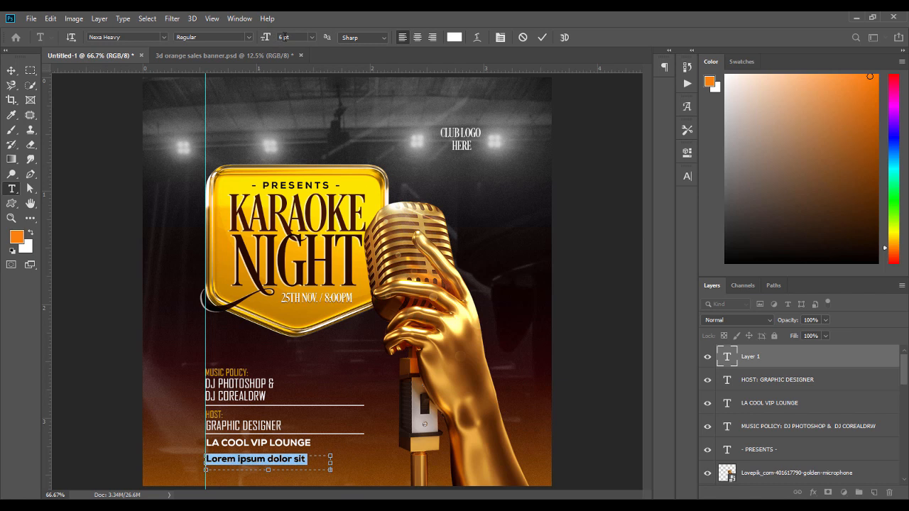
pyautogui.scroll(-2, 284, 36)
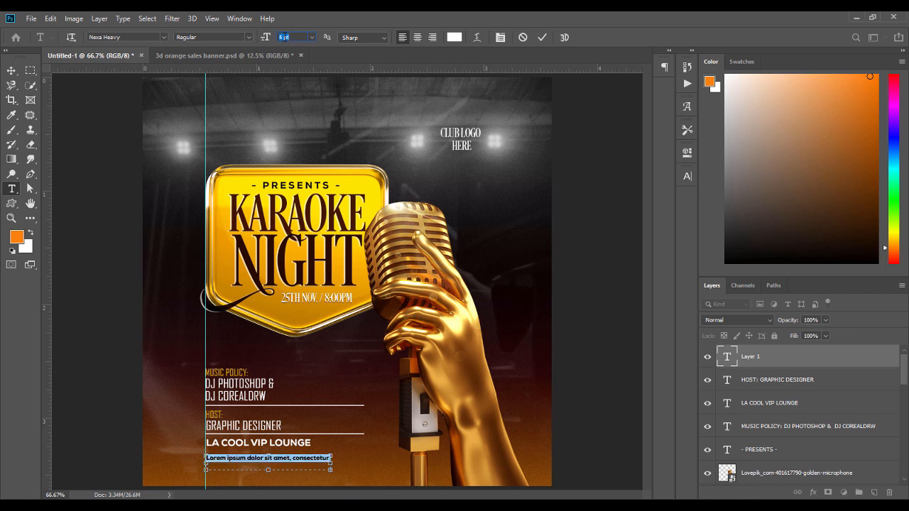
pyautogui.scroll(1, 287, 37)
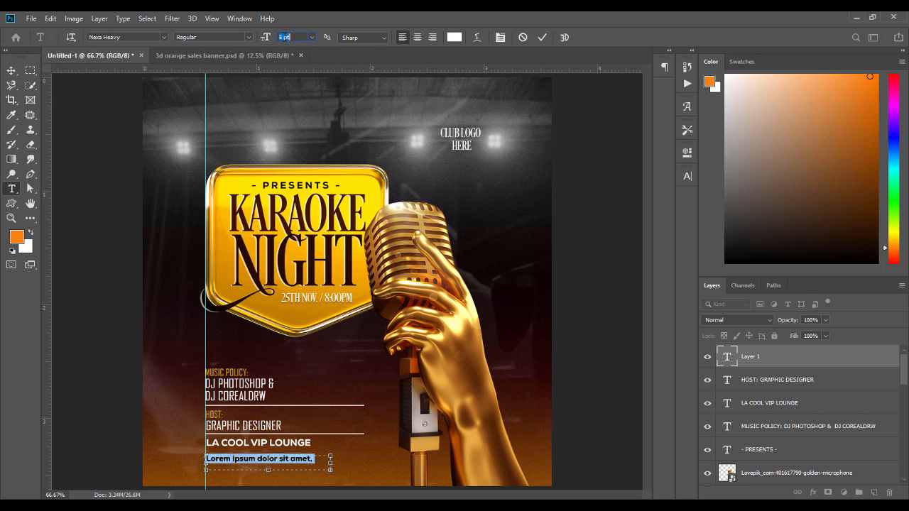
pyautogui.click(683, 174)
pyautogui.click(667, 206)
pyautogui.click(655, 217)
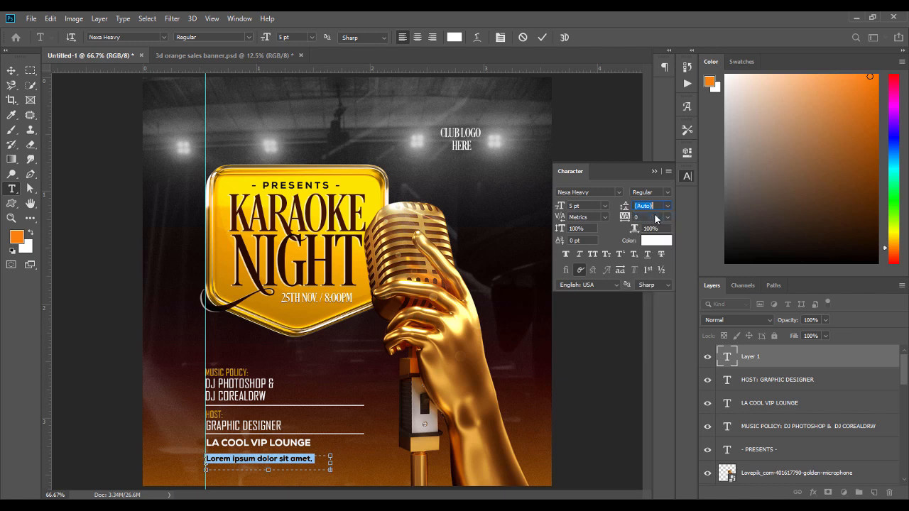
pyautogui.click(654, 172)
# Fill the new text box with Lorem Ipsum text and replace the word amet with A.
pyautogui.click(122, 19)
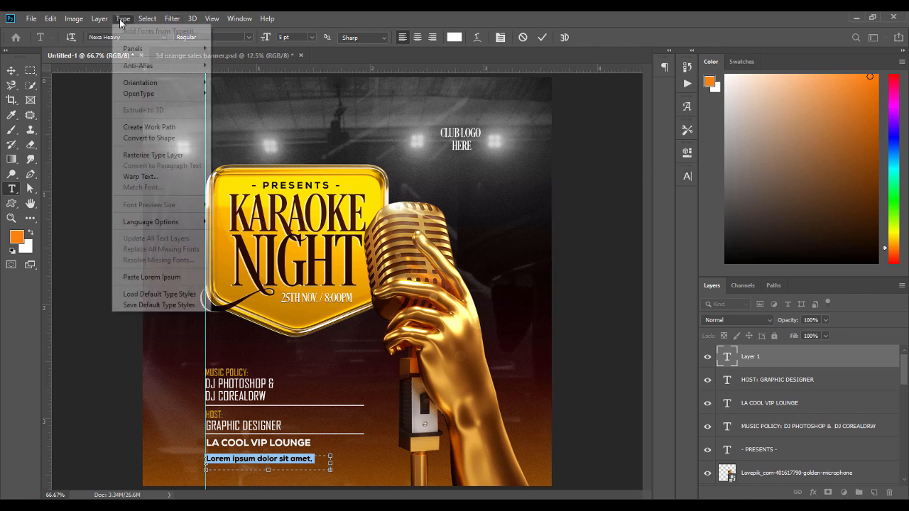
pyautogui.click(159, 277)
pyautogui.moveTo(312, 459); pyautogui.dragTo(291, 458)
pyautogui.write('A, consec')
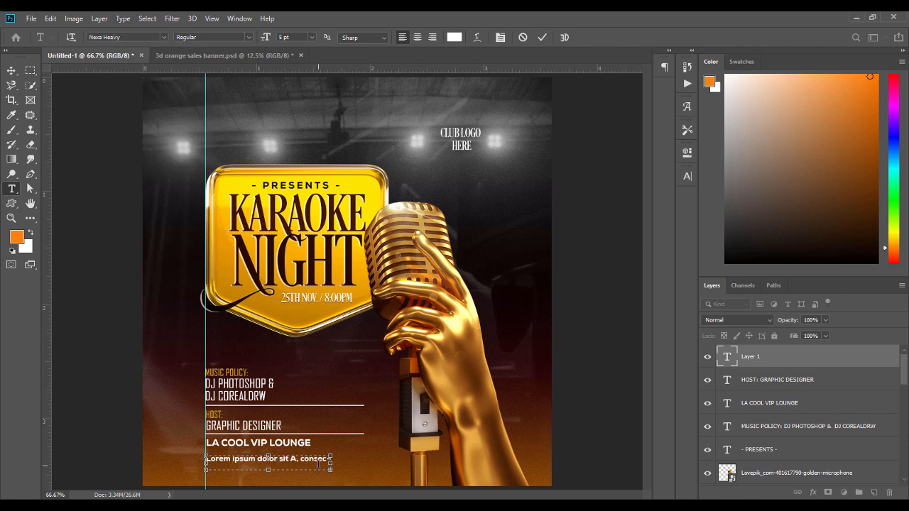
# Set the whole Lorem Ipsum paragraph to 4 pt and commit the text.
pyautogui.hotkey('ctrl', 'a')
pyautogui.click(687, 176)
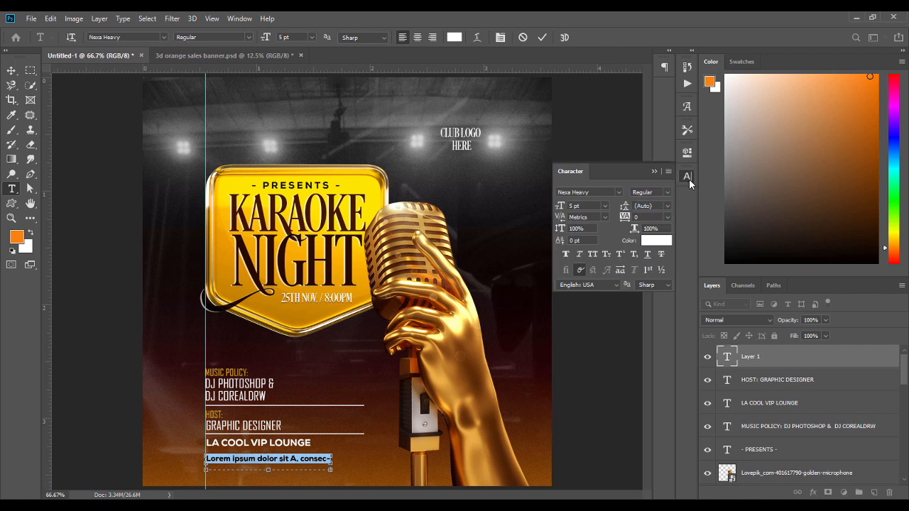
pyautogui.click(667, 206)
pyautogui.click(661, 216)
pyautogui.click(590, 205)
pyautogui.press('Down')
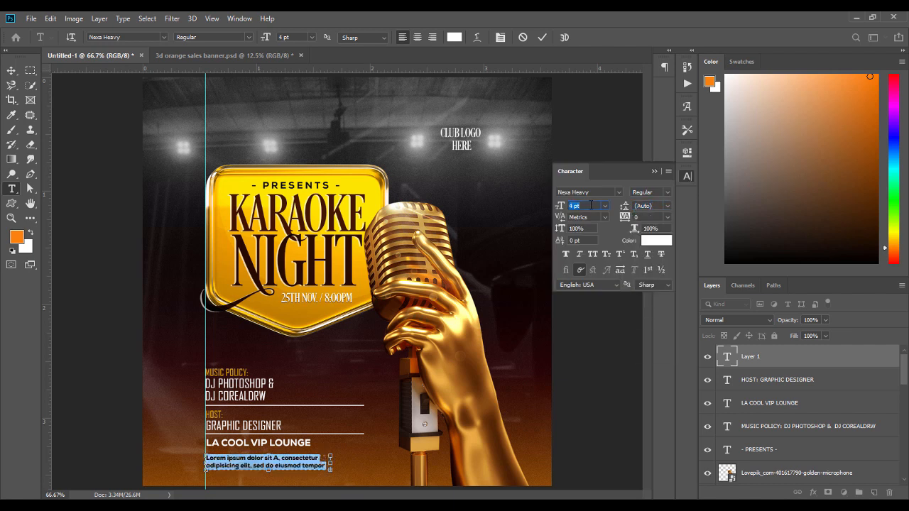
pyautogui.click(11, 71)
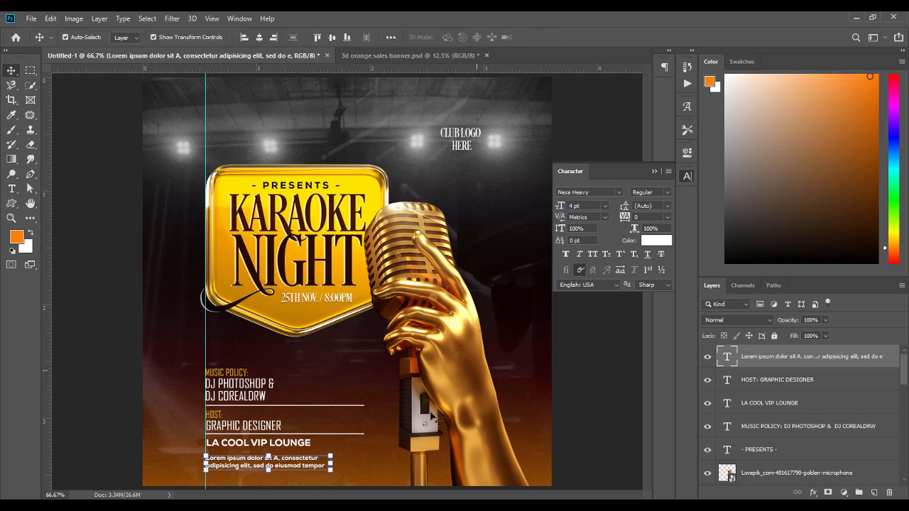
# Change the Lorem Ipsum paragraph's font to Nexa Regular and move it slightly closer to LA COOL VIP LOUNGE.
pyautogui.doubleClick(308, 461)
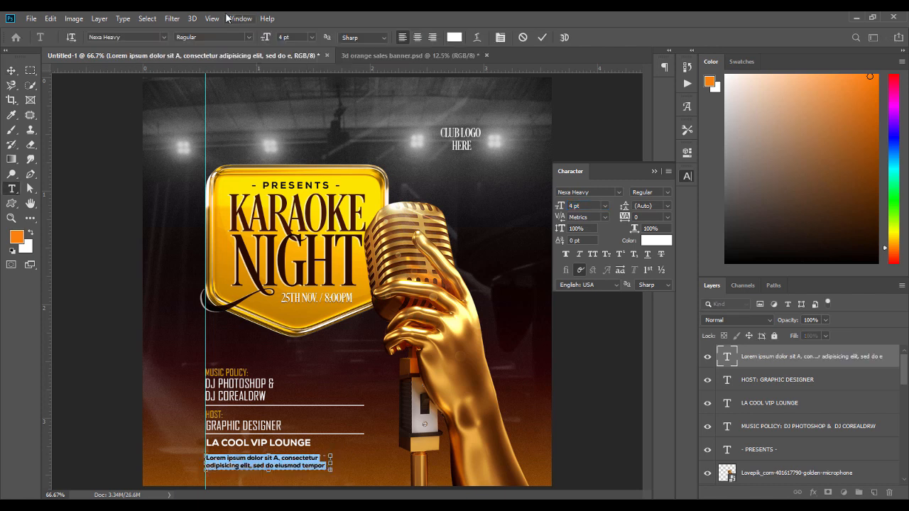
pyautogui.click(148, 36)
pyautogui.write('NEX')
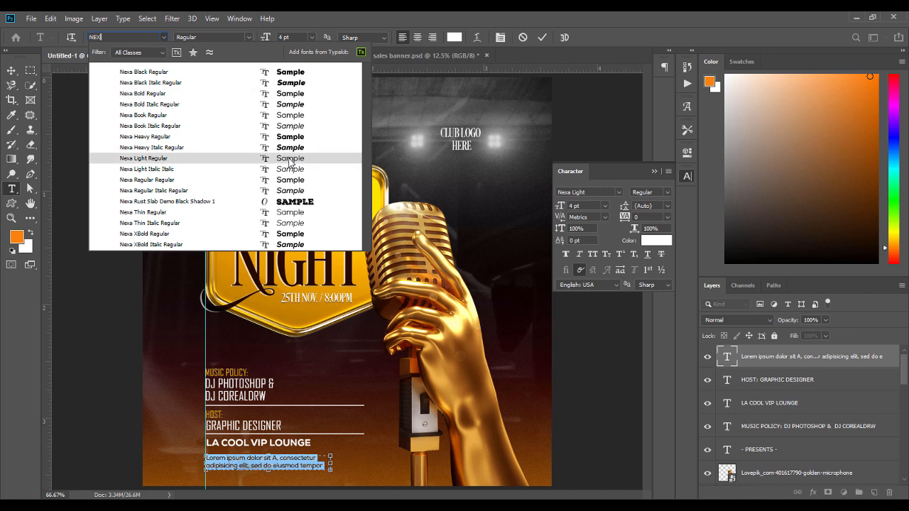
pyautogui.click(290, 180)
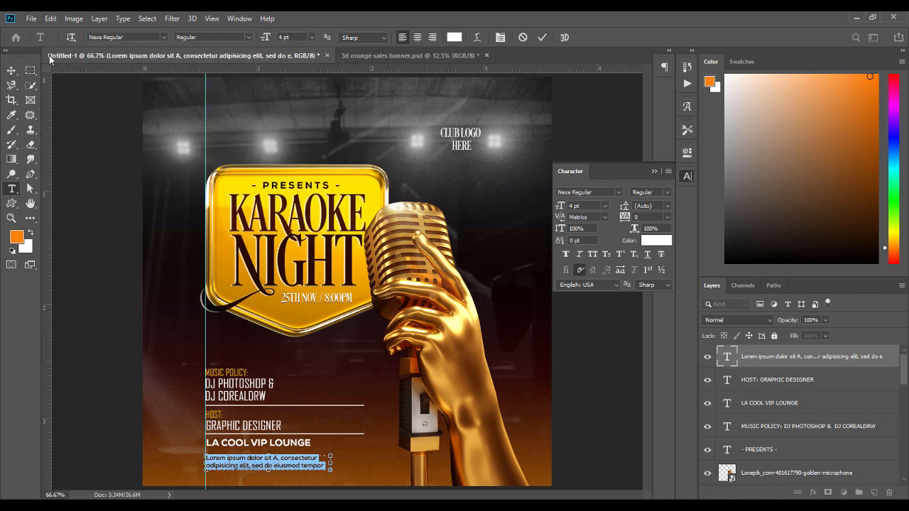
pyautogui.click(13, 72)
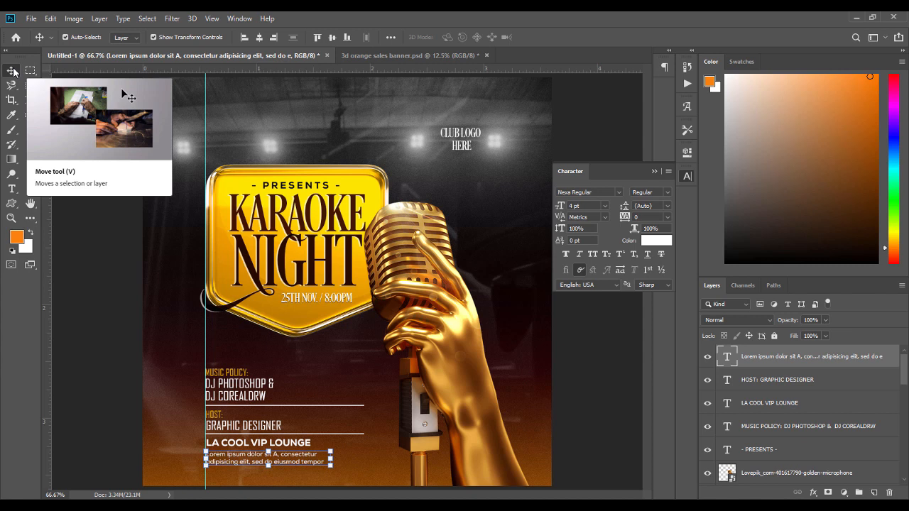
# Set the Lorem Ipsum paragraph's text colour to light grey (e9e7e7).
pyautogui.doubleClick(305, 462)
pyautogui.click(656, 239)
pyautogui.moveTo(552, 246)
pyautogui.mouseDown()
pyautogui.moveTo(547, 262)
pyautogui.moveTo(548, 244)
pyautogui.mouseUp()
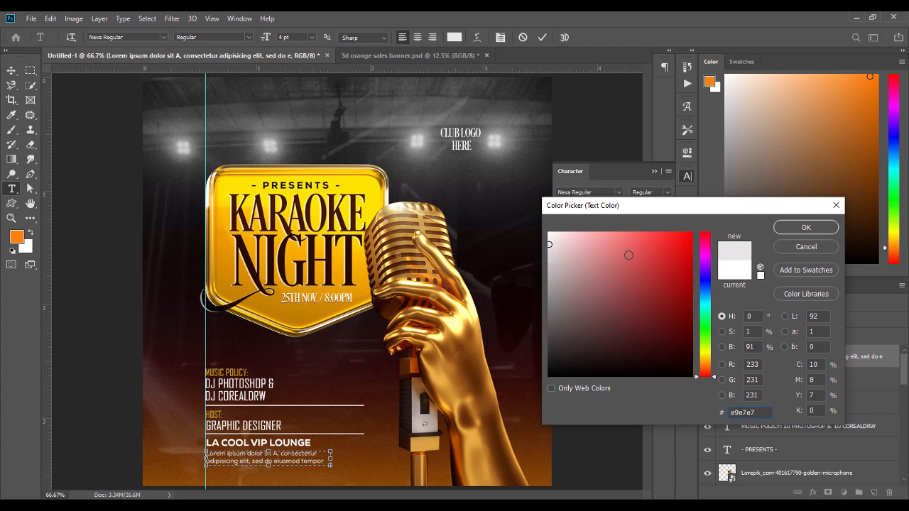
pyautogui.click(806, 228)
pyautogui.click(655, 171)
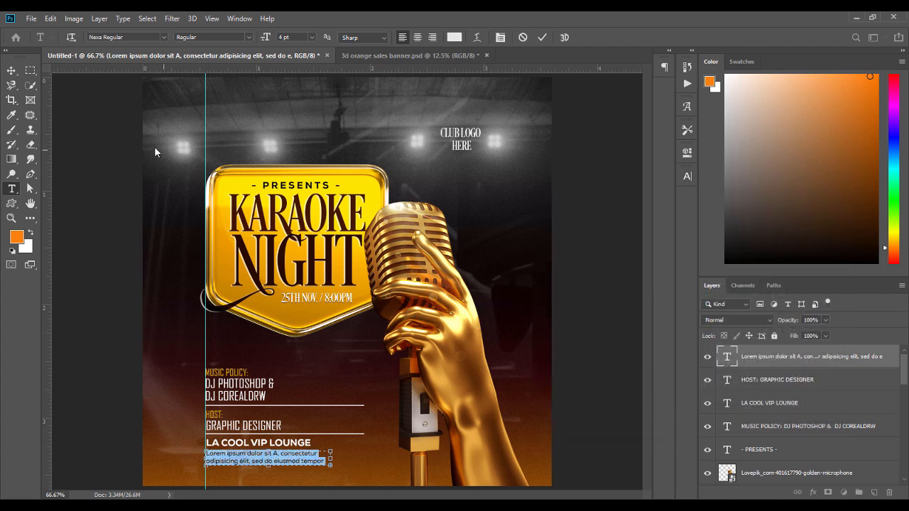
pyautogui.click(11, 70)
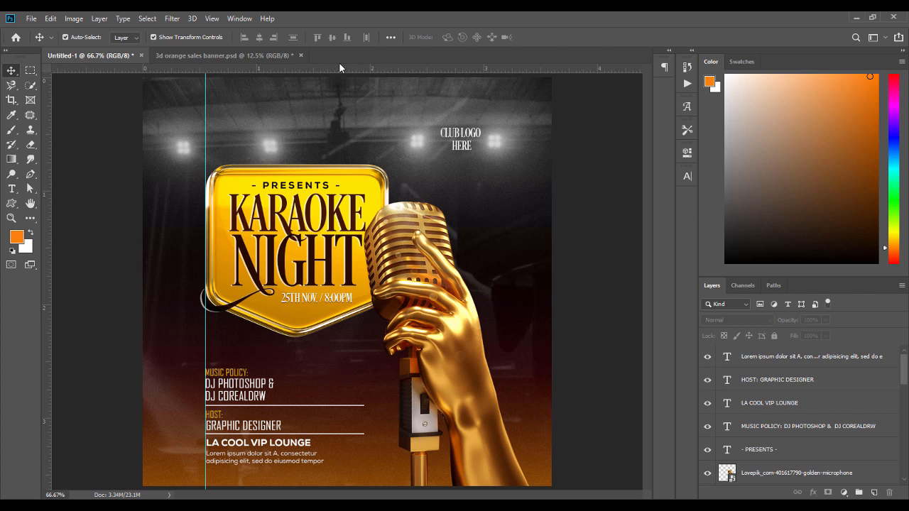
# Place the spark-copy-3 image above the golden microphone layer, centred near the badge's edge, and try the Screen blend mode on it.
pyautogui.click(406, 282)
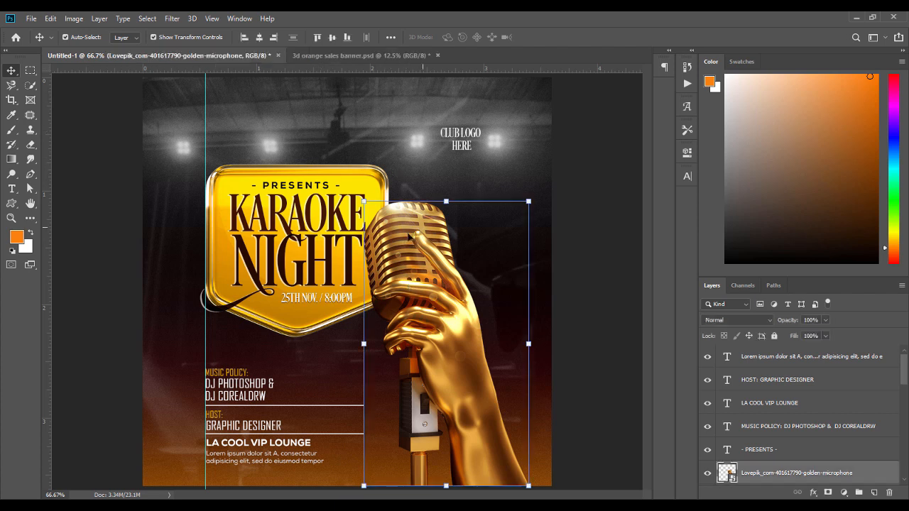
pyautogui.click(329, 497)
pyautogui.click(377, 140)
pyautogui.moveTo(389, 143); pyautogui.dragTo(424, 245)
pyautogui.moveTo(349, 250)
pyautogui.mouseDown()
pyautogui.moveTo(395, 261)
pyautogui.moveTo(363, 253)
pyautogui.moveTo(360, 244)
pyautogui.mouseUp()
pyautogui.press('Return')
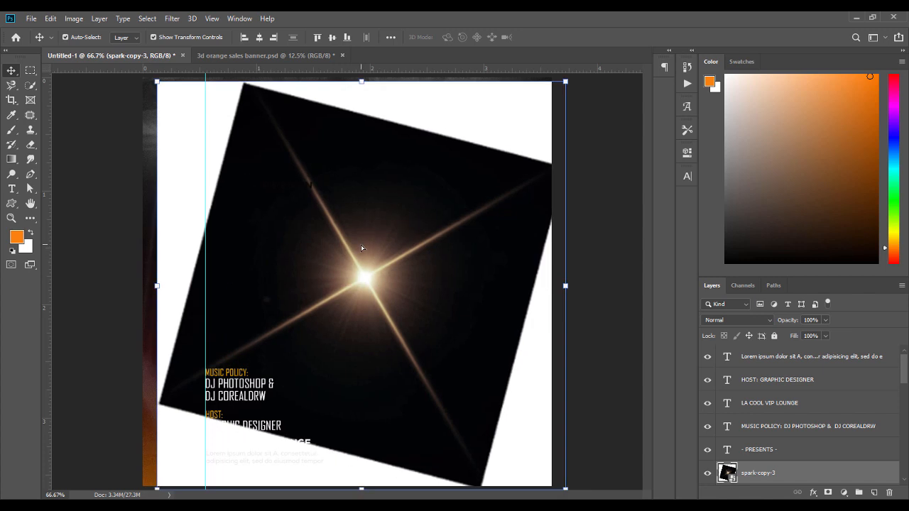
pyautogui.click(754, 321)
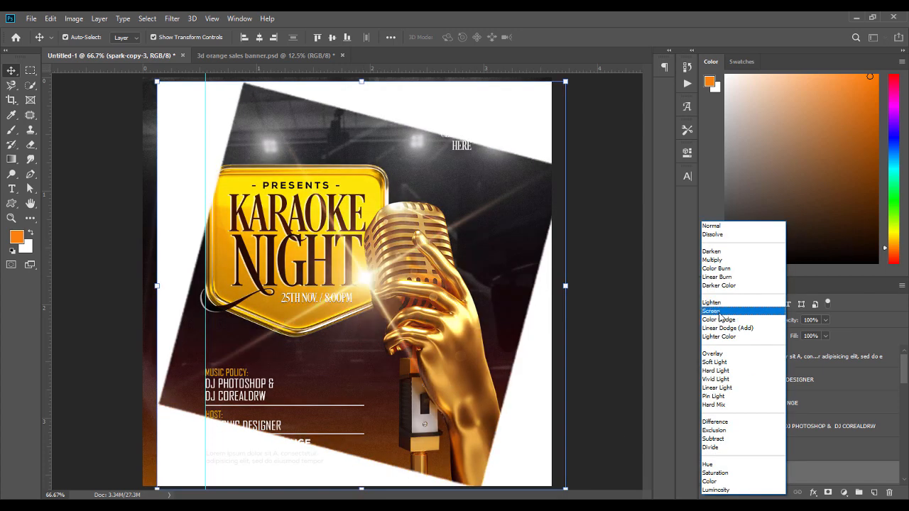
pyautogui.click(603, 262)
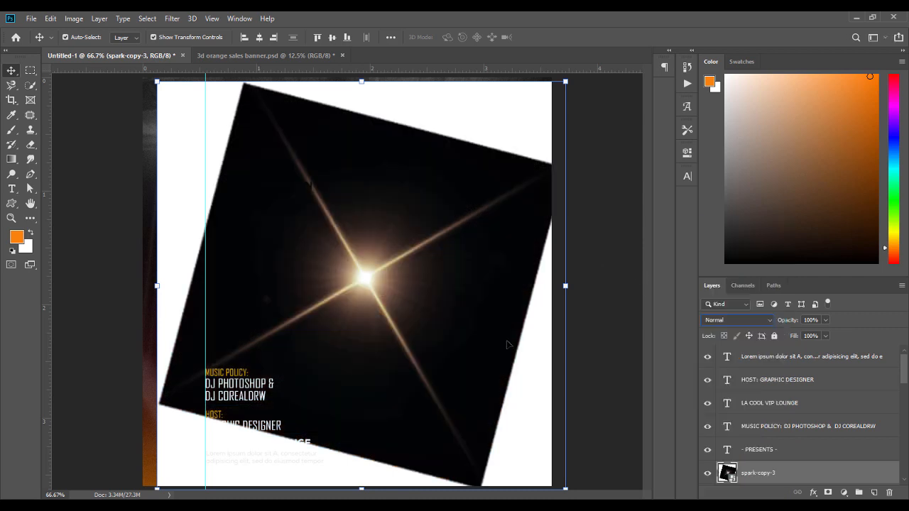
# Open the spark-copy-3 smart object and trace its tilted black square with a closed four-point Pen shape, about 338 × 337 px.
pyautogui.doubleClick(725, 472)
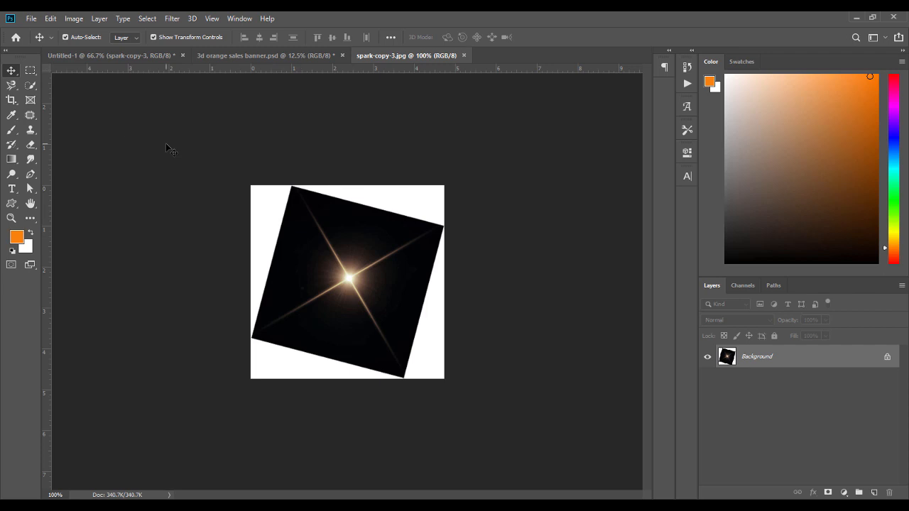
pyautogui.click(31, 174)
pyautogui.click(292, 186)
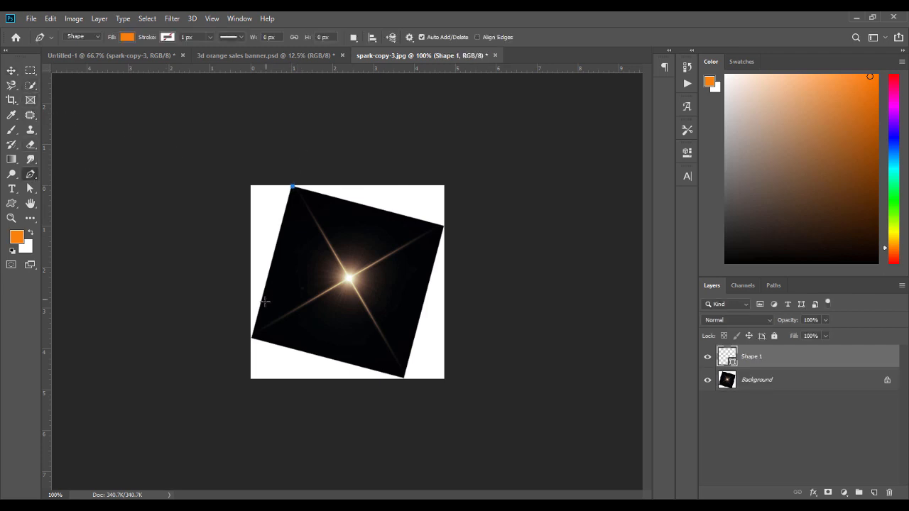
pyautogui.click(250, 337)
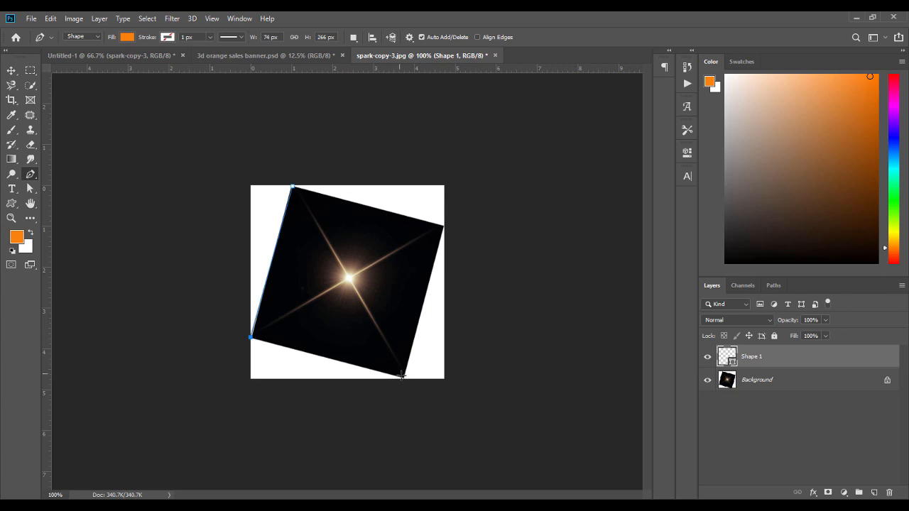
pyautogui.click(403, 337)
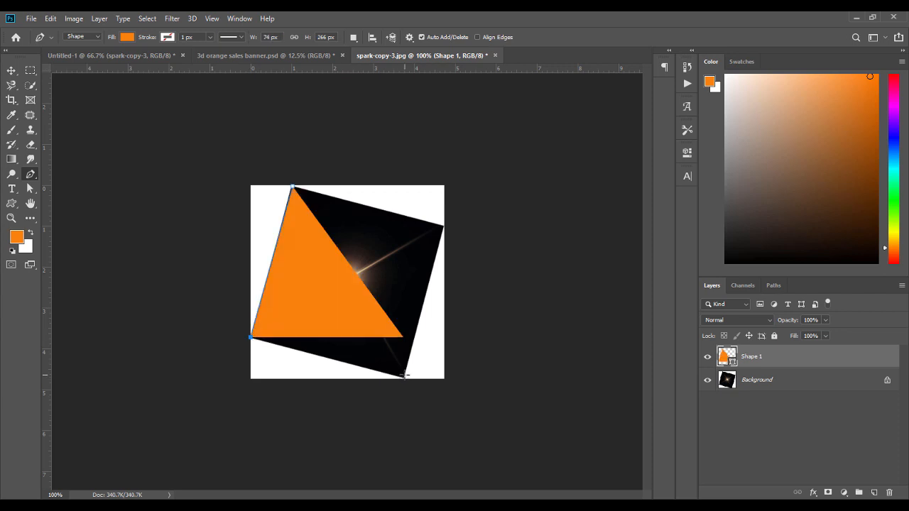
pyautogui.hotkey('ctrl', 'z')
pyautogui.click(403, 377)
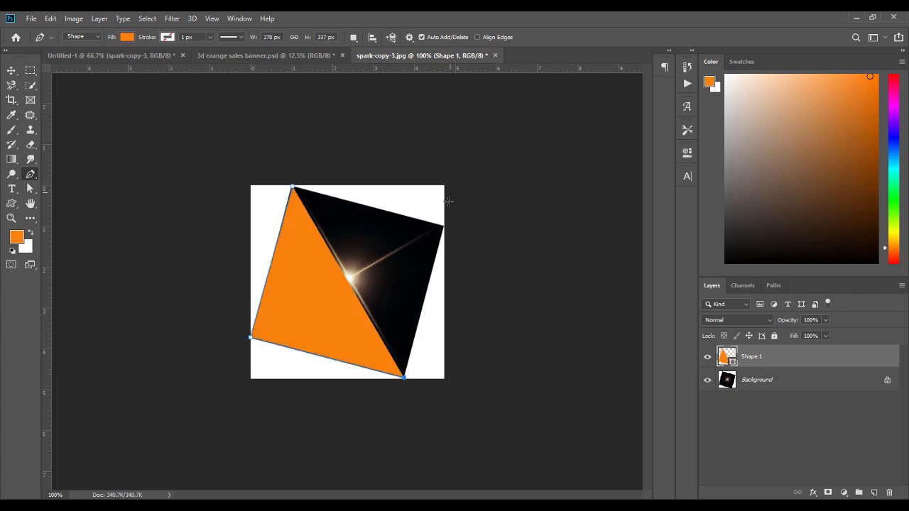
pyautogui.click(442, 225)
pyautogui.click(293, 187)
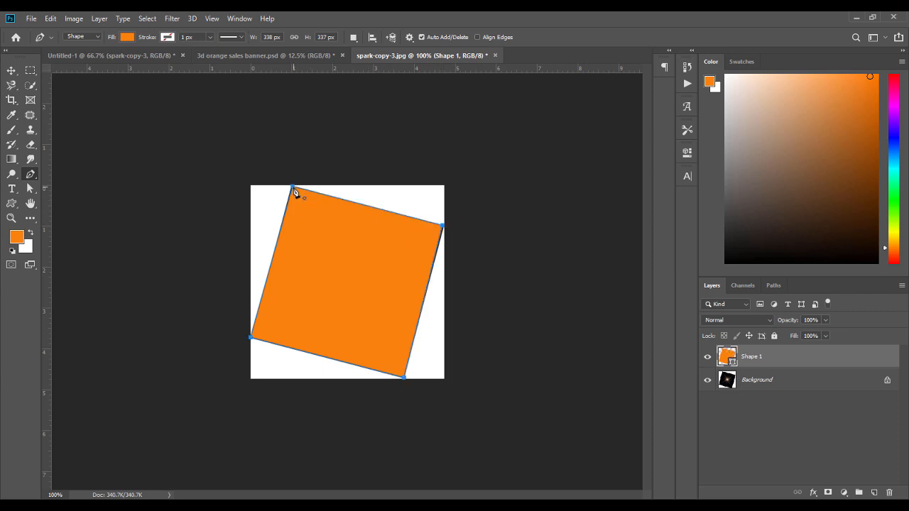
# Mask the spark background layer with a selection loaded from the traced shape, and delete the orange shape layer.
pyautogui.keyDown('ctrl'); pyautogui.click(733, 362); pyautogui.keyUp('ctrl')
pyautogui.click(728, 383)
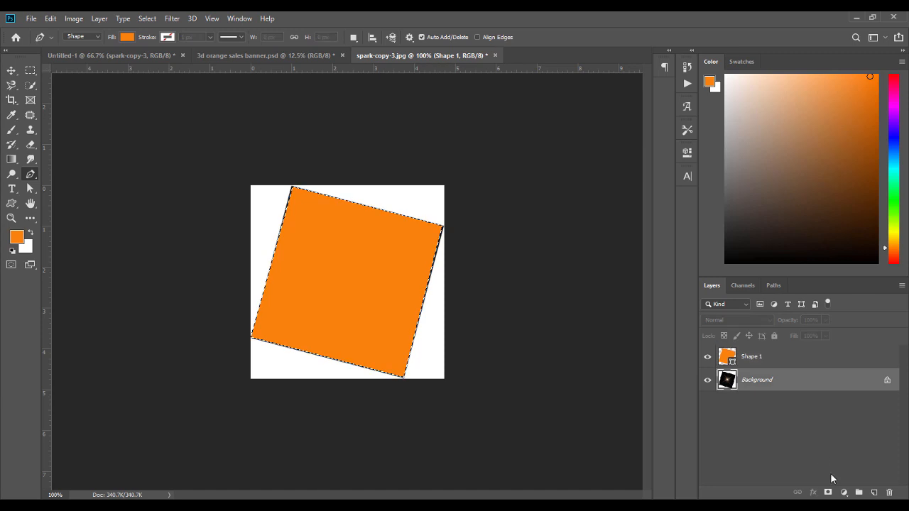
pyautogui.click(826, 493)
pyautogui.click(754, 357)
pyautogui.press('Delete')
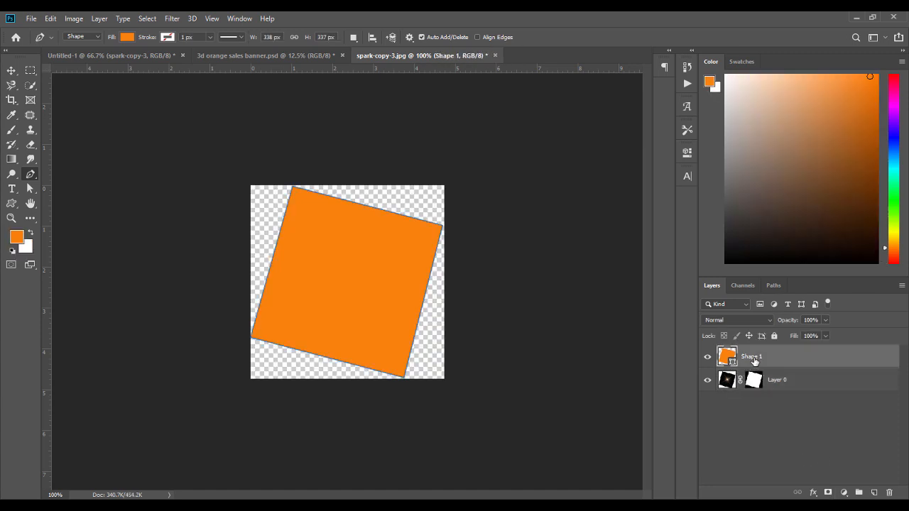
# Convert the masked spark layer to a smart object and copy it into the Untitled-1 flyer over the microphone's head.
pyautogui.click(12, 70)
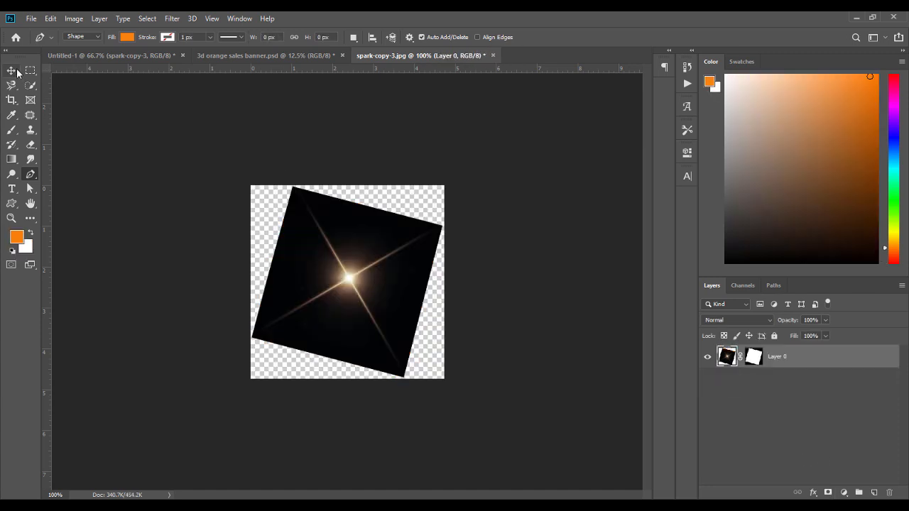
pyautogui.rightClick(794, 357)
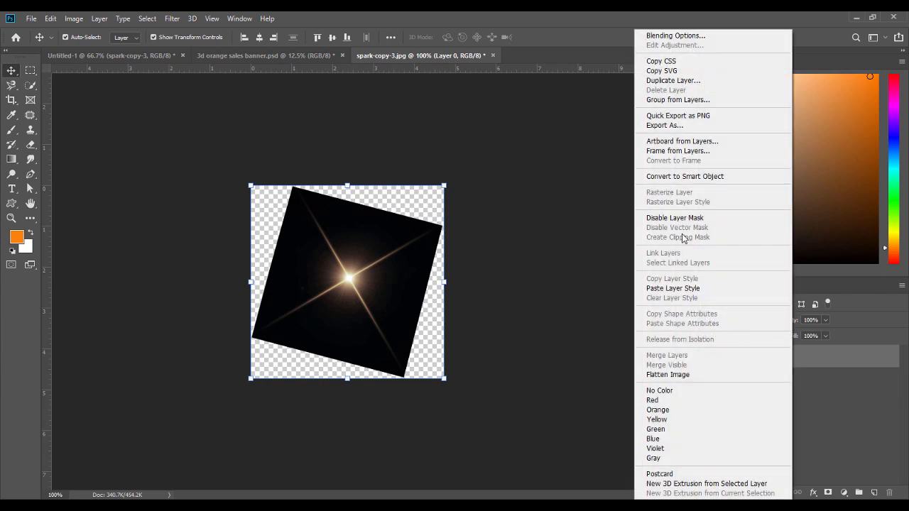
pyautogui.click(682, 175)
pyautogui.moveTo(756, 363); pyautogui.dragTo(372, 310)
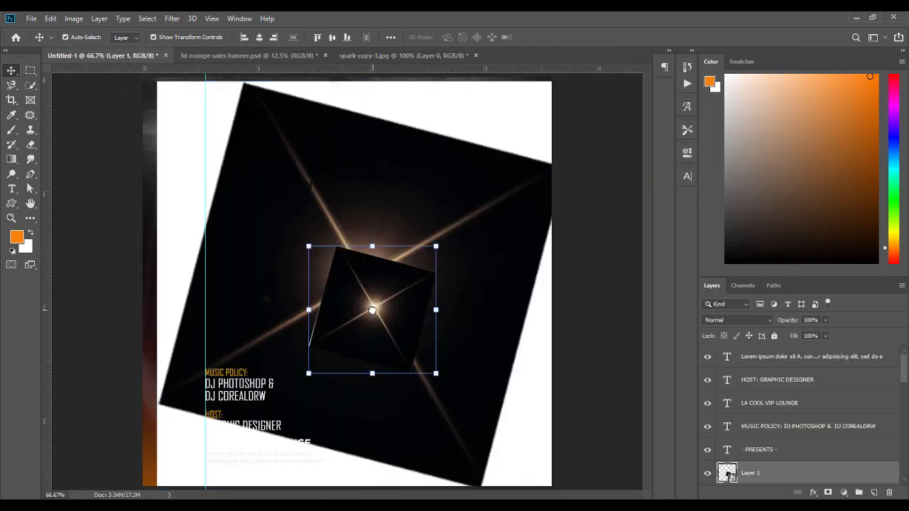
# Delete the original spark-copy-3 layer from the flyer and select the masked spark layer.
pyautogui.scroll(-3, 904, 379)
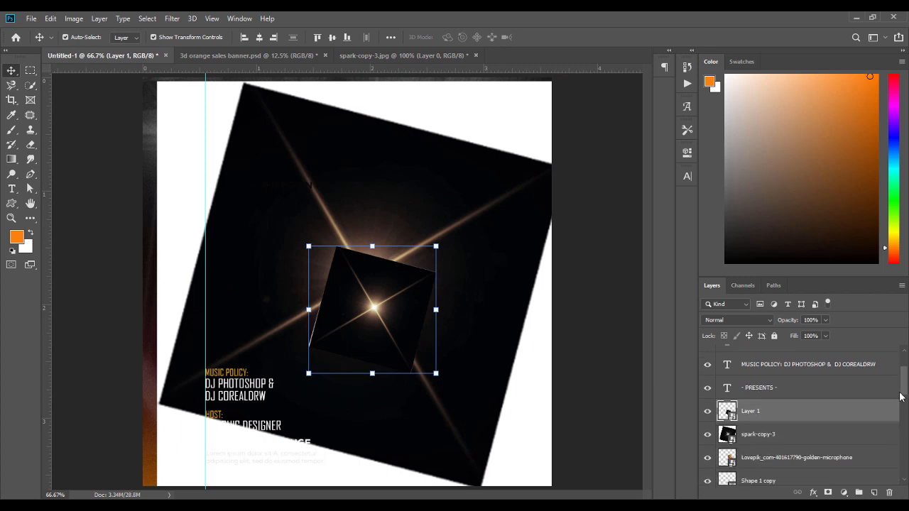
pyautogui.click(812, 436)
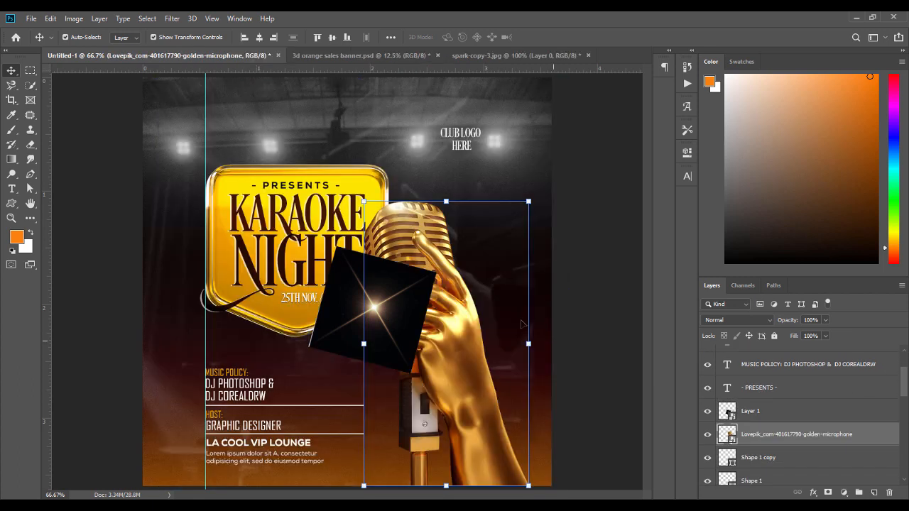
pyautogui.click(420, 304)
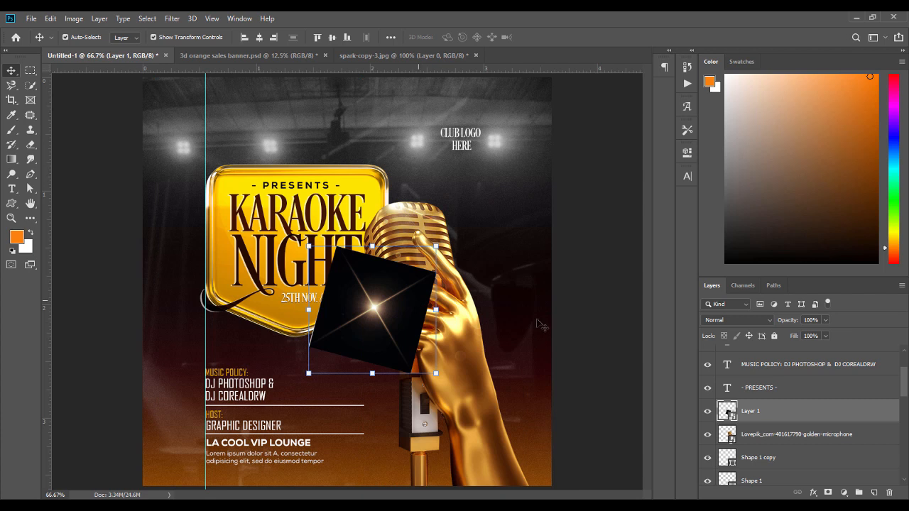
# Move the masked spark layer over the golden hand's grip on the microphone and set its blend mode to Screen.
pyautogui.moveTo(415, 310); pyautogui.dragTo(468, 295)
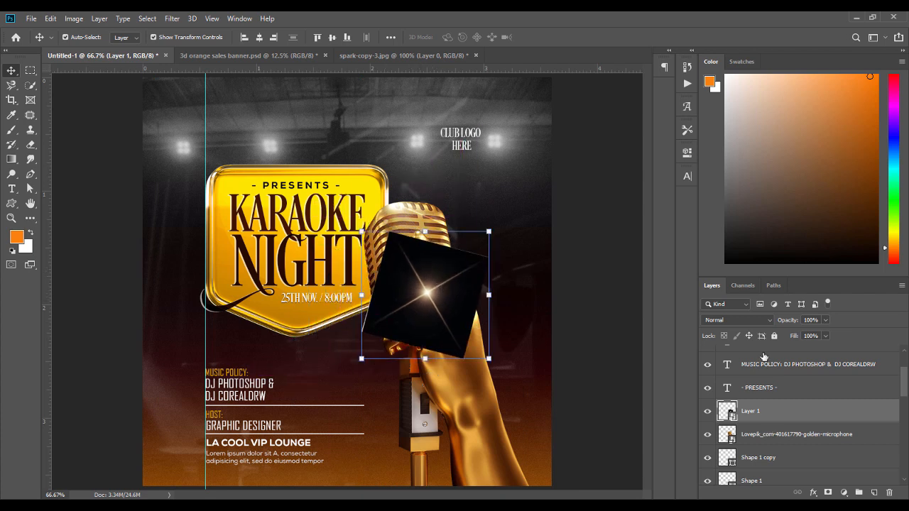
pyautogui.click(737, 325)
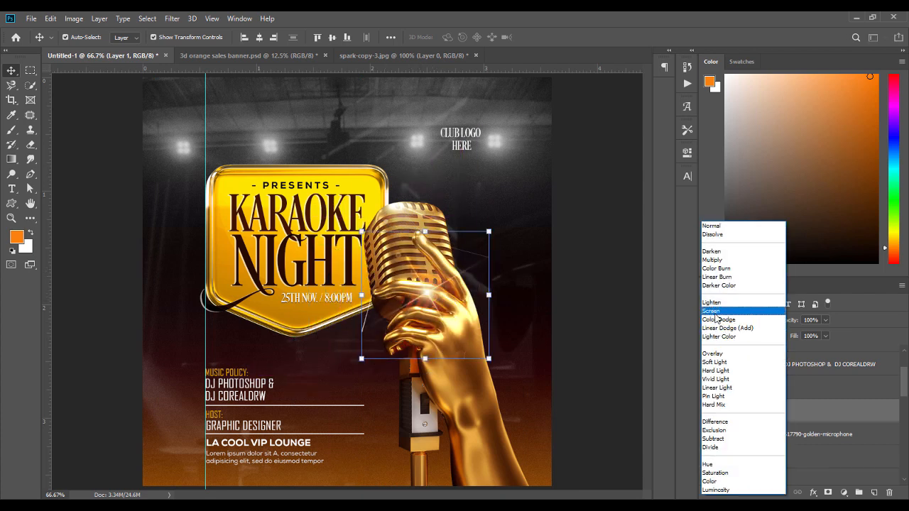
pyautogui.click(716, 319)
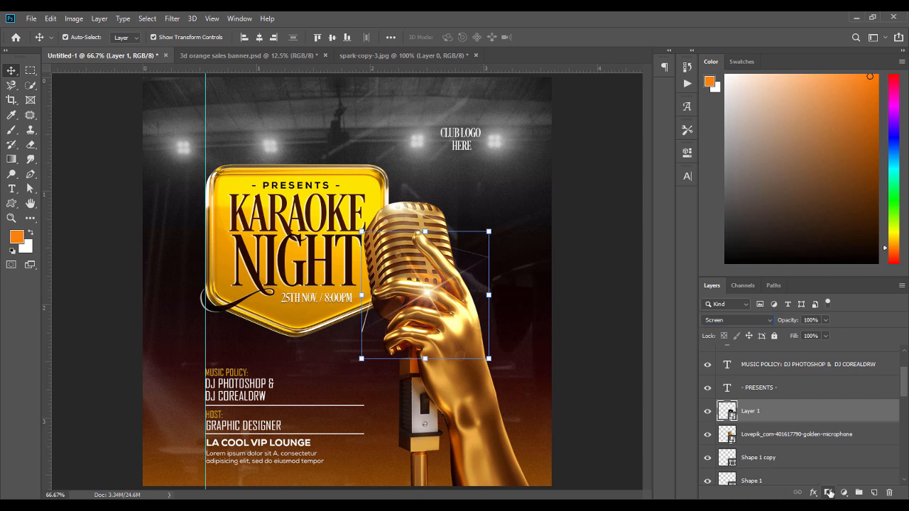
# Add a layer mask to the spark layer and erase the white edge line below the badge's right side with a smaller eraser.
pyautogui.click(828, 492)
pyautogui.click(31, 144)
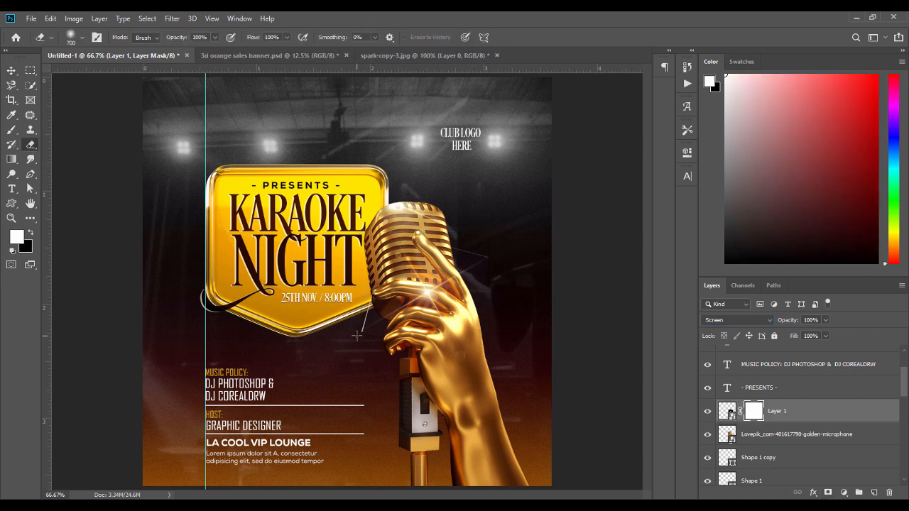
pyautogui.click(81, 37)
pyautogui.click(91, 72)
pyautogui.moveTo(363, 323); pyautogui.dragTo(372, 273)
pyautogui.click(11, 70)
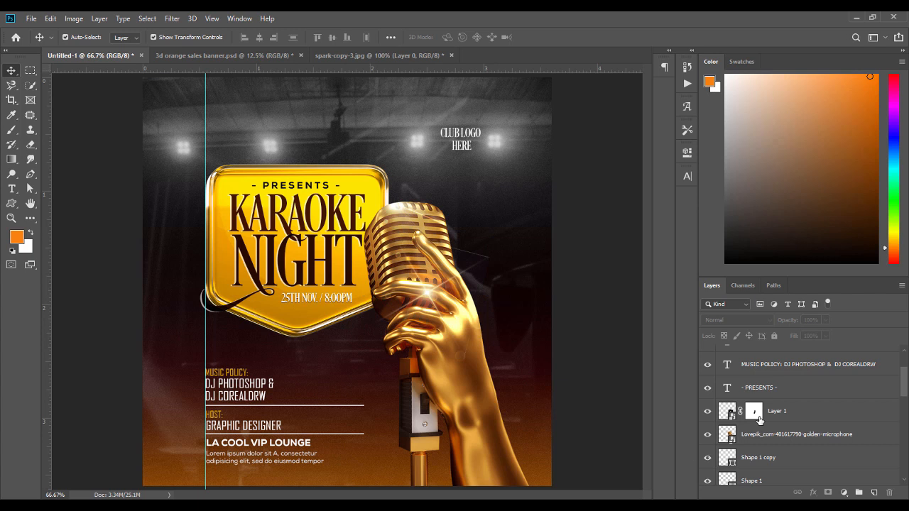
# Erase the remaining faint square edge of the spark beside the microphone's head on the Layer 1 mask.
pyautogui.click(758, 416)
pyautogui.click(31, 144)
pyautogui.moveTo(467, 241)
pyautogui.mouseDown()
pyautogui.moveTo(458, 239)
pyautogui.moveTo(487, 249)
pyautogui.moveTo(442, 237)
pyautogui.mouseUp()
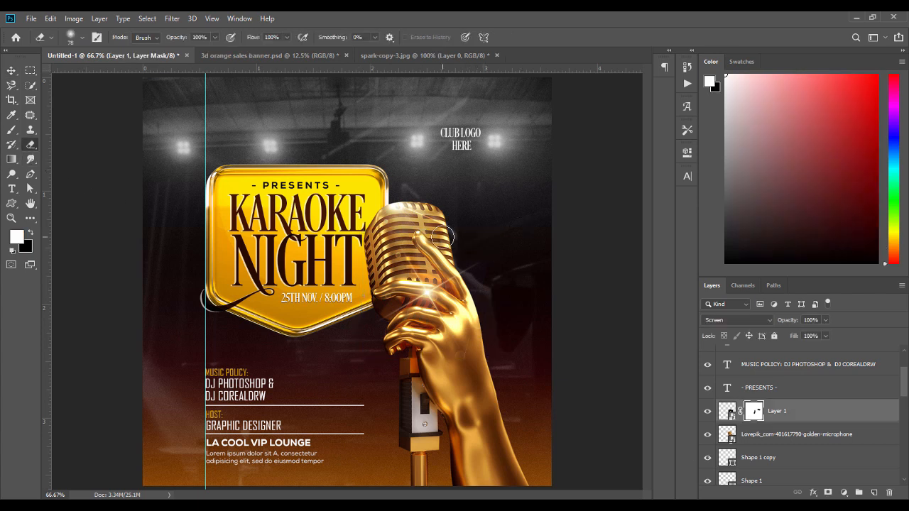
pyautogui.press('v')
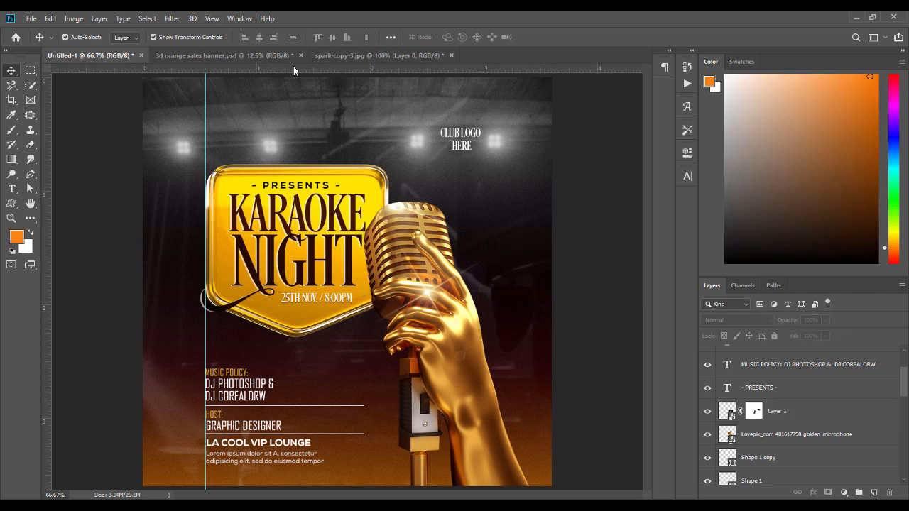
# Clear all guides from the flyer and check the whole composition.
pyautogui.click(212, 19)
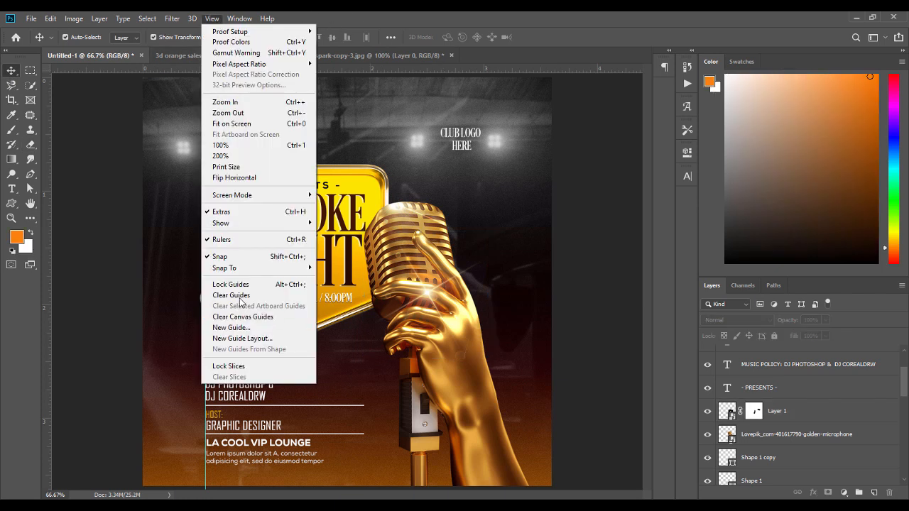
pyautogui.click(234, 295)
pyautogui.hotkey('ctrl', '-')
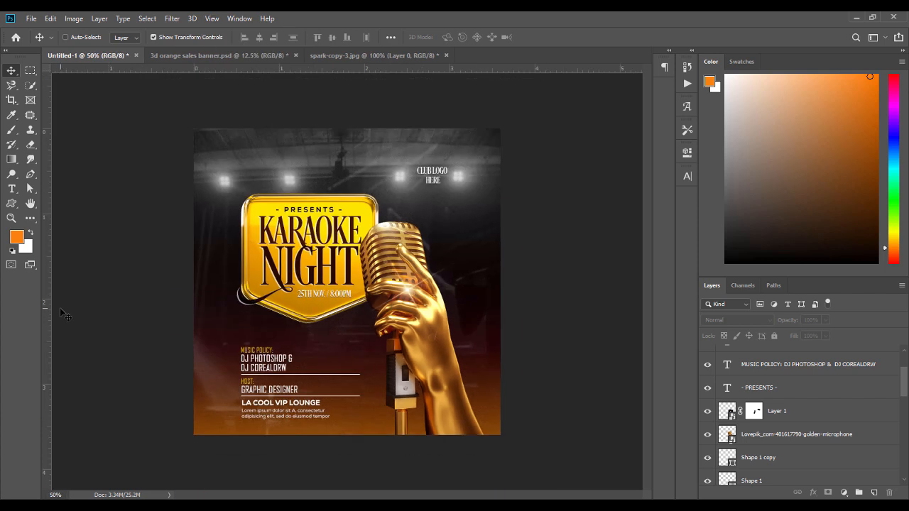
pyautogui.hotkey('ctrl', '+')
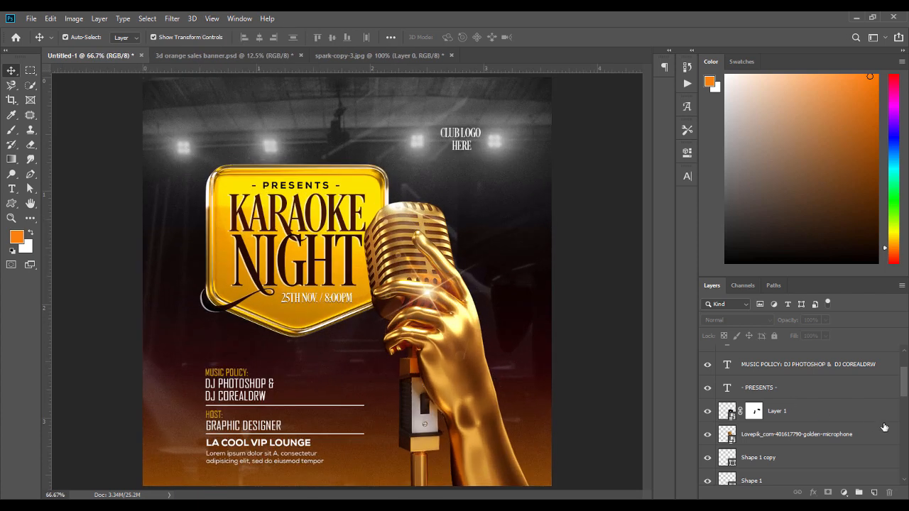
# Add a Color Balance adjustment layer above the Lorem ipsum text layer and set the midtones' Cyan-Red to +12.
pyautogui.scroll(3, 875, 425)
pyautogui.click(847, 359)
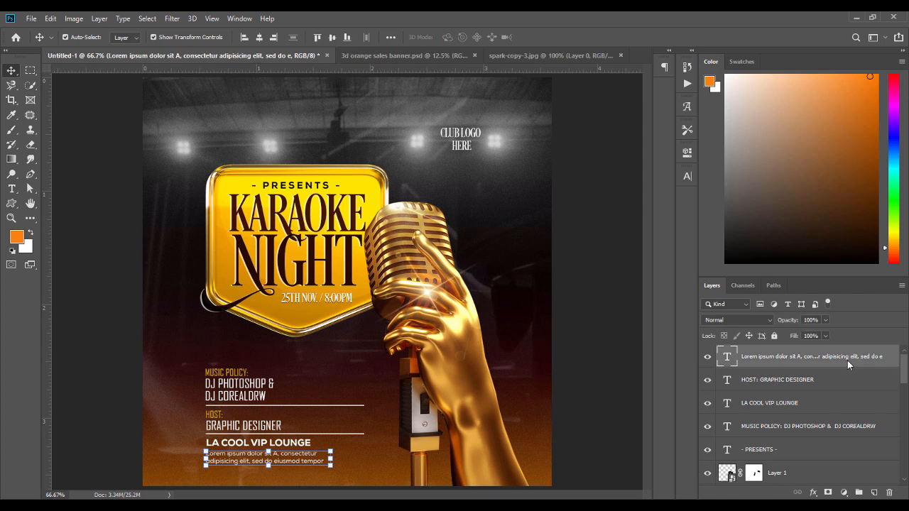
pyautogui.click(844, 492)
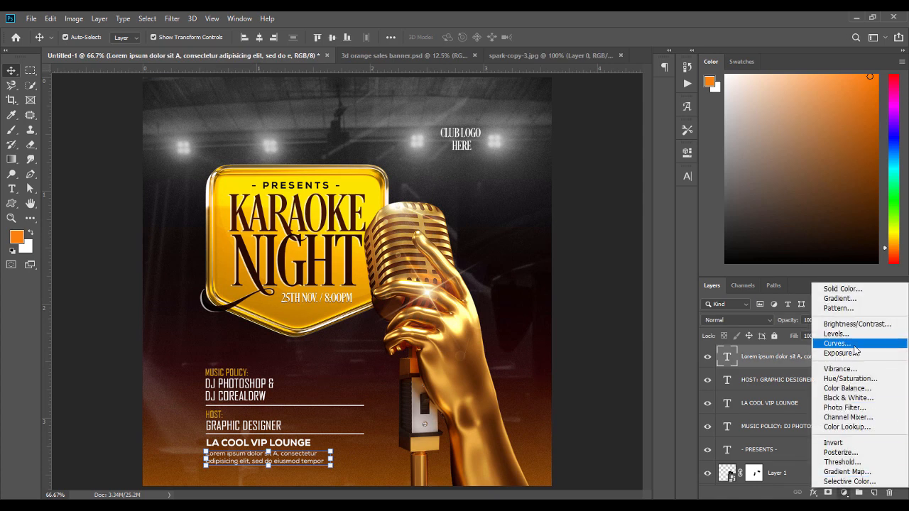
pyautogui.click(848, 388)
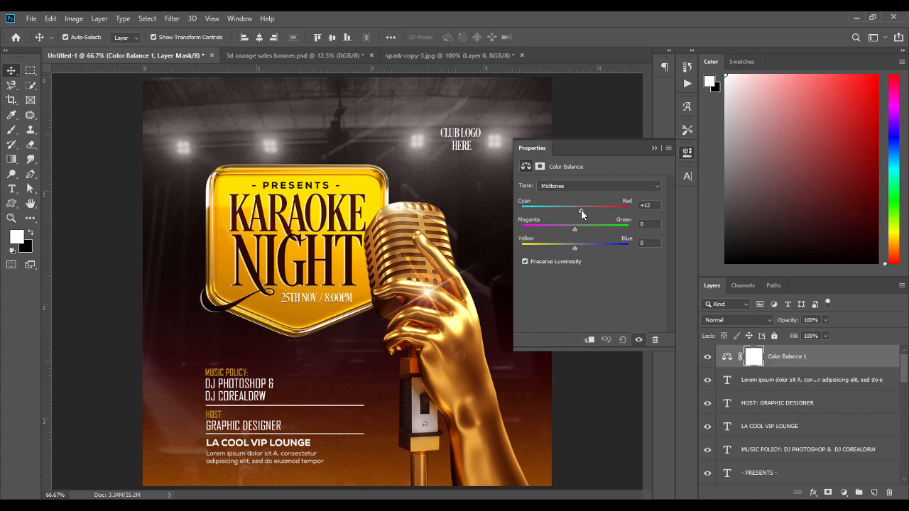
pyautogui.moveTo(580, 210); pyautogui.dragTo(582, 211)
# Set the Color Balance highlights' Cyan-Red to -7, close the adjustment's settings and deselect the layer.
pyautogui.click(591, 186)
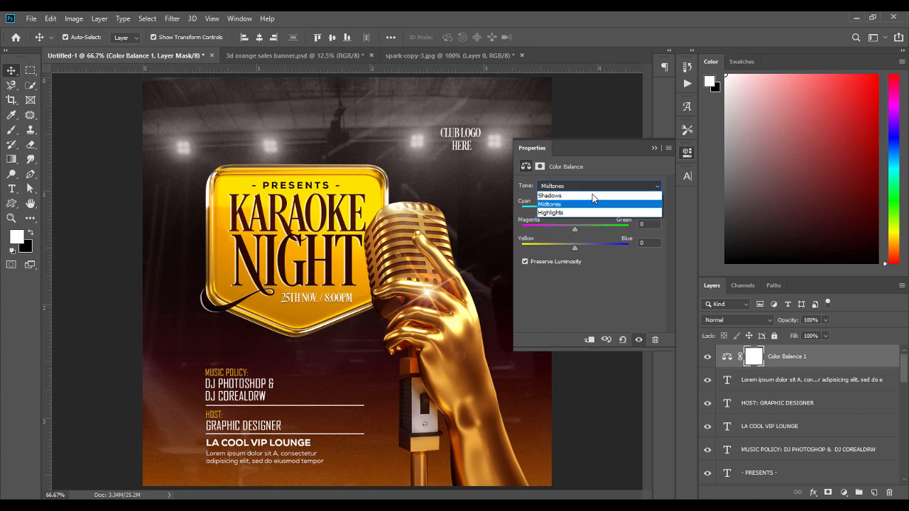
pyautogui.click(584, 210)
pyautogui.moveTo(583, 211)
pyautogui.mouseDown()
pyautogui.moveTo(563, 209)
pyautogui.moveTo(574, 210)
pyautogui.mouseUp()
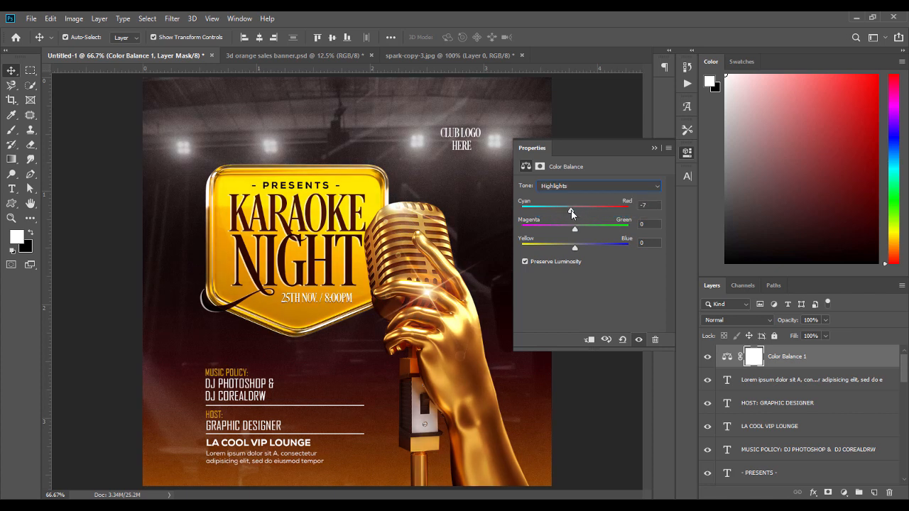
pyautogui.click(654, 148)
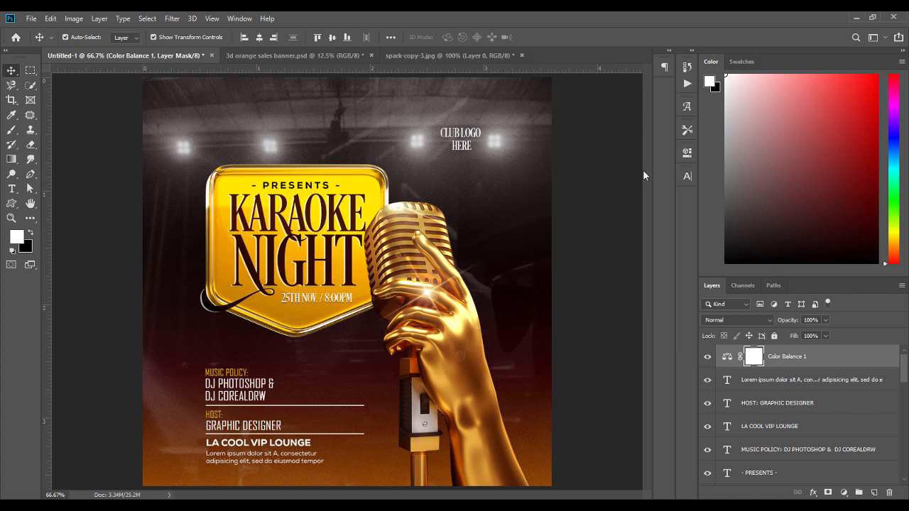
pyautogui.hotkey('ctrl', '-')
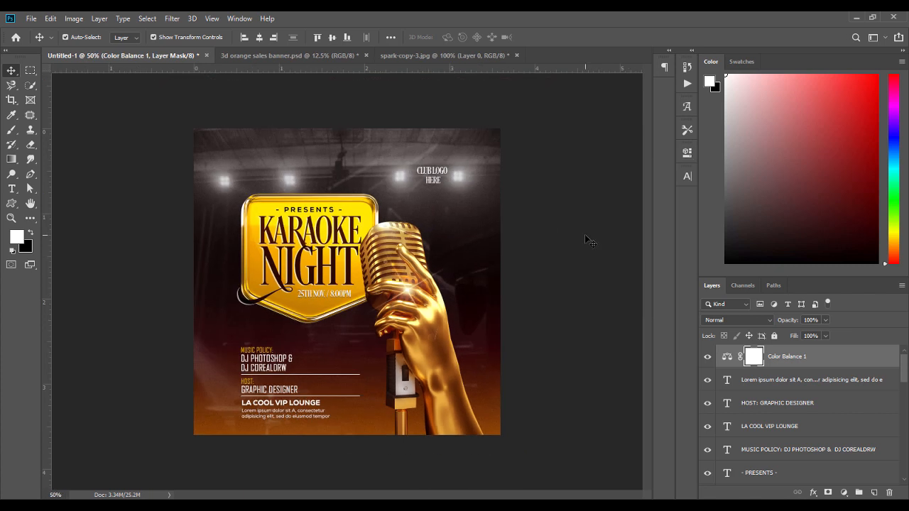
pyautogui.click(586, 240)
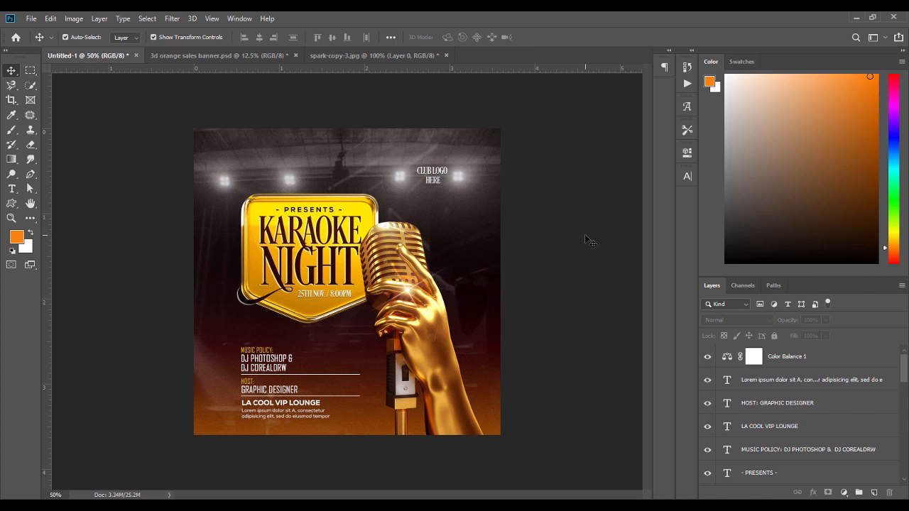